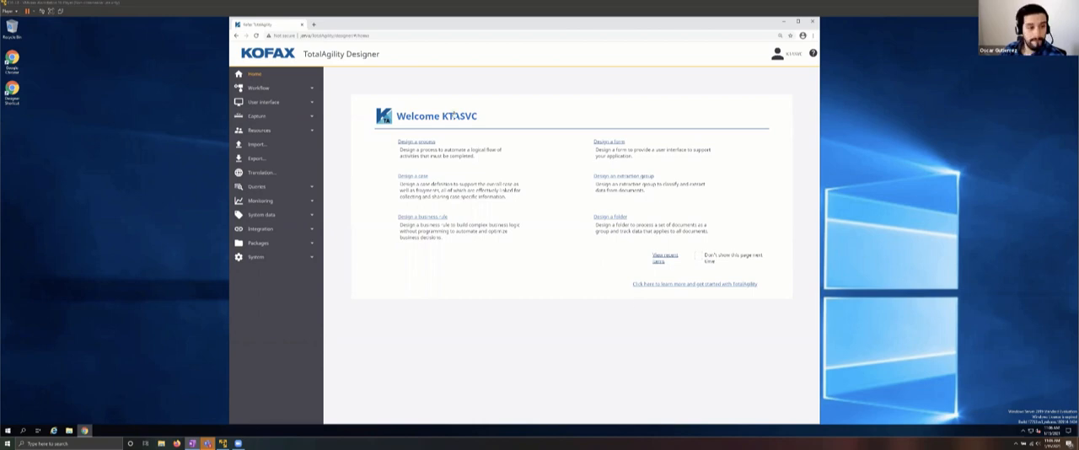
Step: Filter the business processes to the Office Hours category and create a new process
{"action": "left_click", "coordinate": [258, 90]}
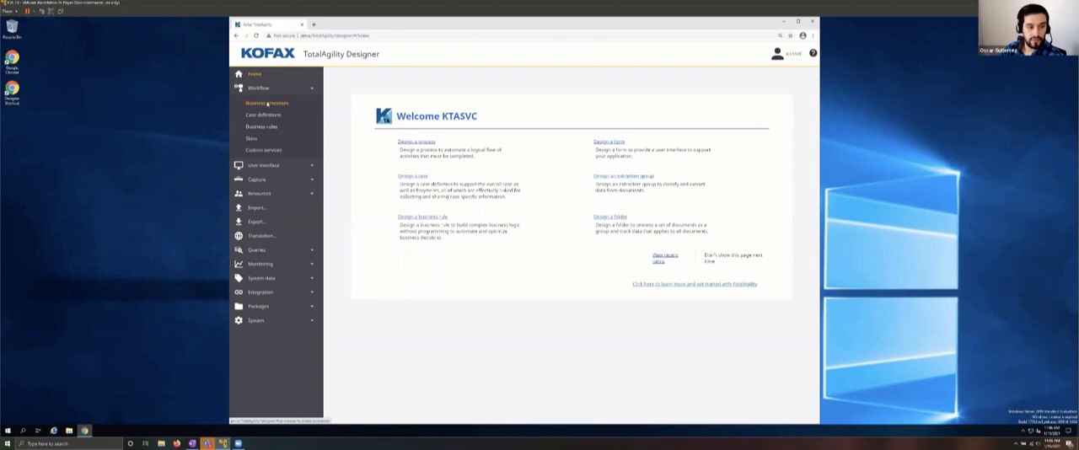
{"action": "left_click", "coordinate": [267, 103]}
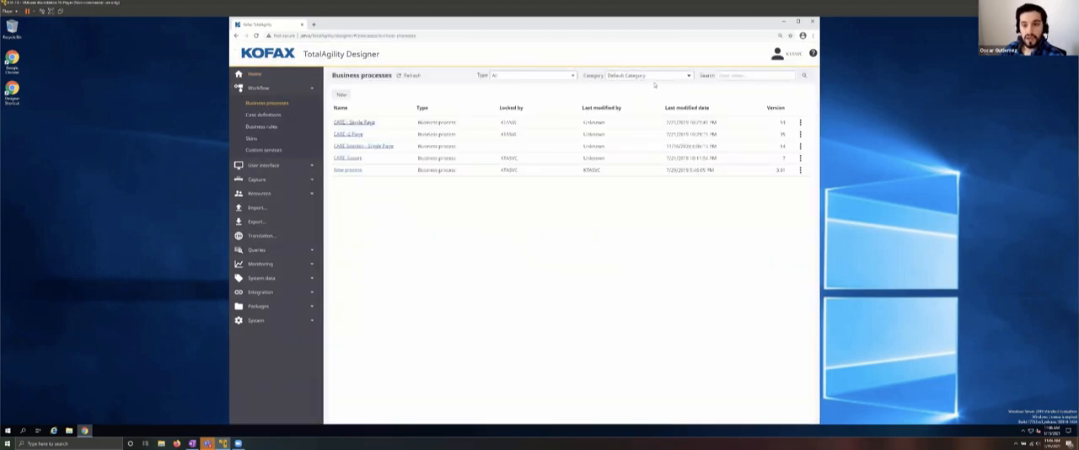
{"action": "left_click", "coordinate": [661, 78]}
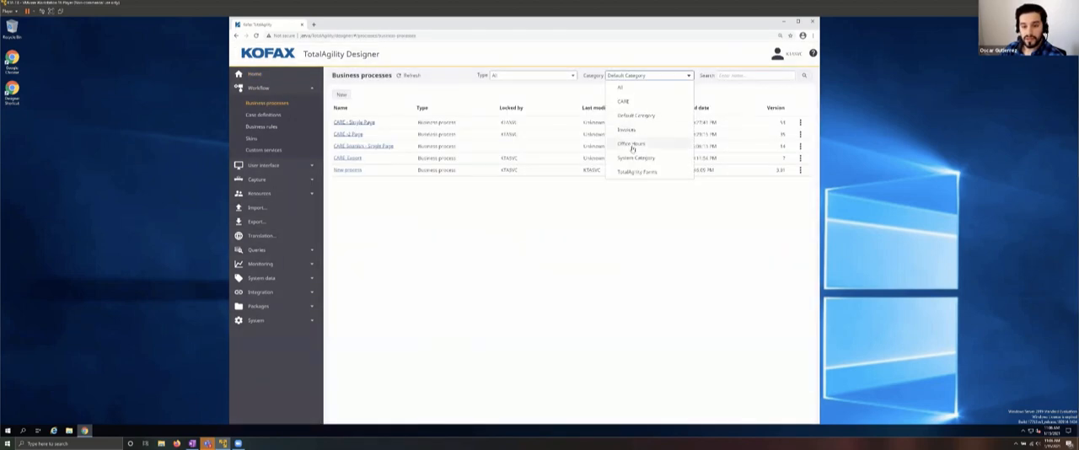
{"action": "left_click", "coordinate": [632, 144]}
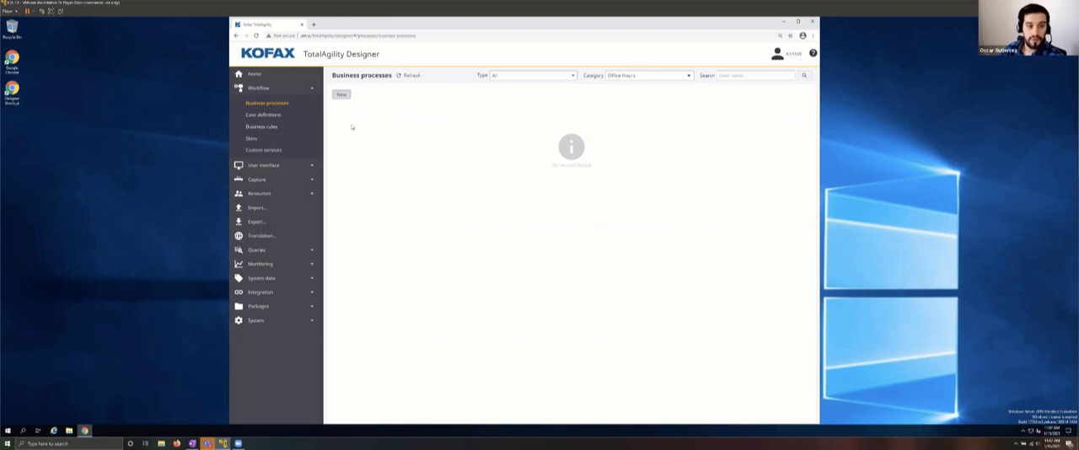
{"action": "left_click", "coordinate": [341, 94]}
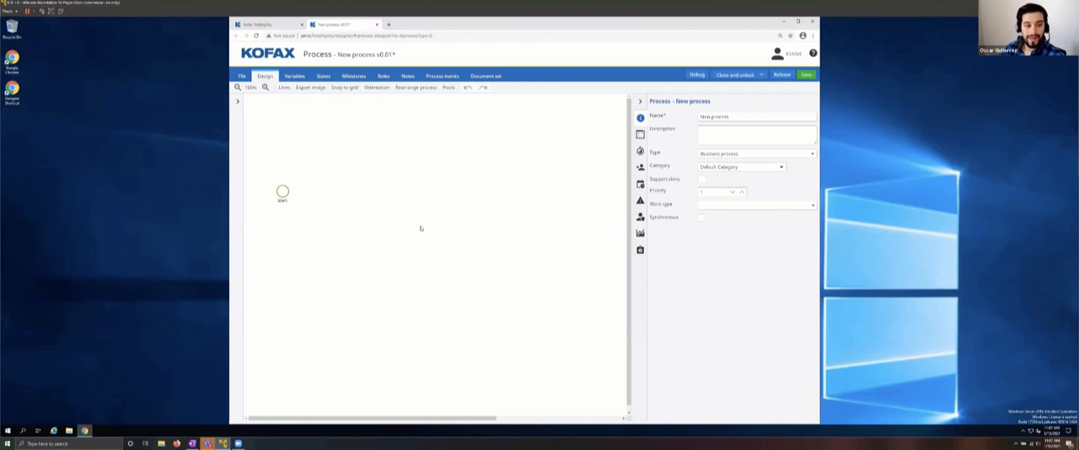
Step: Add a decision activity after the Start node and name it "Is Folder Empty?"
{"action": "left_click", "coordinate": [283, 193]}
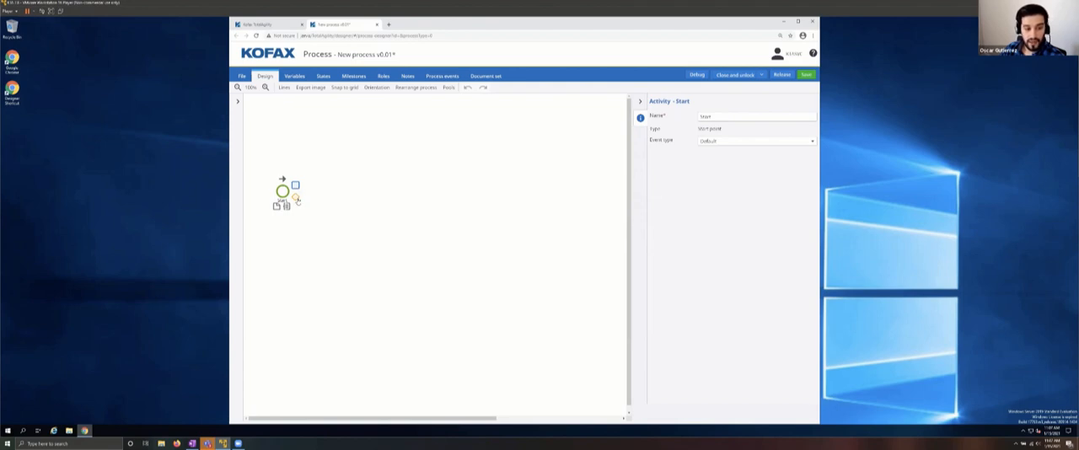
{"action": "left_click", "coordinate": [297, 200]}
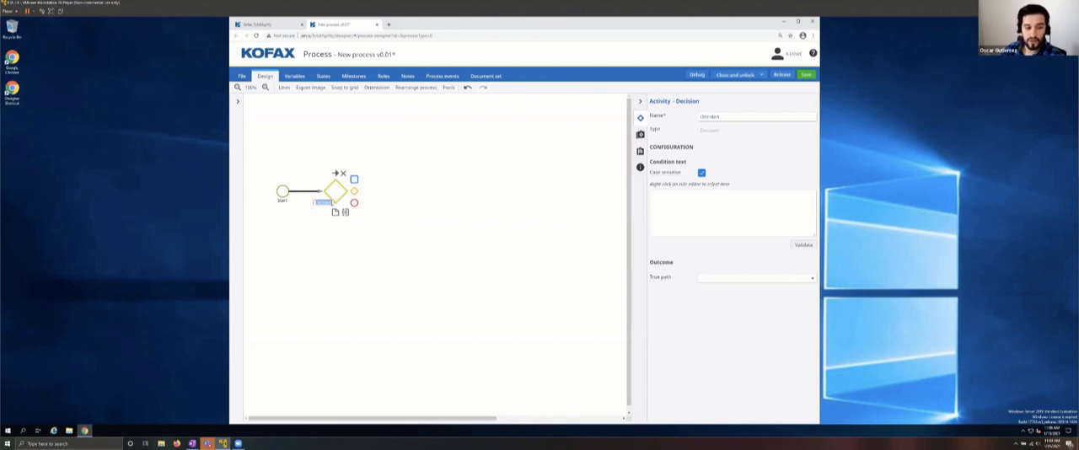
{"action": "left_click", "coordinate": [333, 203]}
{"action": "left_click_drag", "start_coordinate": [333, 203], "coordinate": [317, 204]}
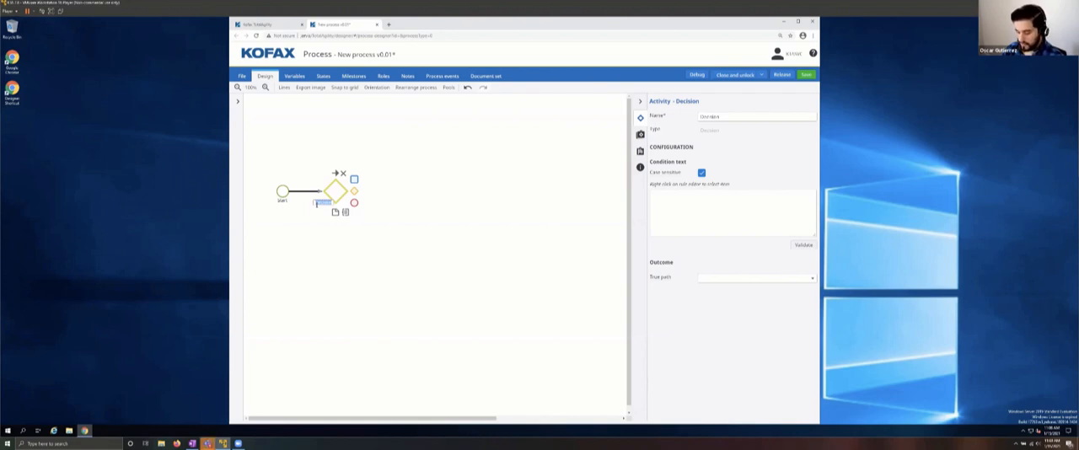
{"action": "key", "text": "BackSpace"}
{"action": "type", "text": "Re"}
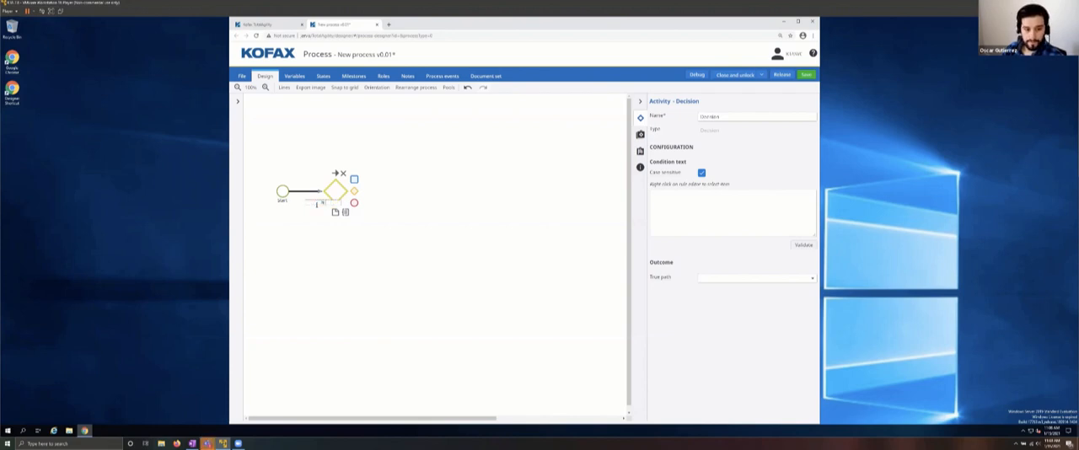
{"action": "type", "text": " Folder Id"}
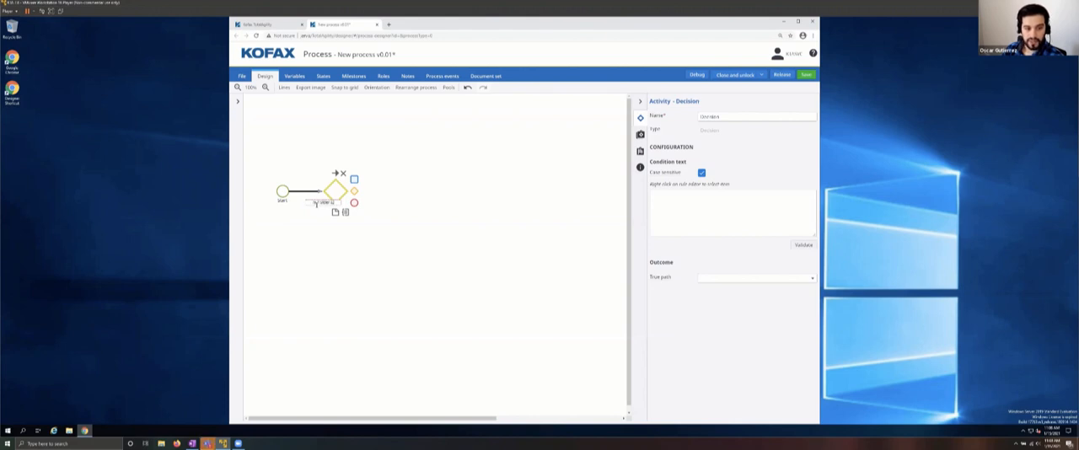
{"action": "type", "text": "mpty?"}
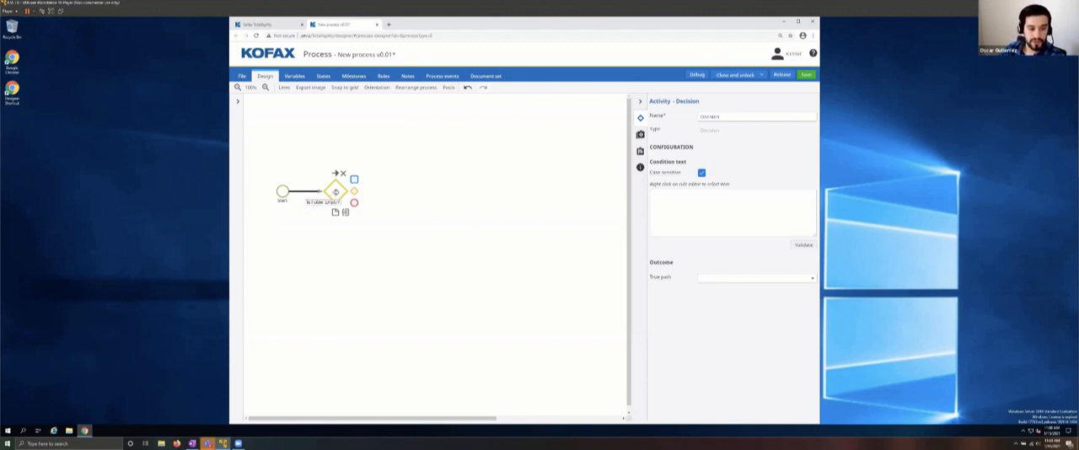
{"action": "key", "text": "Return"}
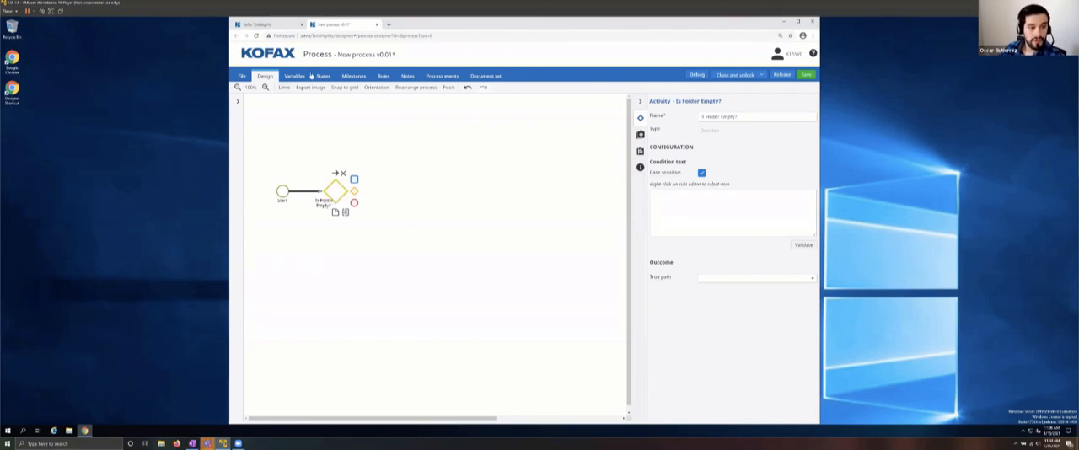
Step: Create a new capture folder type and replace its default category with Office Hours
{"action": "left_click", "coordinate": [282, 24]}
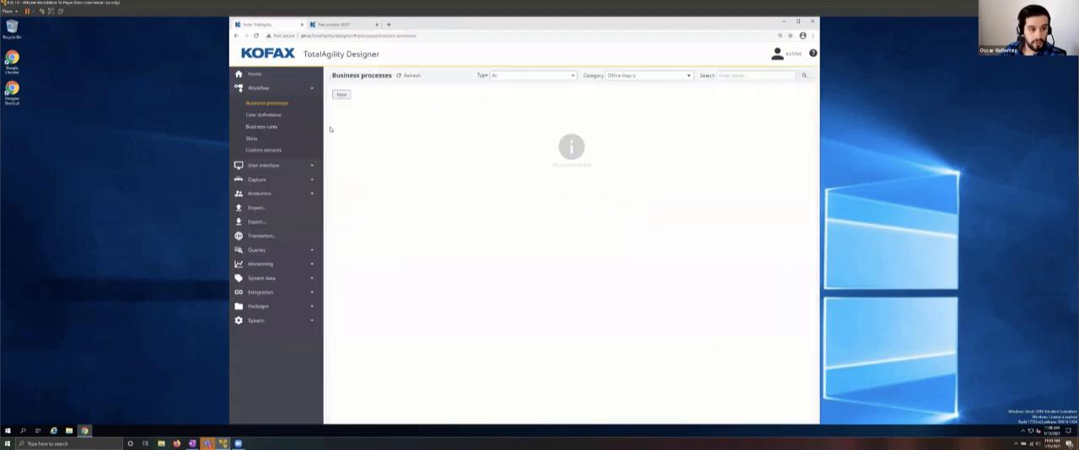
{"action": "left_click", "coordinate": [261, 179]}
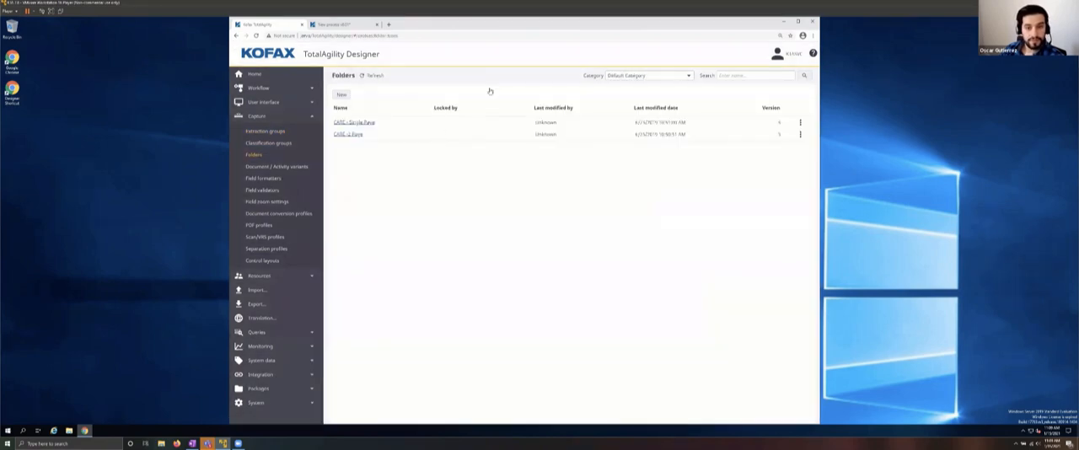
{"action": "left_click", "coordinate": [652, 76]}
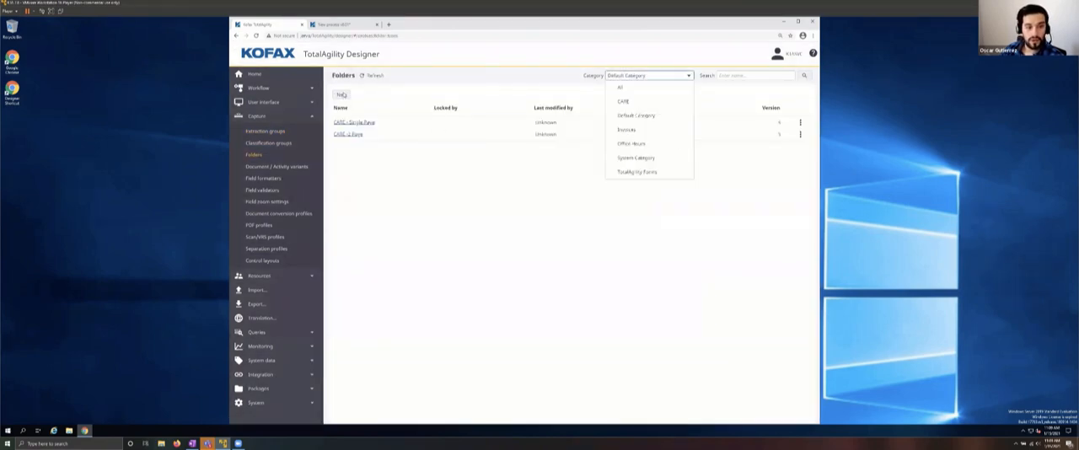
{"action": "left_click", "coordinate": [381, 133]}
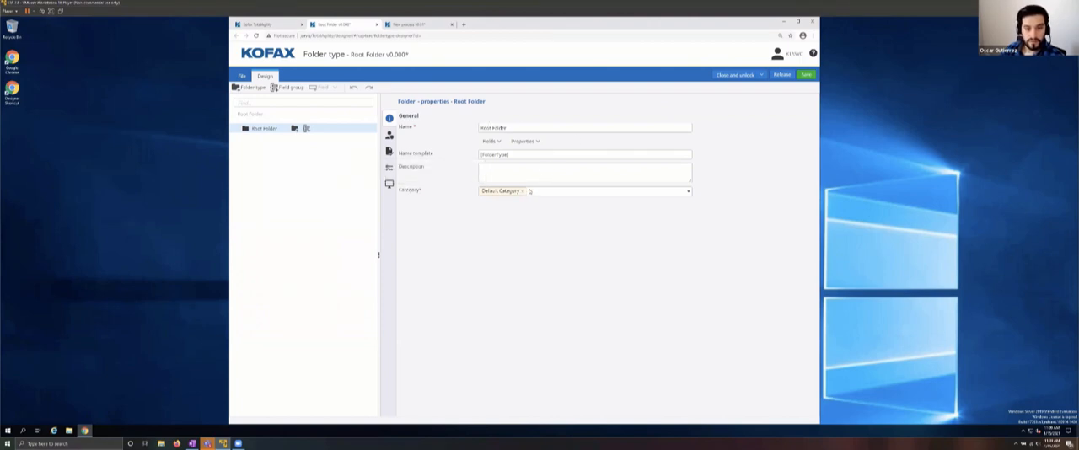
{"action": "left_click", "coordinate": [682, 192]}
{"action": "left_click", "coordinate": [688, 193]}
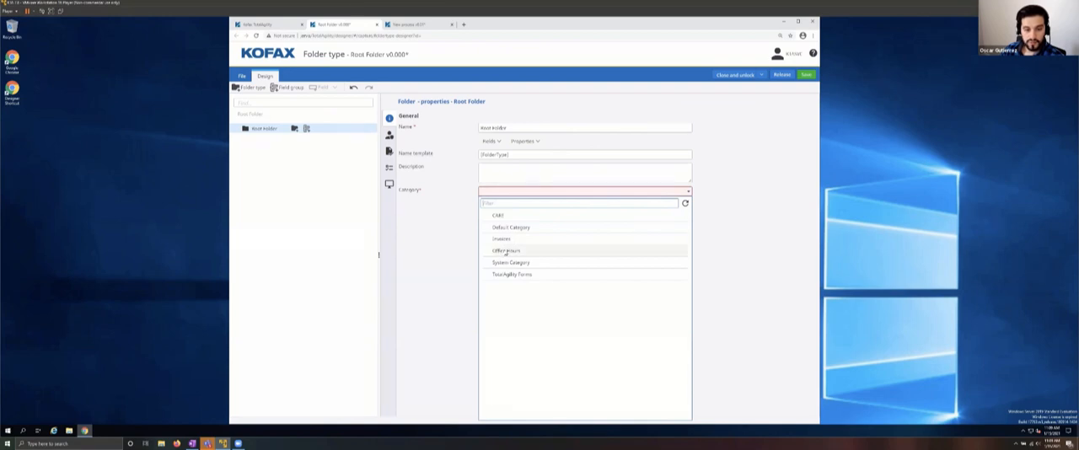
{"action": "left_click", "coordinate": [590, 250]}
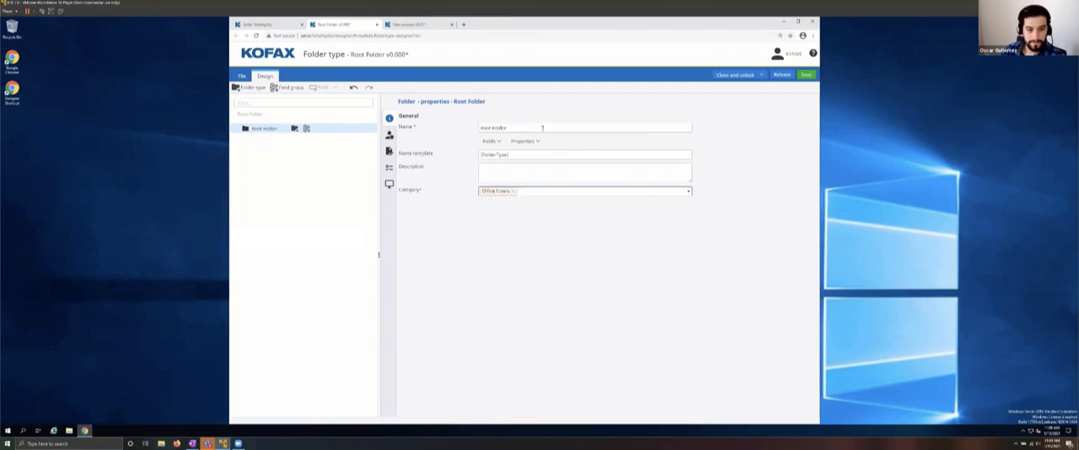
Step: Rename the root folder type as Folder, then save, release and close it
{"action": "key", "text": "Tab"}
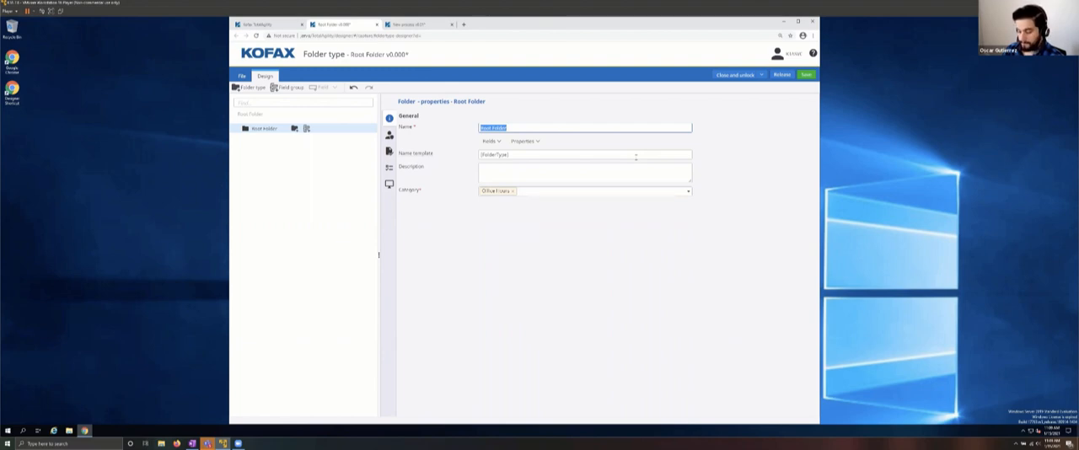
{"action": "type", "text": "I"}
{"action": "key", "text": "BackSpace"}
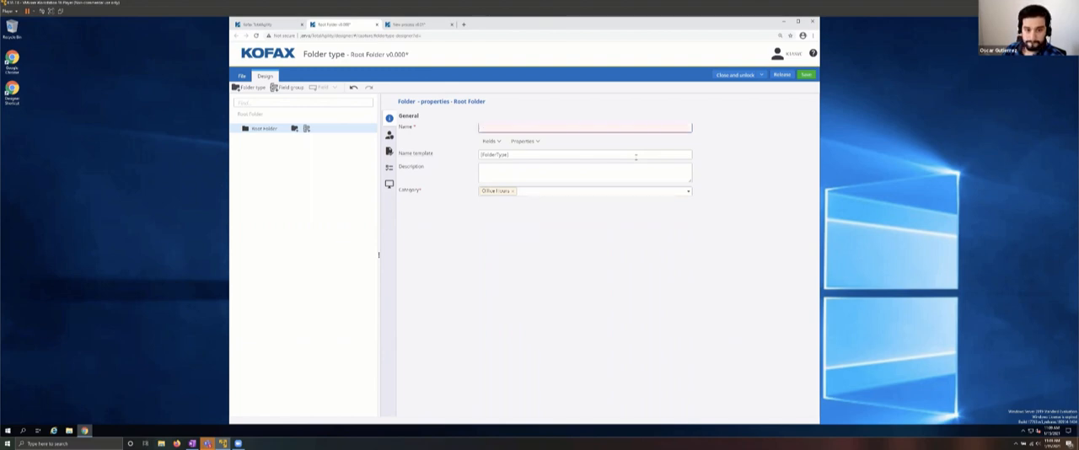
{"action": "type", "text": "Invoice"}
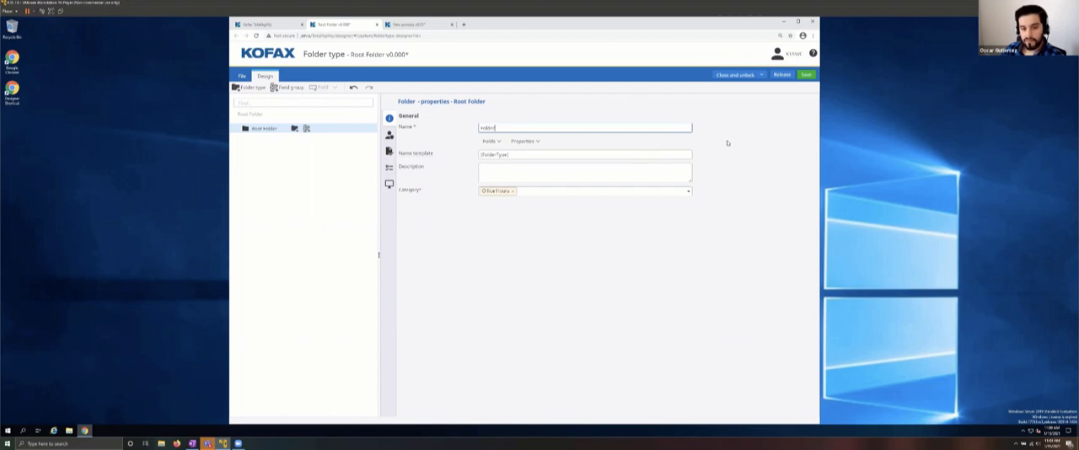
{"action": "left_click", "coordinate": [805, 75]}
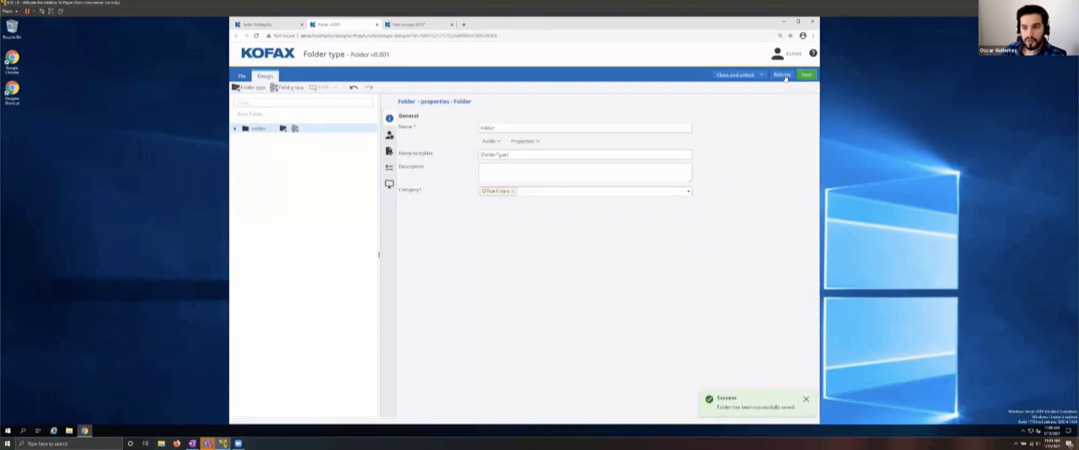
{"action": "left_click", "coordinate": [783, 75]}
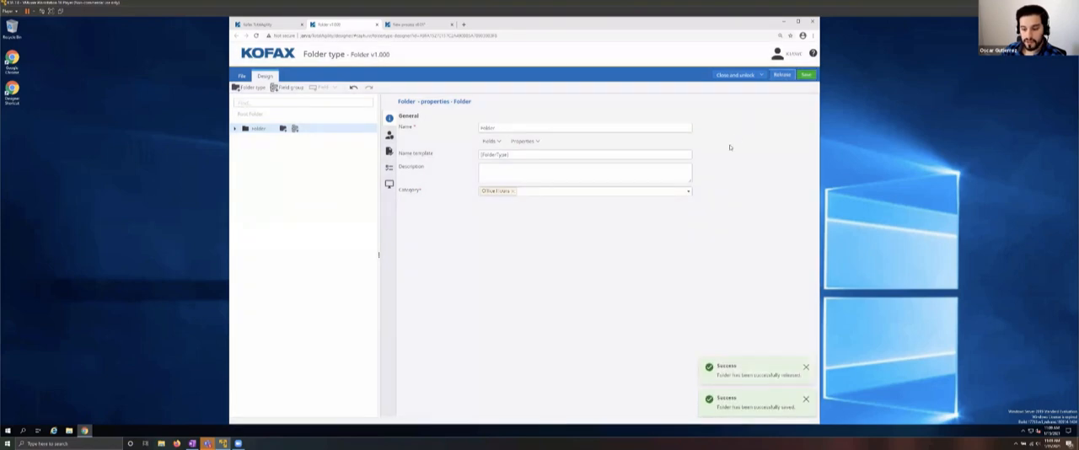
{"action": "left_click", "coordinate": [747, 76]}
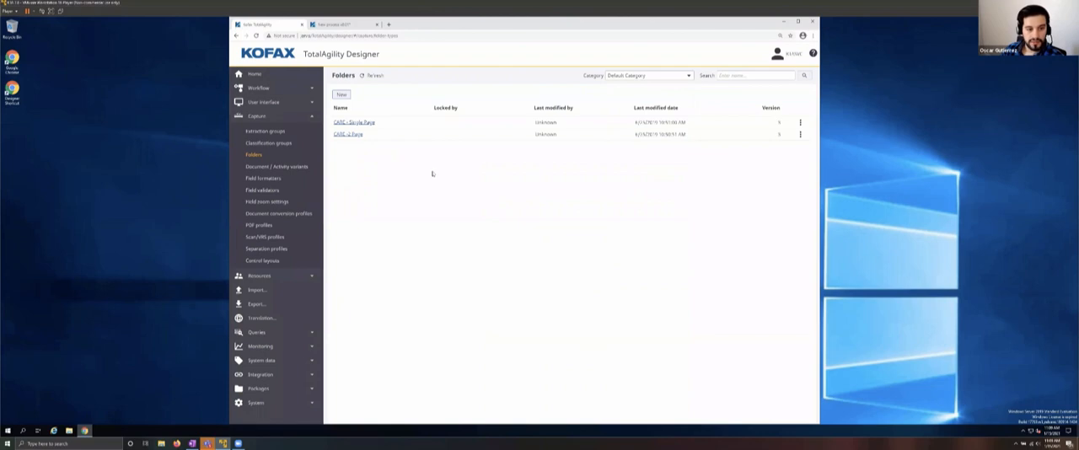
Step: Create a new extraction group and replace its default category with Office Hours
{"action": "left_click", "coordinate": [260, 133]}
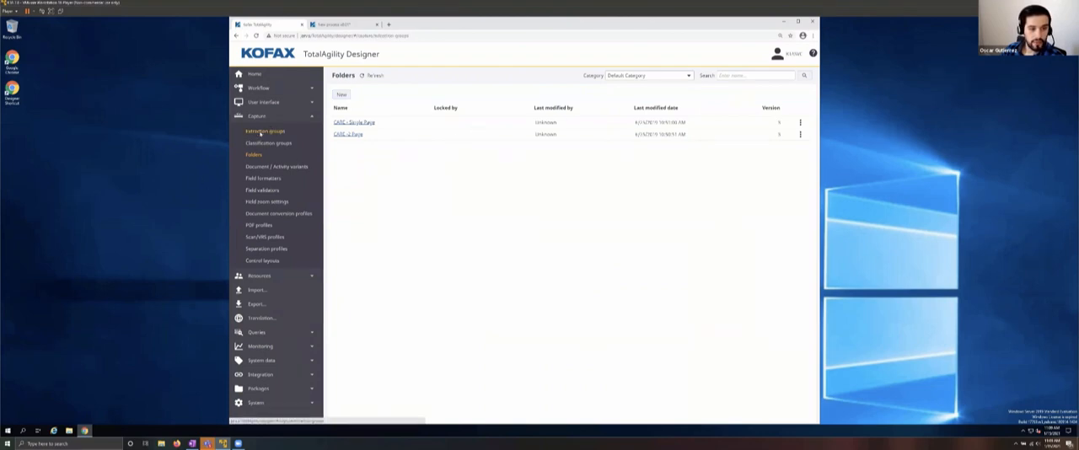
{"action": "left_click", "coordinate": [343, 95]}
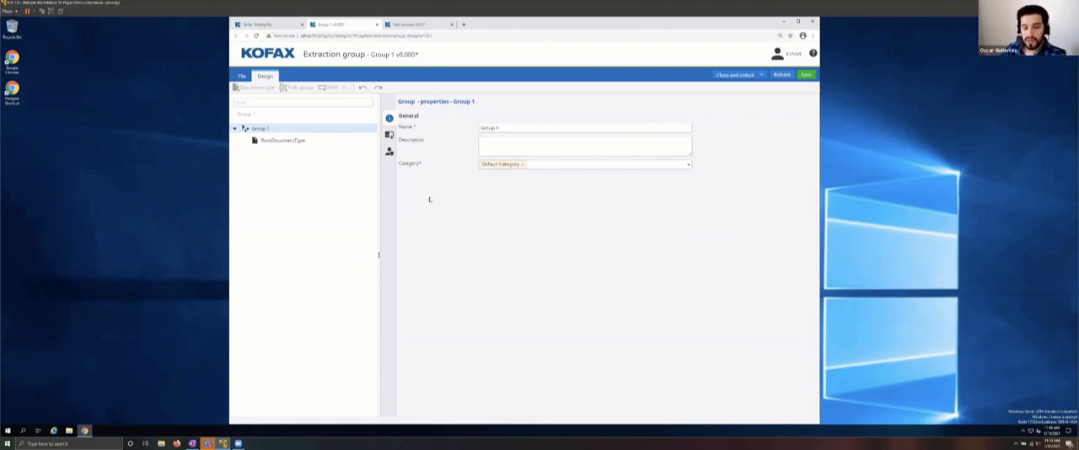
{"action": "left_click", "coordinate": [523, 165]}
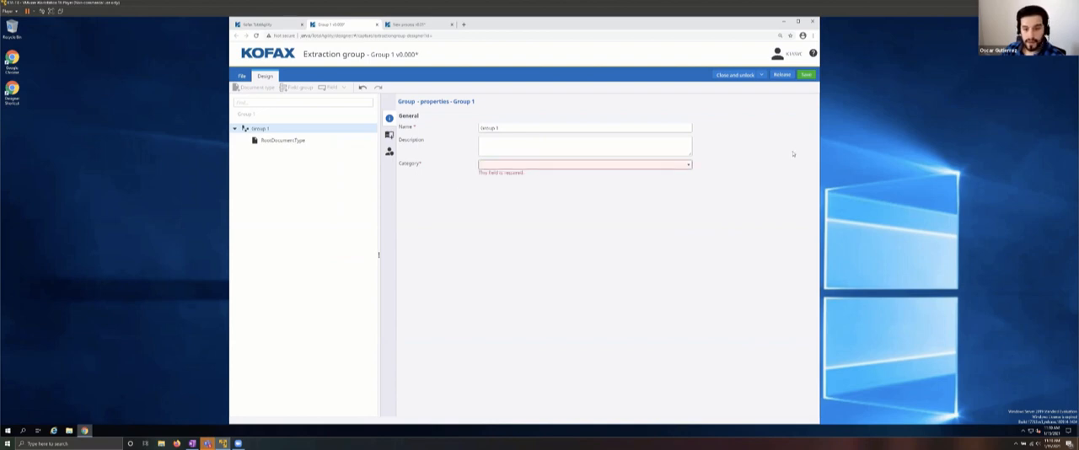
{"action": "left_click", "coordinate": [688, 164]}
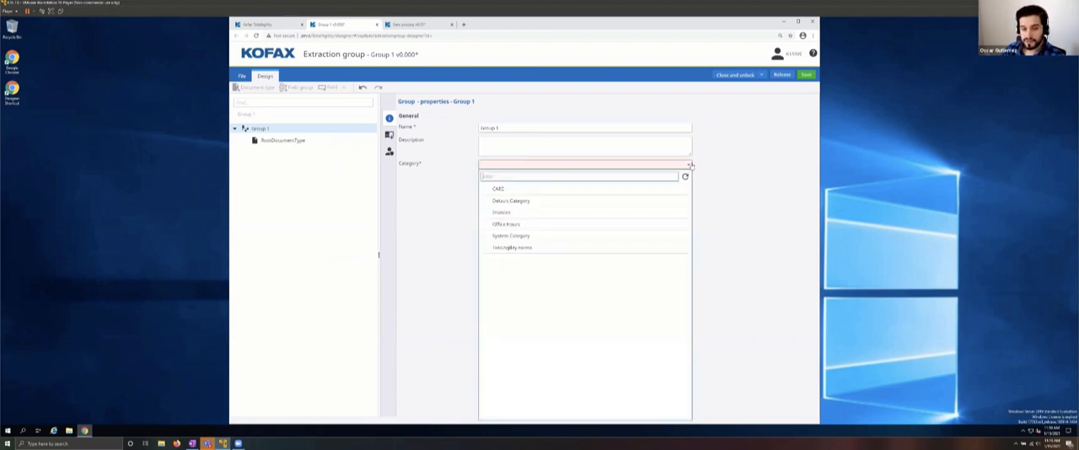
{"action": "left_click", "coordinate": [522, 225]}
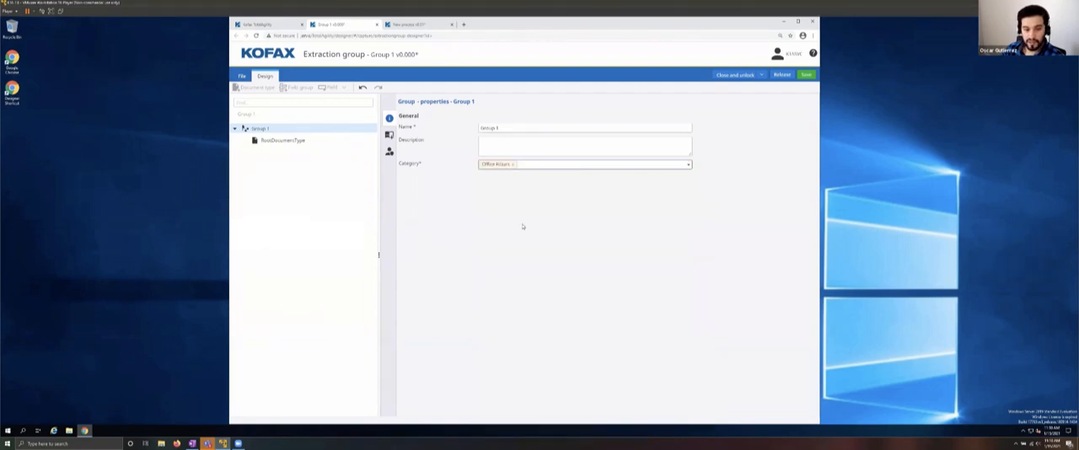
Step: Add a document type named Invoice under RootDocumentType and give it a field group
{"action": "left_click", "coordinate": [282, 142]}
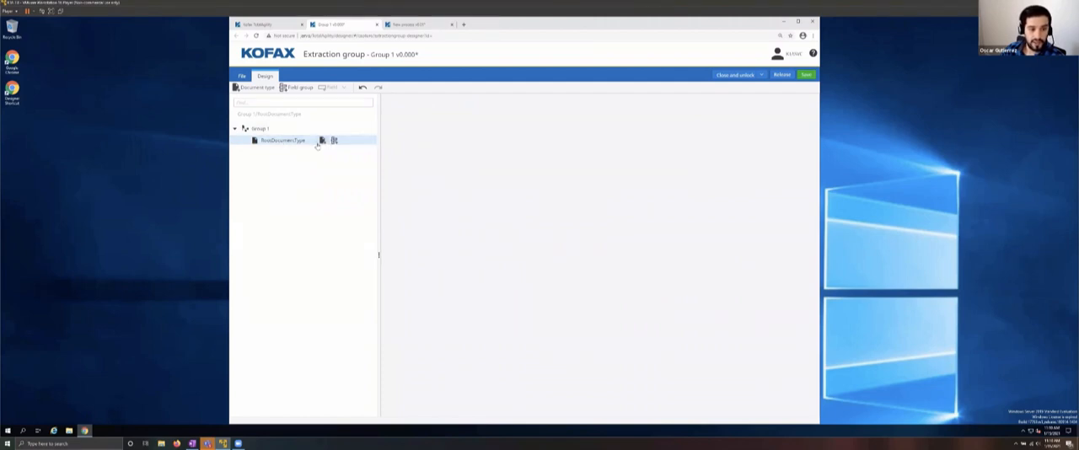
{"action": "left_click", "coordinate": [323, 141]}
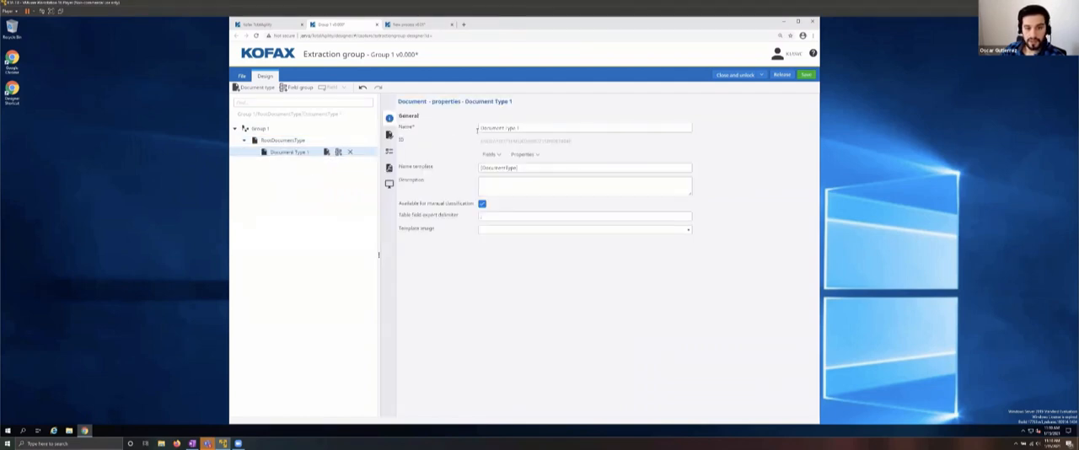
{"action": "left_click", "coordinate": [477, 129]}
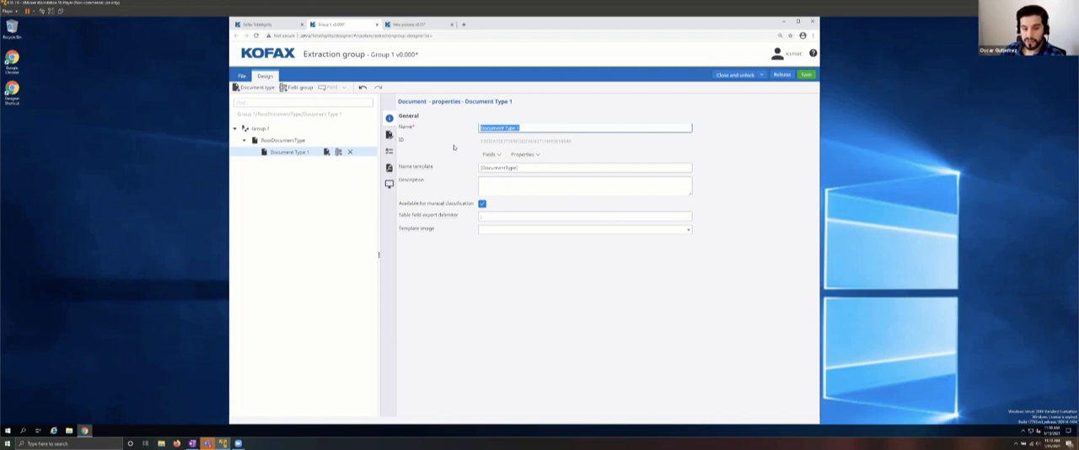
{"action": "type", "text": "Invoice"}
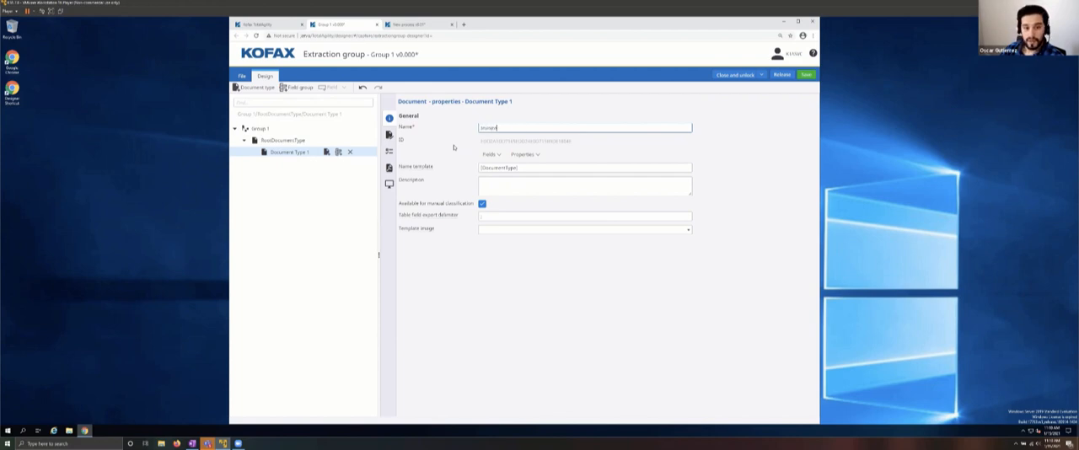
{"action": "left_click", "coordinate": [344, 156]}
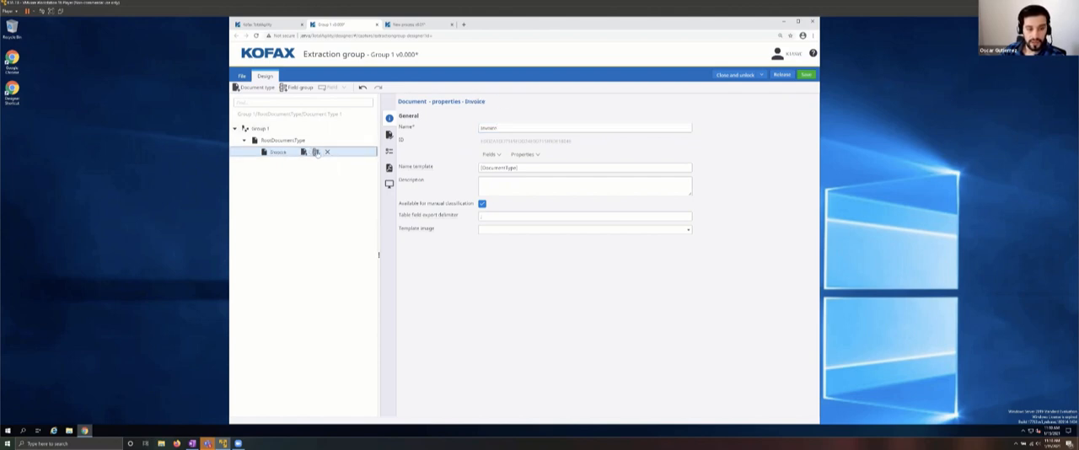
{"action": "left_click", "coordinate": [315, 151]}
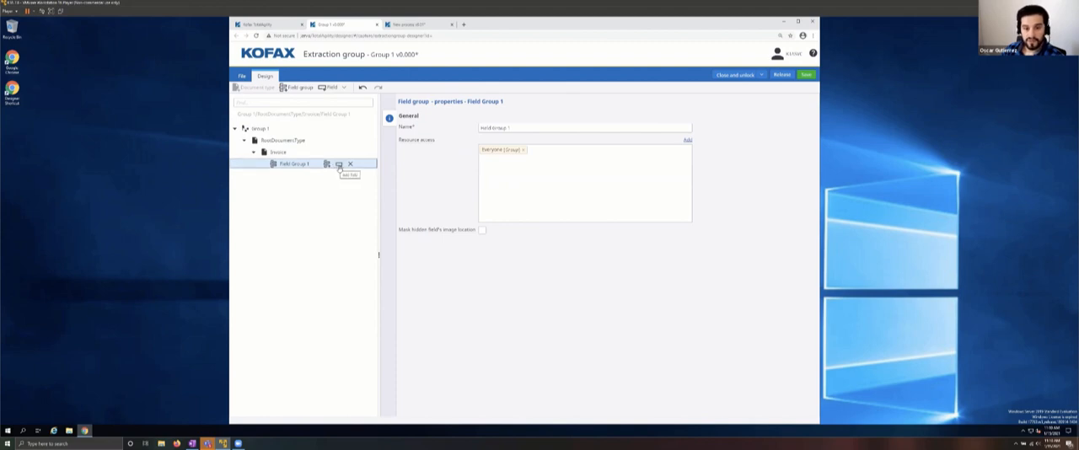
Step: Add a field named InvoiceNumber to the Invoice document type's field group
{"action": "left_click", "coordinate": [339, 165]}
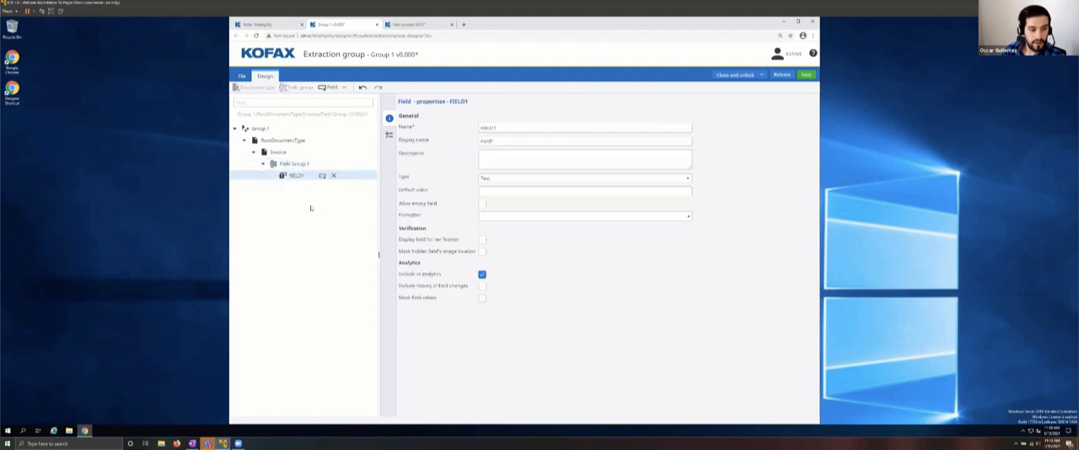
{"action": "double_click", "coordinate": [498, 128]}
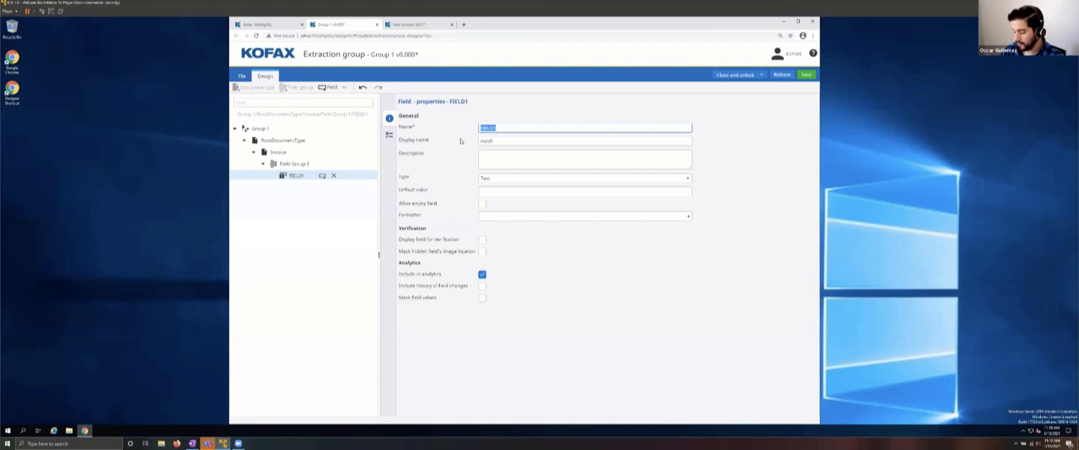
{"action": "type", "text": "Invo"}
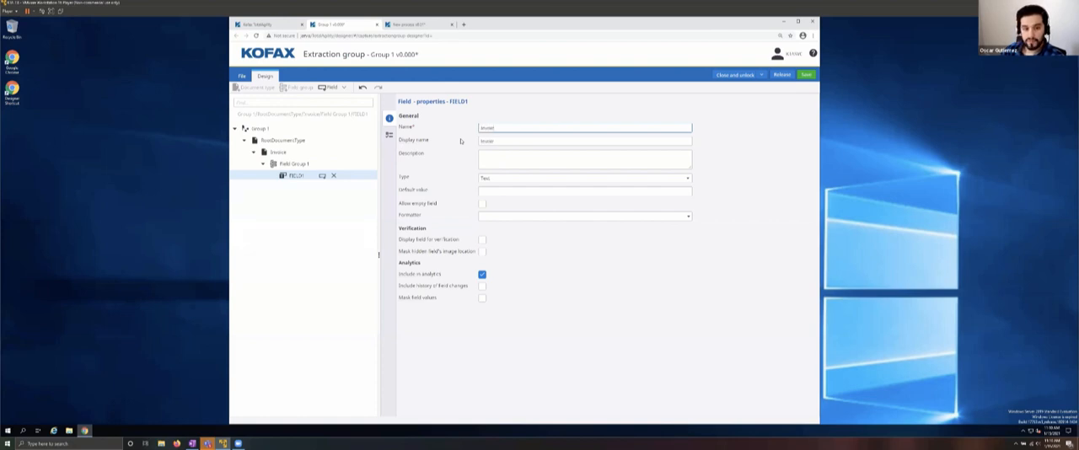
{"action": "type", "text": "ice"}
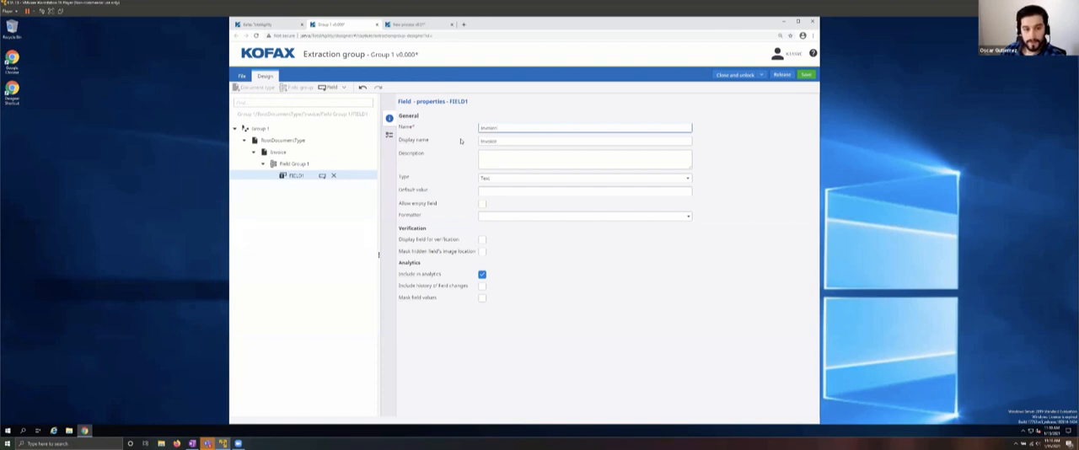
{"action": "type", "text": "Number"}
{"action": "key", "text": "Tab"}
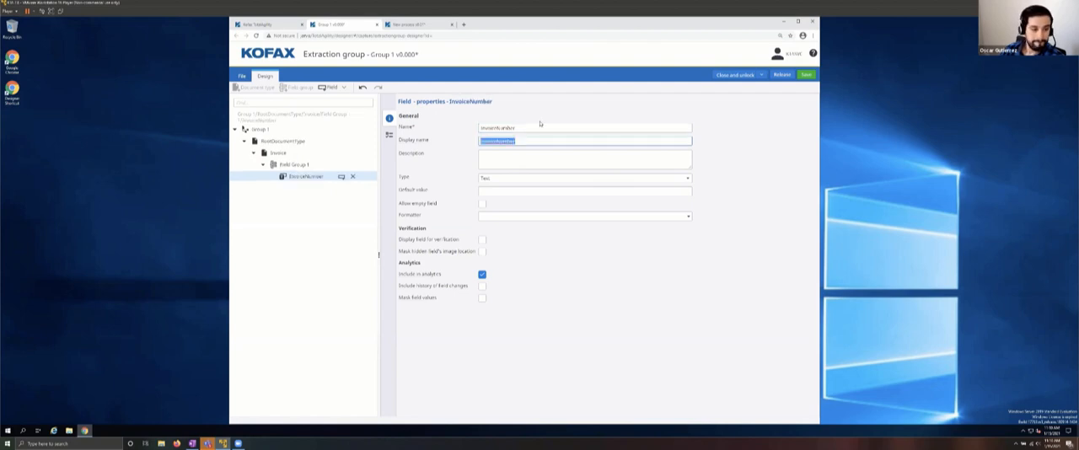
Step: Add a second field named InvoiceDate to Field Group 1
{"action": "left_click", "coordinate": [291, 165]}
{"action": "left_click", "coordinate": [342, 164]}
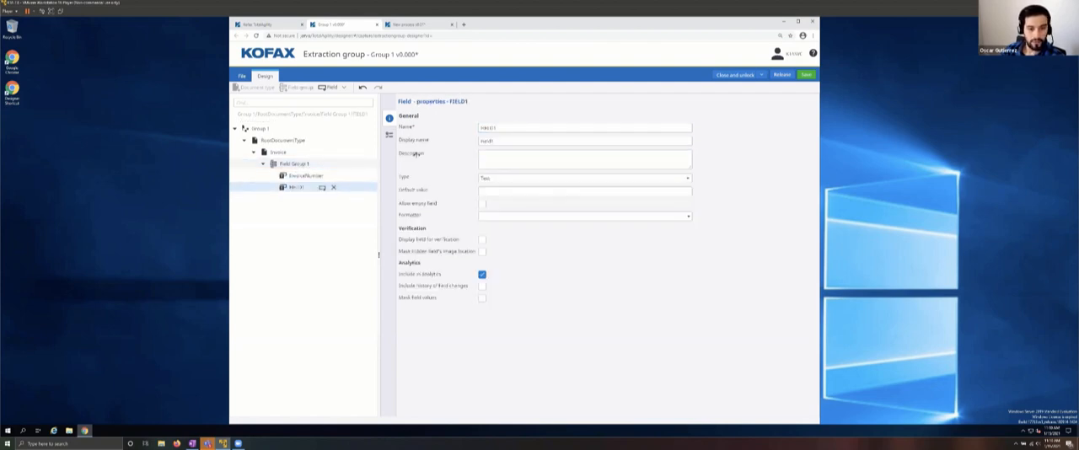
{"action": "left_click_drag", "start_coordinate": [509, 126], "coordinate": [472, 132]}
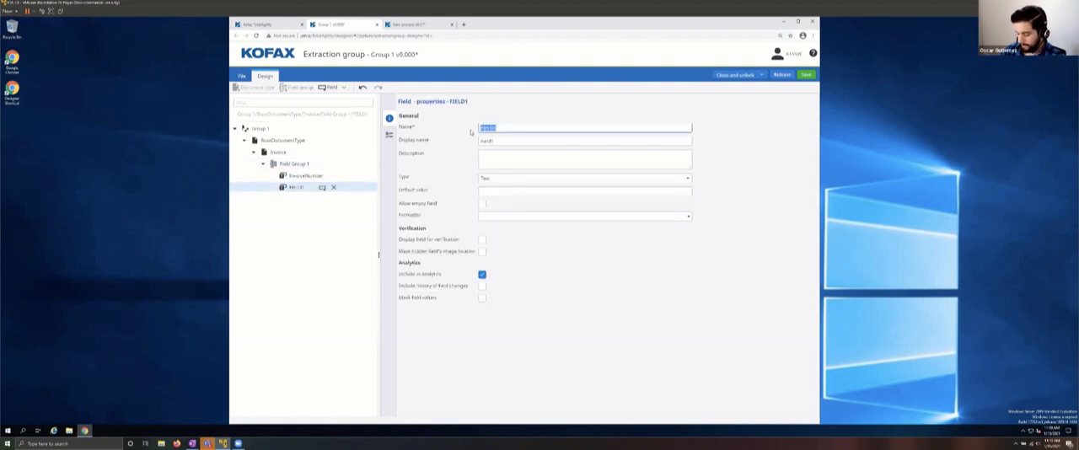
{"action": "type", "text": "Invoice"}
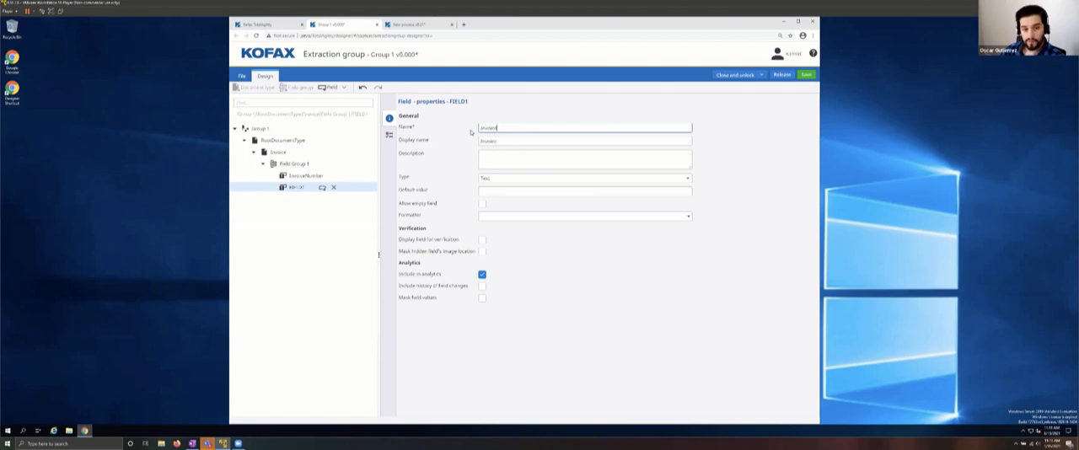
{"action": "type", "text": "Date"}
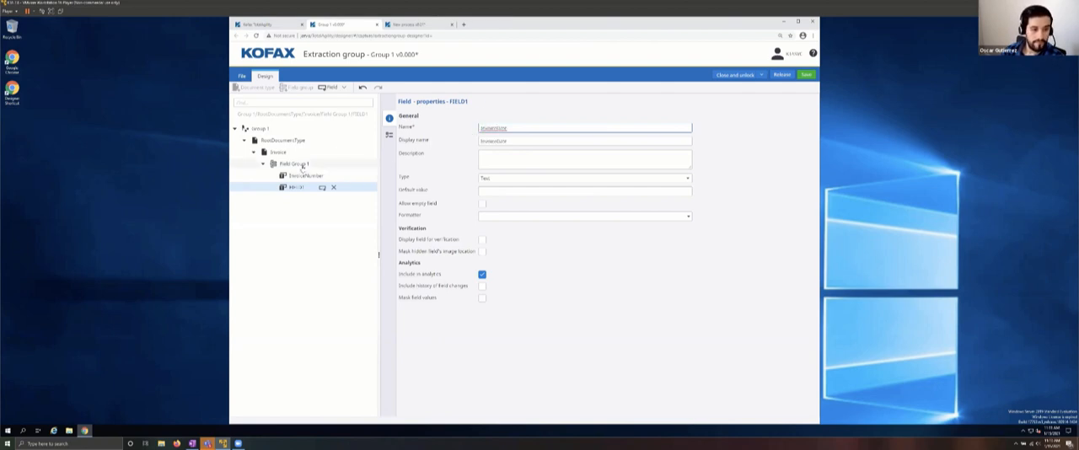
{"action": "left_click", "coordinate": [302, 167]}
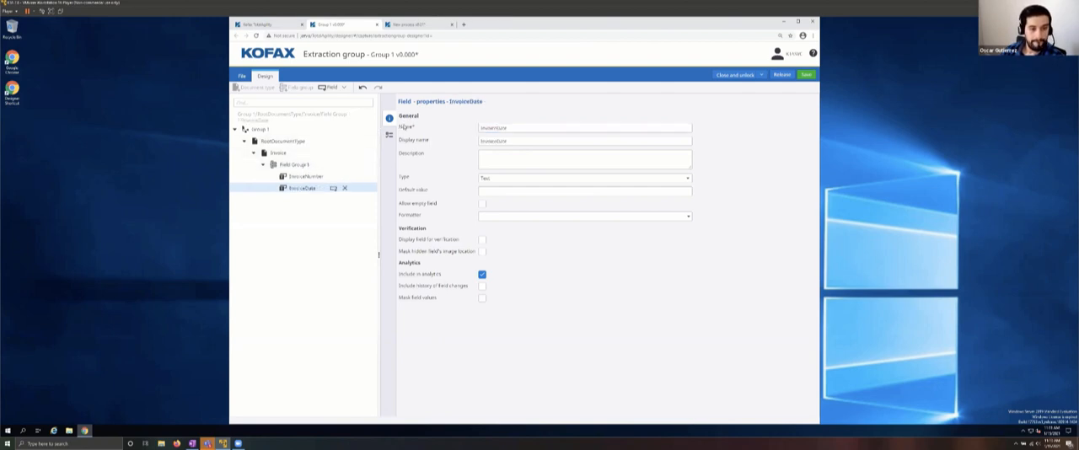
{"action": "left_click", "coordinate": [295, 164]}
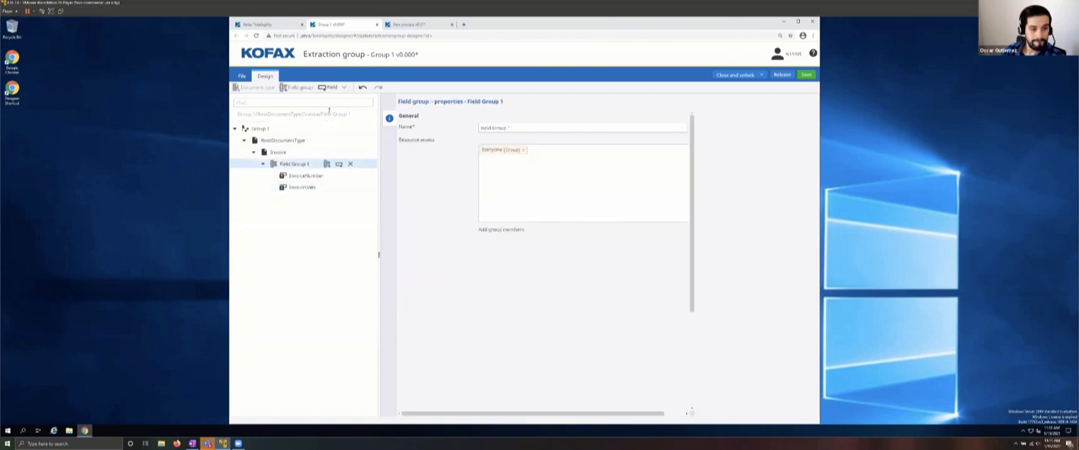
{"action": "left_click", "coordinate": [326, 164]}
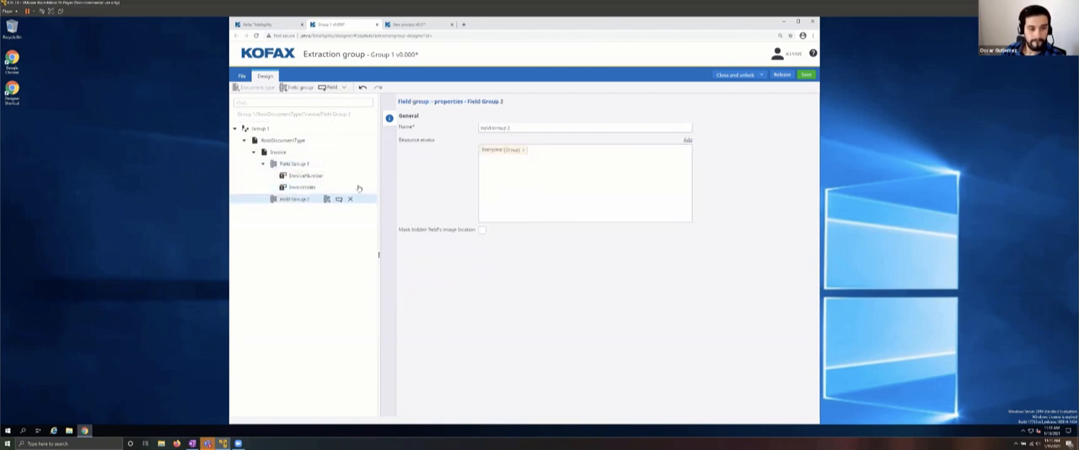
{"action": "left_click", "coordinate": [350, 199]}
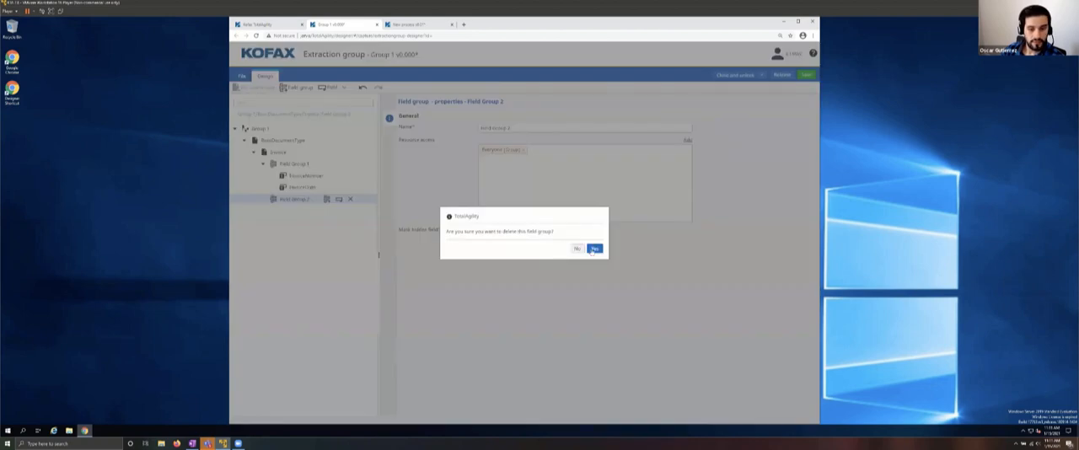
{"action": "left_click", "coordinate": [594, 249]}
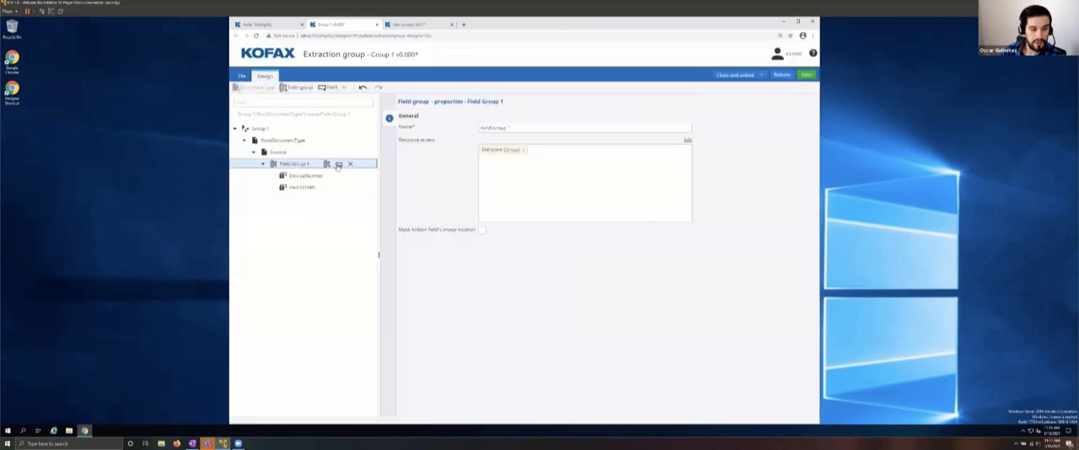
Step: Add a third field named CustomerName to Field Group 1
{"action": "left_click", "coordinate": [338, 164]}
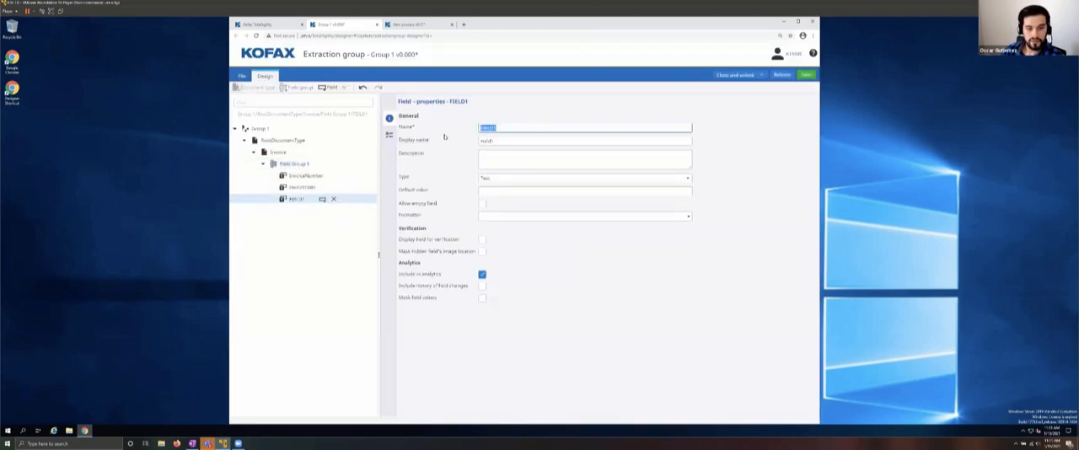
{"action": "type", "text": "I"}
{"action": "type", "text": "ust"}
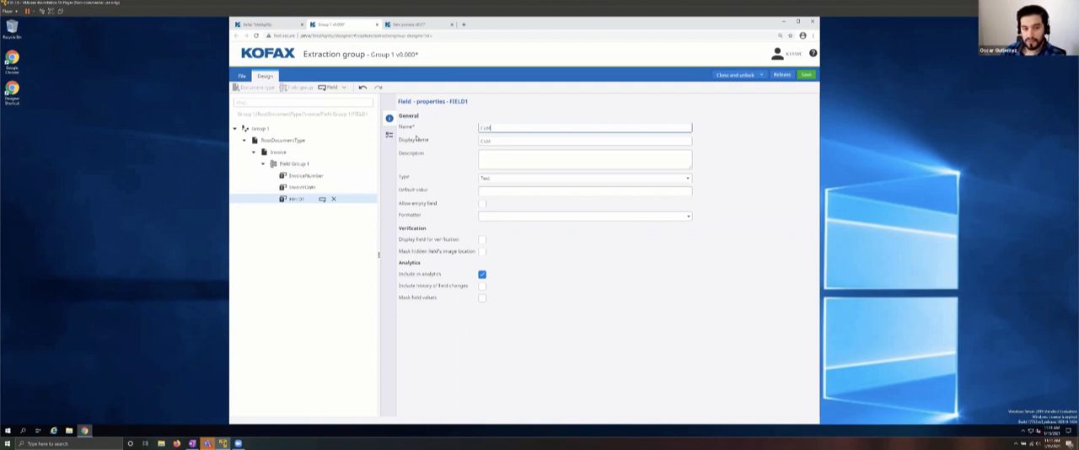
{"action": "type", "text": "omerName"}
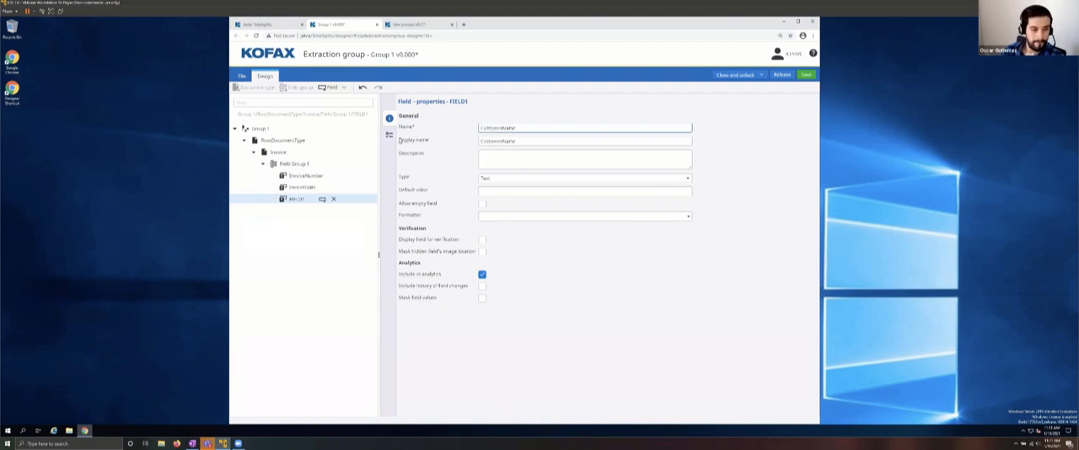
{"action": "left_click", "coordinate": [296, 166]}
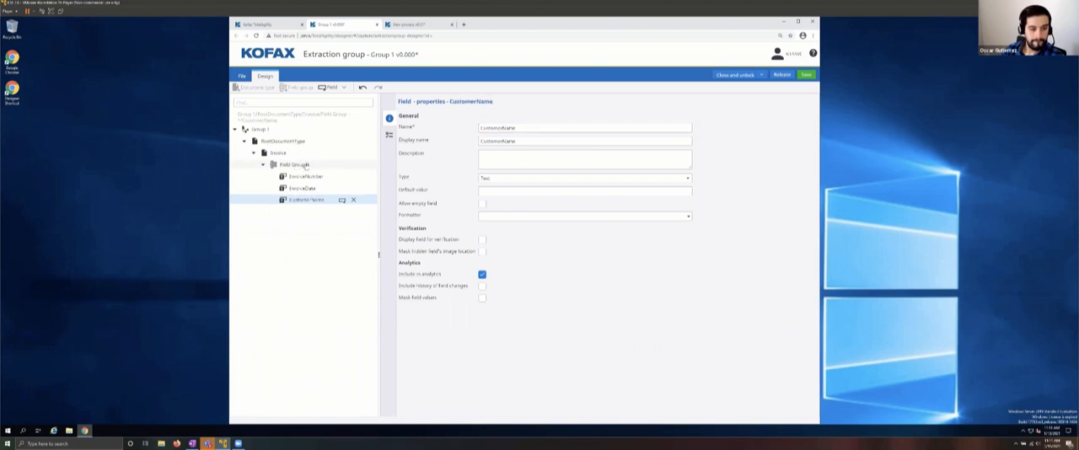
Step: Add a field named InvoiceAmount to Field Group 1 and set its type to Number
{"action": "left_click", "coordinate": [302, 164]}
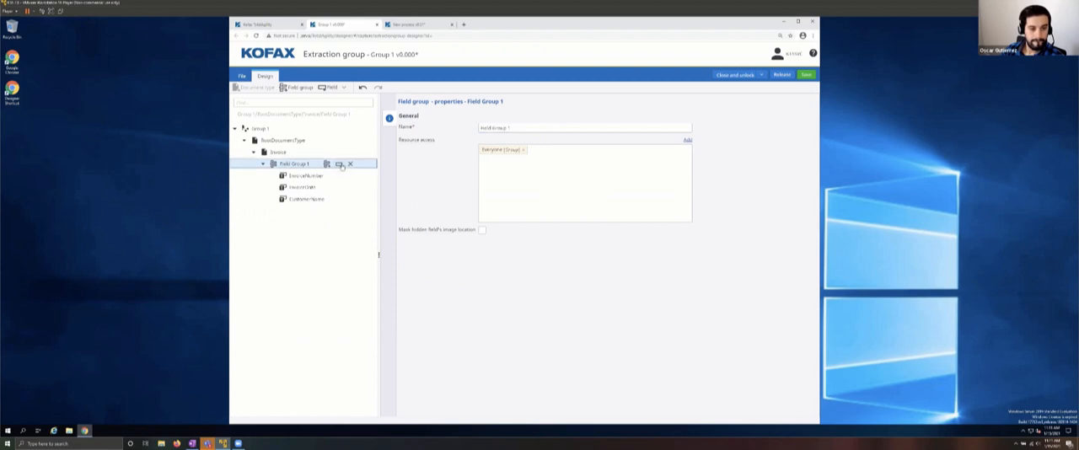
{"action": "left_click", "coordinate": [339, 165]}
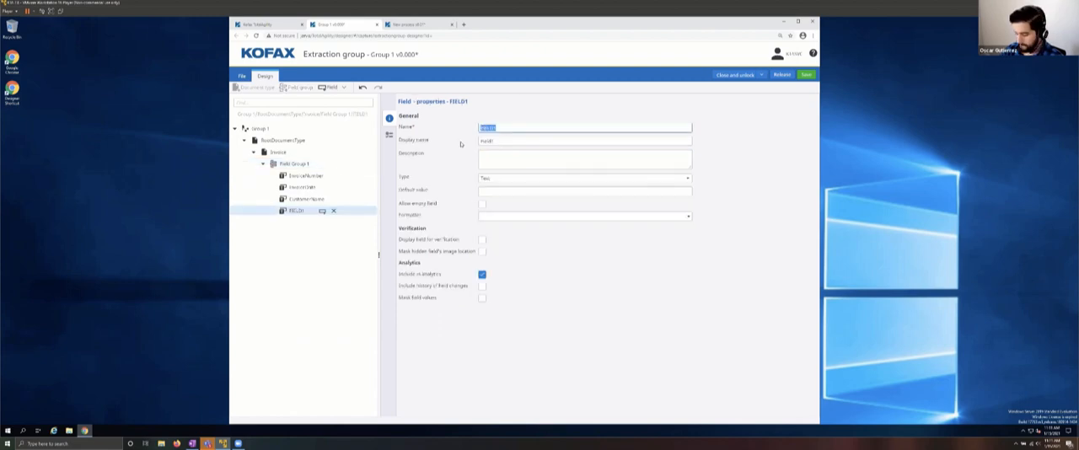
{"action": "type", "text": "InvoiceAmount"}
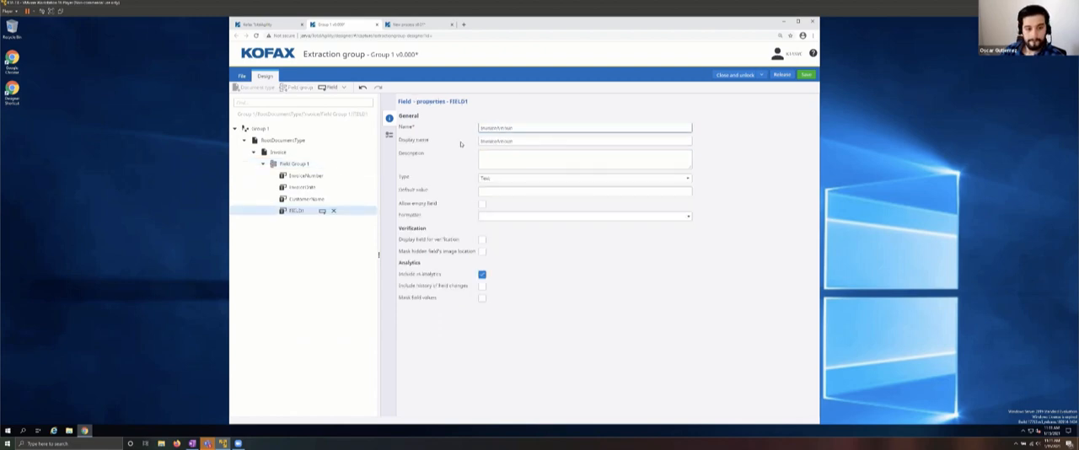
{"action": "left_click", "coordinate": [512, 179]}
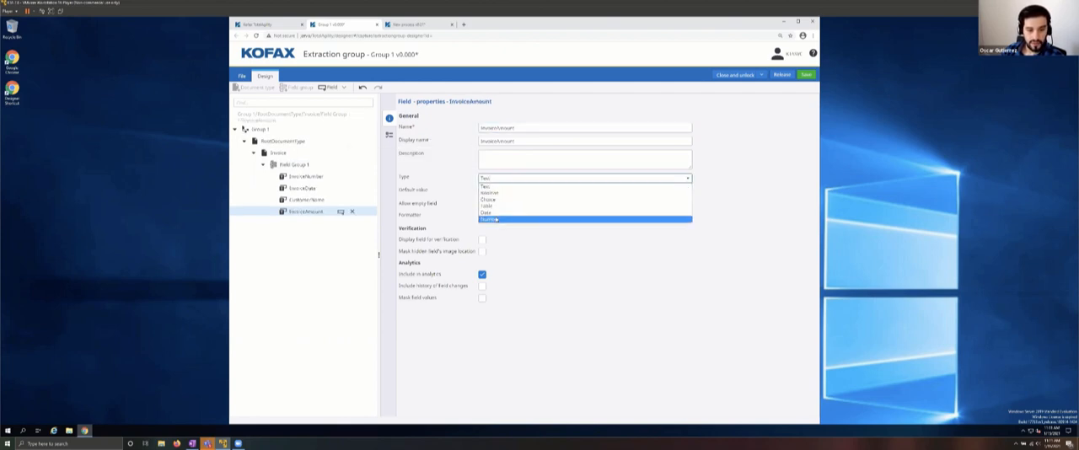
{"action": "left_click", "coordinate": [497, 218]}
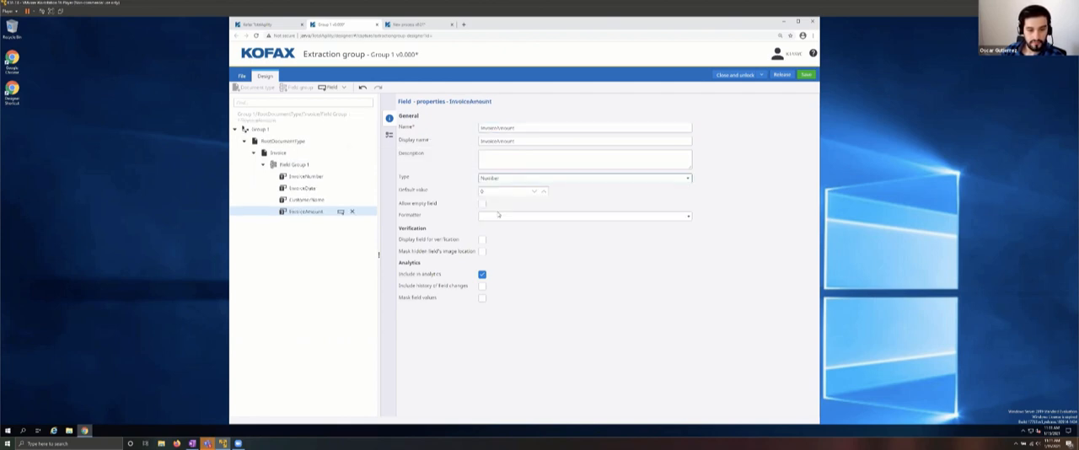
Step: Change the type of the InvoiceDate field to Date
{"action": "left_click", "coordinate": [294, 165]}
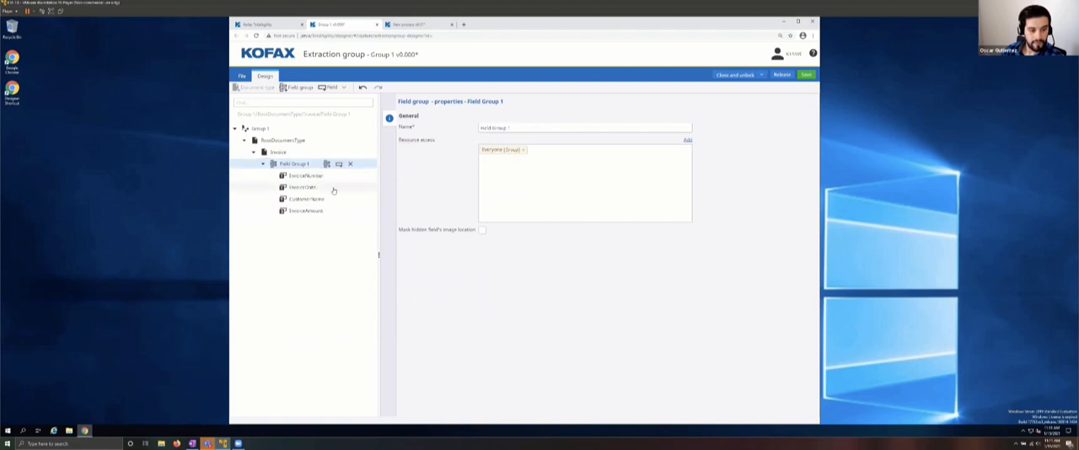
{"action": "left_click", "coordinate": [305, 177]}
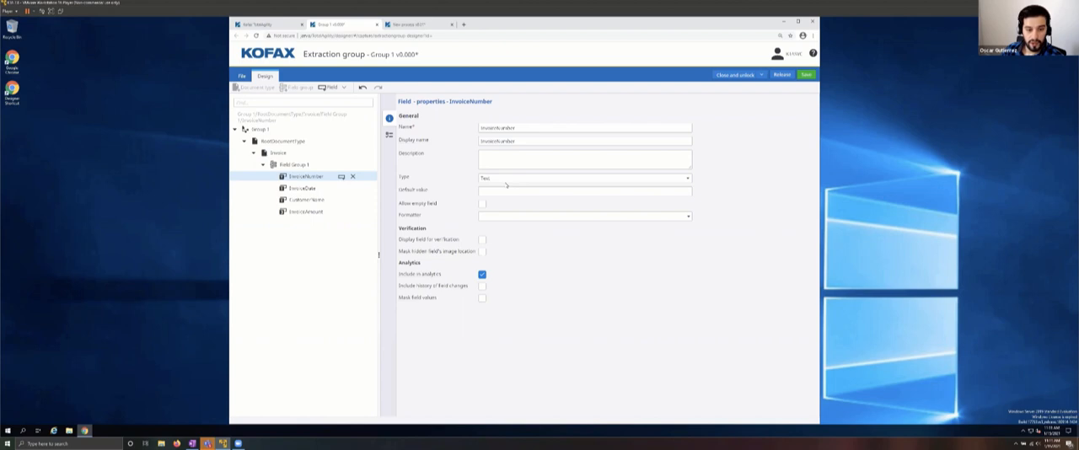
{"action": "left_click", "coordinate": [302, 189]}
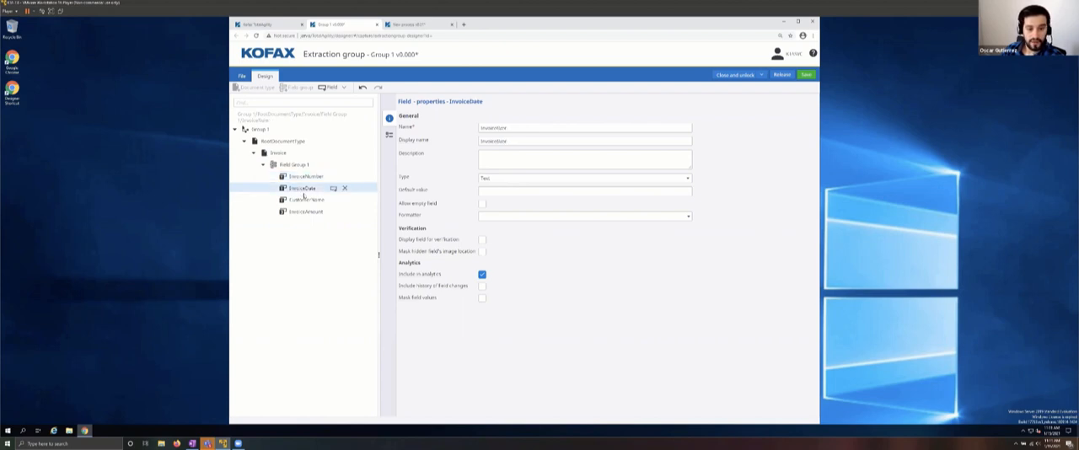
{"action": "left_click", "coordinate": [512, 179]}
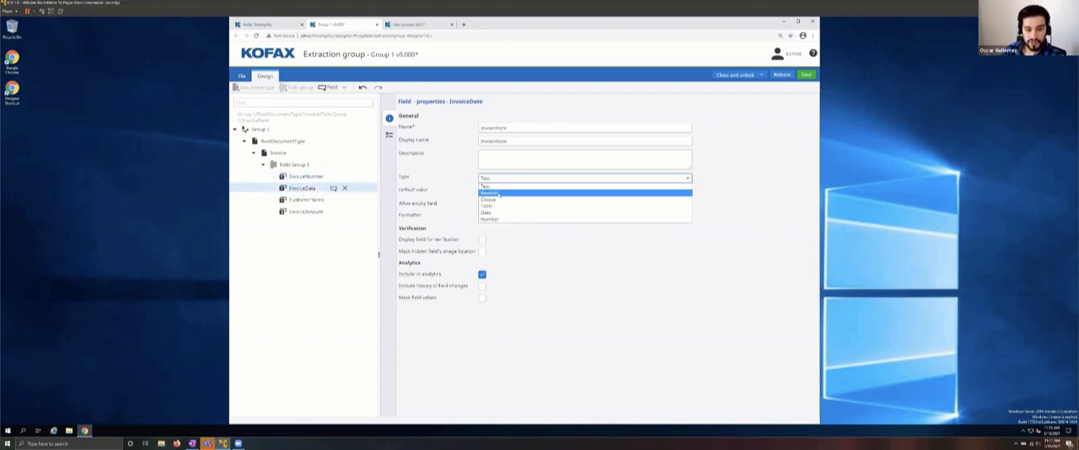
{"action": "left_click", "coordinate": [487, 212]}
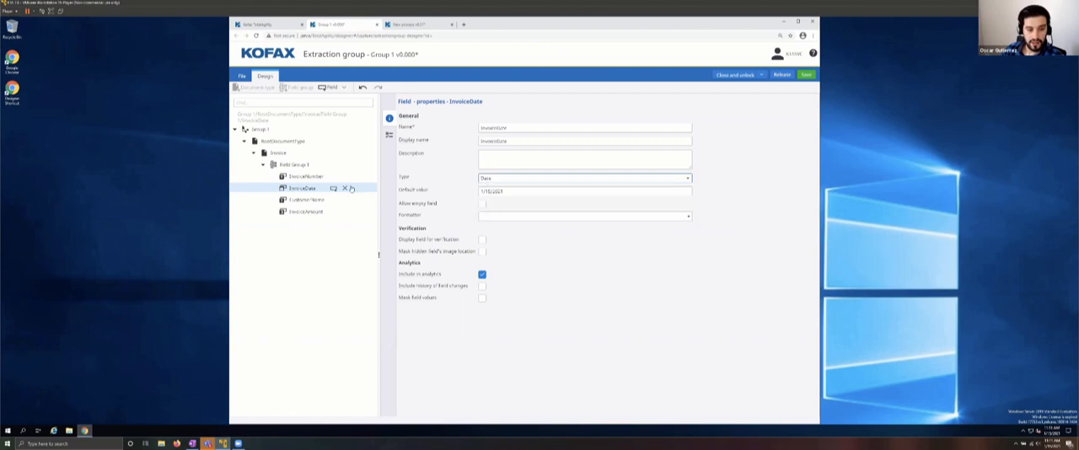
Step: Check the CustomerName and InvoiceAmount fields, then release the extraction group and close it
{"action": "left_click", "coordinate": [297, 201]}
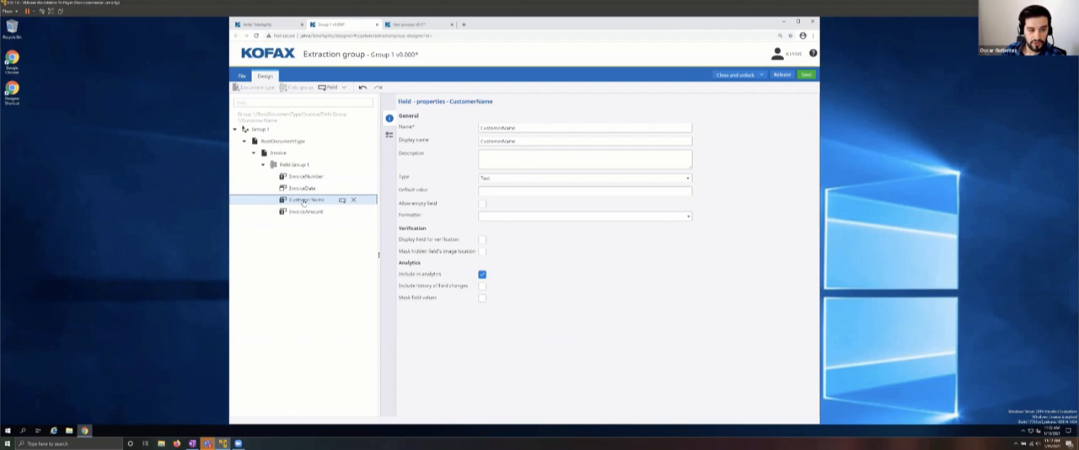
{"action": "left_click", "coordinate": [299, 211]}
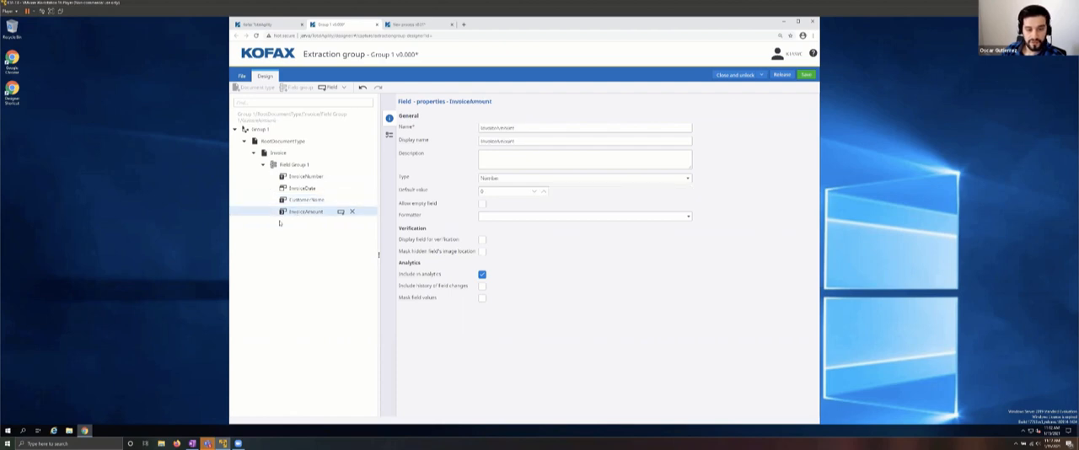
{"action": "left_click", "coordinate": [783, 75]}
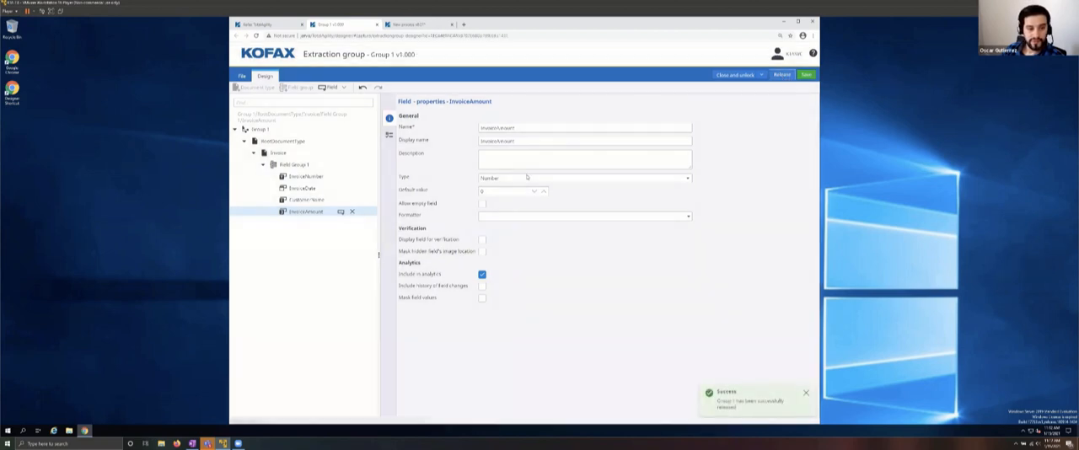
{"action": "left_click", "coordinate": [733, 75]}
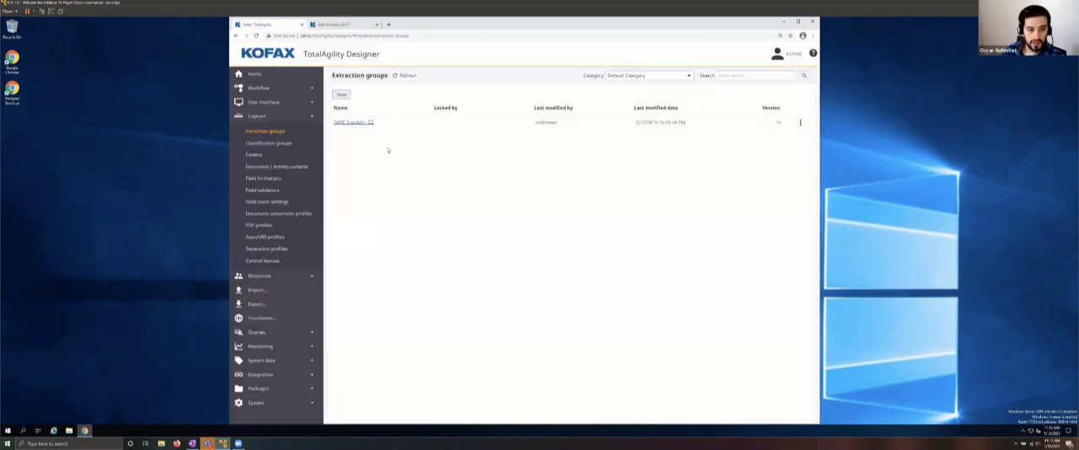
Step: Start a new classification group named Invoice - CG in the Office Hours category
{"action": "left_click", "coordinate": [268, 144]}
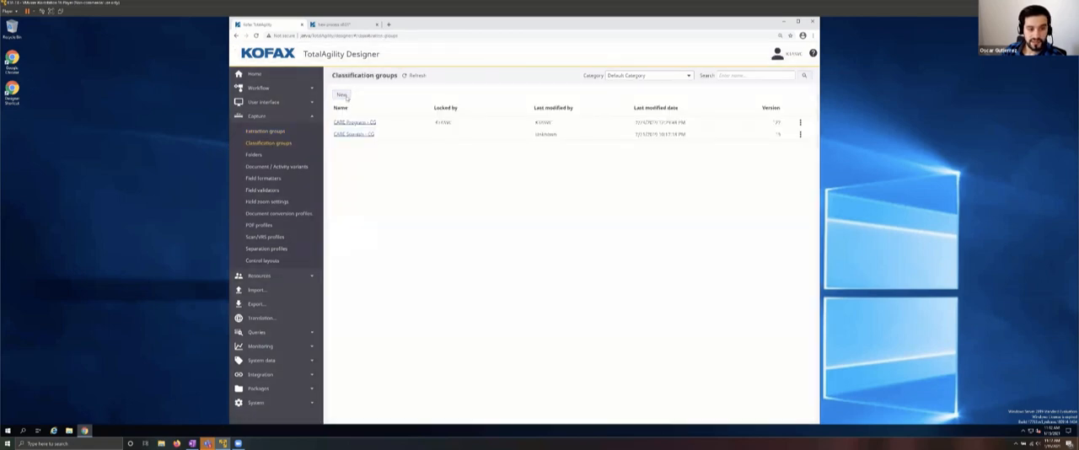
{"action": "left_click", "coordinate": [342, 95]}
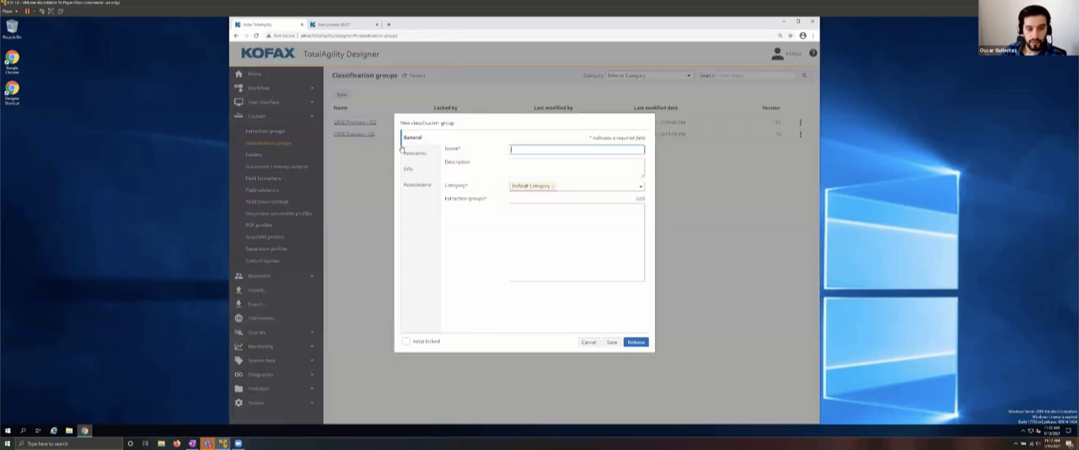
{"action": "left_click", "coordinate": [553, 187]}
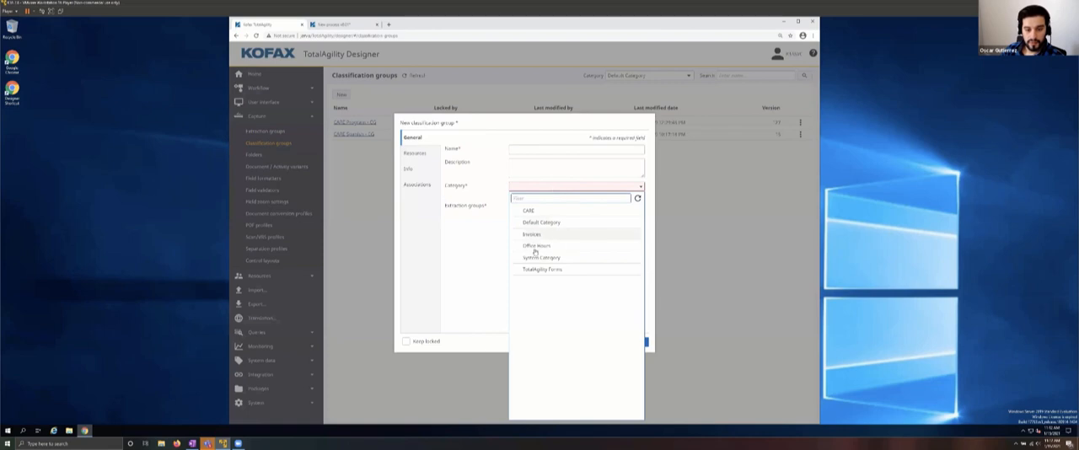
{"action": "left_click", "coordinate": [531, 247]}
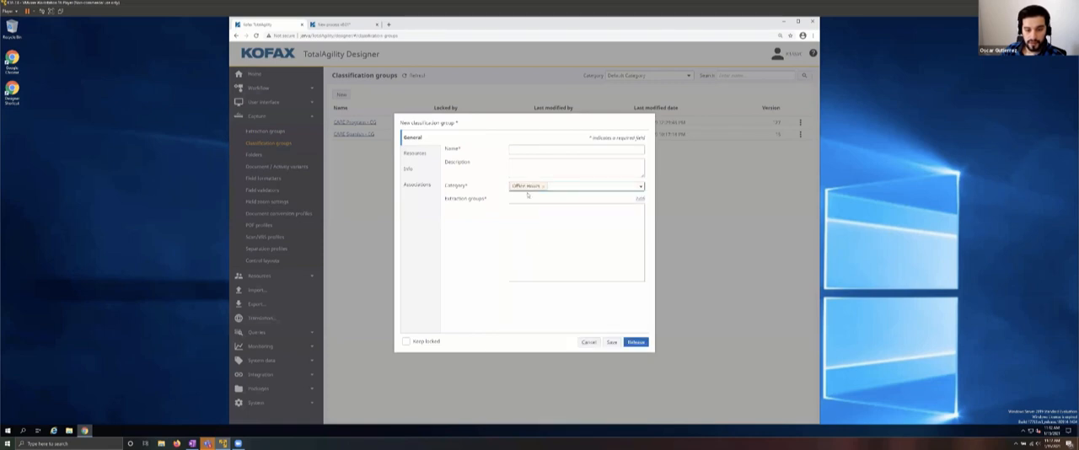
{"action": "left_click", "coordinate": [532, 149]}
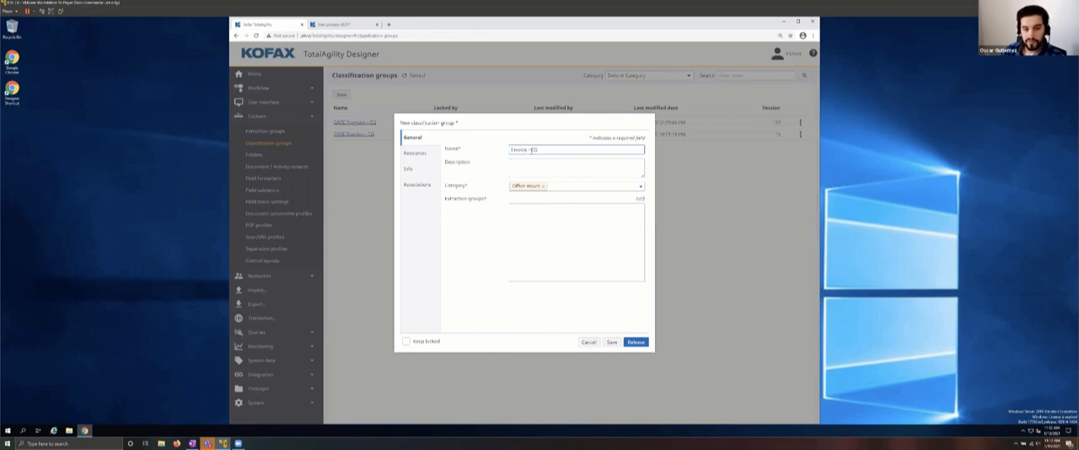
Step: Add the Group 1 extraction group from the Office Hours category to the classification group
{"action": "left_click", "coordinate": [640, 198]}
{"action": "left_click", "coordinate": [478, 104]}
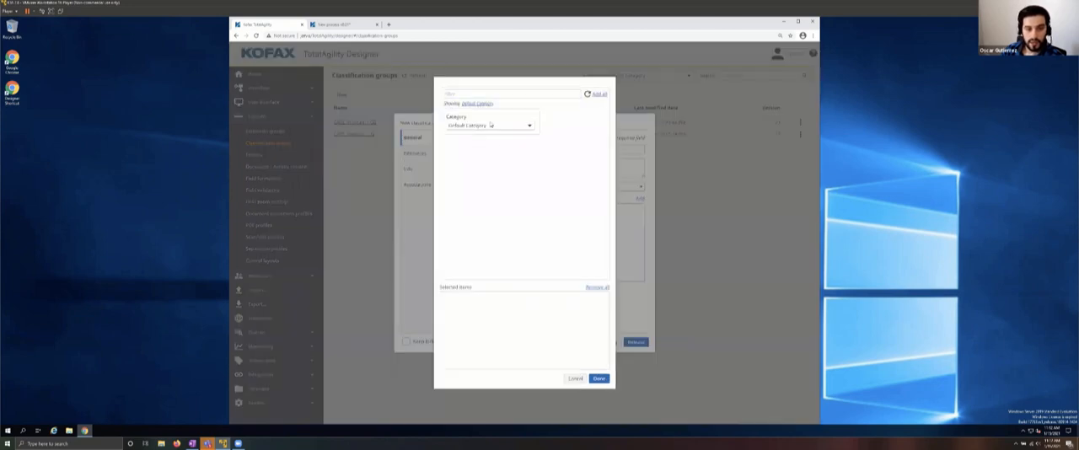
{"action": "left_click", "coordinate": [475, 126]}
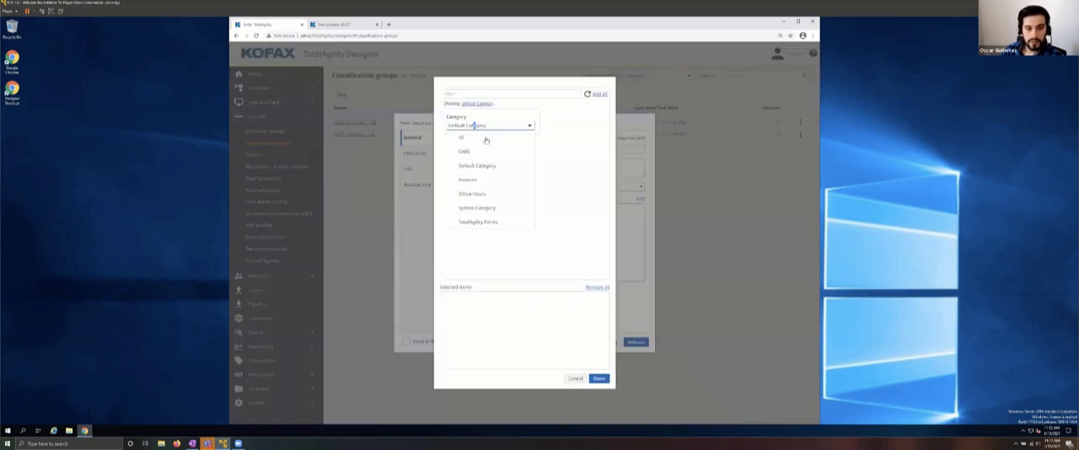
{"action": "left_click", "coordinate": [476, 195]}
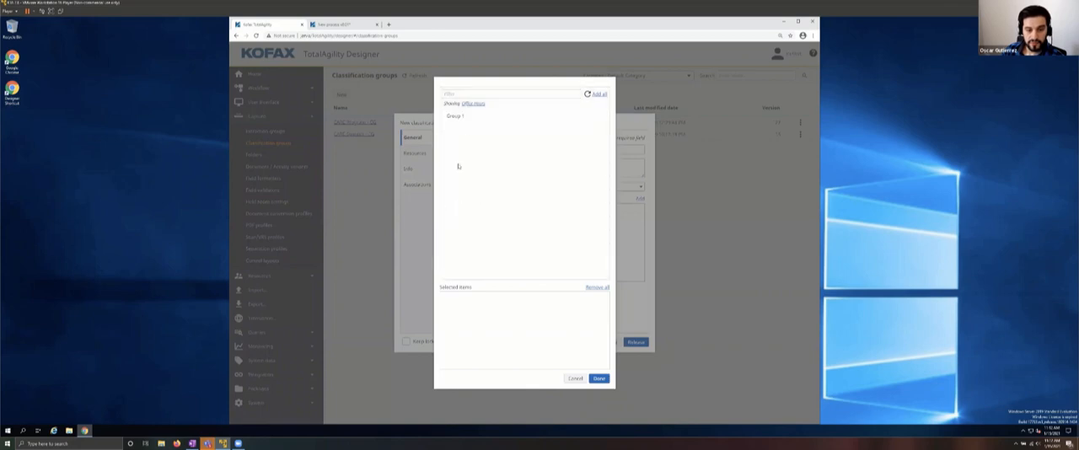
{"action": "left_click", "coordinate": [455, 120]}
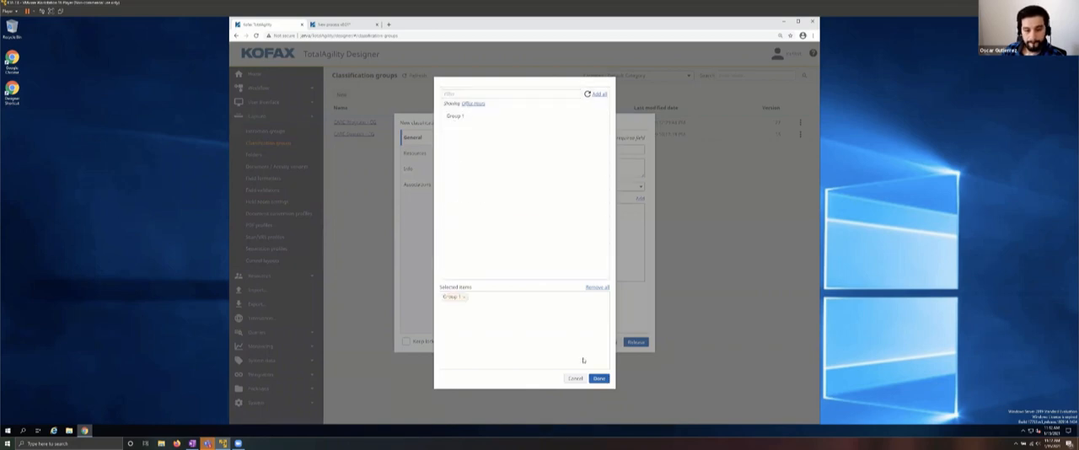
{"action": "left_click", "coordinate": [600, 378]}
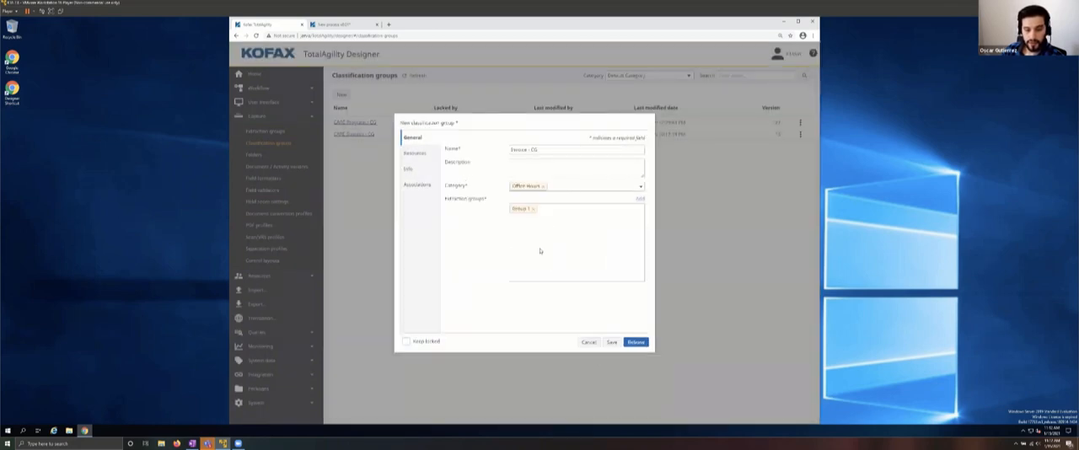
Step: Release the classification group and filter the classification group list by the Office Hours category
{"action": "left_click", "coordinate": [636, 342]}
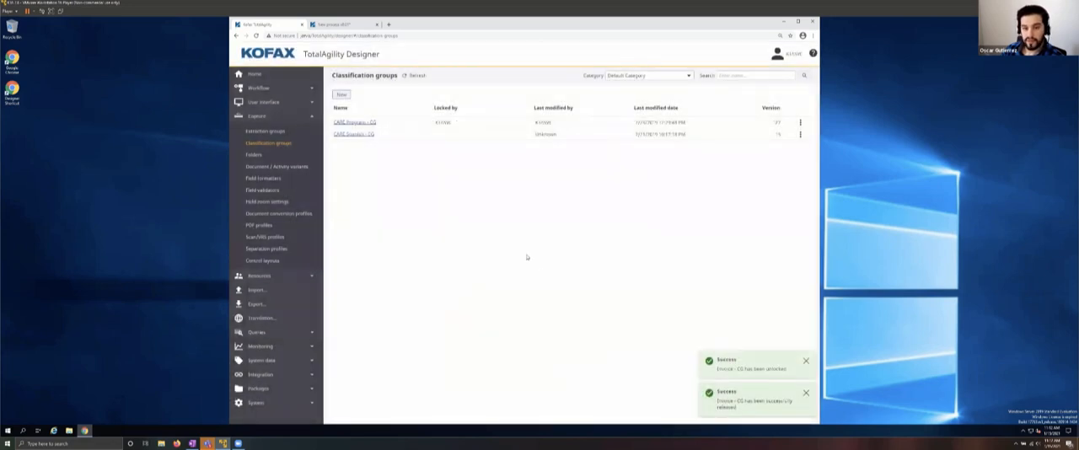
{"action": "left_click", "coordinate": [632, 76]}
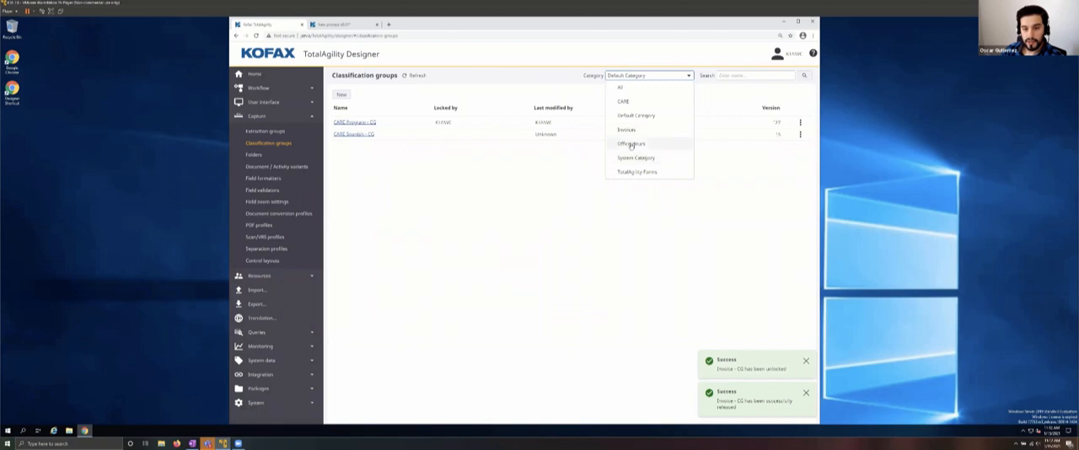
{"action": "left_click", "coordinate": [630, 144]}
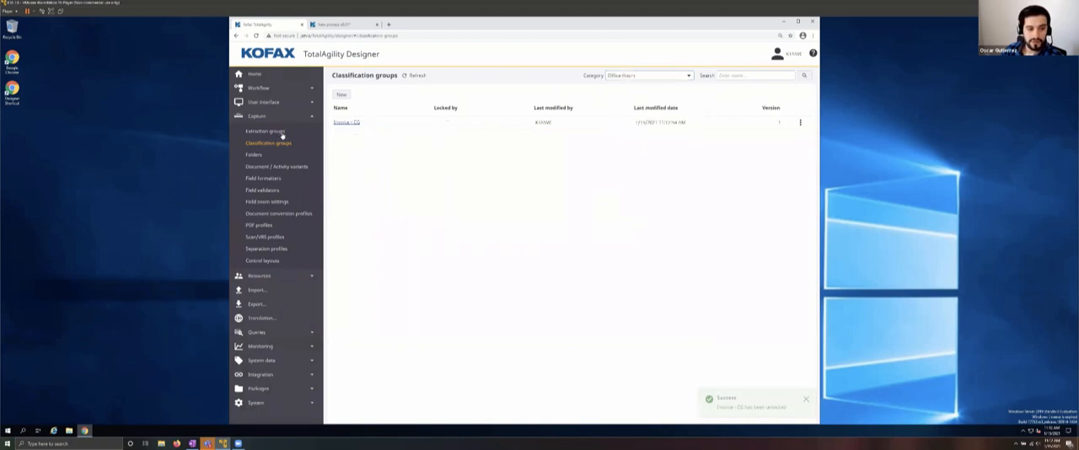
Step: Open the Group 1 extraction group in the Office Hours category and rename it Invoice -EG
{"action": "left_click", "coordinate": [279, 133]}
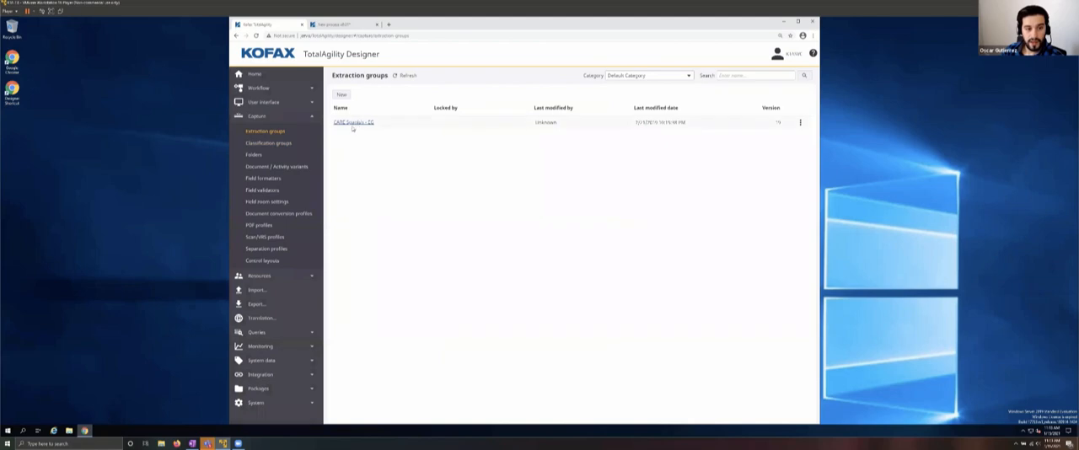
{"action": "left_click", "coordinate": [634, 75]}
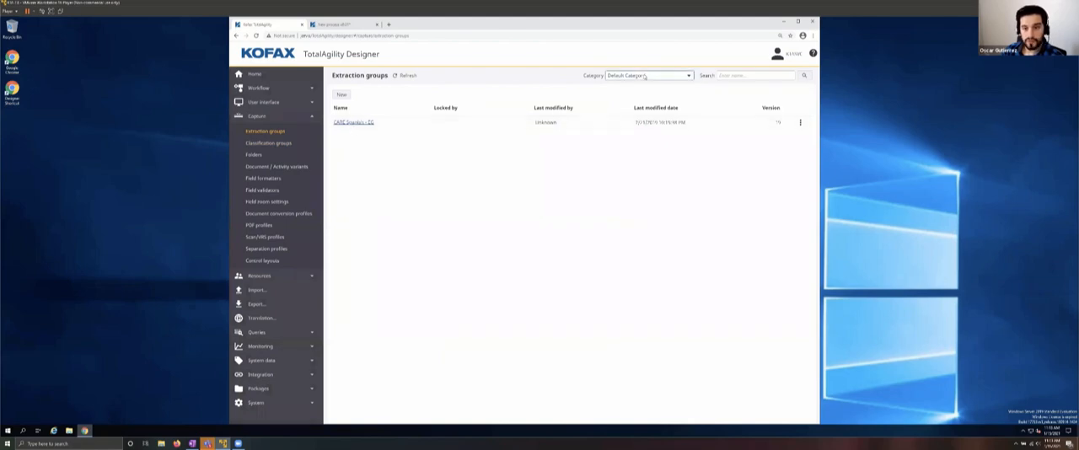
{"action": "left_click", "coordinate": [627, 131]}
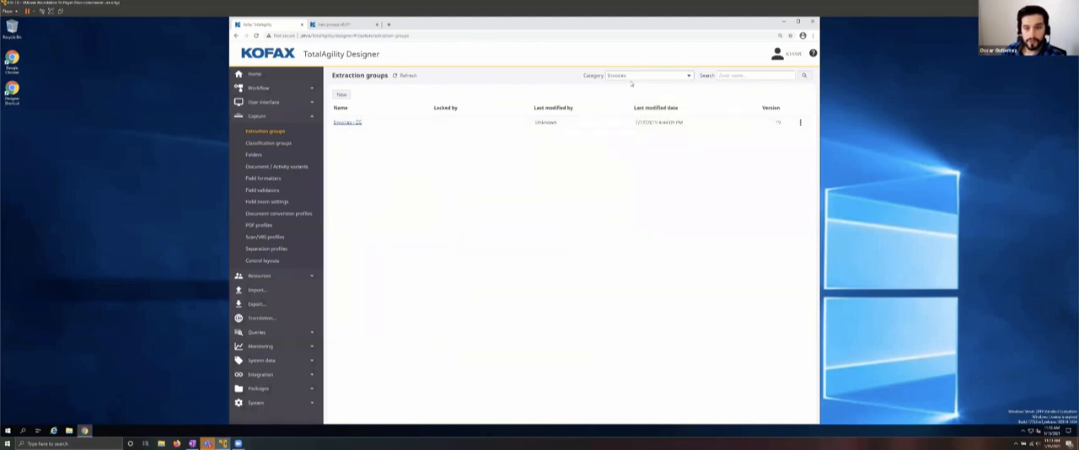
{"action": "left_click", "coordinate": [634, 75]}
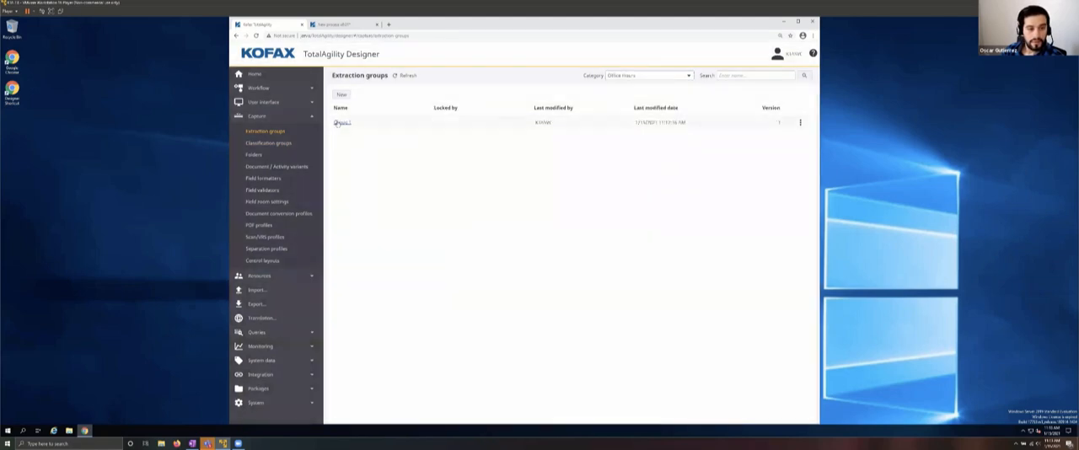
{"action": "left_click", "coordinate": [340, 122]}
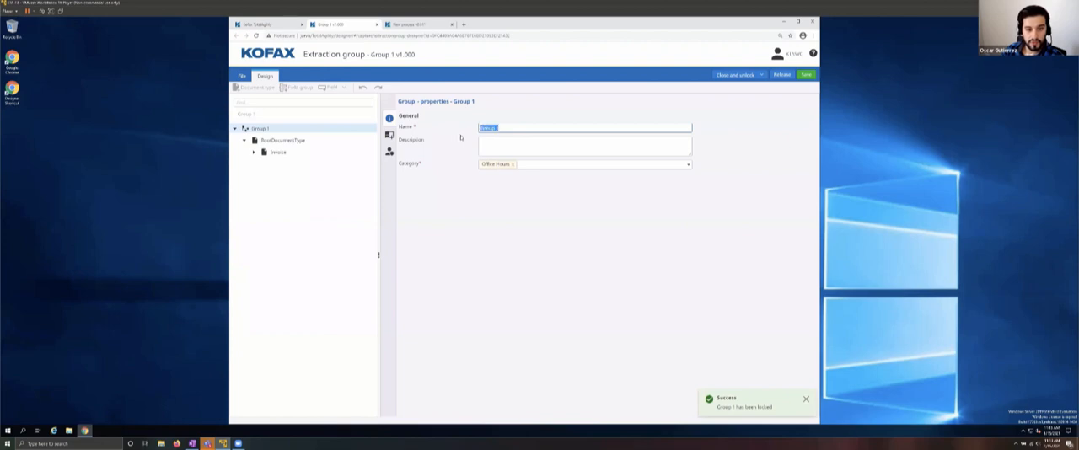
{"action": "type", "text": "Invoic"}
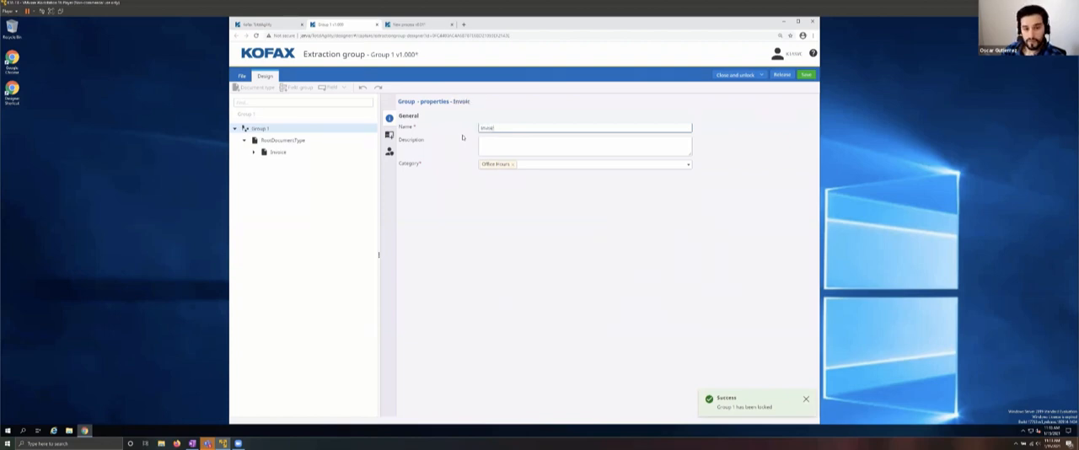
{"action": "type", "text": "e -EG"}
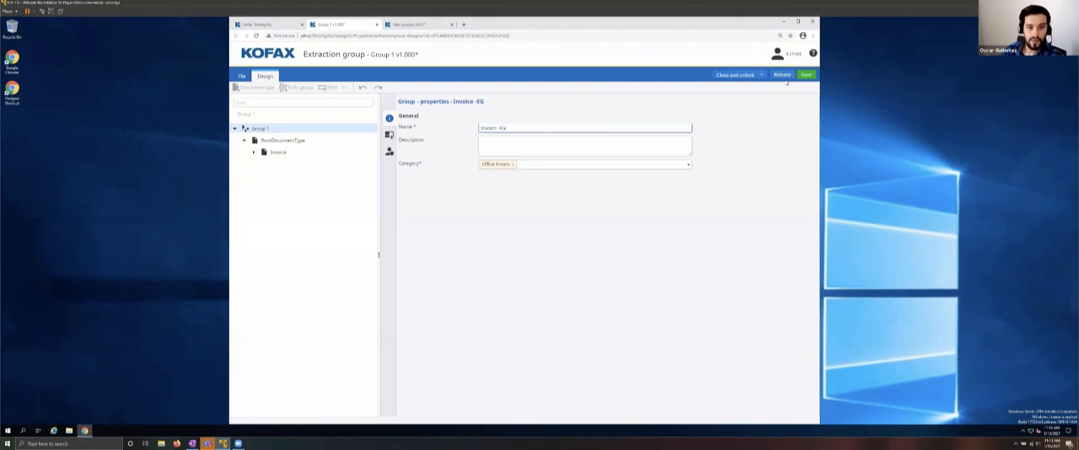
Step: Save and release the renamed extraction group together with its associated classification groups, then close it and refresh the list
{"action": "left_click", "coordinate": [813, 76]}
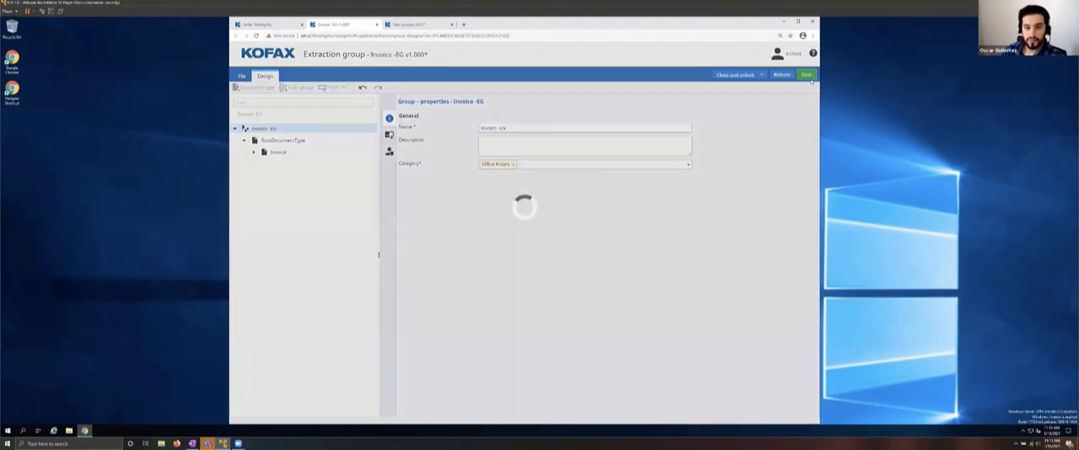
{"action": "left_click", "coordinate": [781, 75]}
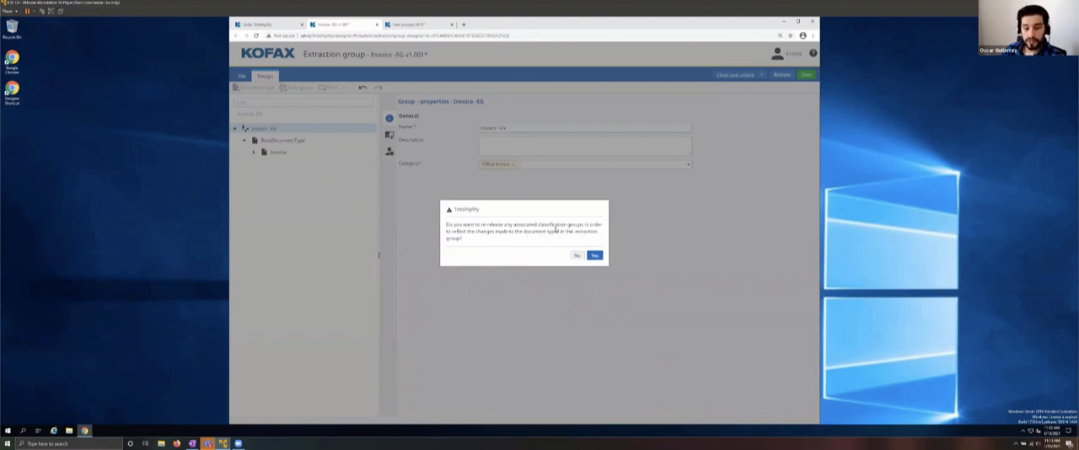
{"action": "left_click", "coordinate": [595, 255]}
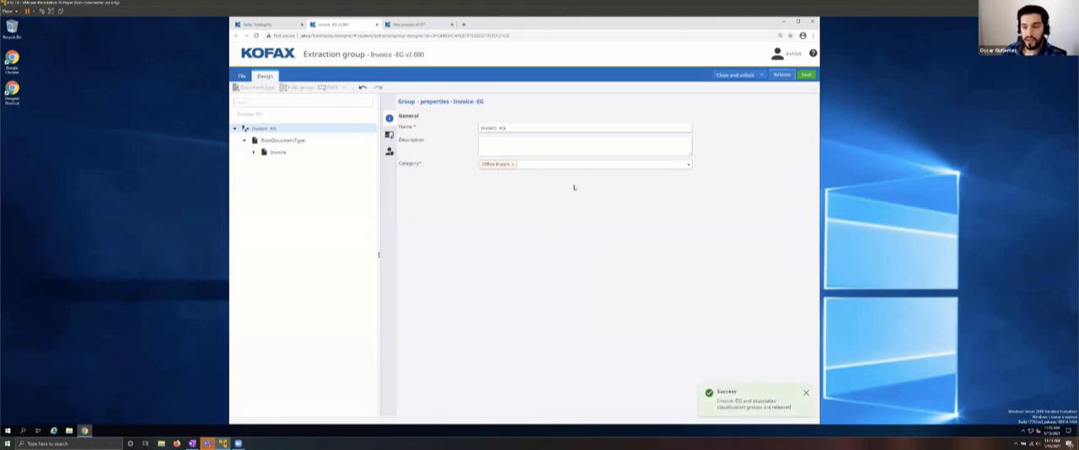
{"action": "left_click", "coordinate": [723, 76]}
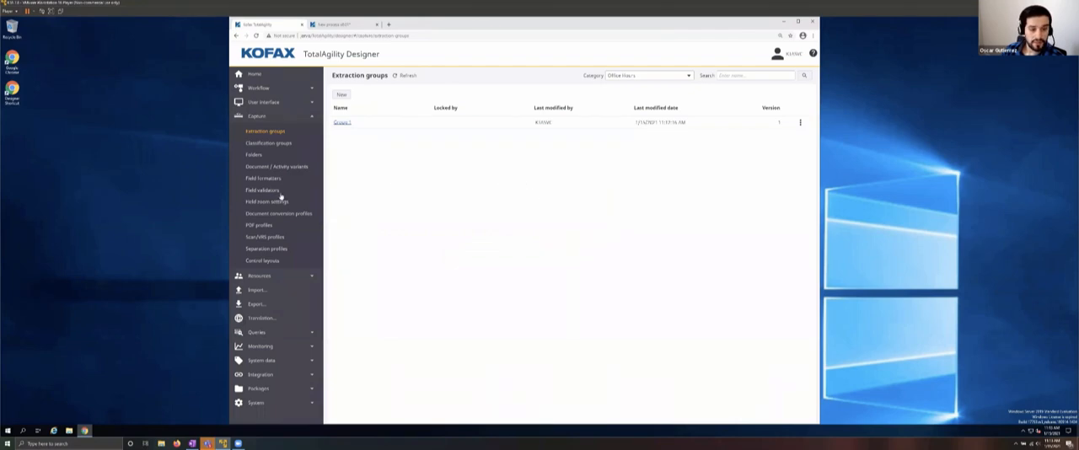
{"action": "left_click", "coordinate": [396, 76]}
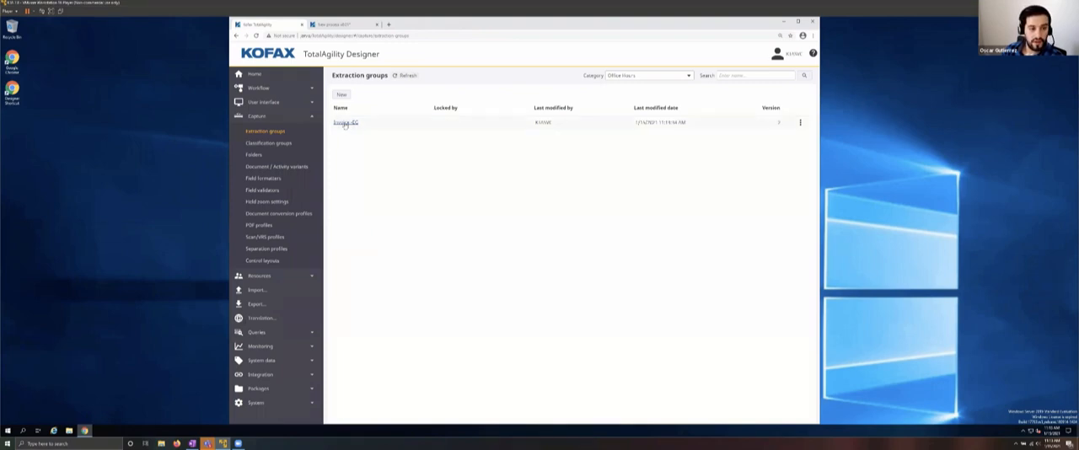
Step: Start a new variable named Folder in the new process and enable its initialization
{"action": "left_click", "coordinate": [343, 27]}
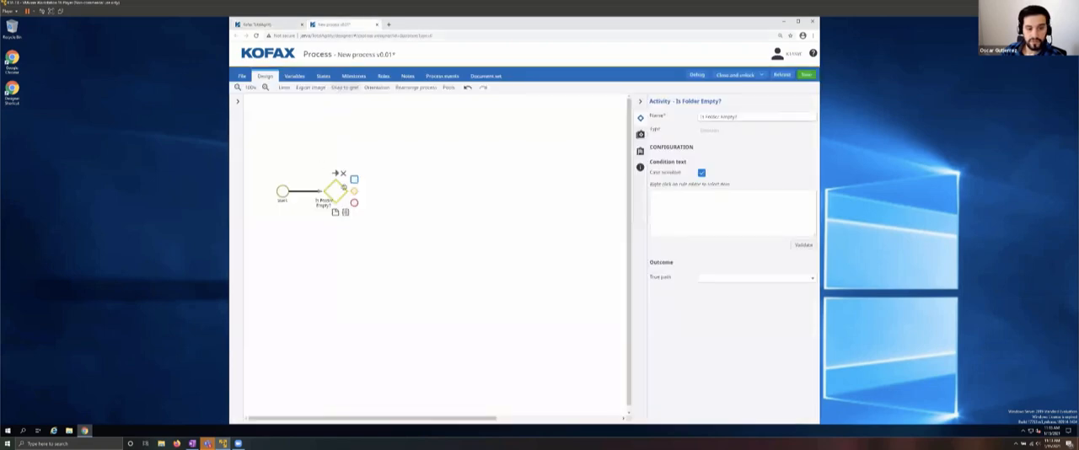
{"action": "left_click", "coordinate": [296, 77]}
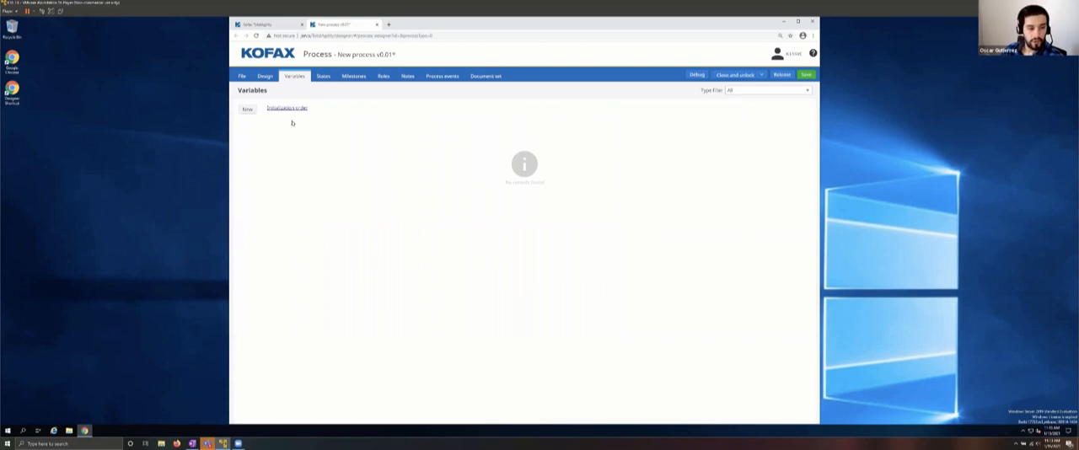
{"action": "left_click", "coordinate": [248, 110]}
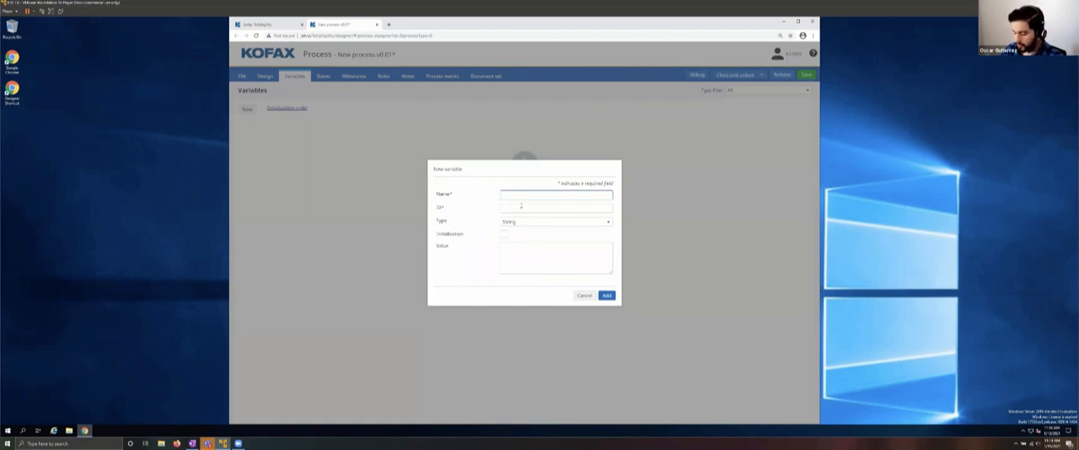
{"action": "type", "text": "Folde"}
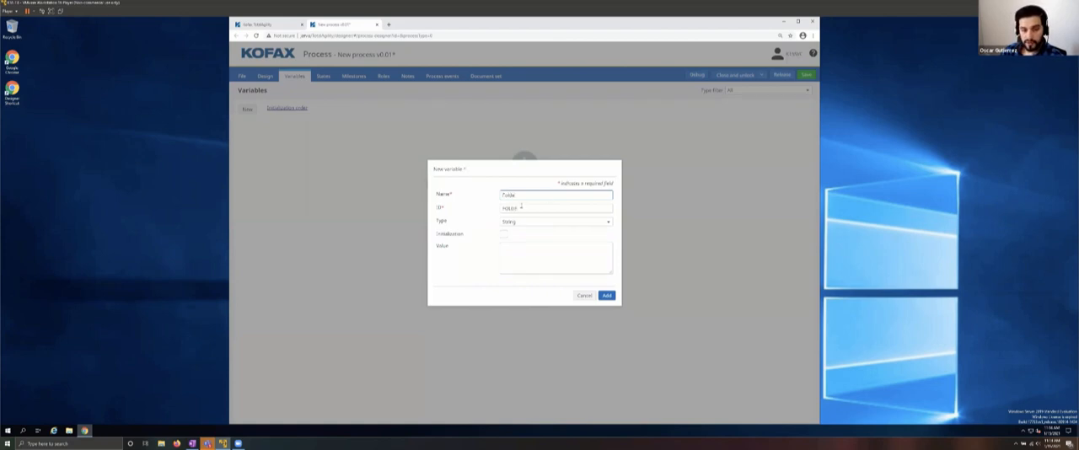
{"action": "type", "text": "r"}
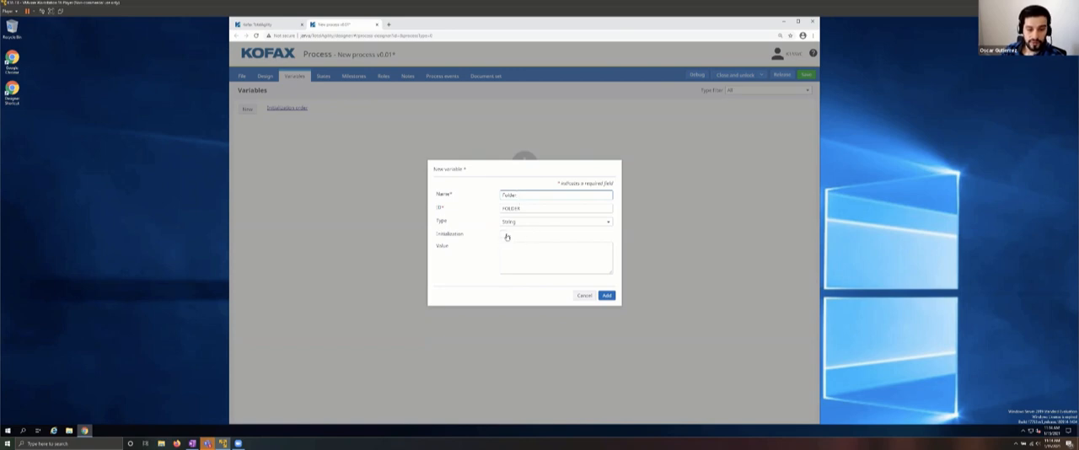
{"action": "left_click", "coordinate": [504, 234]}
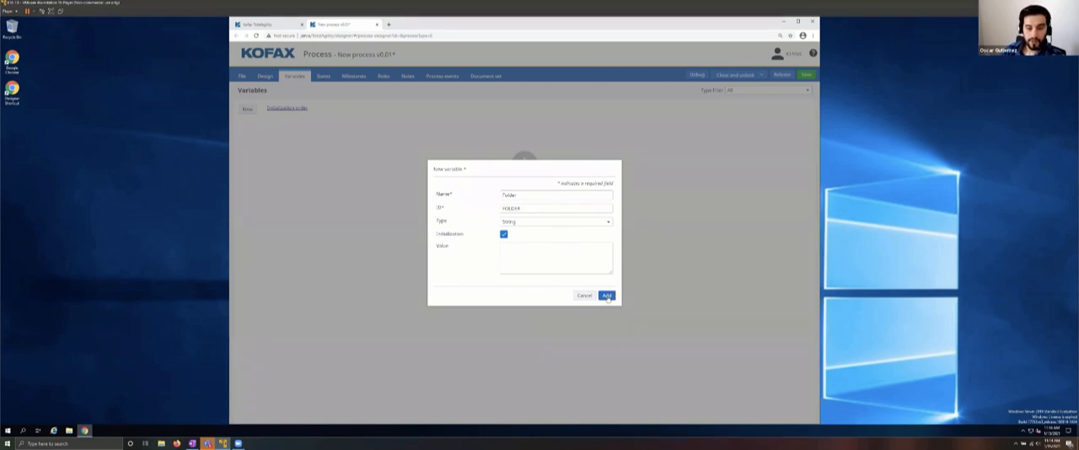
{"action": "left_click", "coordinate": [593, 271]}
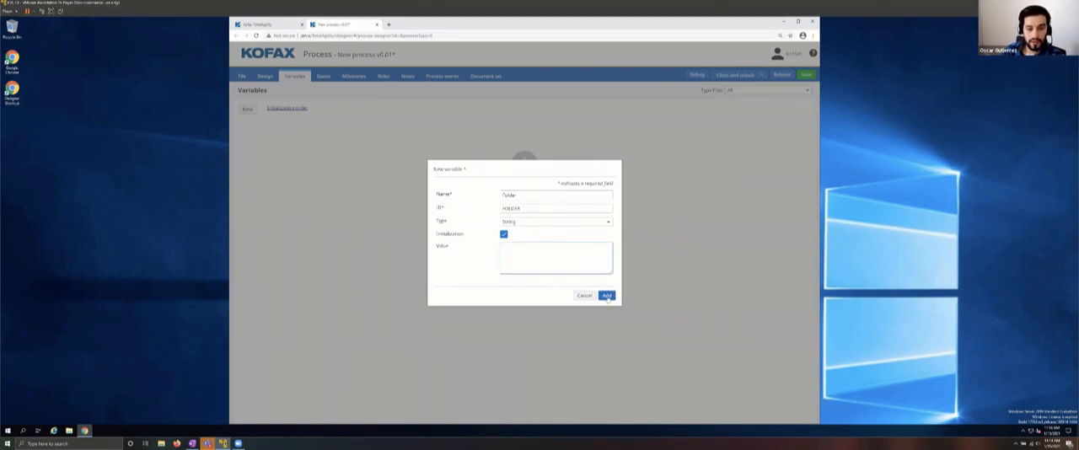
Step: Give the new variable the Folder type, initialize it with the Folder folder type from the Office Hours category, and add it
{"action": "left_click", "coordinate": [548, 221]}
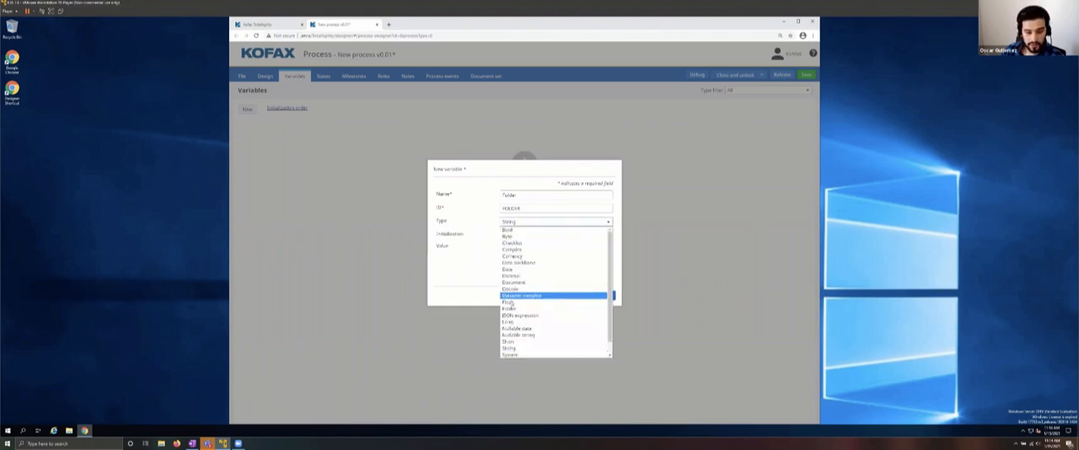
{"action": "left_click", "coordinate": [512, 309]}
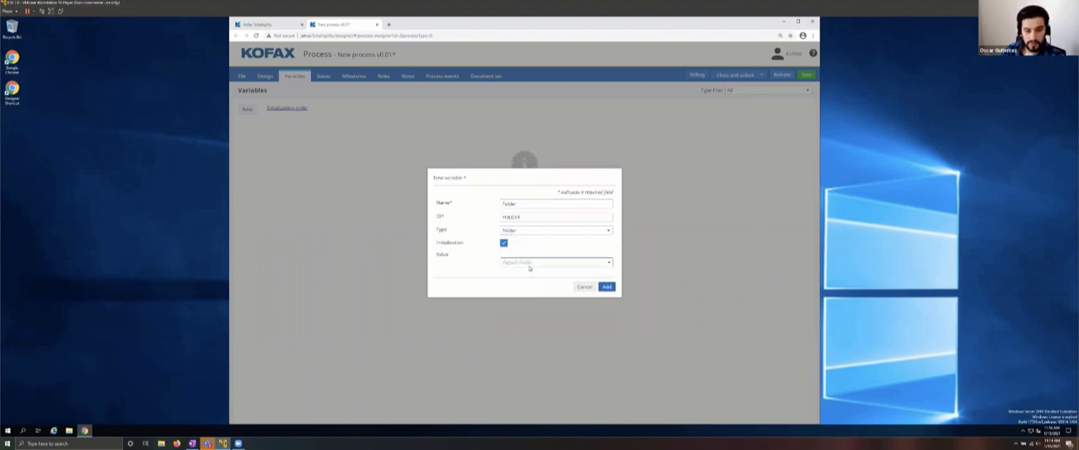
{"action": "left_click", "coordinate": [515, 263]}
{"action": "left_click", "coordinate": [531, 284]}
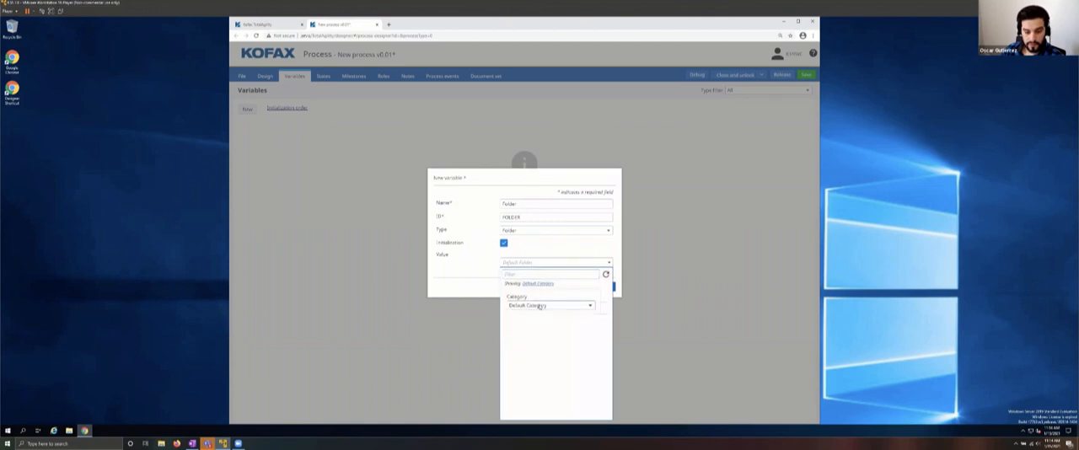
{"action": "left_click", "coordinate": [540, 305]}
{"action": "left_click", "coordinate": [531, 373]}
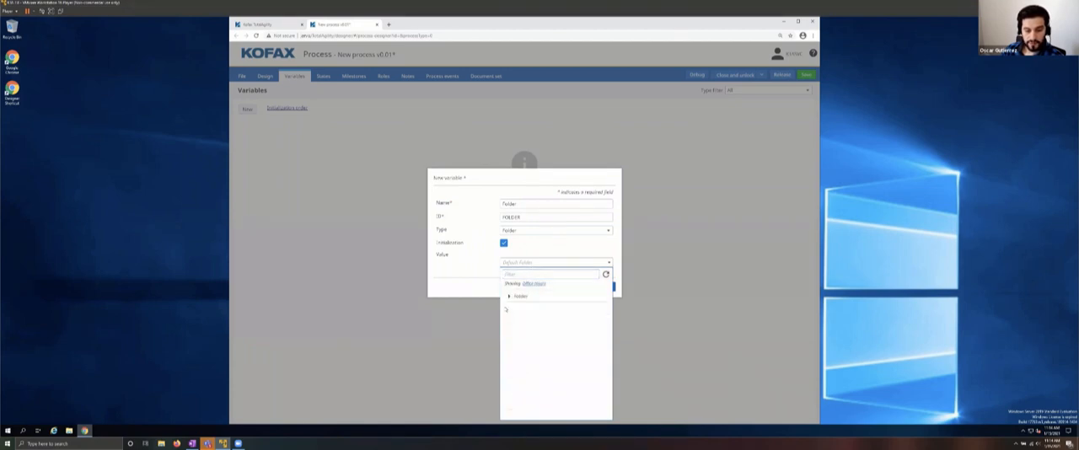
{"action": "left_click", "coordinate": [527, 297]}
{"action": "left_click", "coordinate": [607, 287]}
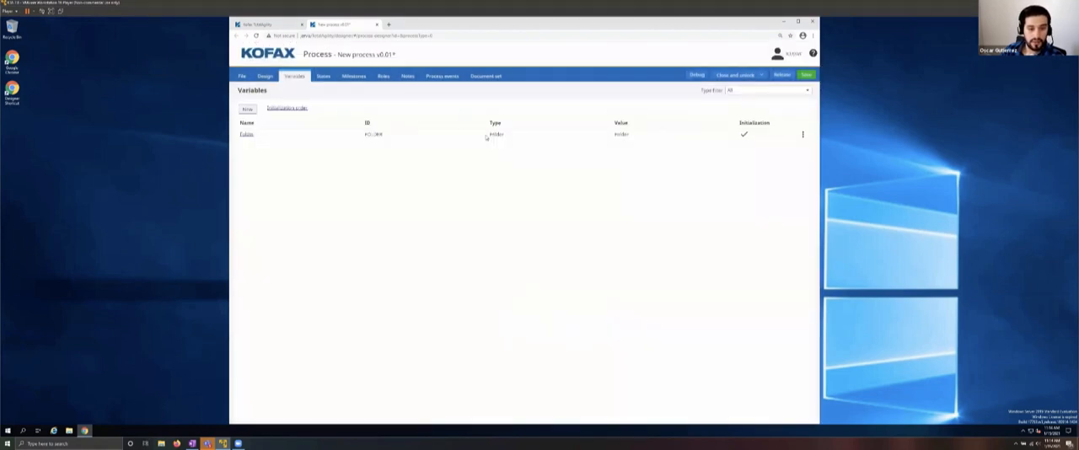
Step: Start a second process variable named Document and set its type to Document
{"action": "left_click", "coordinate": [248, 109]}
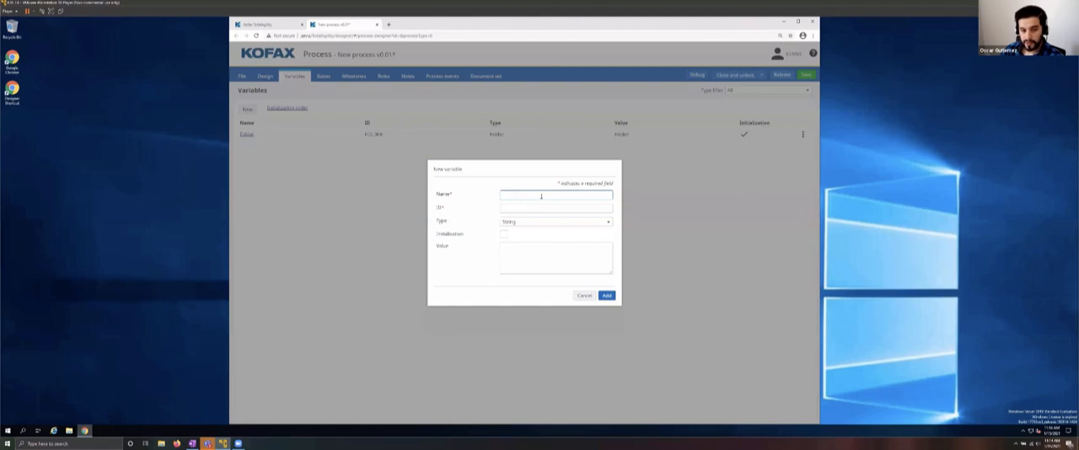
{"action": "type", "text": "Document"}
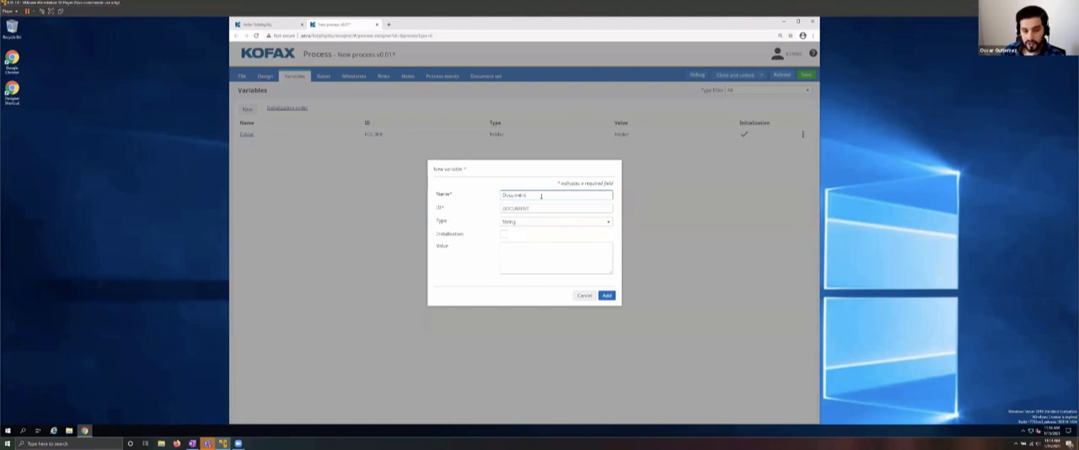
{"action": "left_click", "coordinate": [518, 222]}
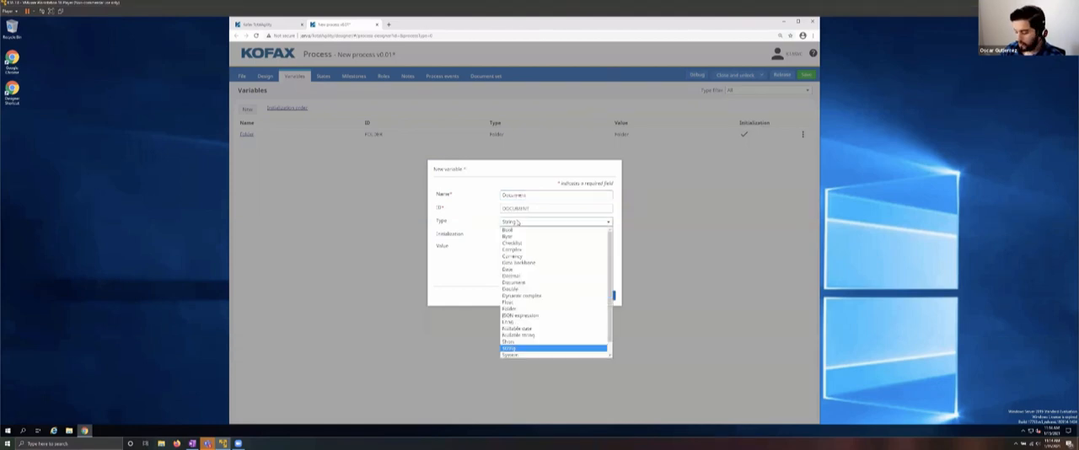
{"action": "type", "text": "do"}
{"action": "left_click", "coordinate": [512, 284]}
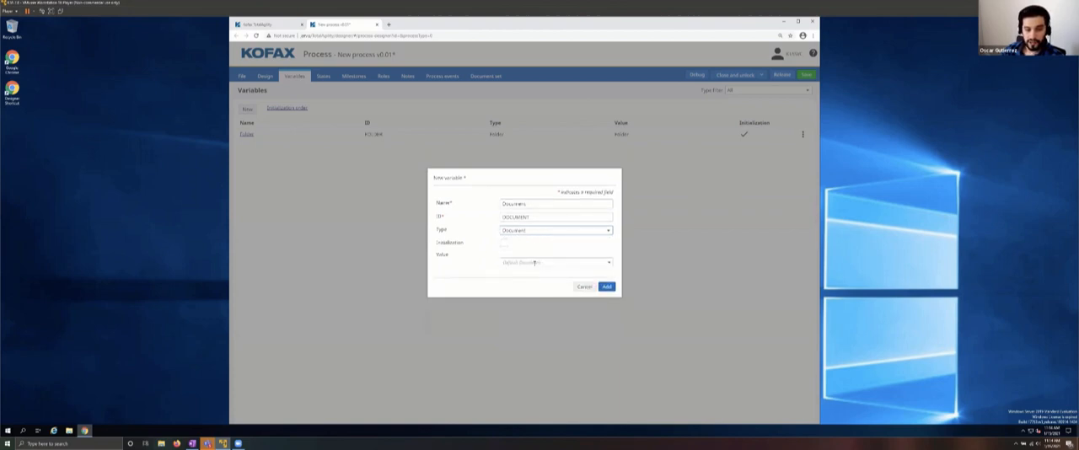
Step: Set the Document variable's value to RootDocumentType from the Office Hours category
{"action": "left_click", "coordinate": [534, 263]}
{"action": "left_click", "coordinate": [536, 284]}
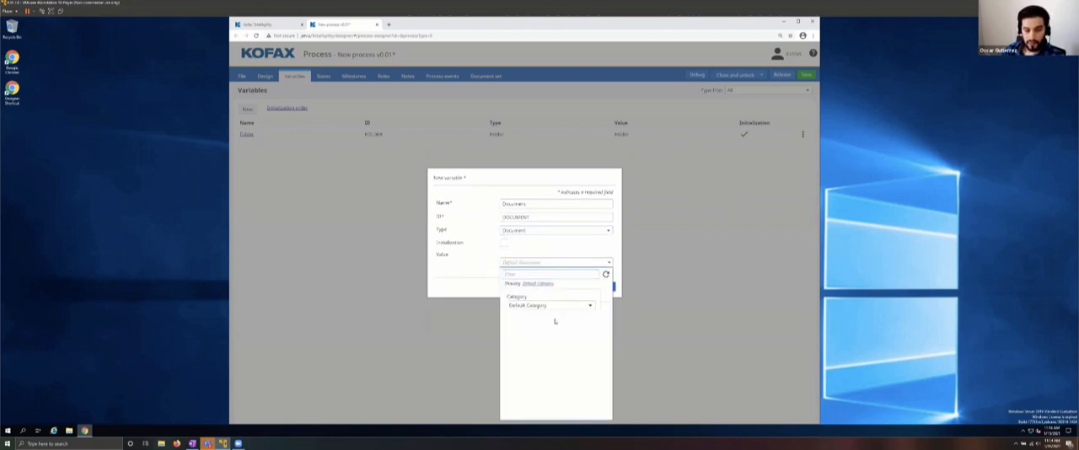
{"action": "left_click", "coordinate": [545, 306]}
{"action": "left_click", "coordinate": [532, 373]}
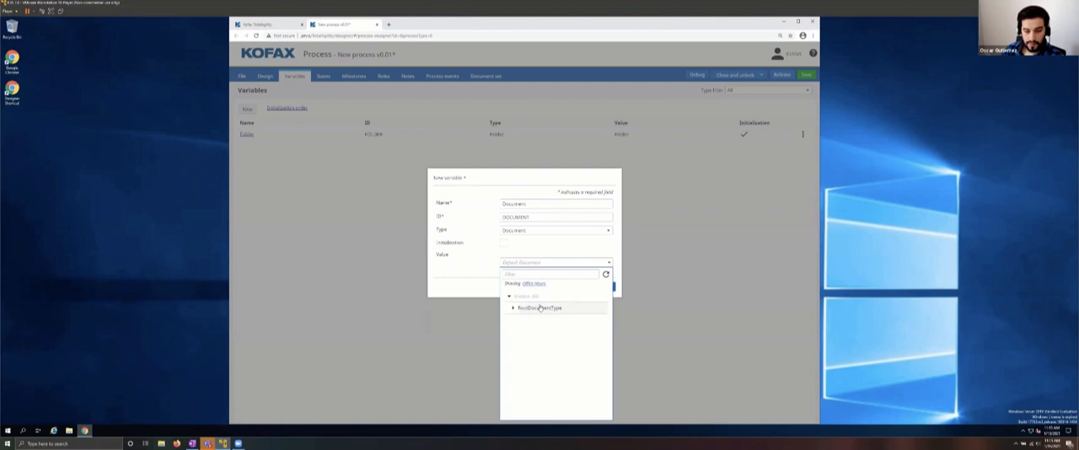
{"action": "left_click", "coordinate": [539, 307]}
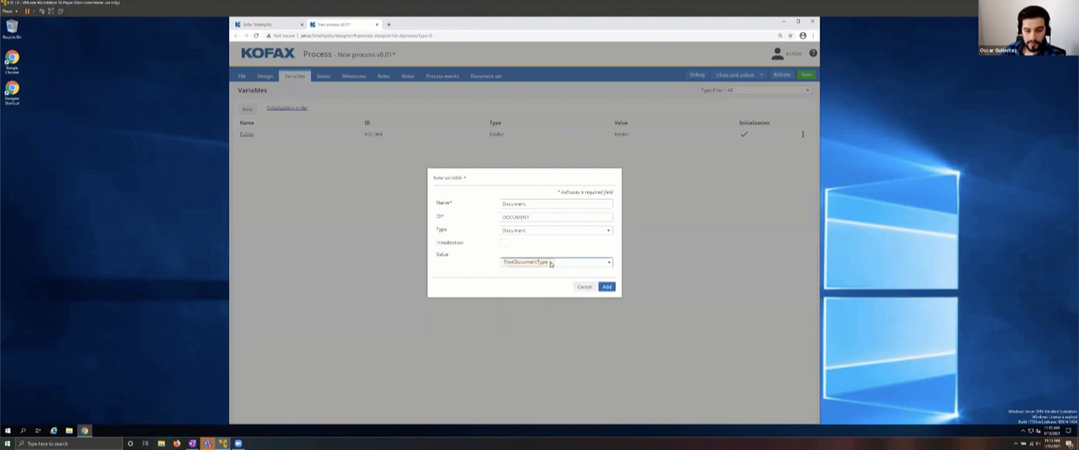
Step: Set the Document variable's value to the Invoice document type under RootDocumentType in the Office Hours category, and add the variable
{"action": "left_click", "coordinate": [590, 263]}
{"action": "left_click", "coordinate": [608, 263]}
{"action": "left_click", "coordinate": [508, 297]}
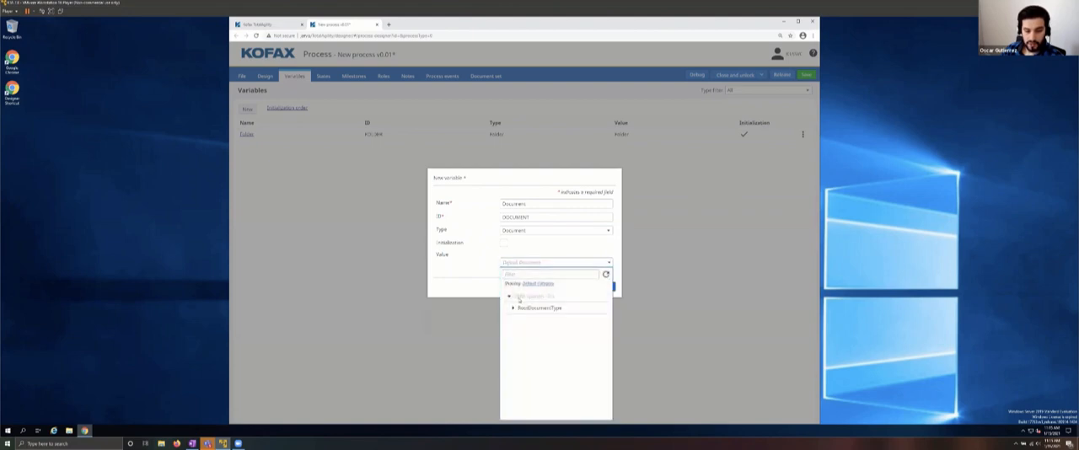
{"action": "left_click", "coordinate": [513, 308]}
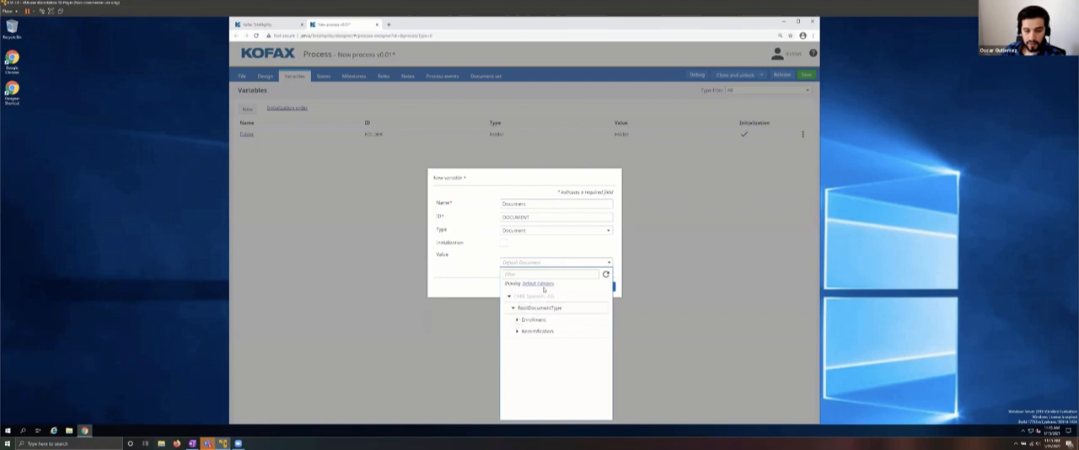
{"action": "left_click", "coordinate": [539, 285]}
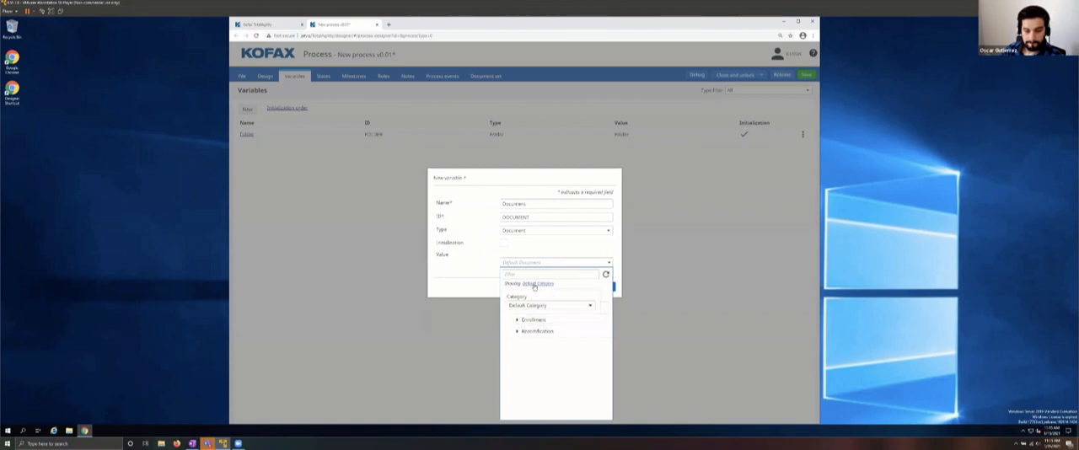
{"action": "left_click", "coordinate": [537, 305]}
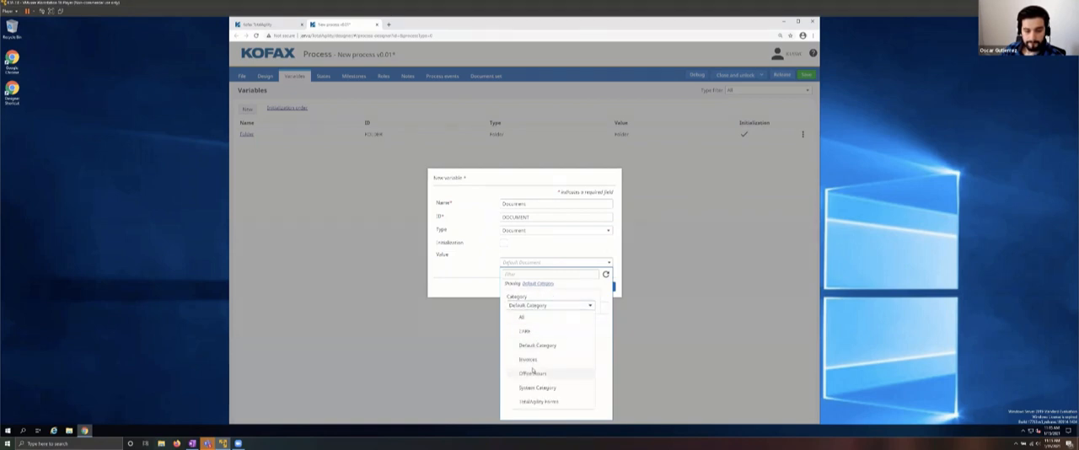
{"action": "left_click", "coordinate": [532, 373]}
{"action": "left_click", "coordinate": [514, 310]}
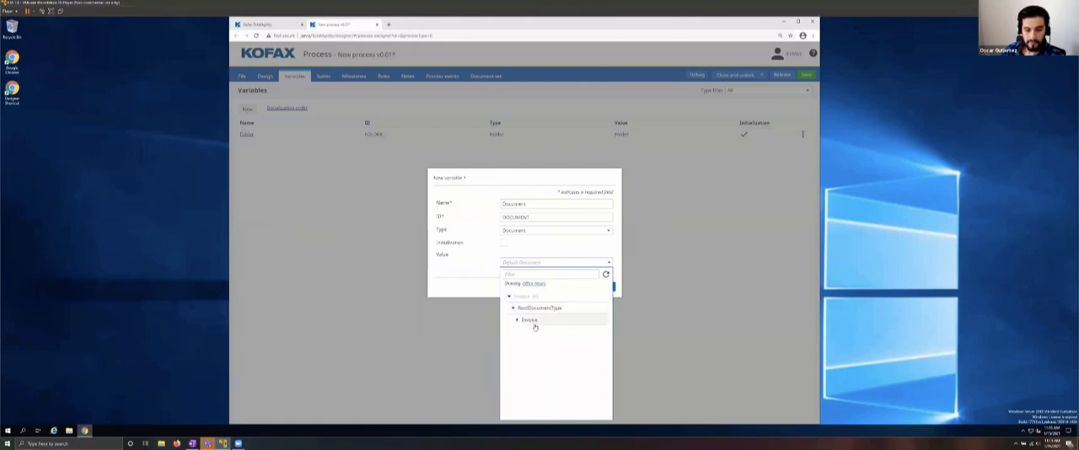
{"action": "left_click", "coordinate": [526, 320]}
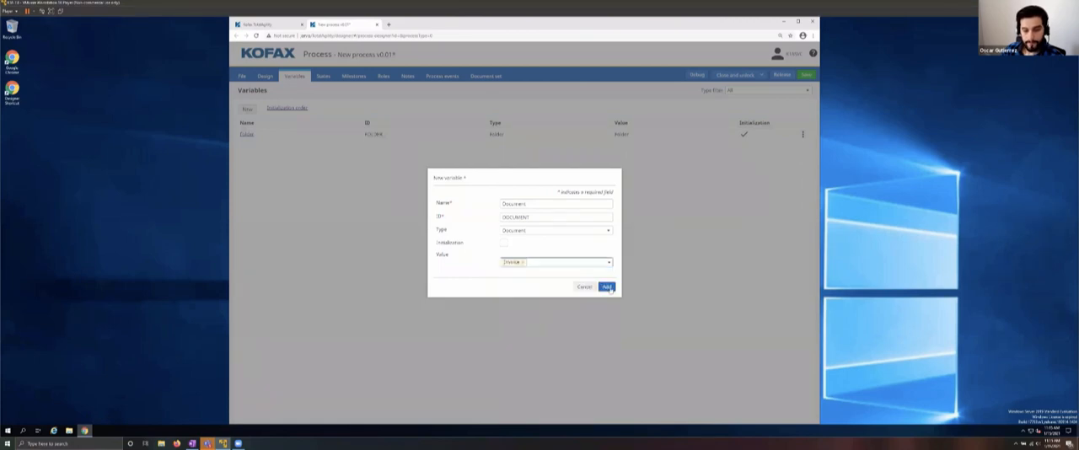
{"action": "left_click", "coordinate": [608, 288]}
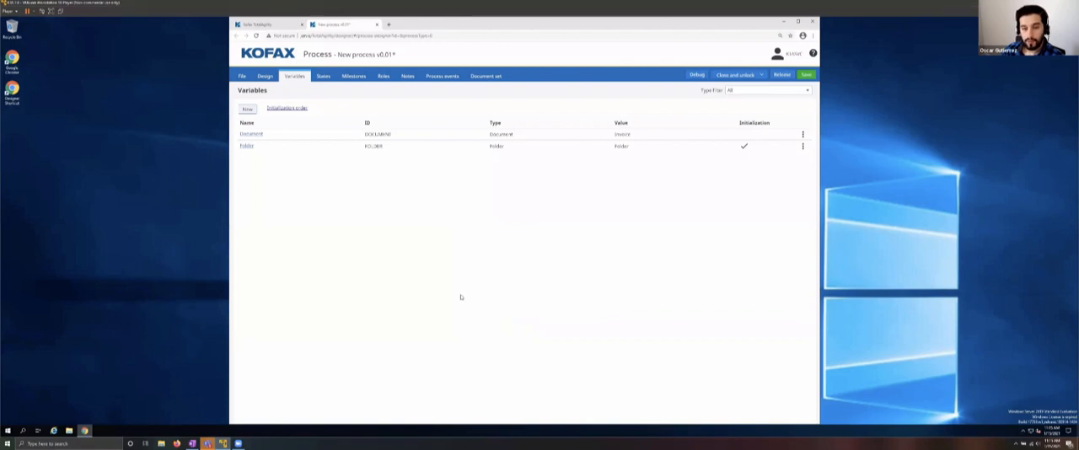
Step: Write and validate a condition on the Folder variable's number of documents for the Is Folder Empty? decision in the process design
{"action": "left_click", "coordinate": [265, 77]}
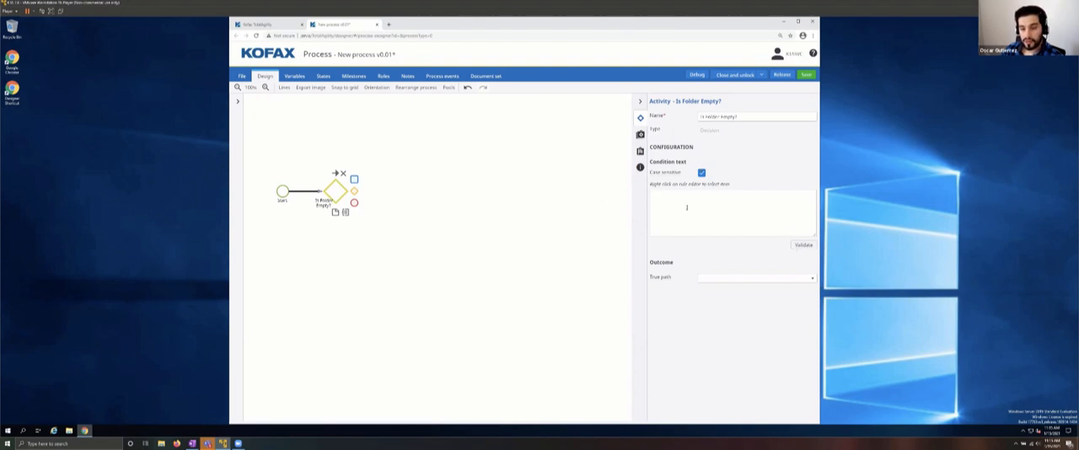
{"action": "right_click", "coordinate": [712, 203]}
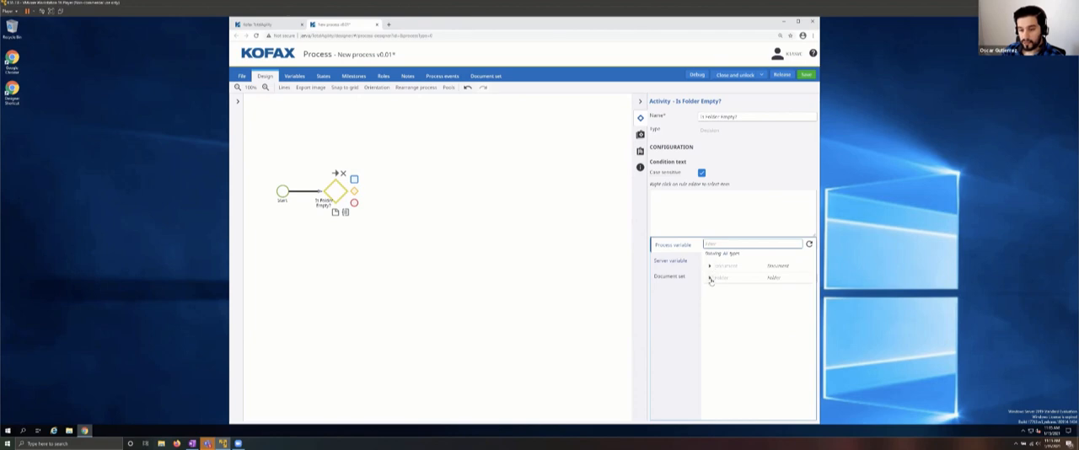
{"action": "left_click", "coordinate": [711, 279]}
{"action": "left_click", "coordinate": [713, 290]}
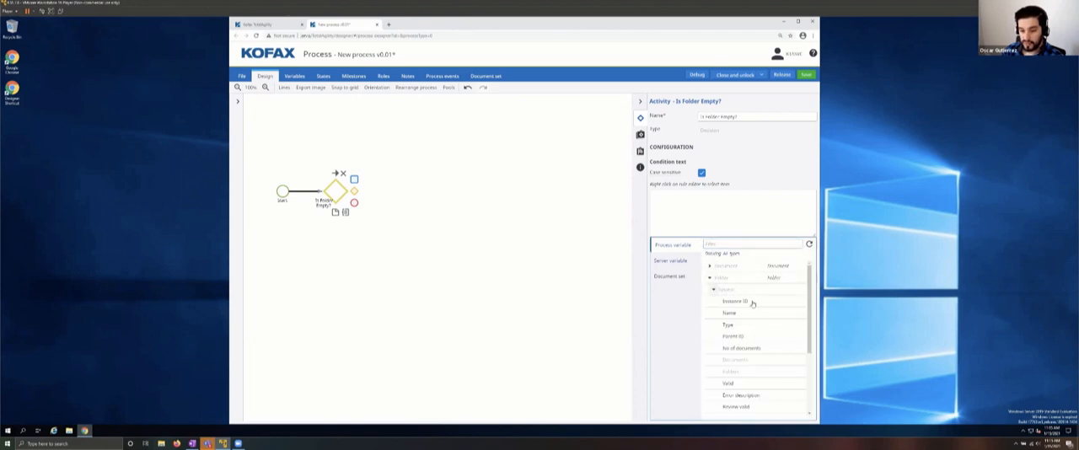
{"action": "left_click", "coordinate": [739, 349]}
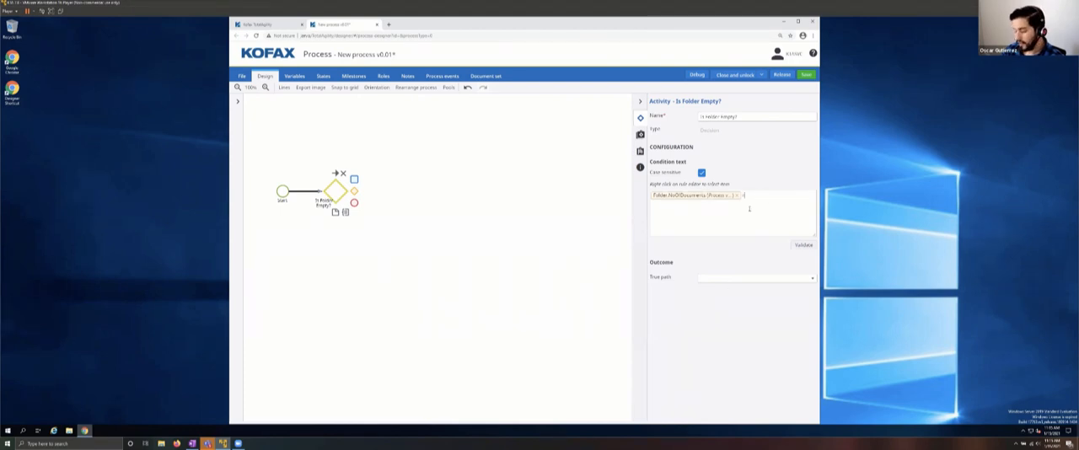
{"action": "left_click", "coordinate": [803, 244]}
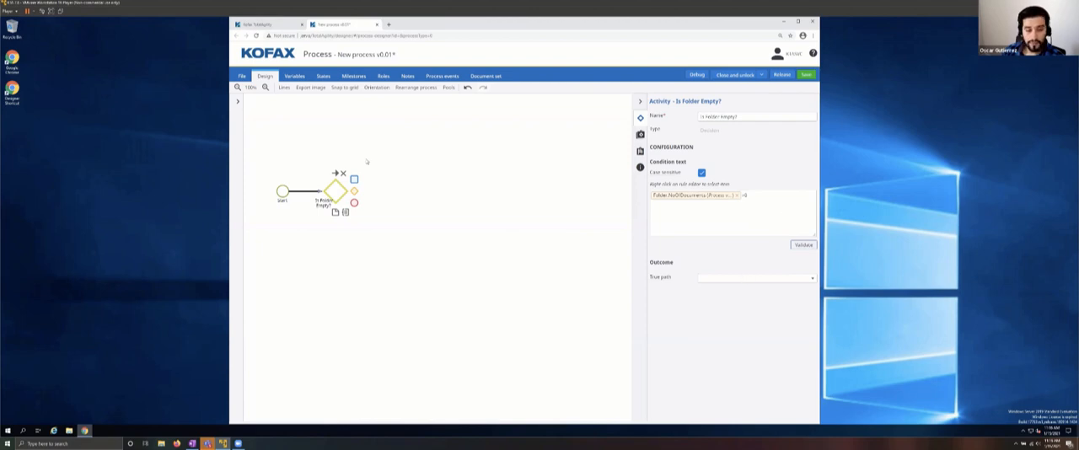
Step: Add an End node connected to the Is Folder Empty? decision, above and beyond it
{"action": "left_click", "coordinate": [410, 183]}
{"action": "left_click", "coordinate": [354, 195]}
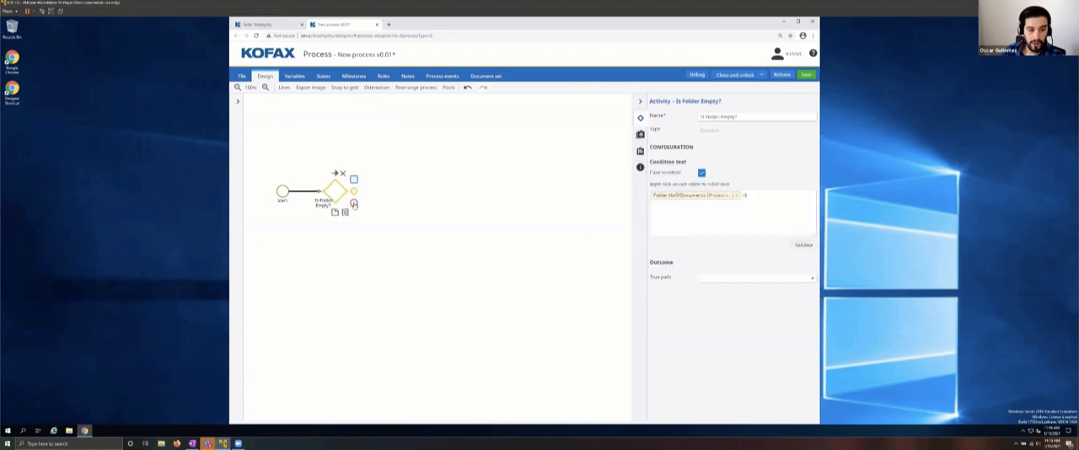
{"action": "left_click", "coordinate": [379, 140]}
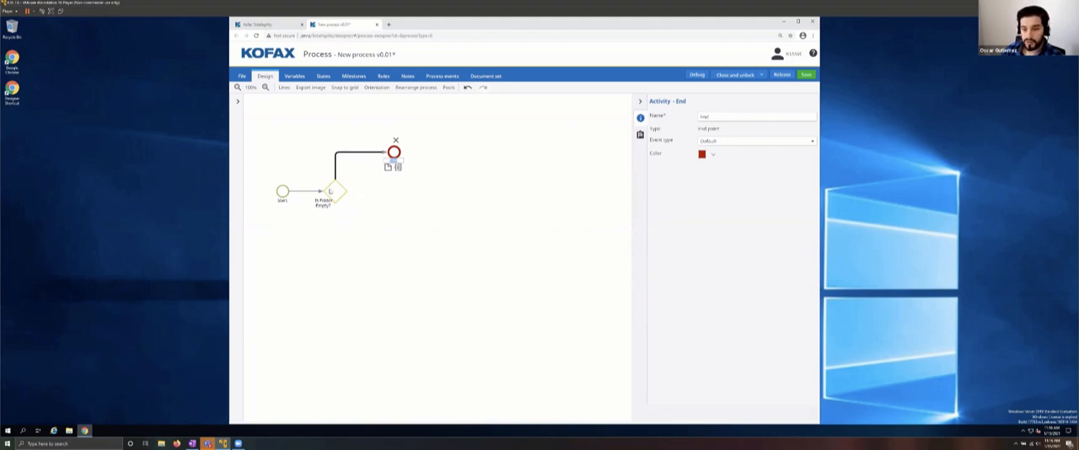
Step: Add an activity below the Is Folder Empty? decision and set Activity 3 as the decision's true path
{"action": "left_click", "coordinate": [335, 192]}
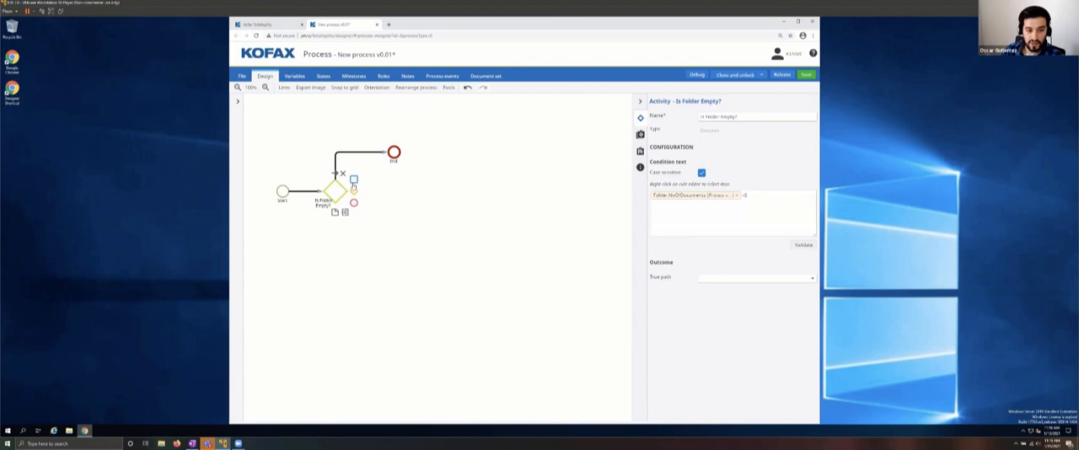
{"action": "left_click", "coordinate": [353, 180]}
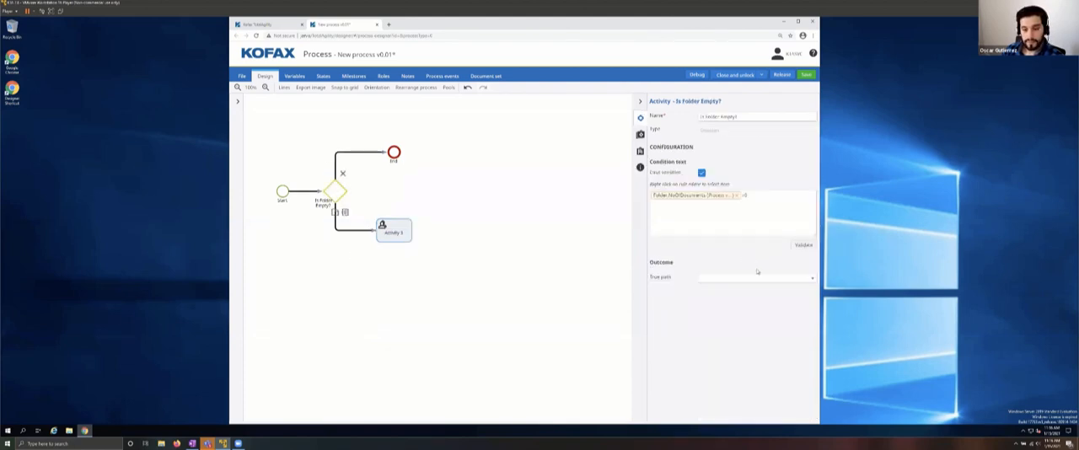
{"action": "left_click", "coordinate": [750, 278]}
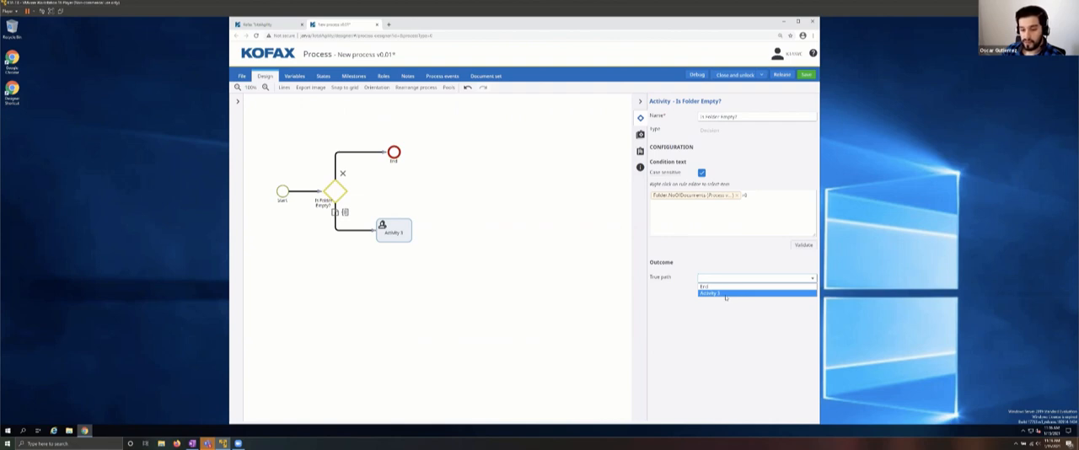
{"action": "left_click", "coordinate": [724, 294]}
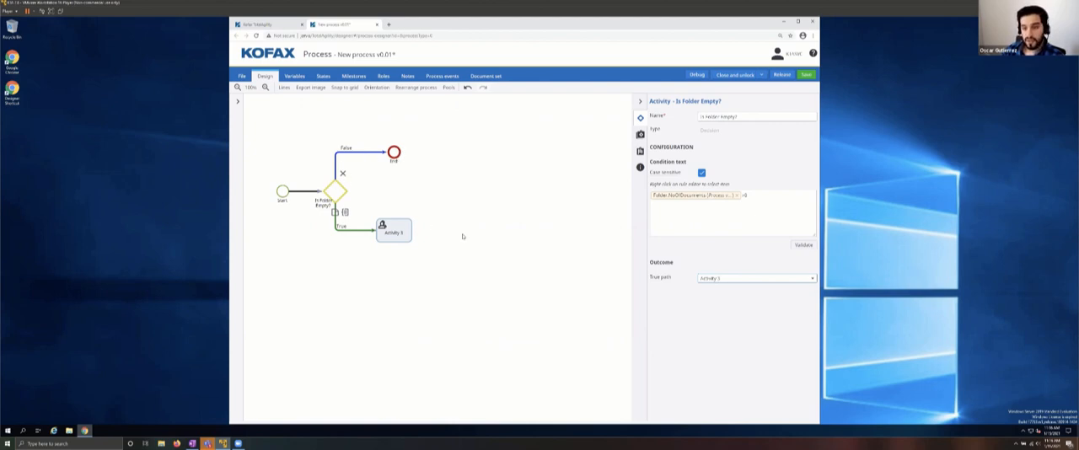
Step: Change Activity 3 on the decision's true path to the Capture type Classification and name it Classification
{"action": "left_click", "coordinate": [402, 233]}
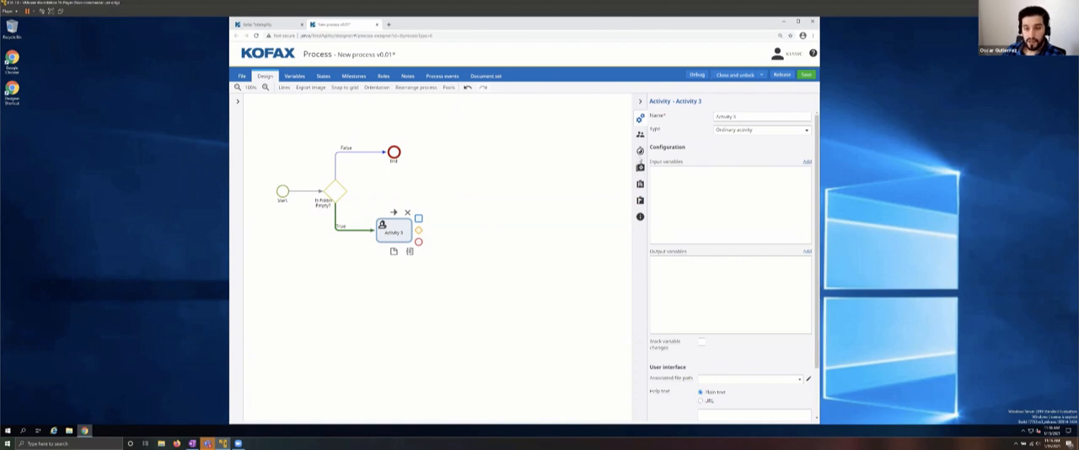
{"action": "left_click", "coordinate": [731, 131]}
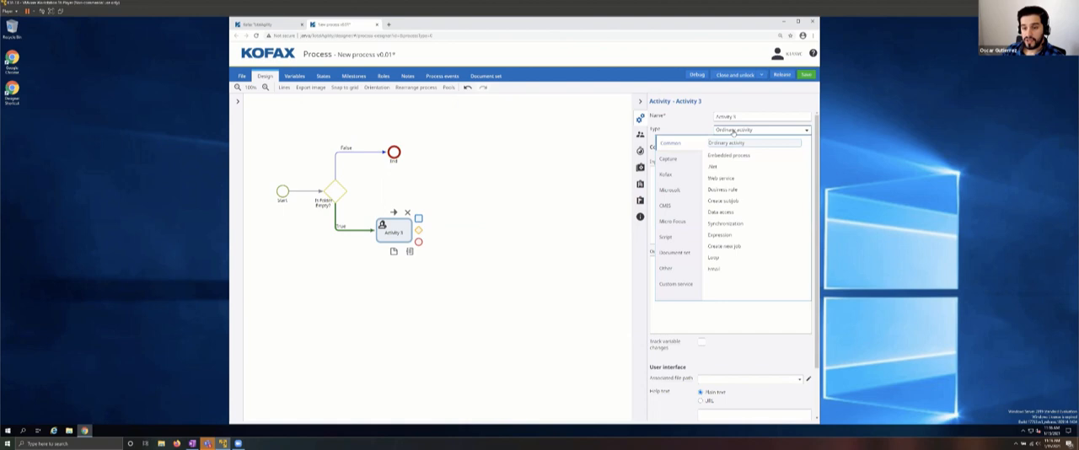
{"action": "left_click", "coordinate": [682, 161]}
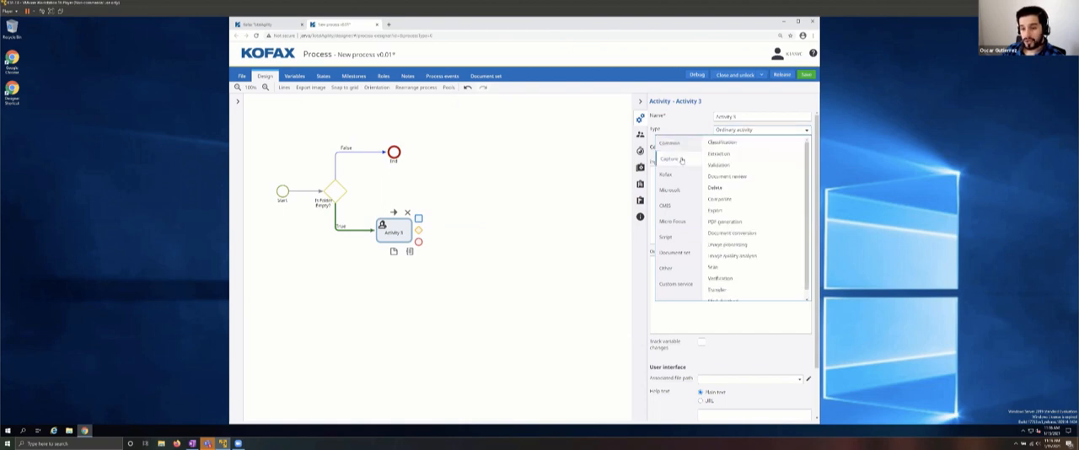
{"action": "left_click", "coordinate": [724, 143]}
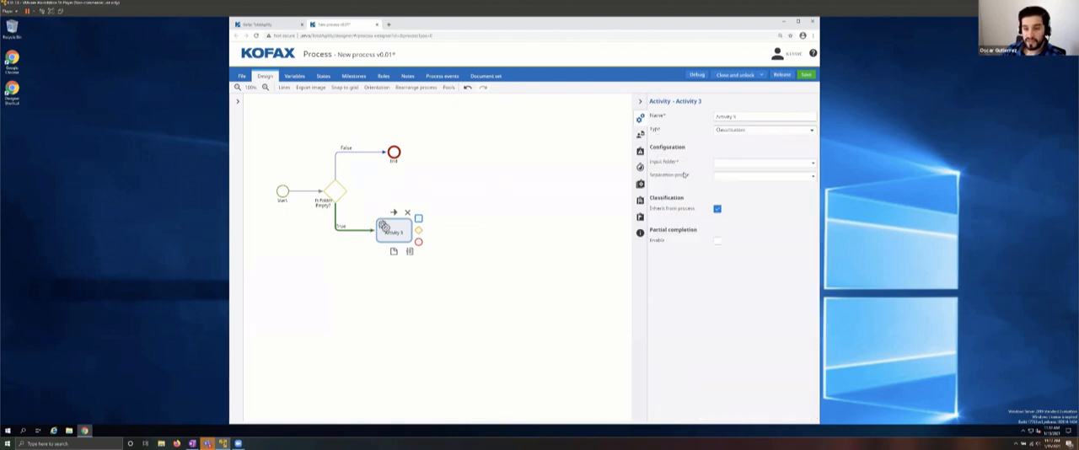
{"action": "left_click", "coordinate": [742, 117]}
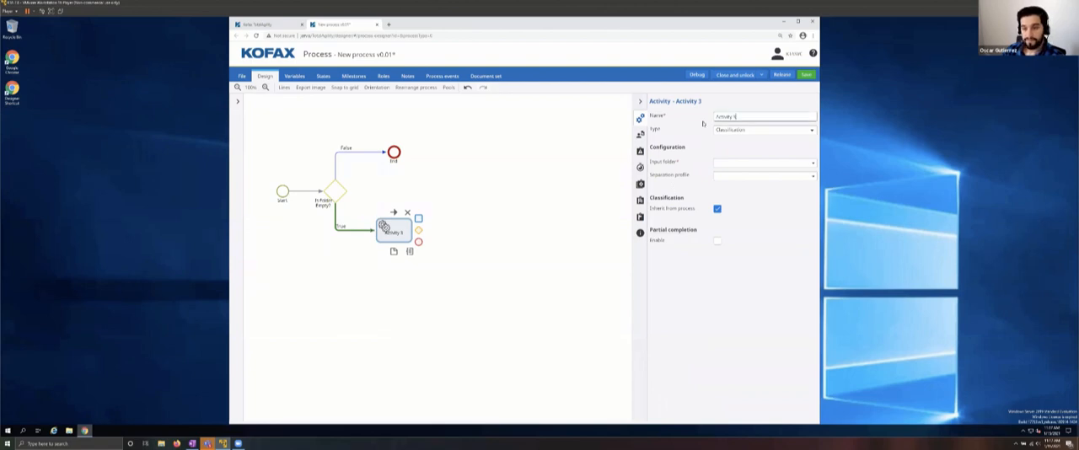
{"action": "key", "text": "ctrl+a"}
{"action": "type", "text": "Clas"}
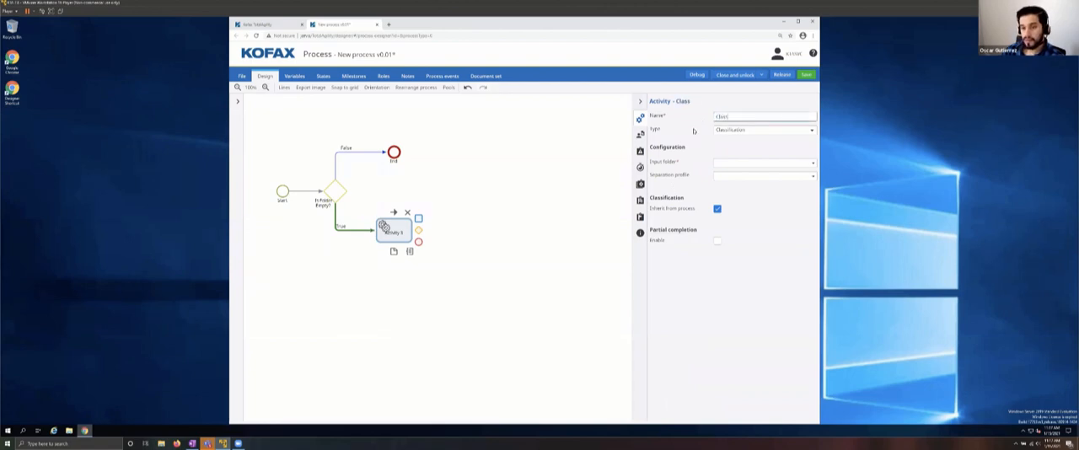
{"action": "type", "text": "sification"}
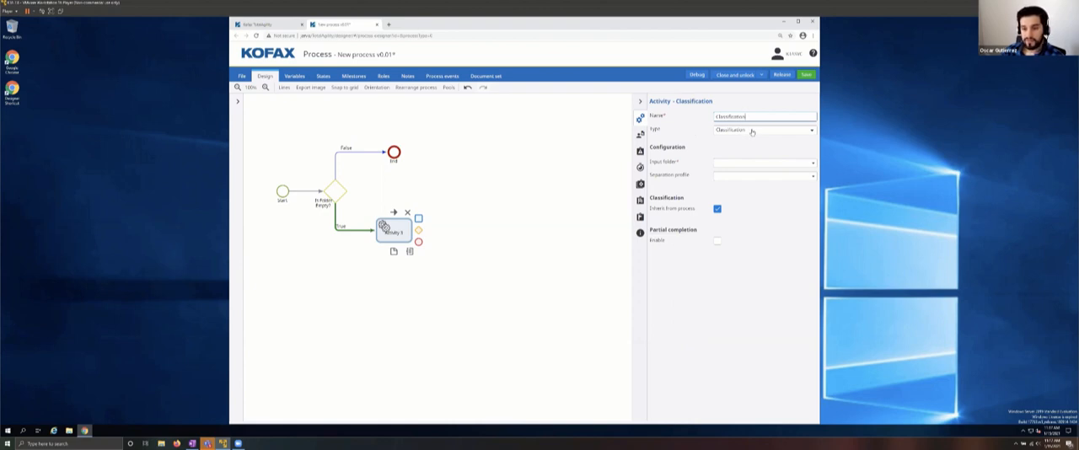
Step: Set the Classification activity's input folder to the Folder process variable and its separation profile to SinglePage
{"action": "left_click", "coordinate": [738, 164]}
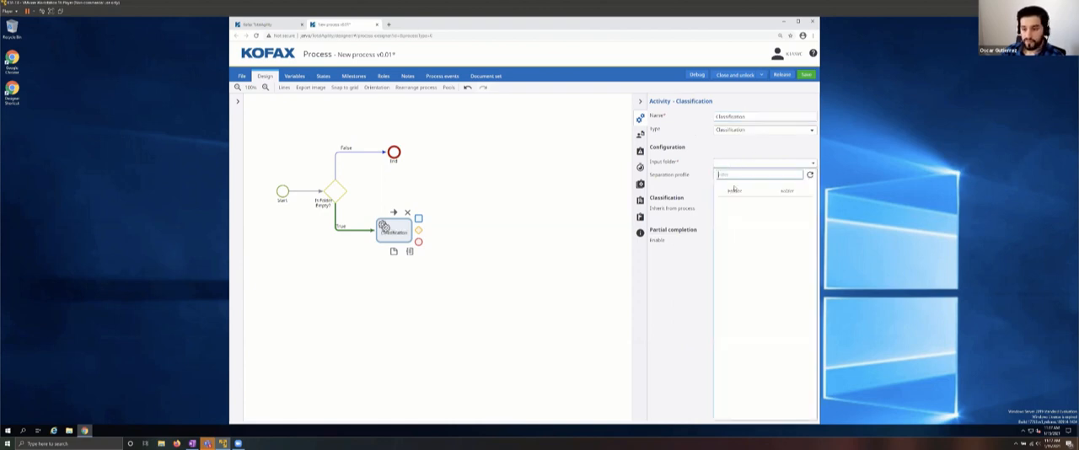
{"action": "left_click", "coordinate": [734, 192]}
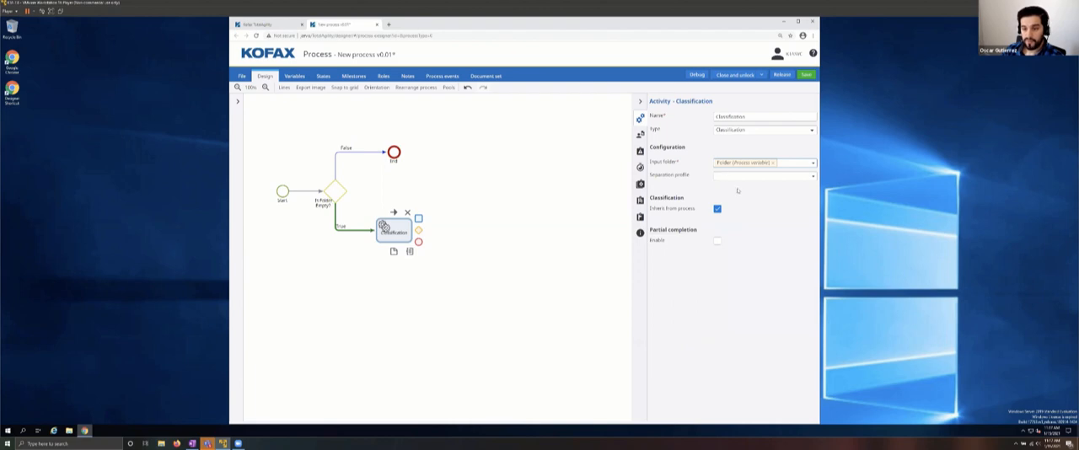
{"action": "left_click", "coordinate": [797, 176]}
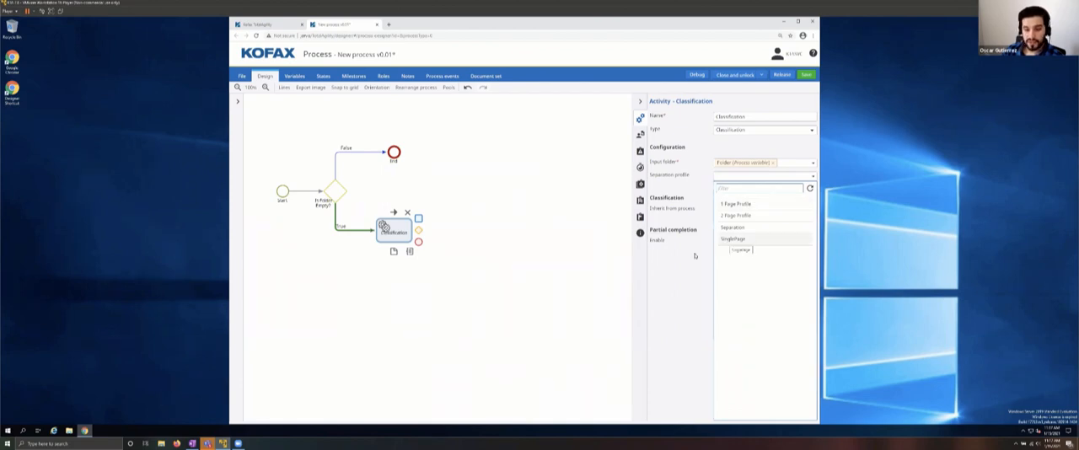
{"action": "left_click", "coordinate": [728, 240]}
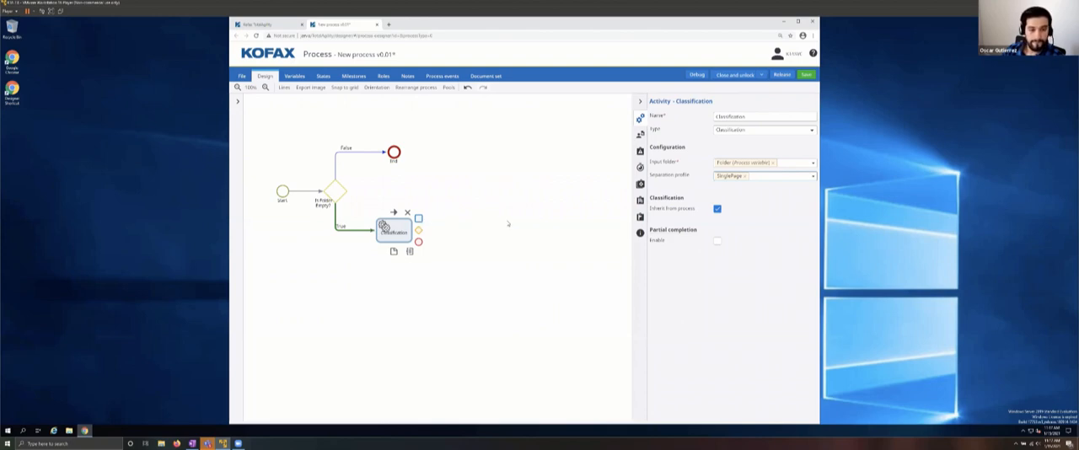
Step: Add an activity named Extraction after Classification, of the Capture type Extraction, with the Folder variable as its input
{"action": "left_click", "coordinate": [418, 219]}
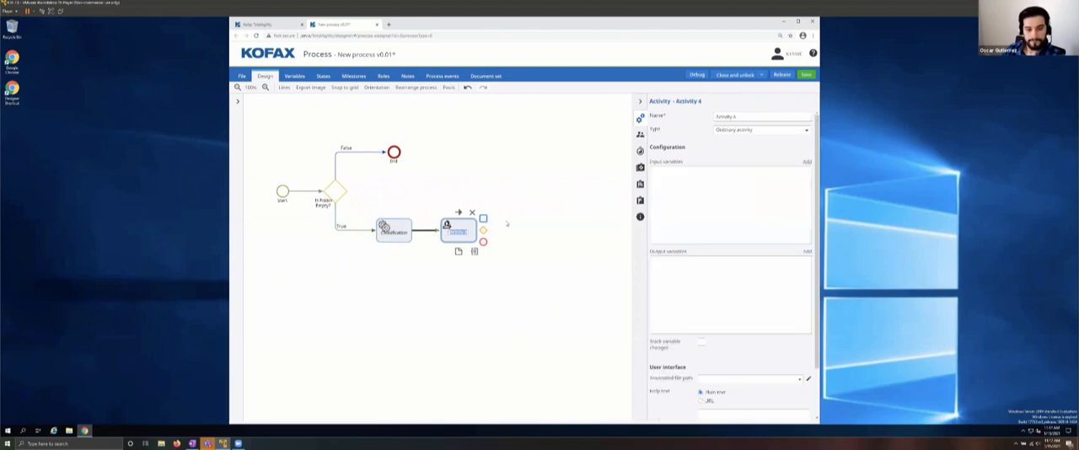
{"action": "left_click", "coordinate": [745, 118]}
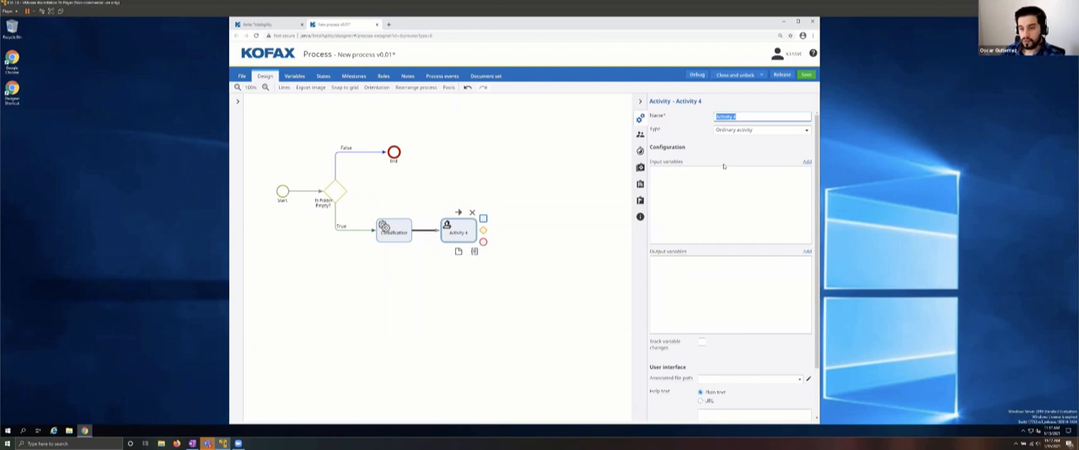
{"action": "type", "text": "E"}
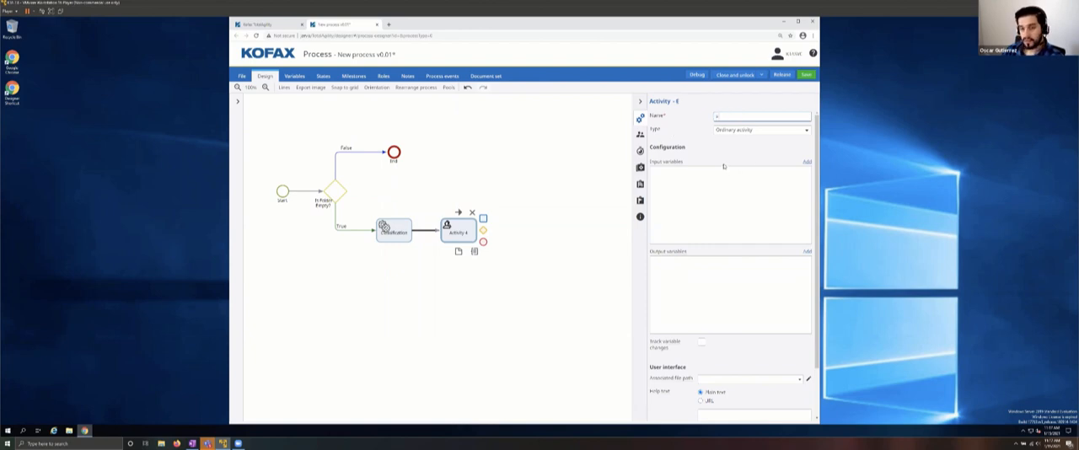
{"action": "type", "text": "xtraction"}
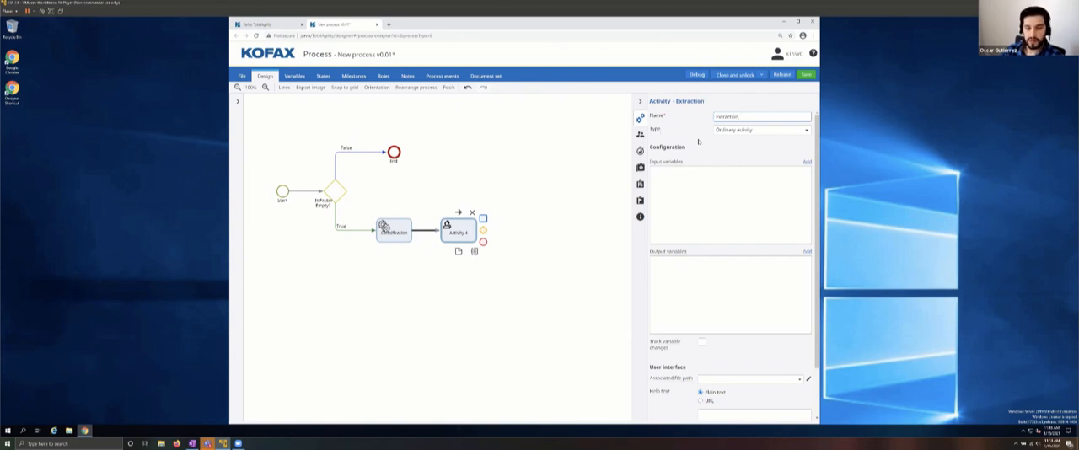
{"action": "left_click", "coordinate": [742, 133]}
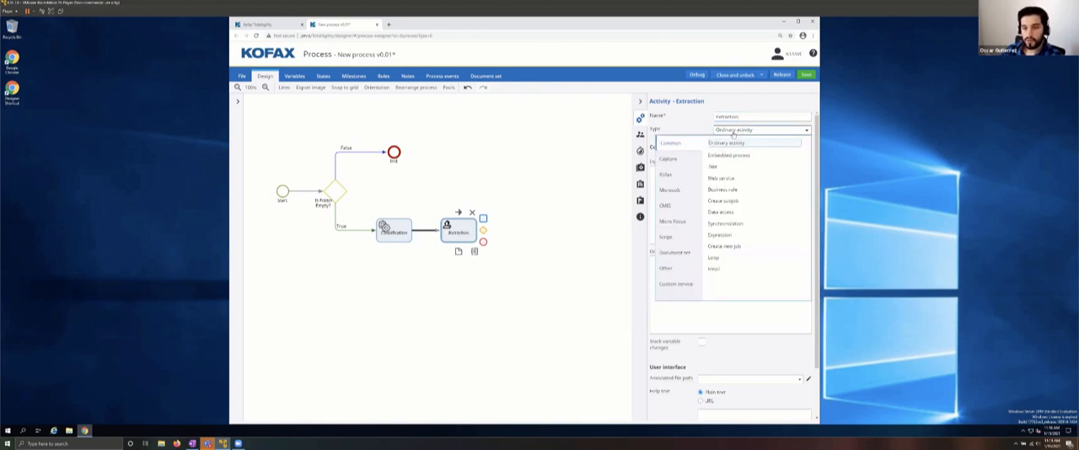
{"action": "left_click", "coordinate": [676, 160]}
{"action": "left_click", "coordinate": [721, 155]}
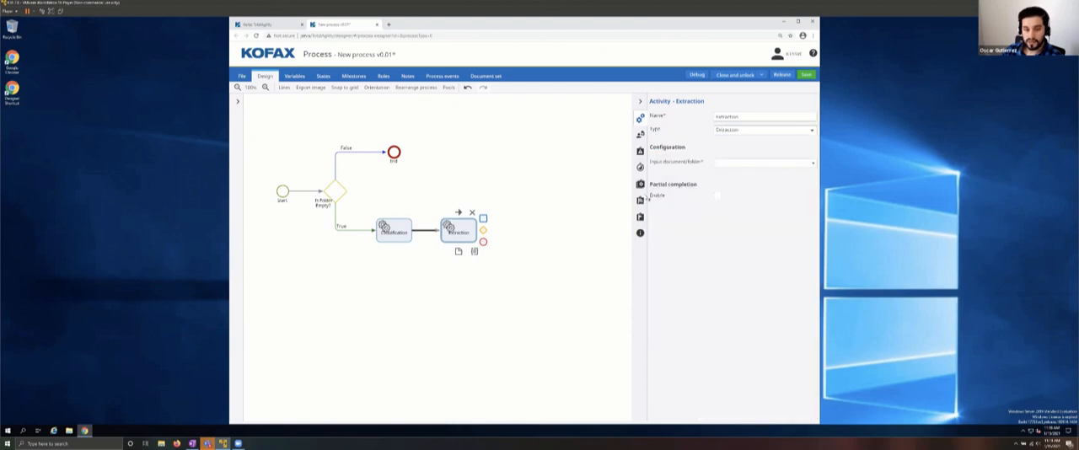
{"action": "left_click", "coordinate": [723, 164]}
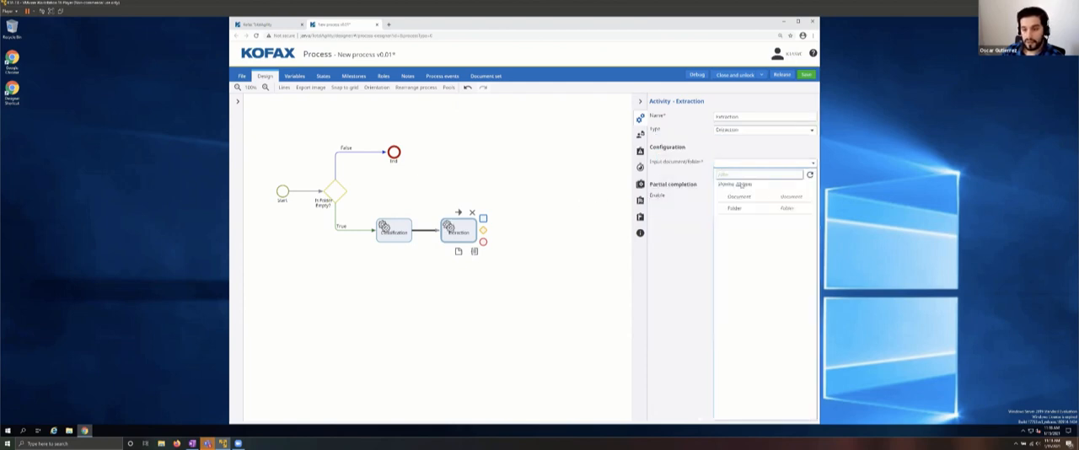
{"action": "left_click", "coordinate": [735, 208]}
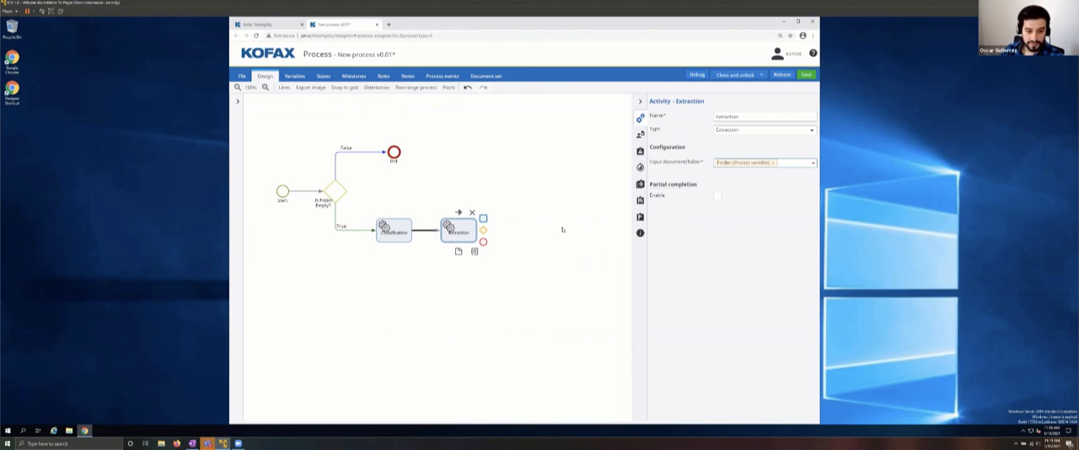
Step: Add an activity after Extraction and name it Validation
{"action": "left_click", "coordinate": [483, 219]}
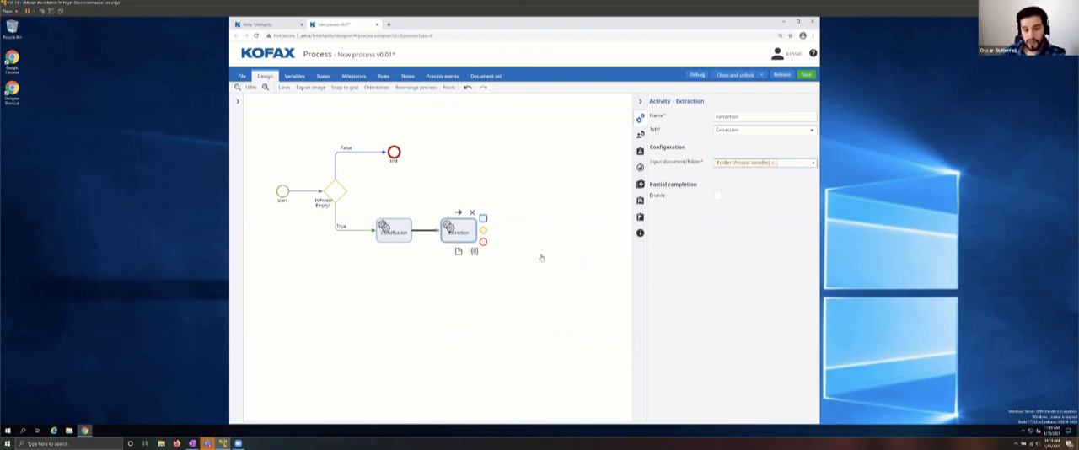
{"action": "left_click", "coordinate": [744, 116]}
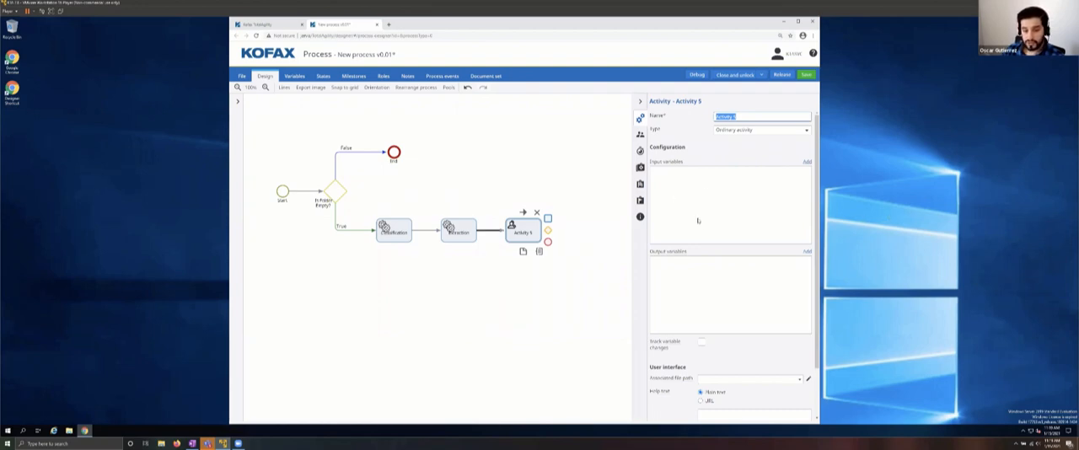
{"action": "left_click", "coordinate": [512, 231]}
{"action": "left_click", "coordinate": [753, 115]}
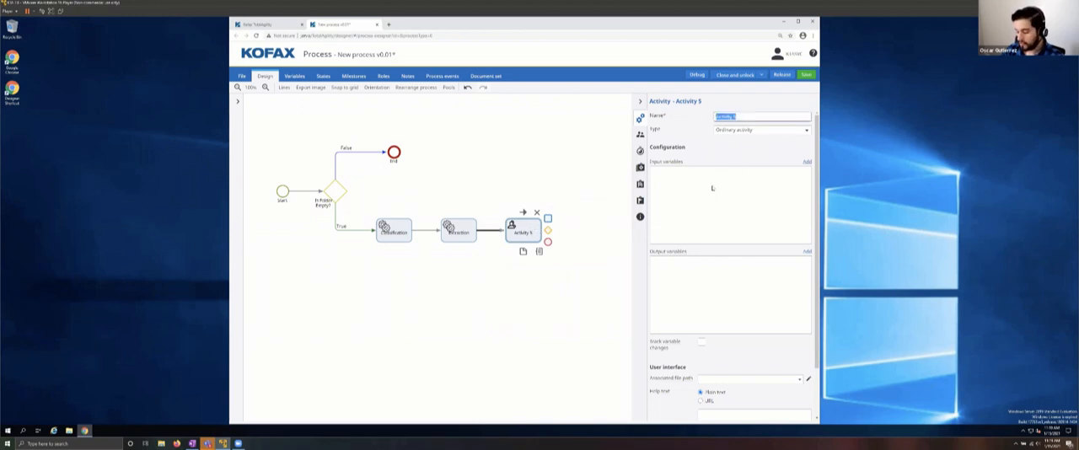
{"action": "type", "text": "Valid"}
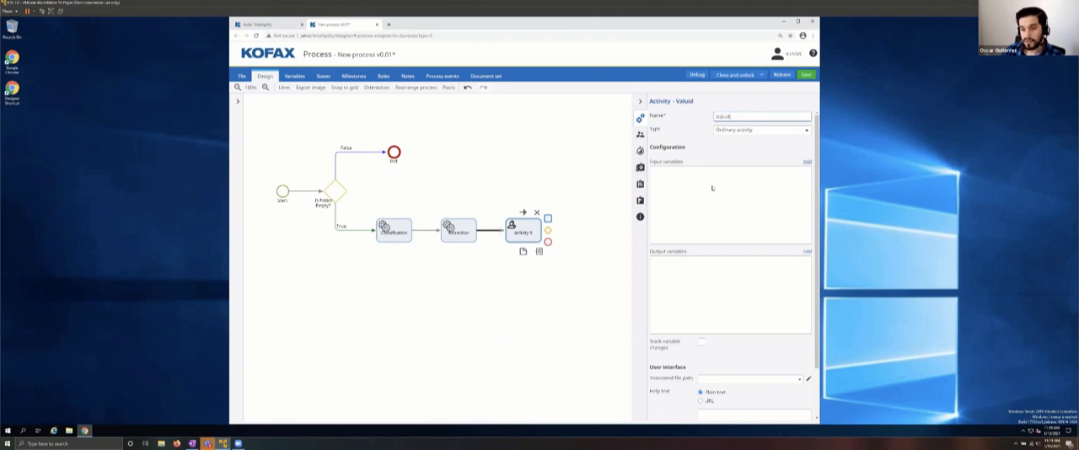
{"action": "type", "text": "ation"}
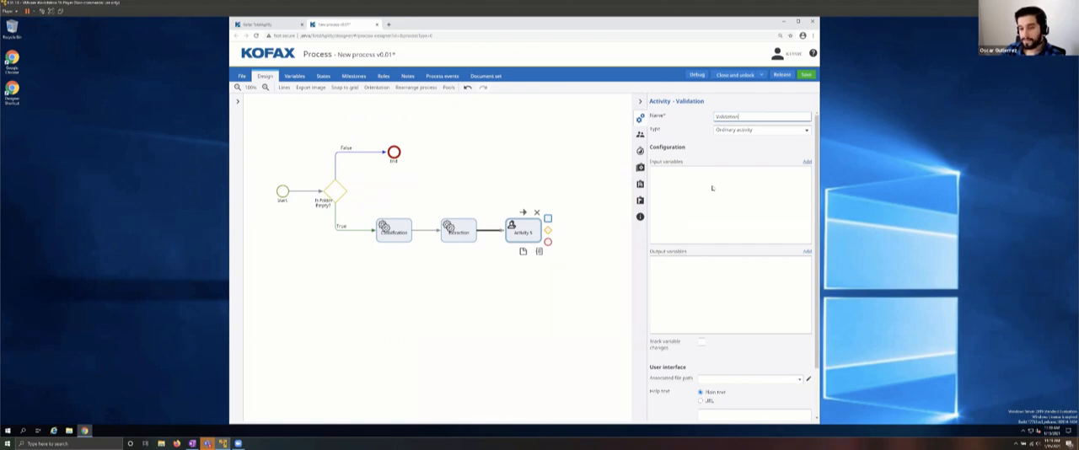
Step: Set the Validation activity to the Capture type Validation, with the Folder variable as its input
{"action": "left_click", "coordinate": [807, 131]}
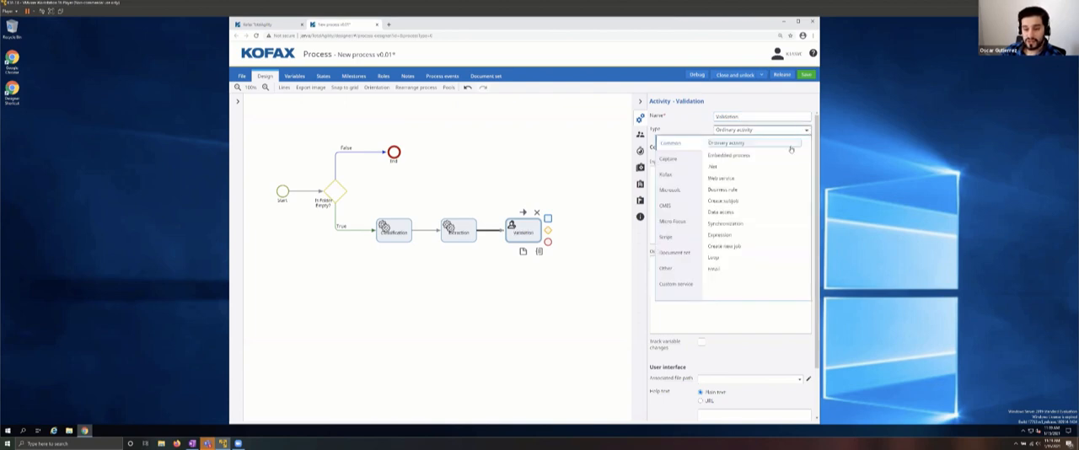
{"action": "left_click", "coordinate": [671, 173]}
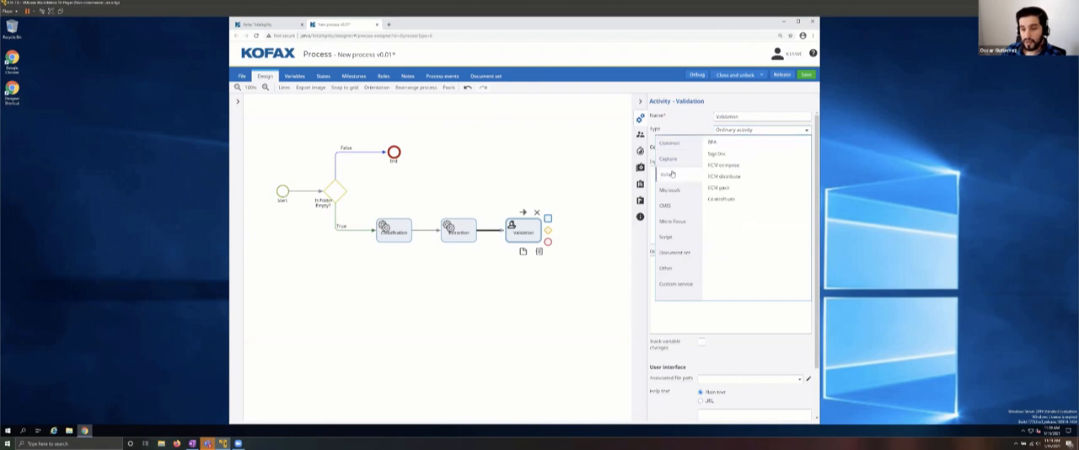
{"action": "left_click", "coordinate": [672, 166]}
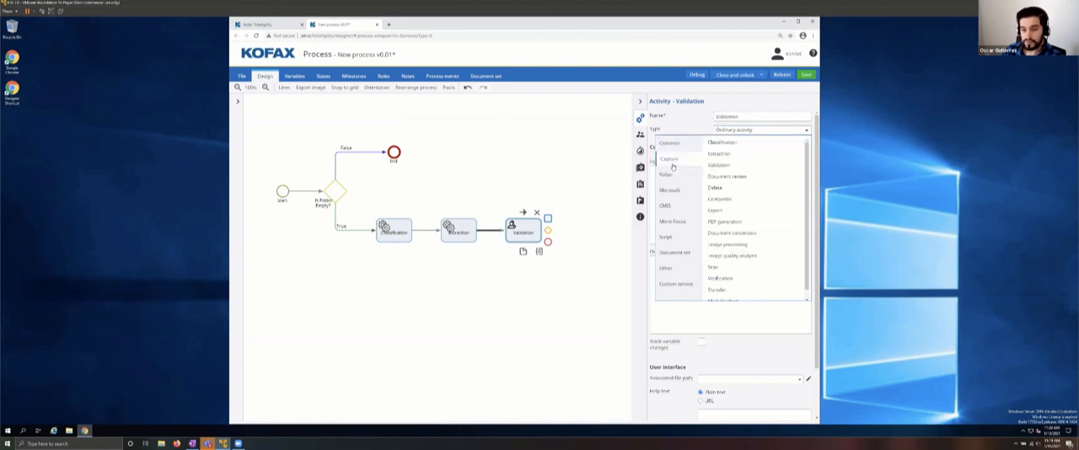
{"action": "left_click", "coordinate": [718, 165]}
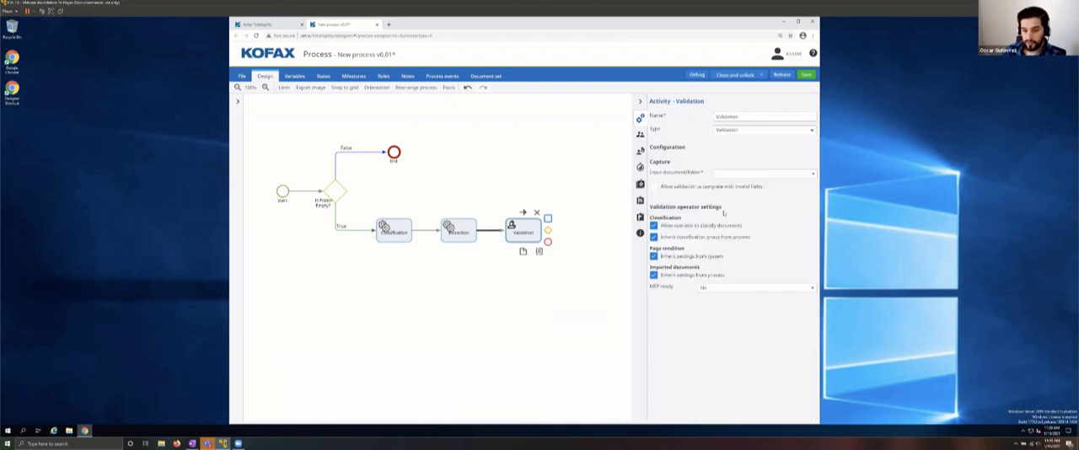
{"action": "left_click", "coordinate": [740, 174]}
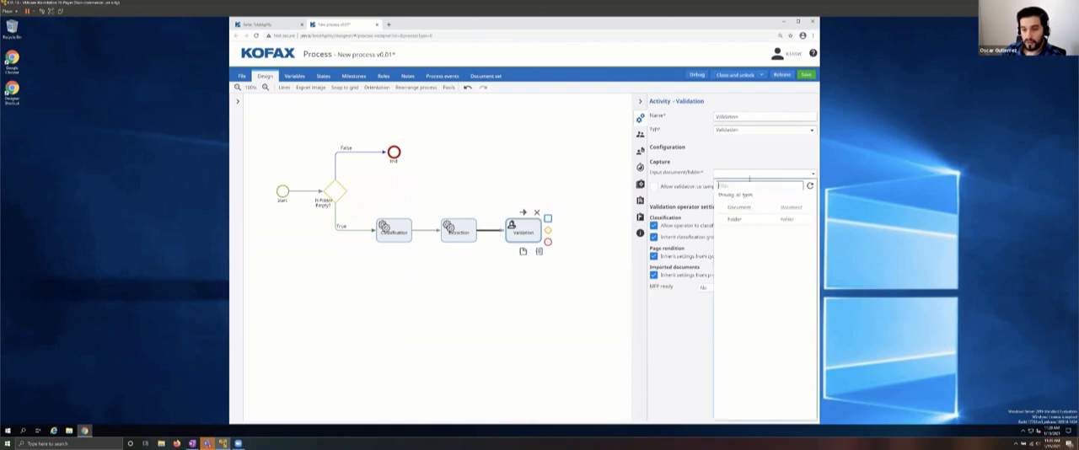
{"action": "left_click", "coordinate": [734, 219]}
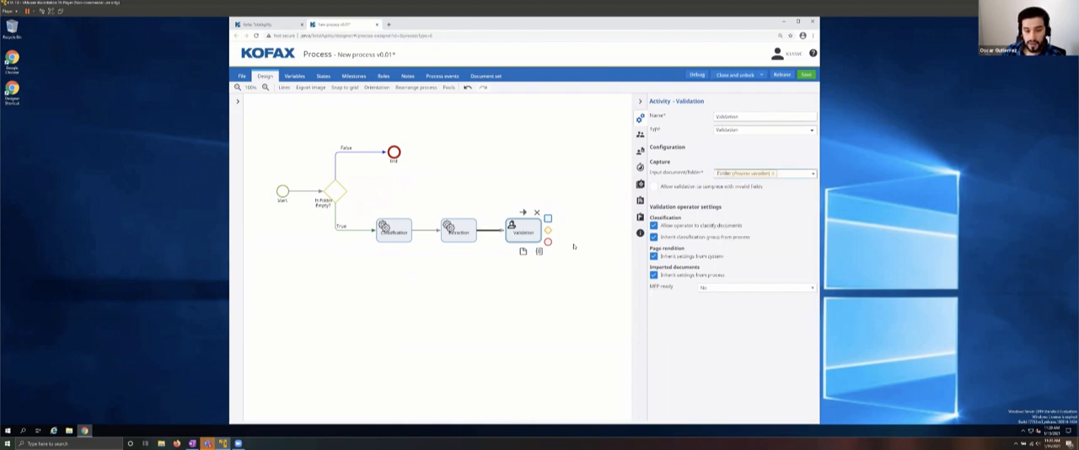
{"action": "left_click", "coordinate": [333, 257]}
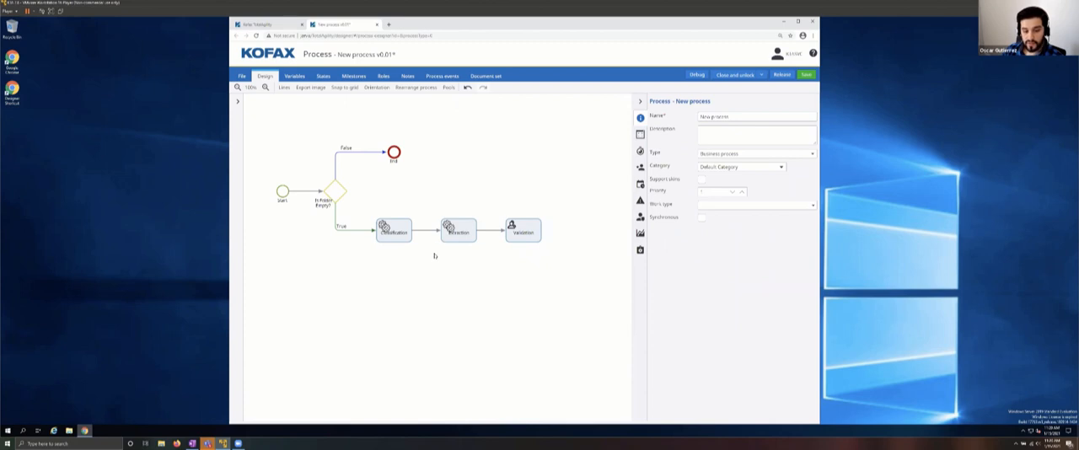
{"action": "left_click", "coordinate": [531, 230]}
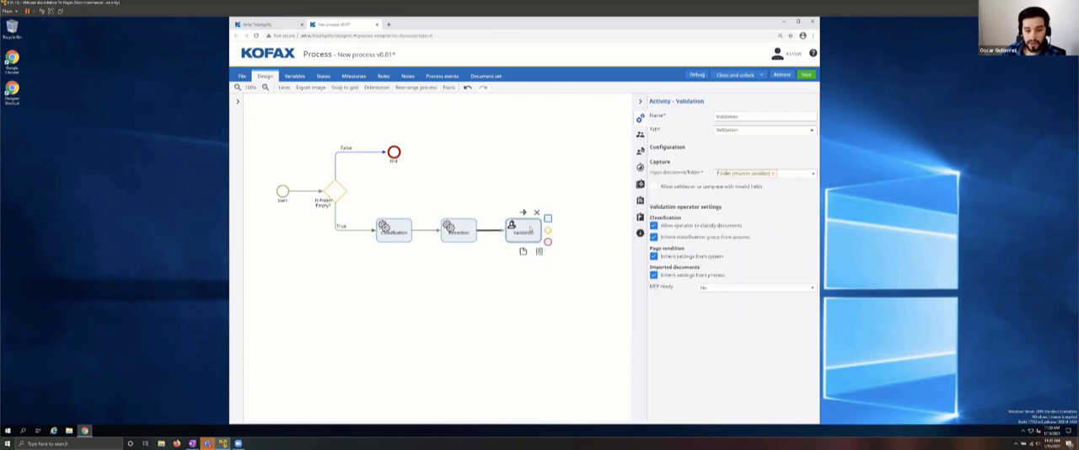
{"action": "left_click", "coordinate": [720, 132]}
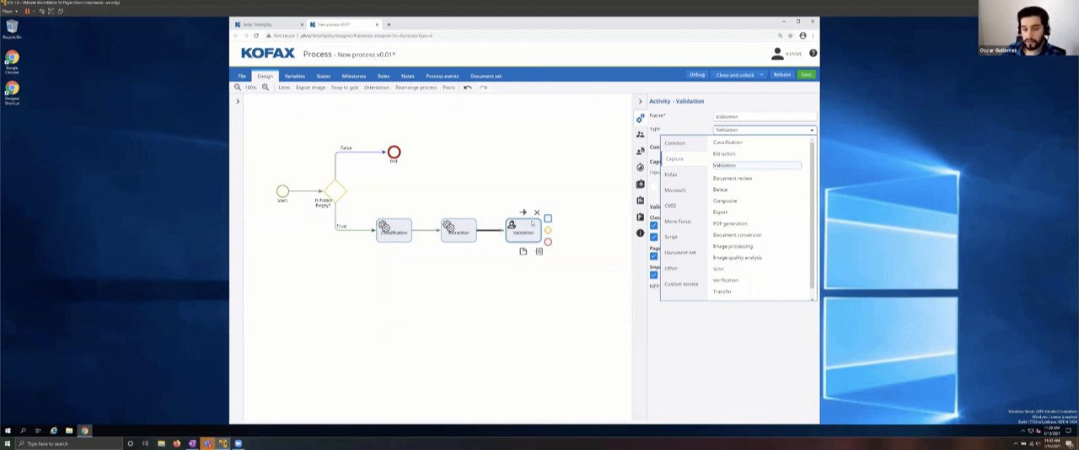
{"action": "left_click", "coordinate": [594, 203]}
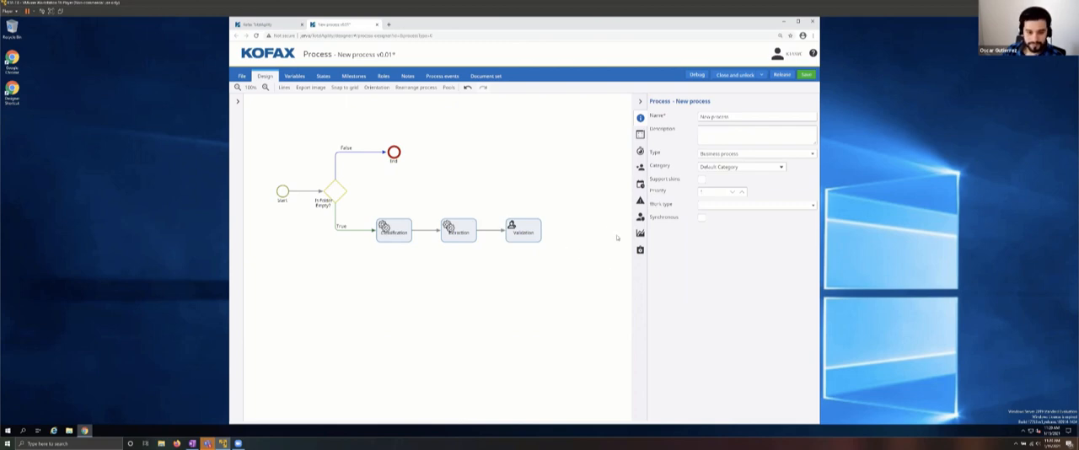
{"action": "left_click", "coordinate": [529, 237]}
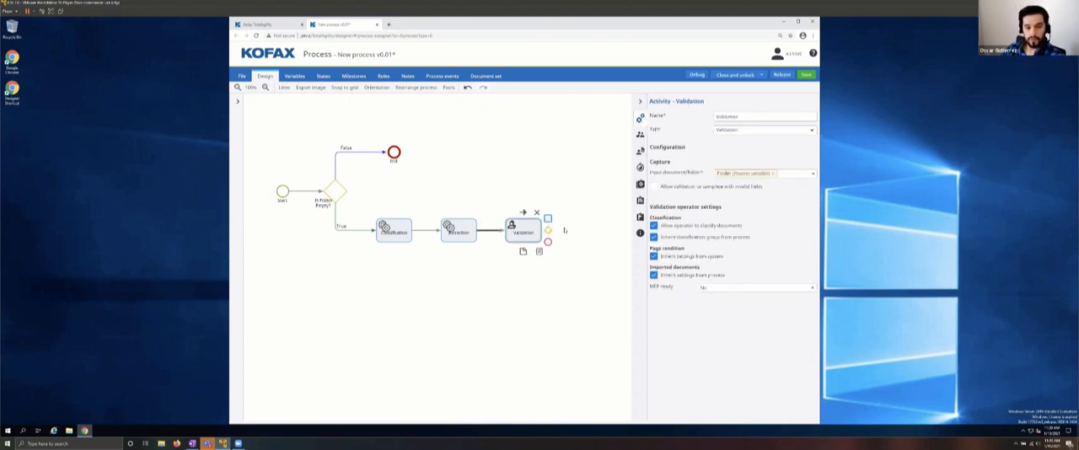
Step: Add an activity after Validation, set its type to Loop and name it Document Loop
{"action": "left_click", "coordinate": [548, 219]}
{"action": "left_click_drag", "start_coordinate": [756, 115], "coordinate": [702, 124]}
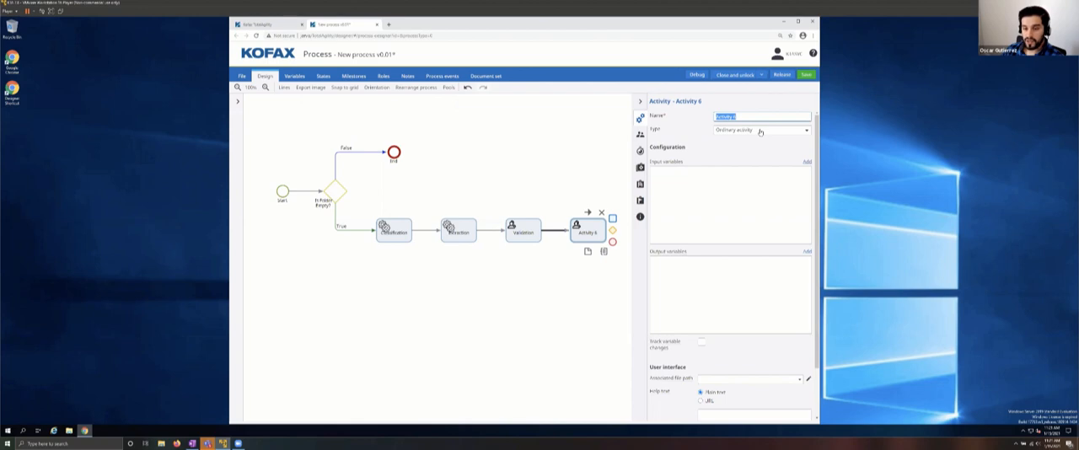
{"action": "left_click", "coordinate": [760, 132]}
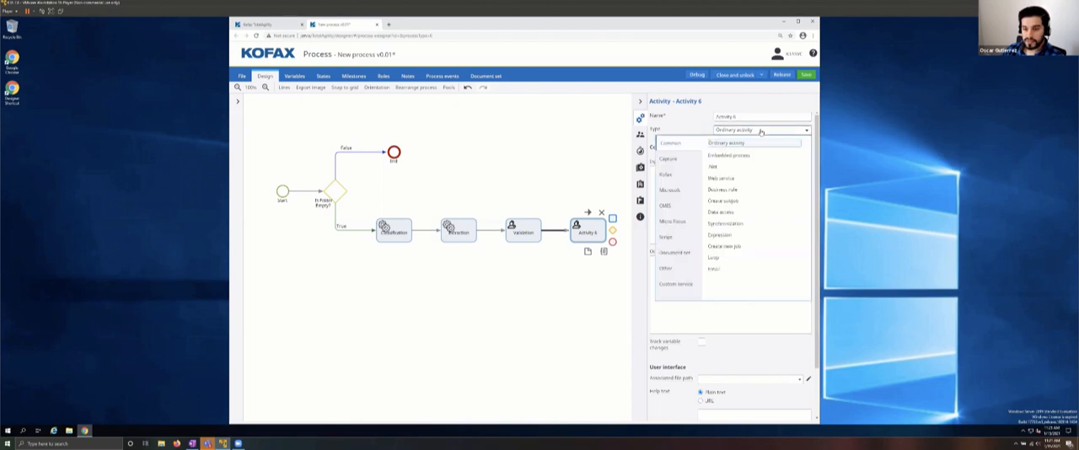
{"action": "left_click", "coordinate": [715, 258]}
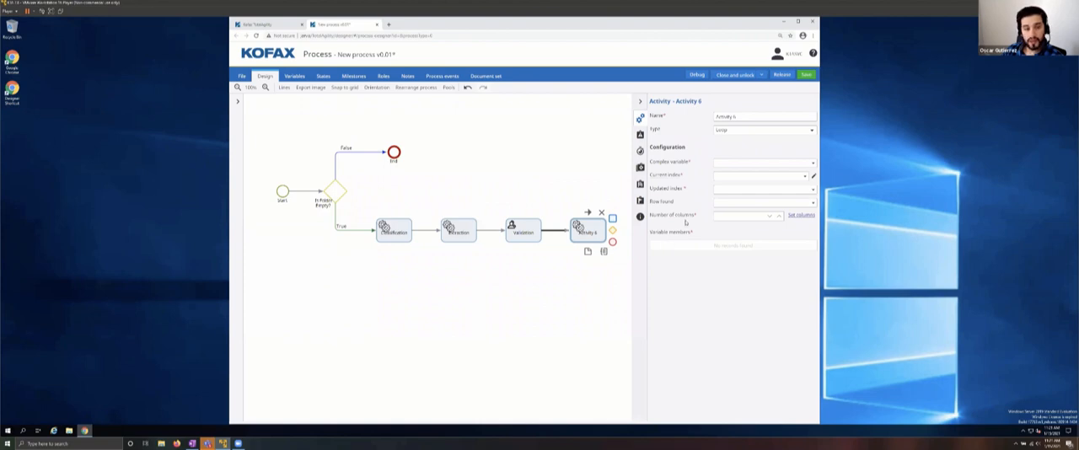
{"action": "left_click_drag", "start_coordinate": [750, 116], "coordinate": [687, 127]}
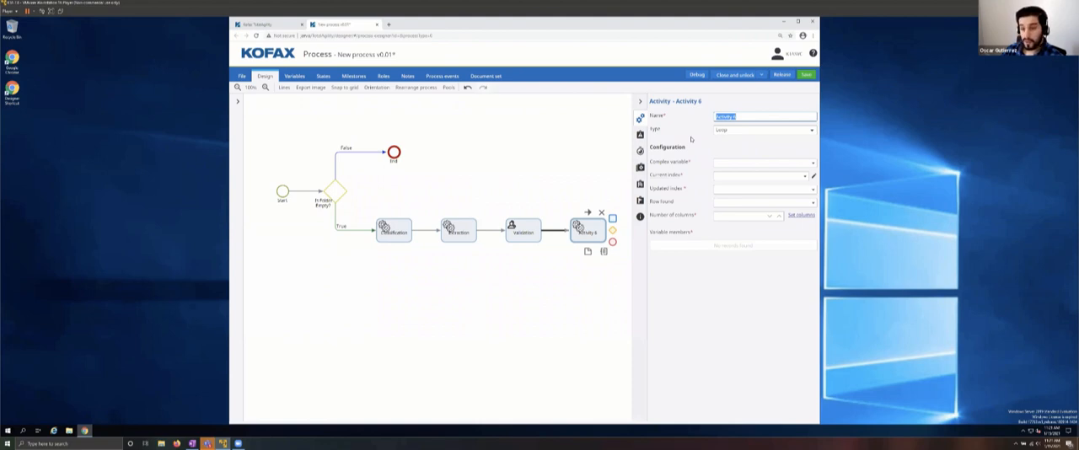
{"action": "type", "text": "2"}
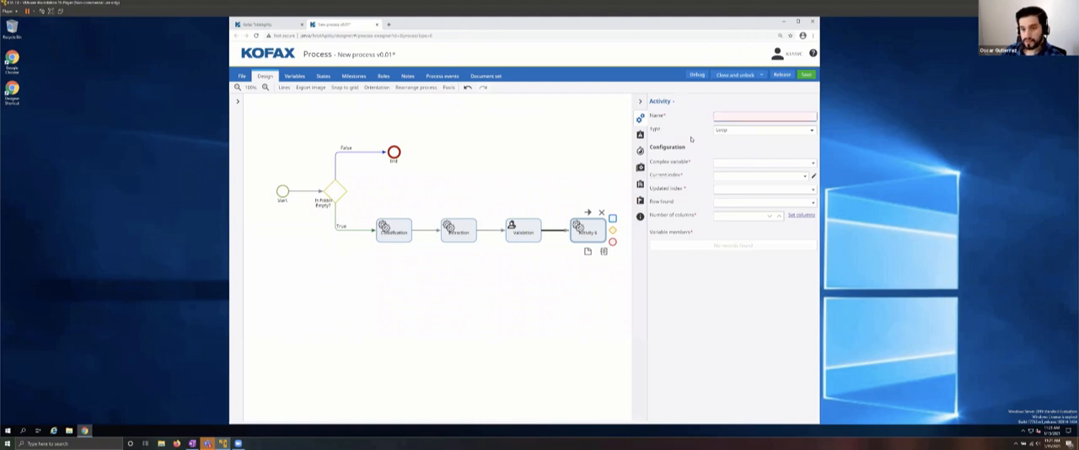
{"action": "type", "text": "Document"}
{"action": "type", "text": " Lopp"}
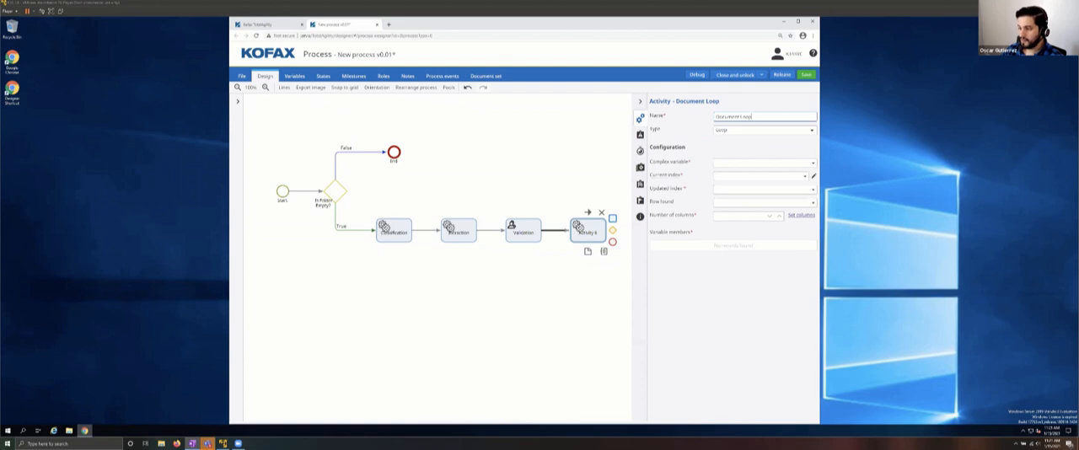
Step: Create a process variable named LoopStartIndex of type Short
{"action": "left_click", "coordinate": [294, 77]}
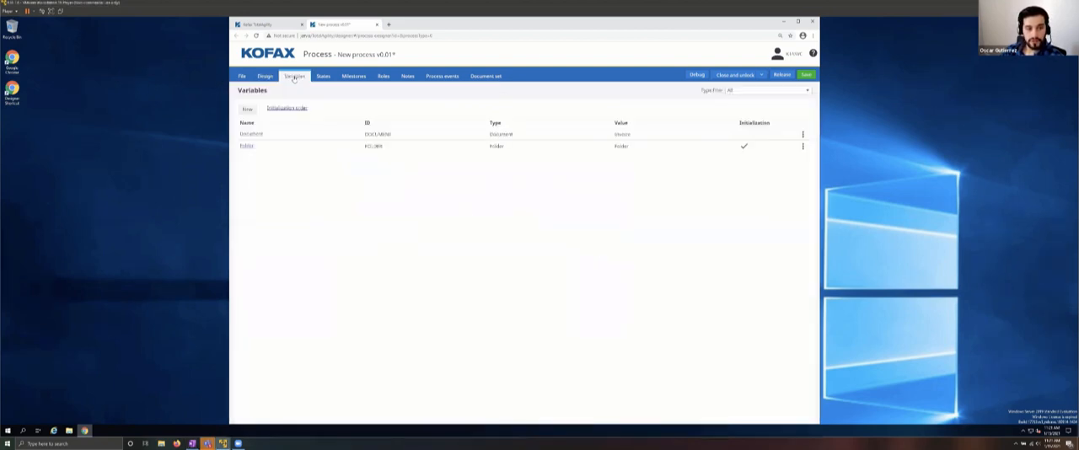
{"action": "left_click", "coordinate": [248, 110]}
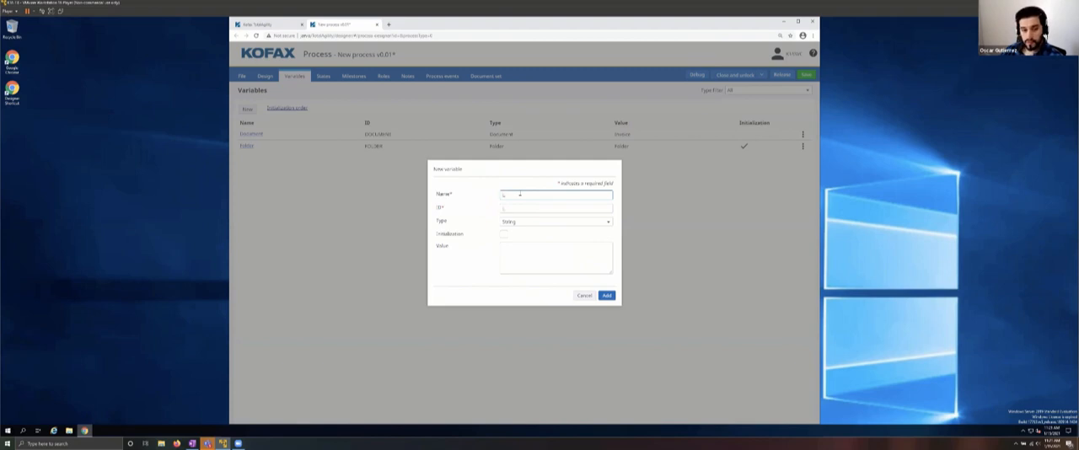
{"action": "type", "text": "LoopStar"}
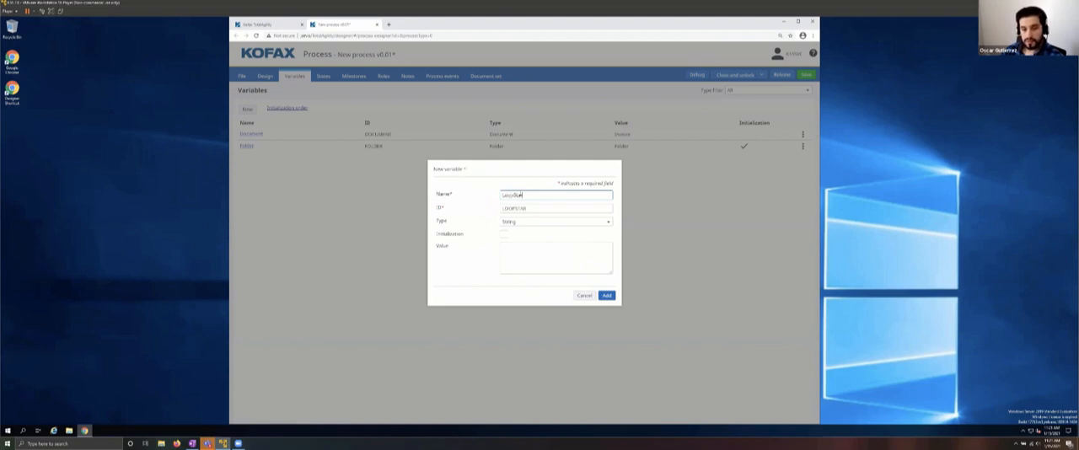
{"action": "type", "text": "tIndex"}
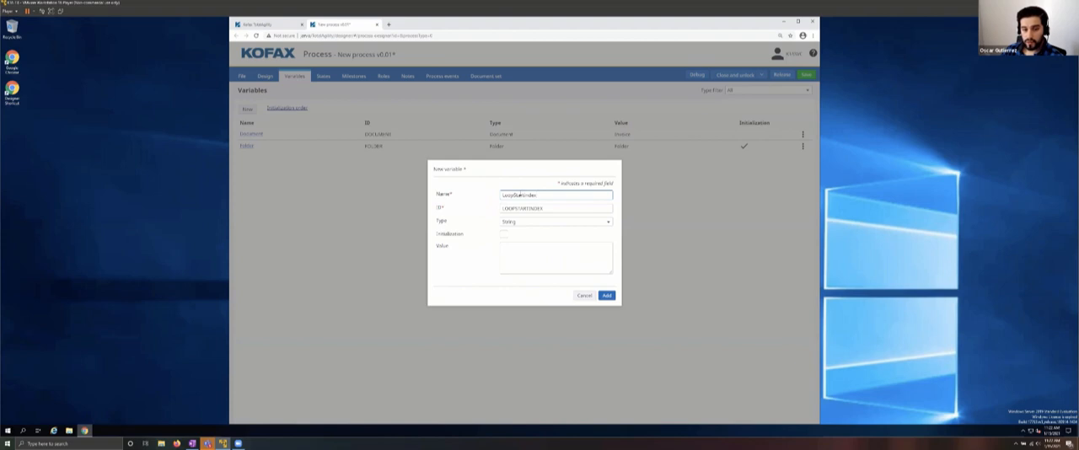
{"action": "left_click", "coordinate": [522, 225]}
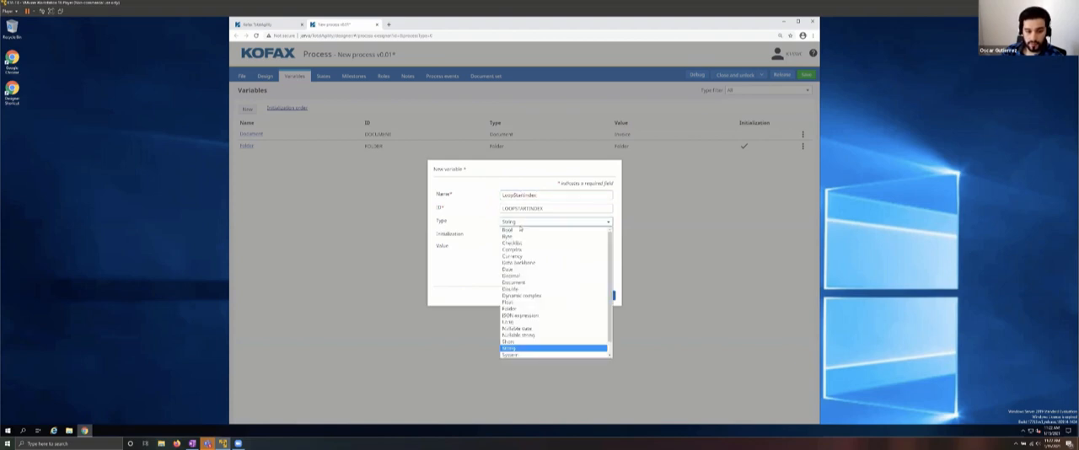
{"action": "left_click", "coordinate": [506, 342]}
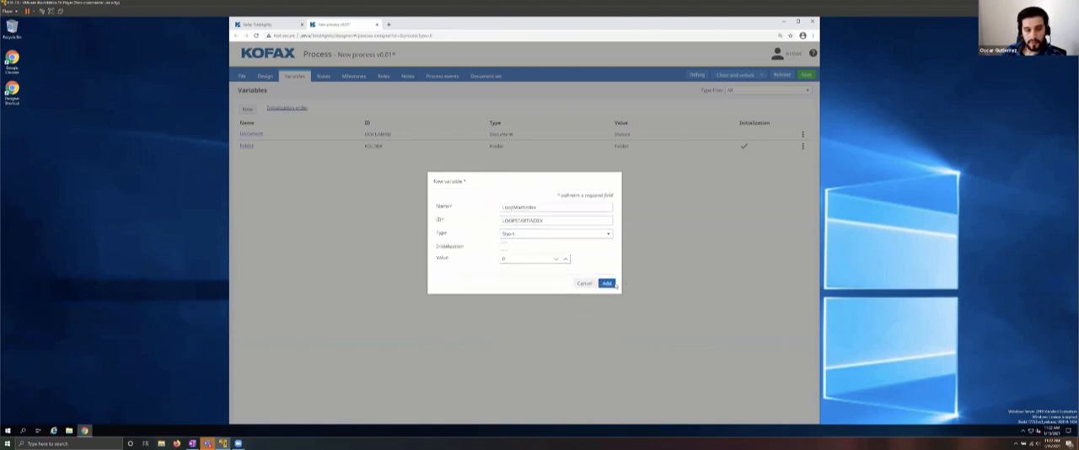
{"action": "left_click", "coordinate": [608, 284]}
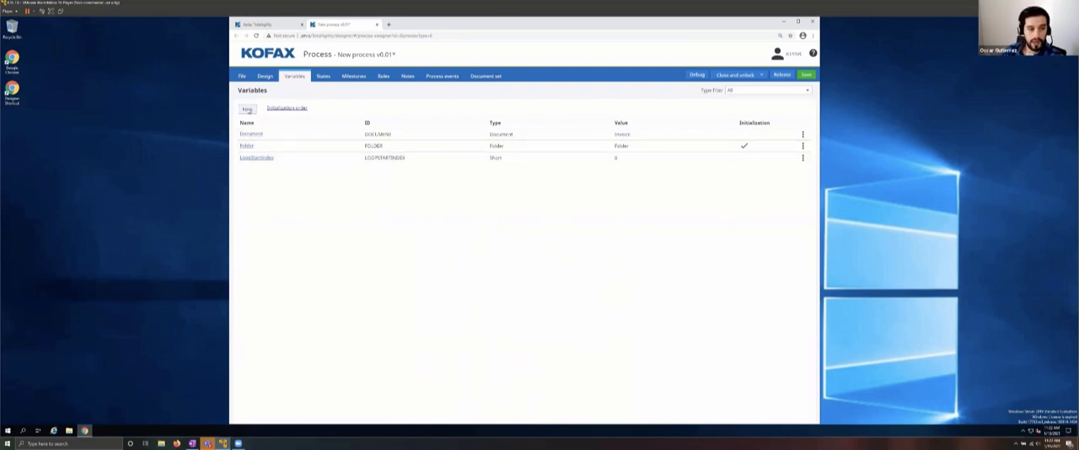
Step: Create a process variable named DocumentsFound? of type Bool
{"action": "left_click", "coordinate": [249, 110]}
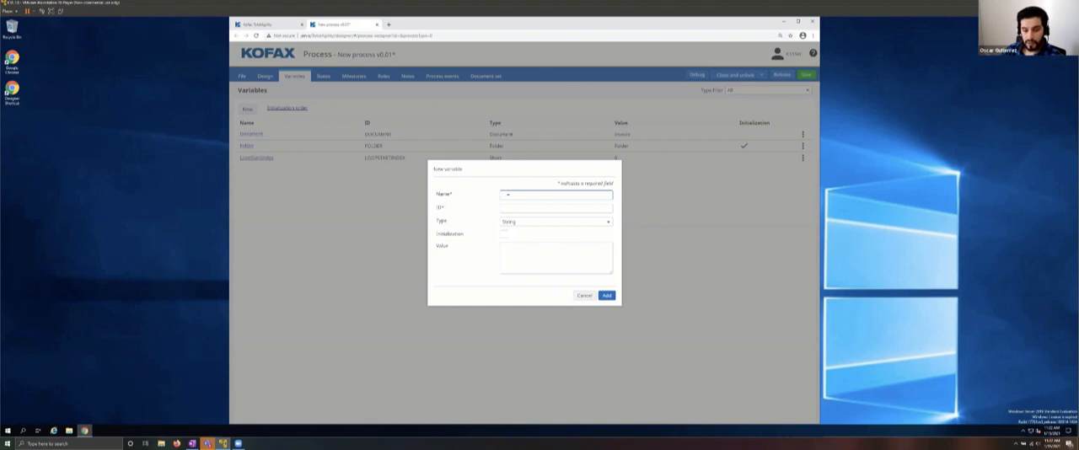
{"action": "type", "text": "ments"}
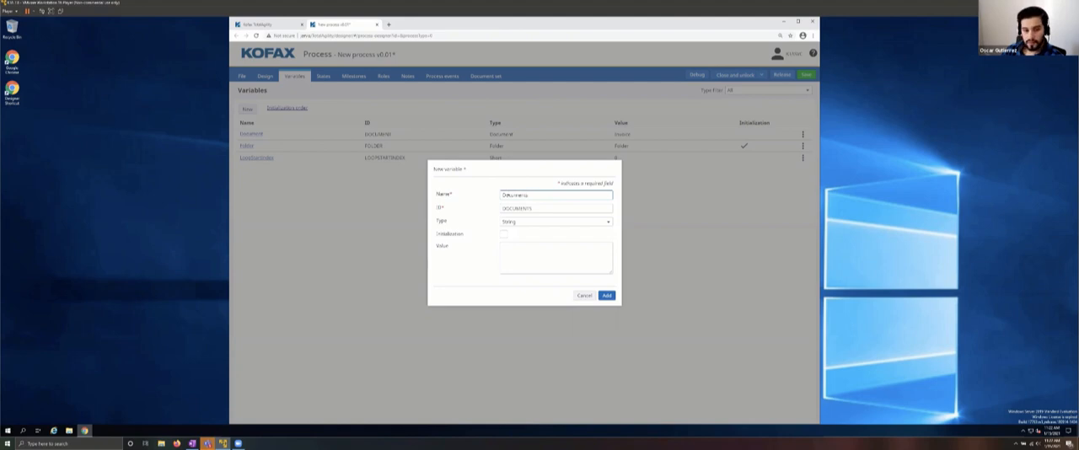
{"action": "type", "text": "Ou"}
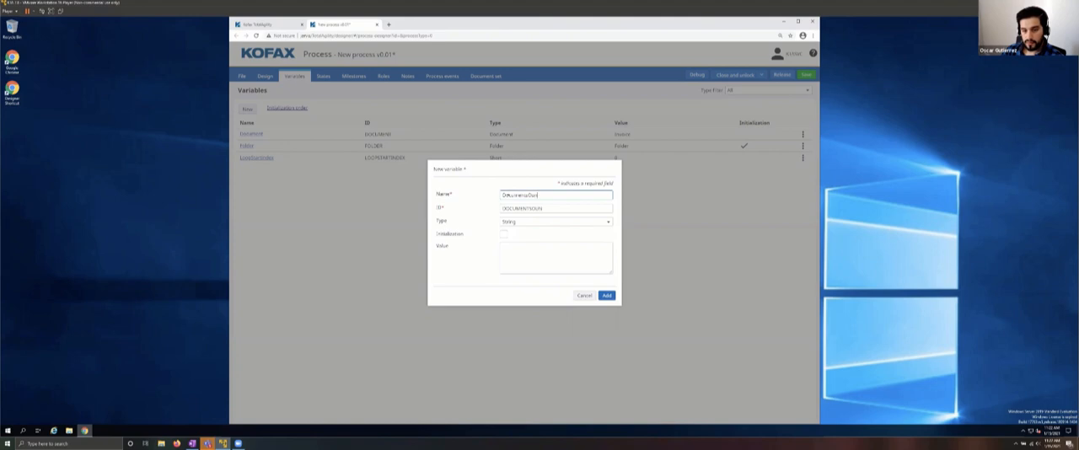
{"action": "type", "text": "Foun"}
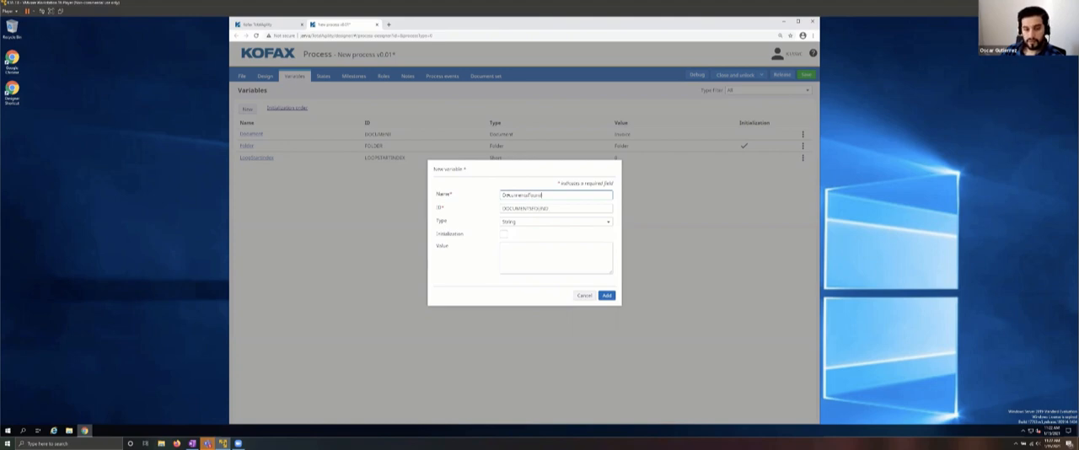
{"action": "type", "text": "d"}
{"action": "left_click", "coordinate": [511, 222]}
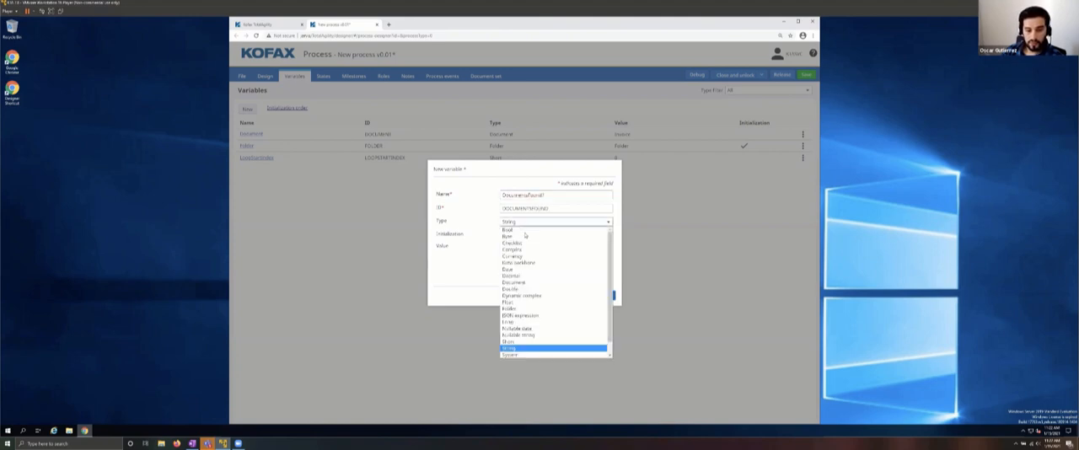
{"action": "left_click", "coordinate": [507, 229]}
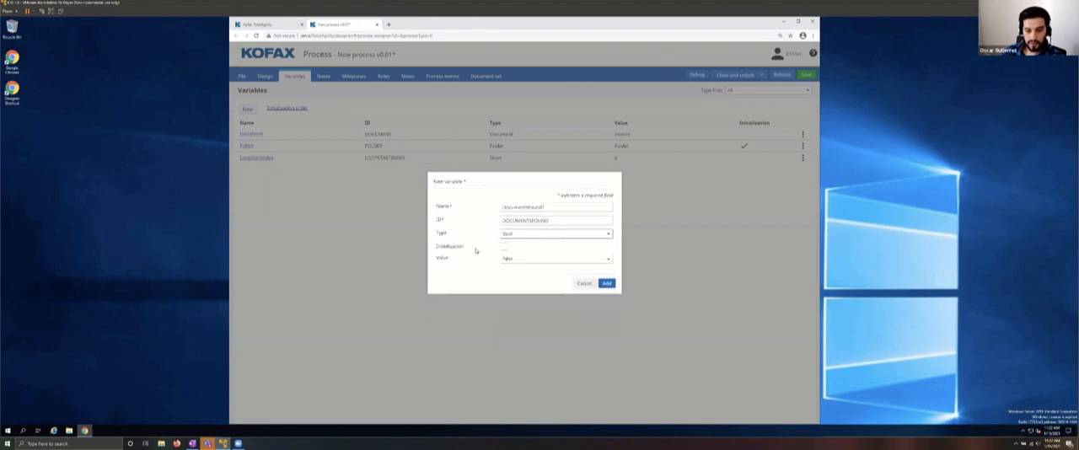
{"action": "left_click", "coordinate": [607, 285]}
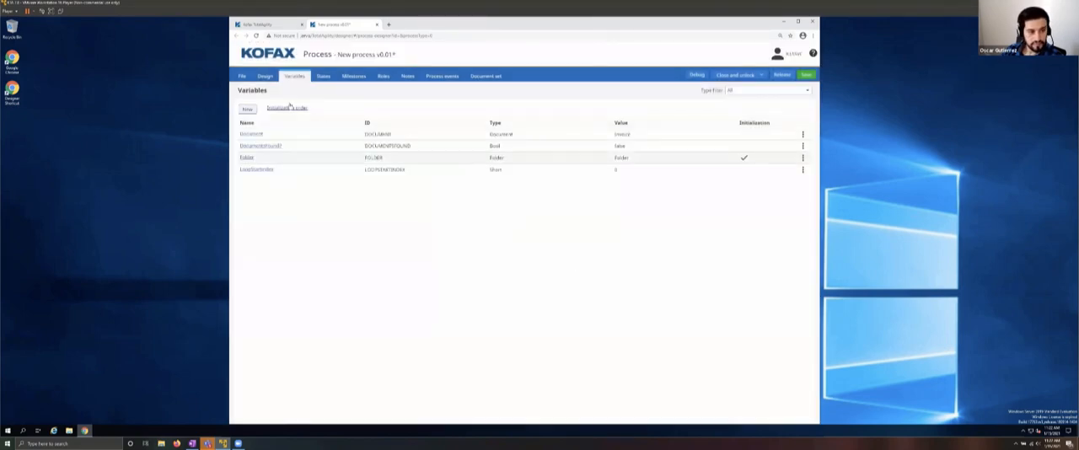
Step: Set the Document Loop activity's complex variable to the Documents system property of the Folder process variable
{"action": "left_click", "coordinate": [265, 76]}
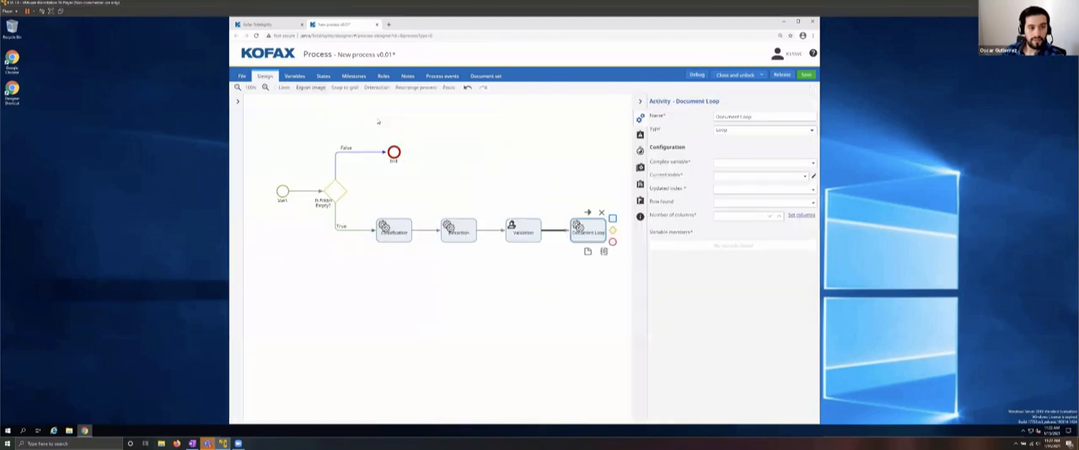
{"action": "left_click", "coordinate": [813, 164]}
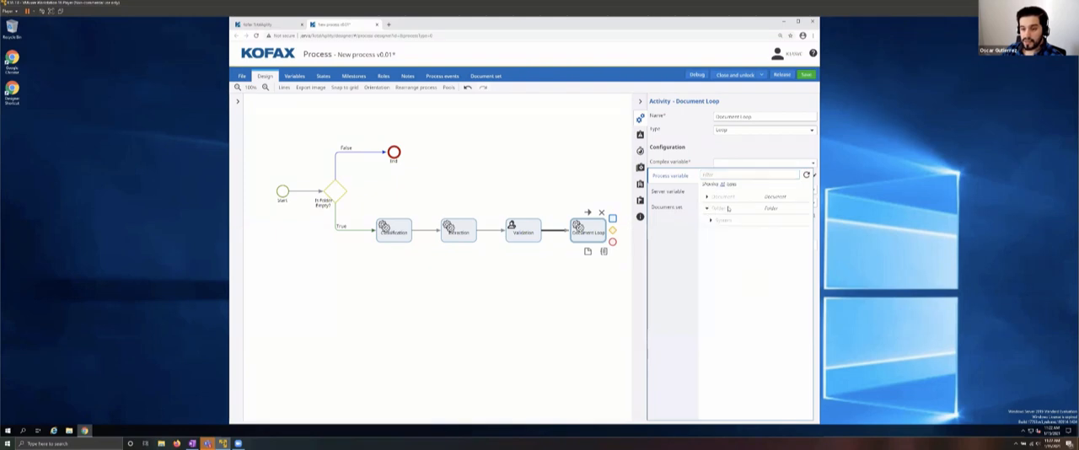
{"action": "left_click", "coordinate": [729, 221]}
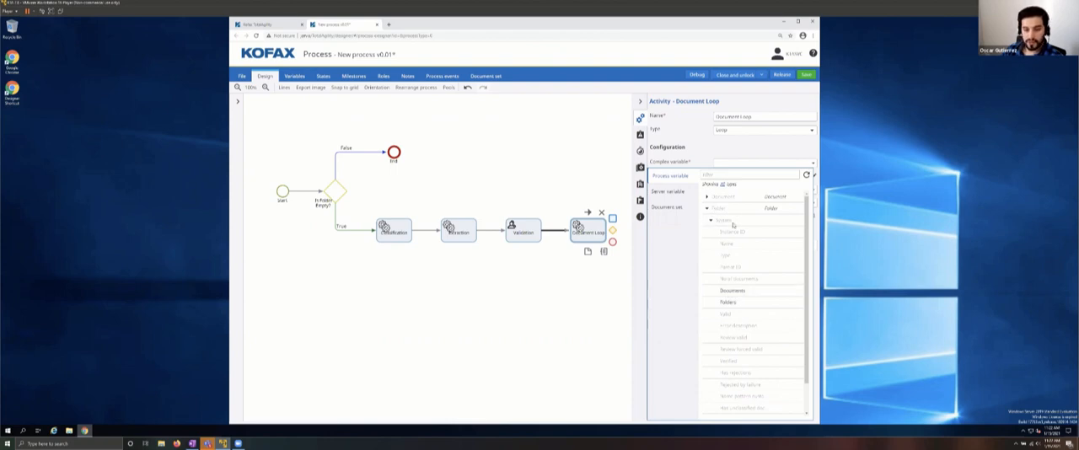
{"action": "left_click", "coordinate": [747, 291]}
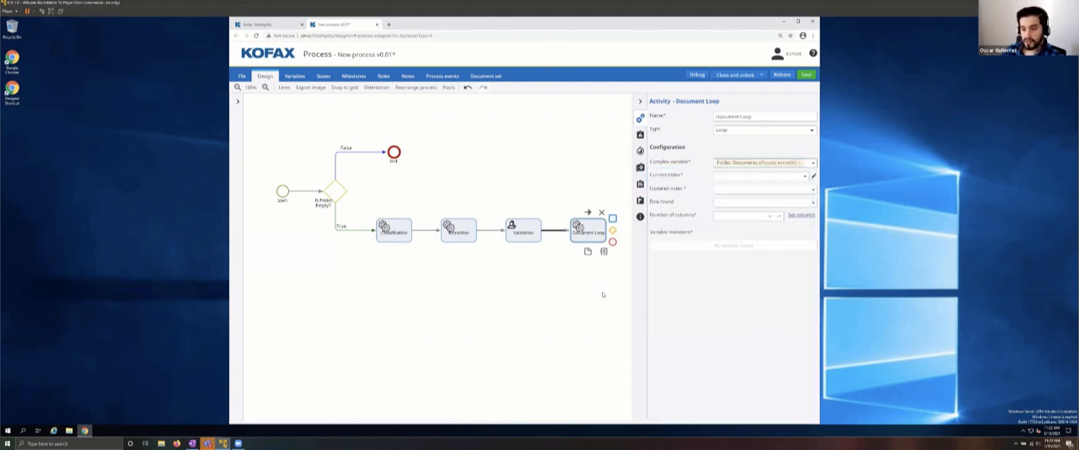
Step: Assign LoopStartIndex as the Document Loop's current and updated index, and DocumentsFound? as its row found variable
{"action": "left_click", "coordinate": [742, 179]}
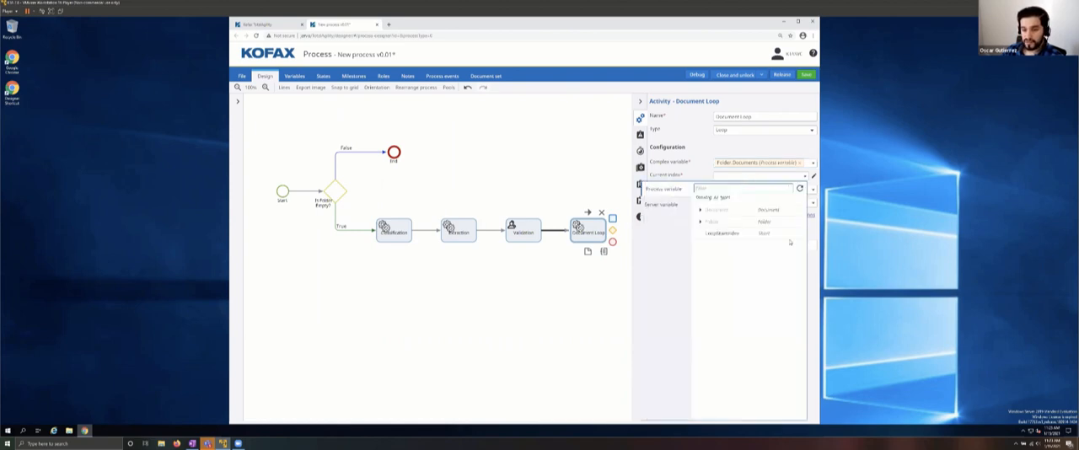
{"action": "left_click", "coordinate": [728, 239]}
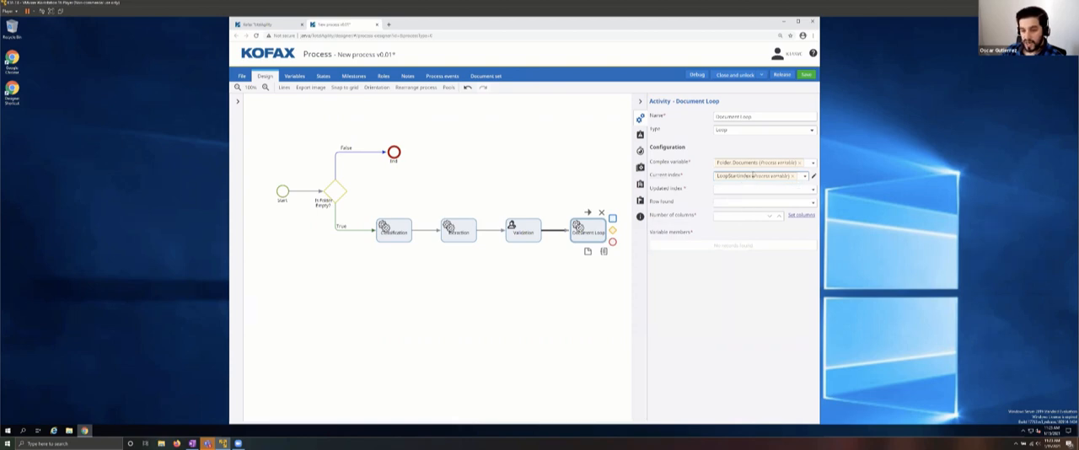
{"action": "left_click", "coordinate": [737, 191]}
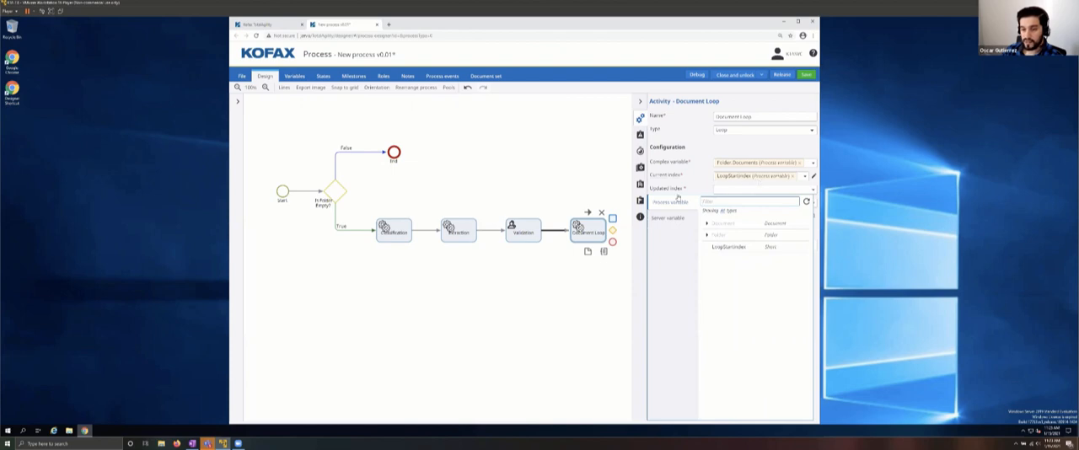
{"action": "left_click", "coordinate": [727, 247]}
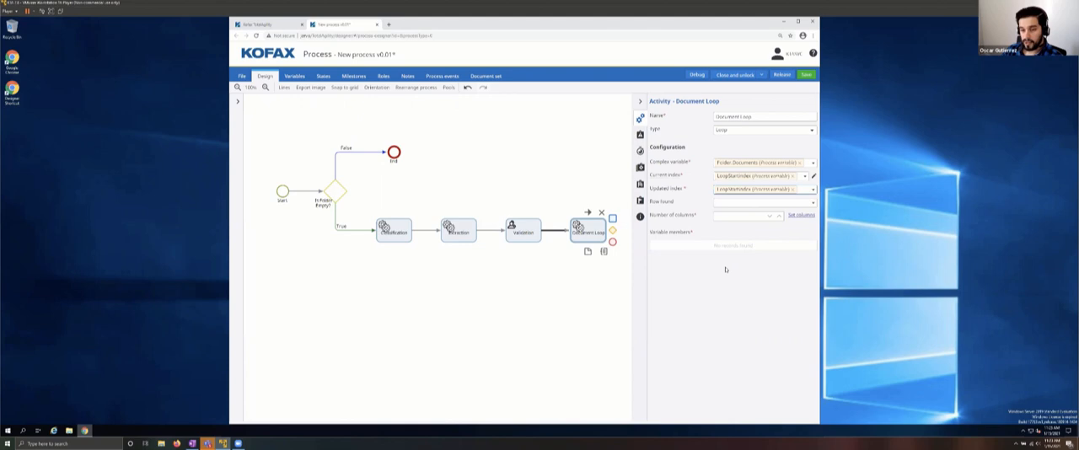
{"action": "left_click", "coordinate": [740, 203]}
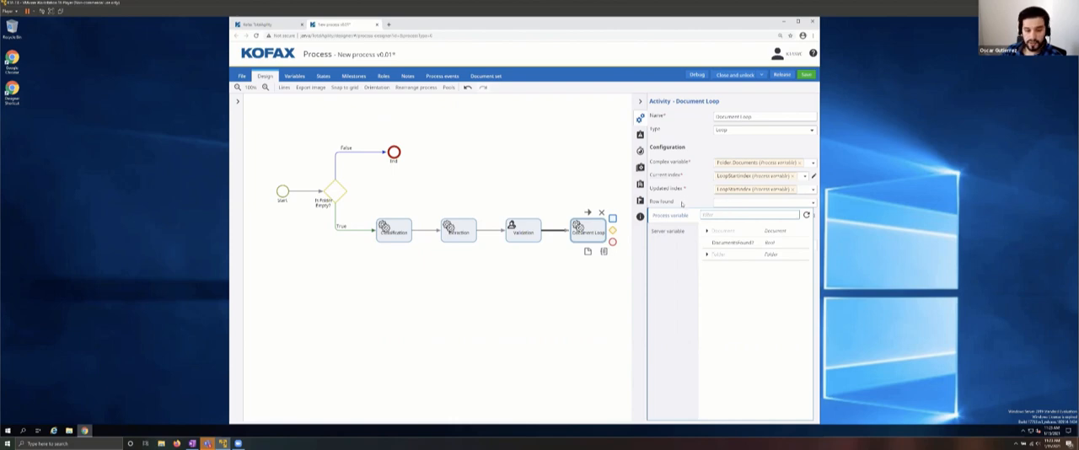
{"action": "left_click", "coordinate": [735, 243]}
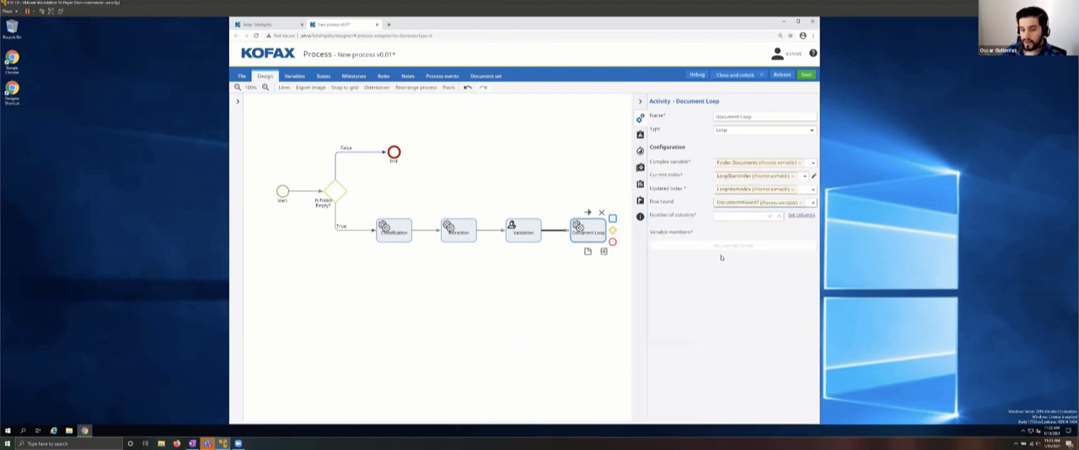
Step: Give the Document Loop one column and map Column1 to the Document process variable
{"action": "left_click", "coordinate": [780, 217]}
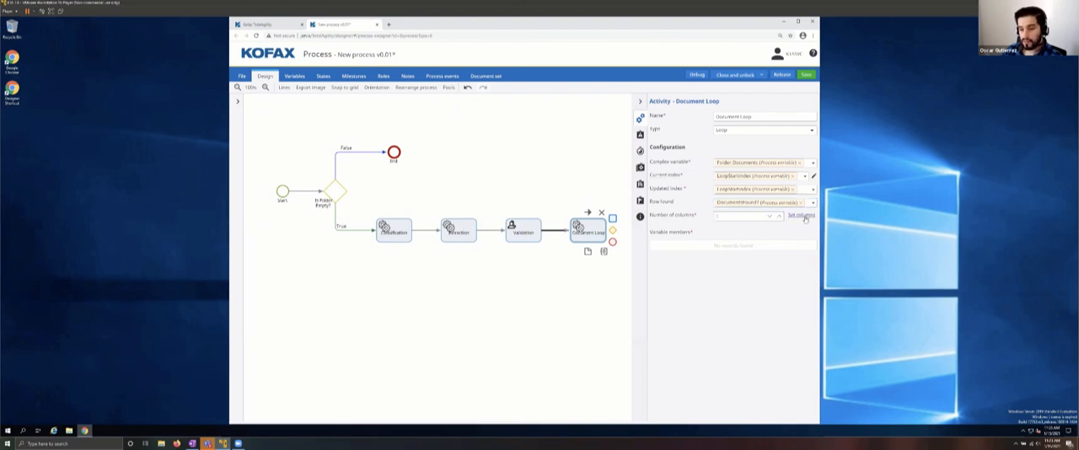
{"action": "left_click", "coordinate": [803, 216]}
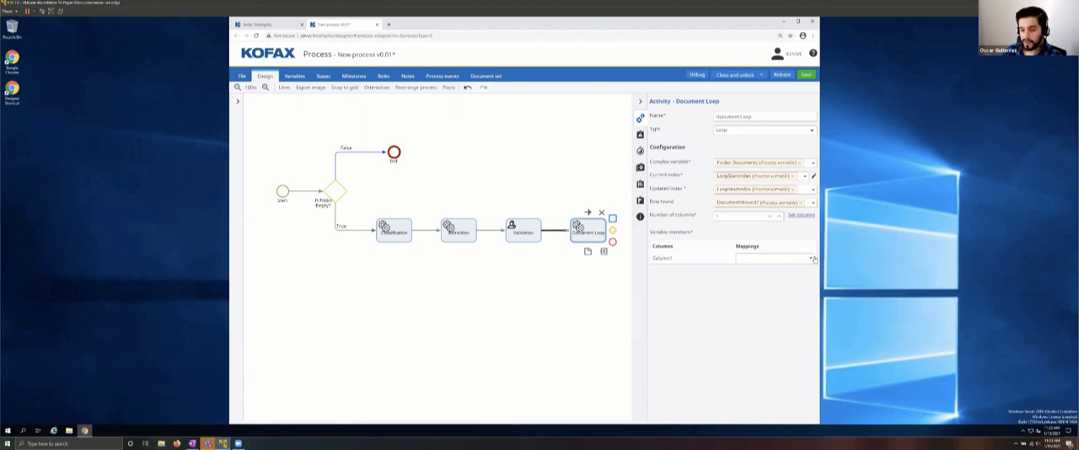
{"action": "left_click", "coordinate": [811, 260]}
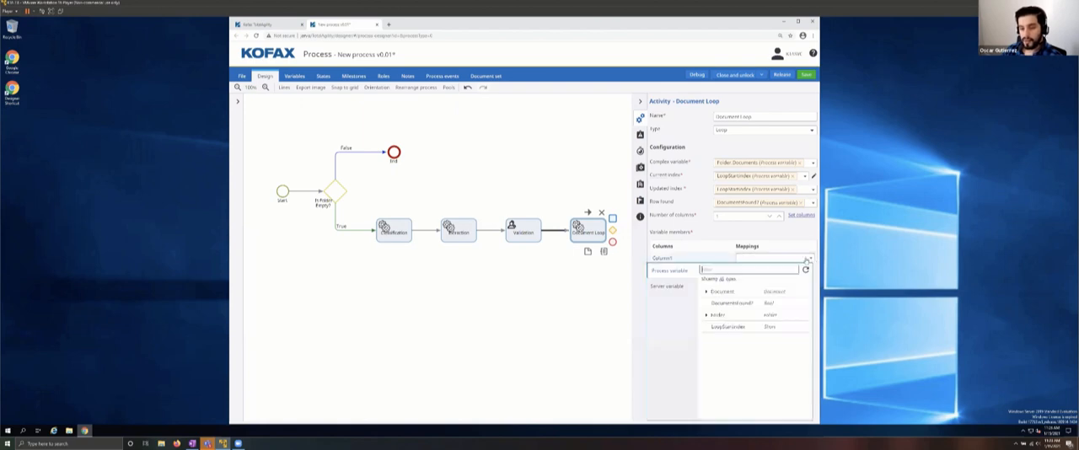
{"action": "left_click", "coordinate": [725, 292]}
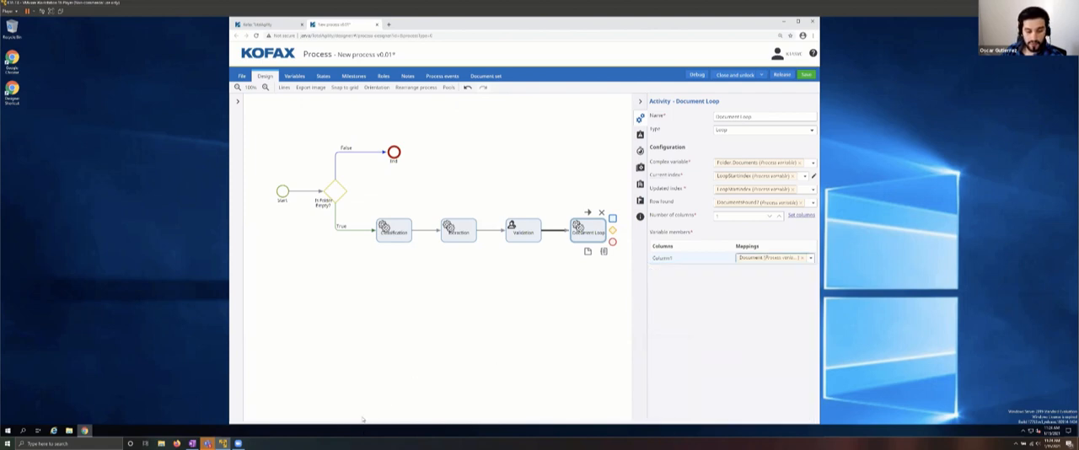
{"action": "left_click", "coordinate": [584, 358]}
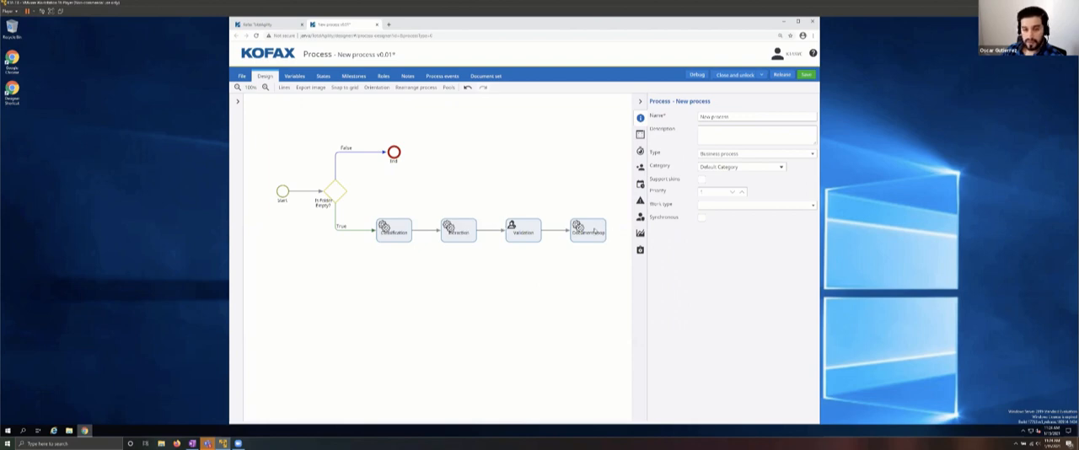
Step: Add a decision activity directly after the Document Loop activity
{"action": "left_click", "coordinate": [600, 232]}
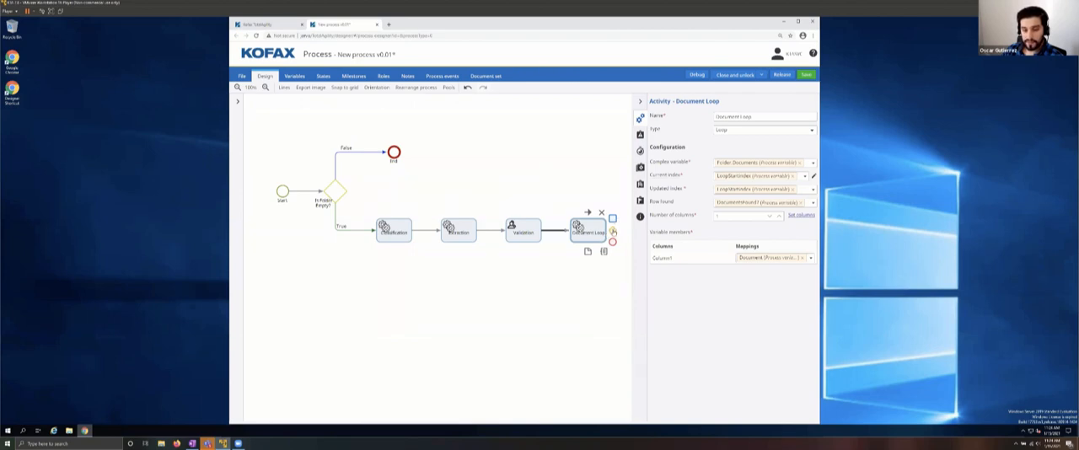
{"action": "left_click", "coordinate": [613, 231]}
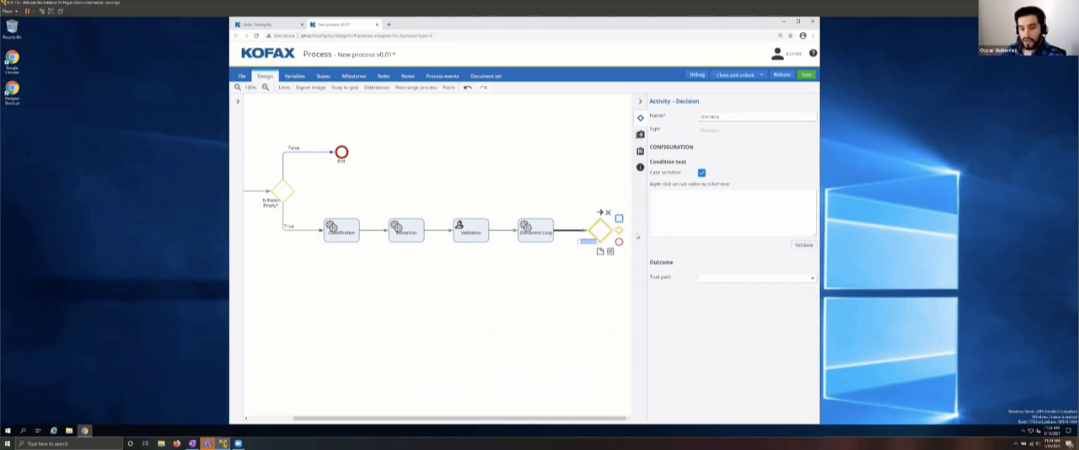
Step: Name the new decision after Document Loop "Are Documents Valid?" and start on its condition text
{"action": "double_click", "coordinate": [728, 116]}
{"action": "type", "text": "Do"}
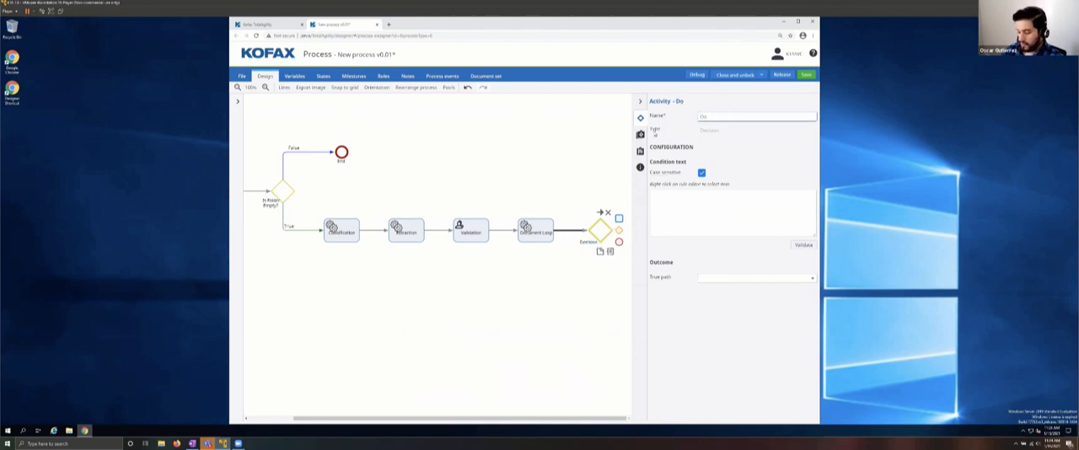
{"action": "type", "text": "cumentsValid?"}
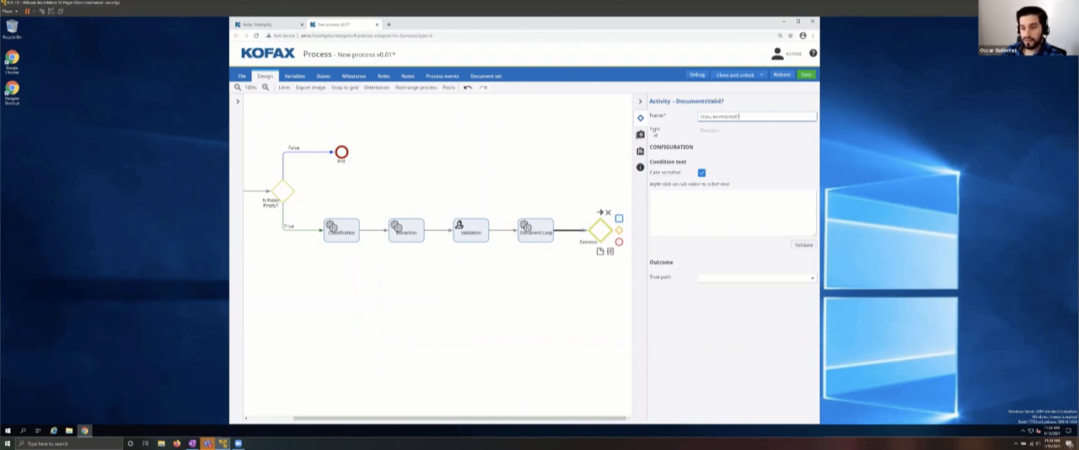
{"action": "key", "text": "Left"}
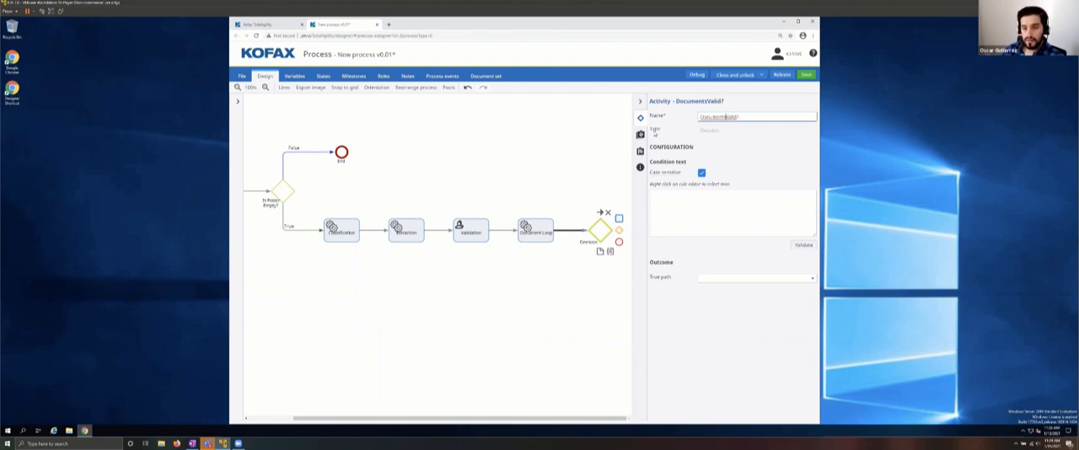
{"action": "key", "text": "Home"}
{"action": "type", "text": "Are"}
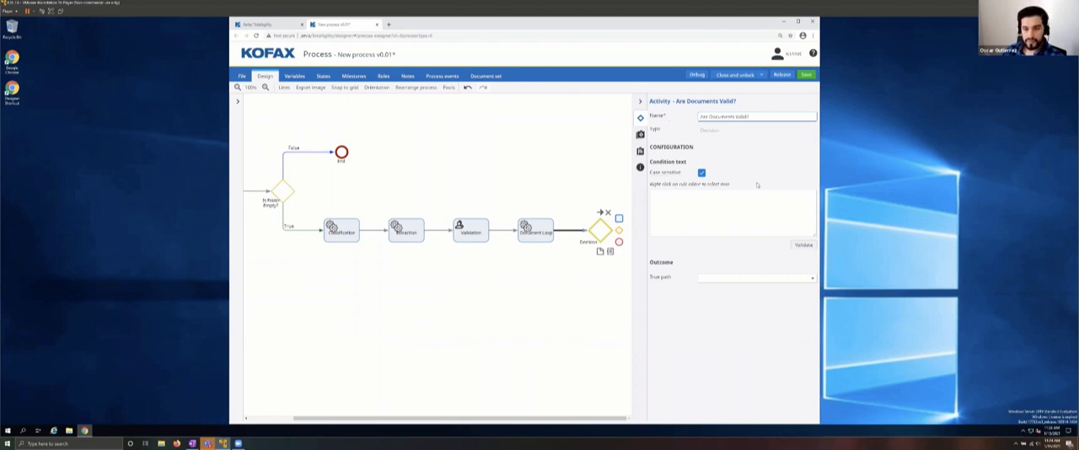
{"action": "left_click", "coordinate": [727, 213]}
{"action": "right_click", "coordinate": [674, 215]}
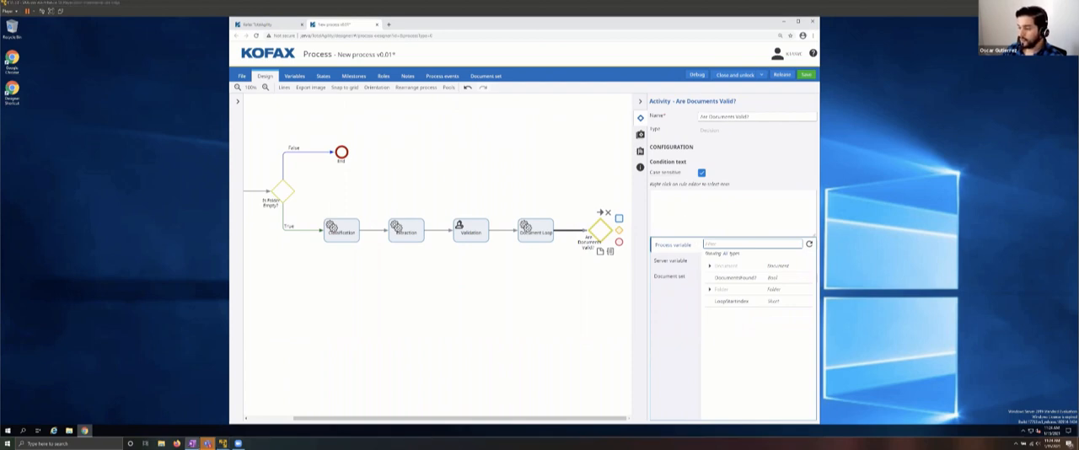
Step: Rename the decision after Document Loop to "Row Found?"
{"action": "left_click_drag", "start_coordinate": [773, 116], "coordinate": [700, 118]}
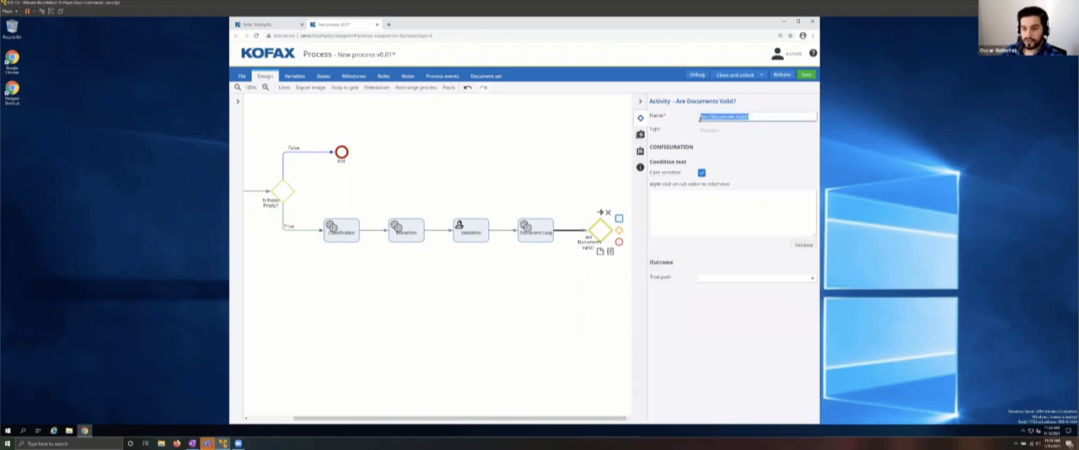
{"action": "type", "text": "Row"}
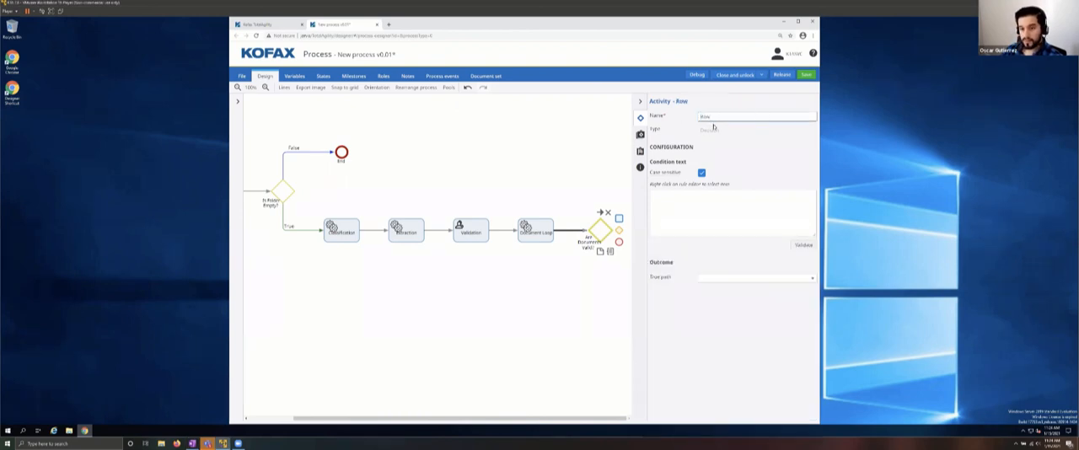
{"action": "type", "text": " Found?"}
Step: Set the Row Found? condition to the DocumentsFound? process variable = True and validate it
{"action": "right_click", "coordinate": [723, 204]}
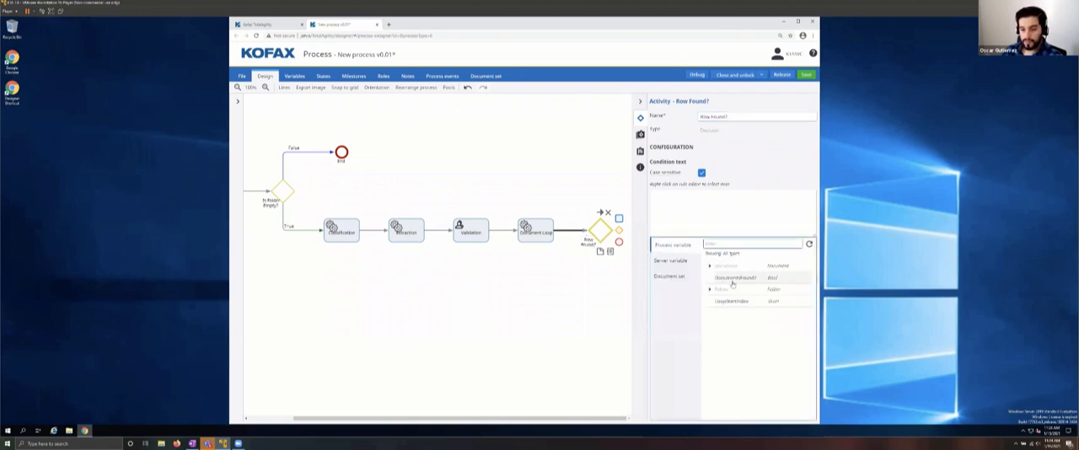
{"action": "left_click", "coordinate": [731, 279]}
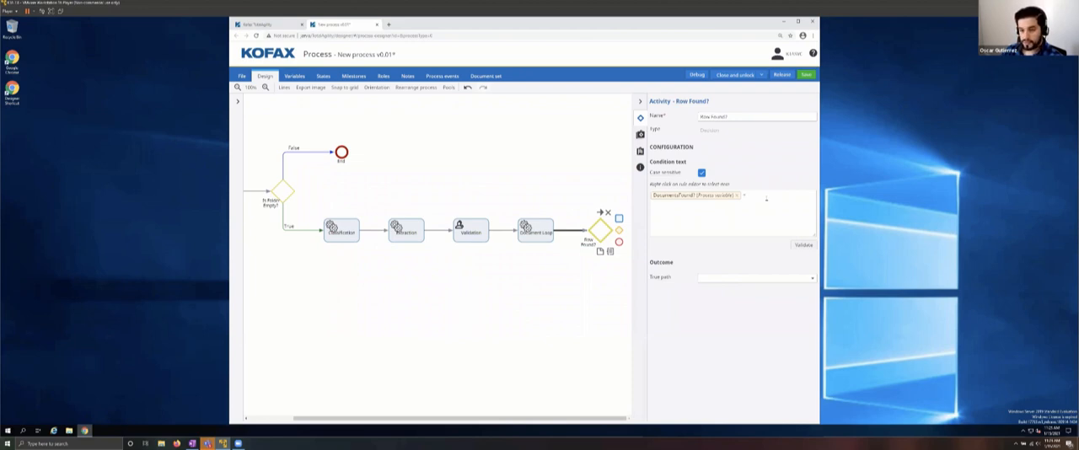
{"action": "type", "text": "= True"}
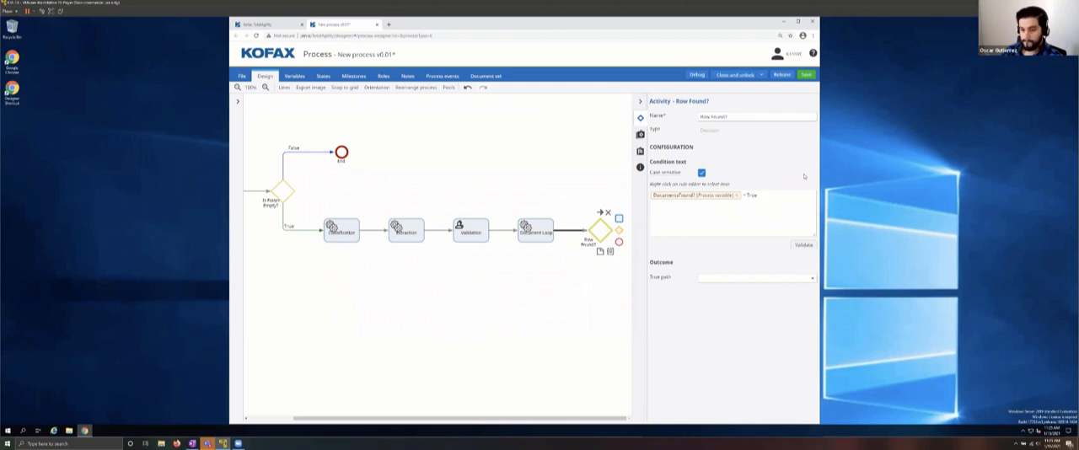
{"action": "left_click", "coordinate": [803, 245]}
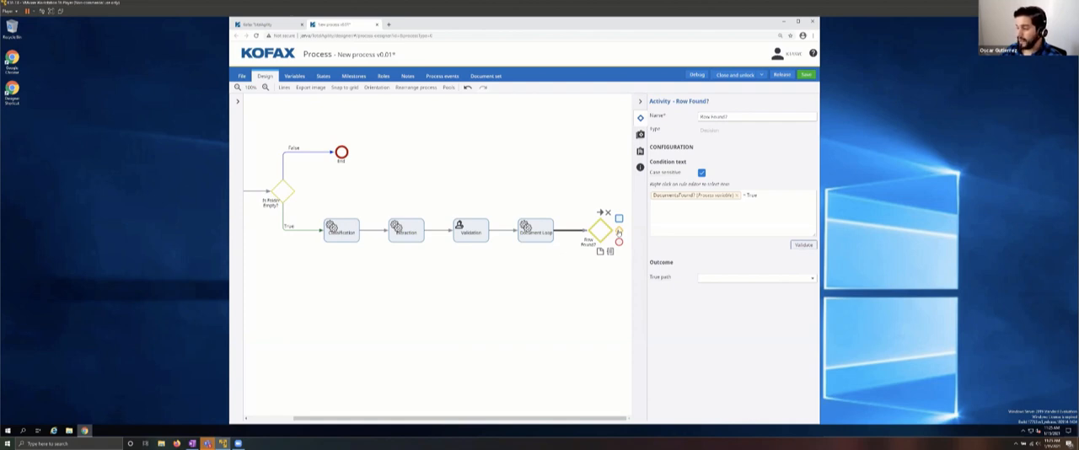
Step: Add a decision after Row Found? and name it "Are Documents Valid?"
{"action": "left_click", "coordinate": [619, 232]}
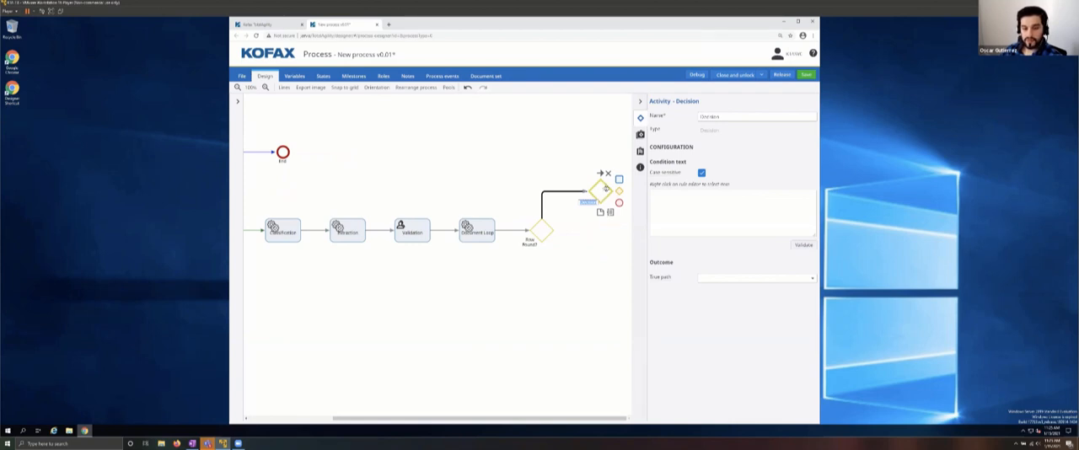
{"action": "left_click_drag", "start_coordinate": [735, 115], "coordinate": [679, 122]}
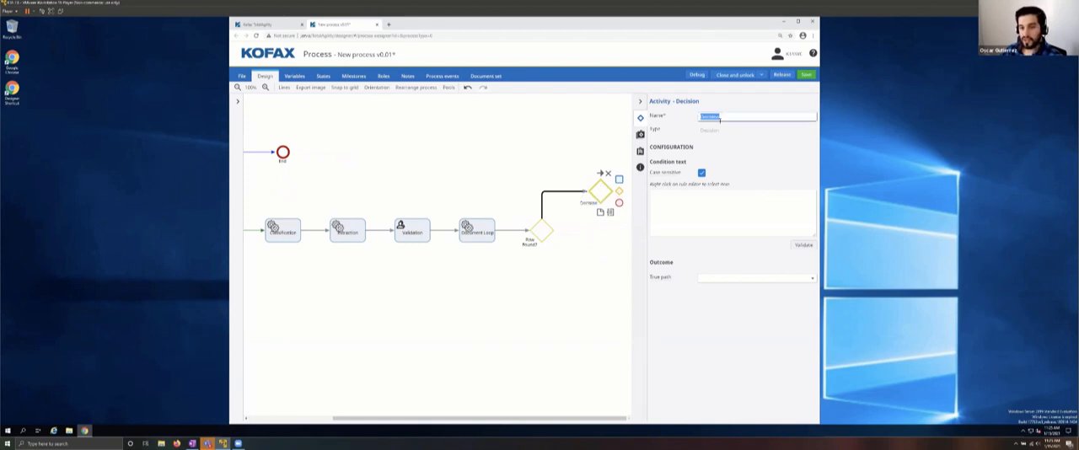
{"action": "type", "text": "Are"}
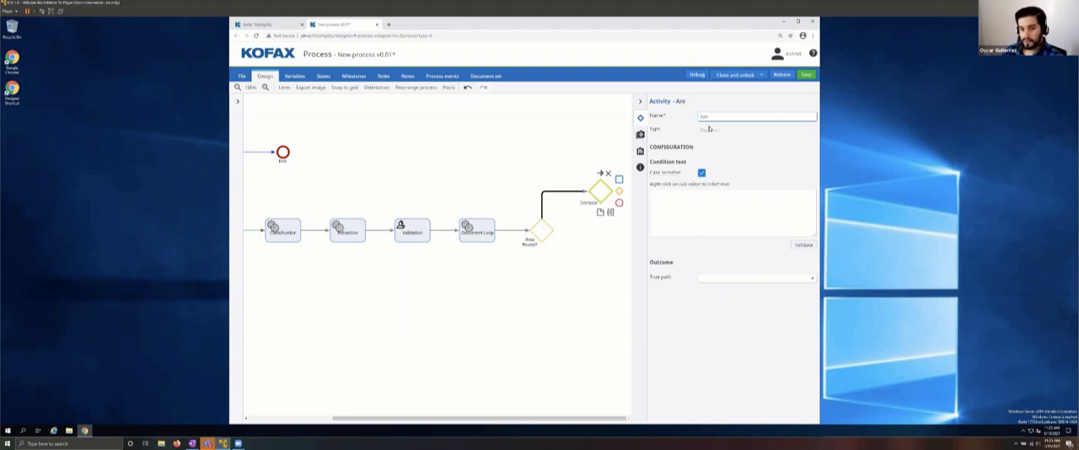
{"action": "type", "text": " Documents"}
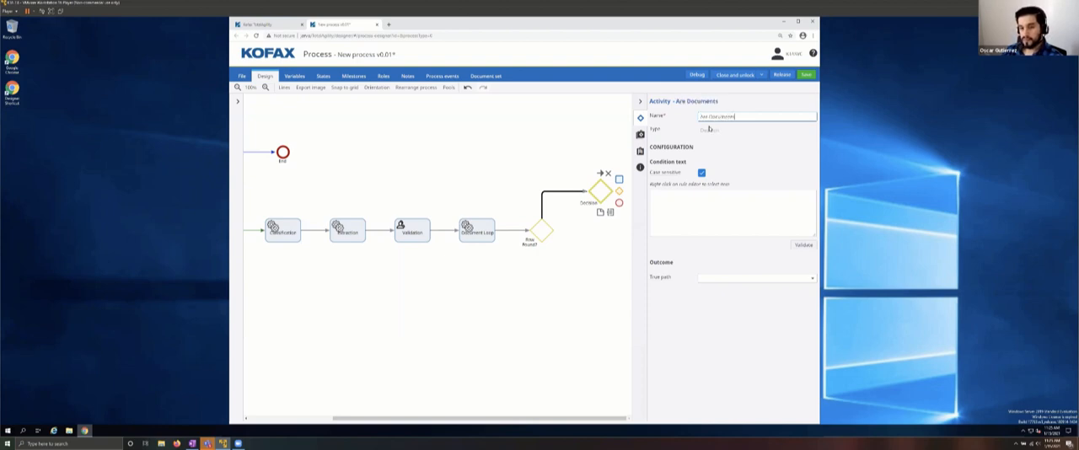
{"action": "type", "text": " Valid?"}
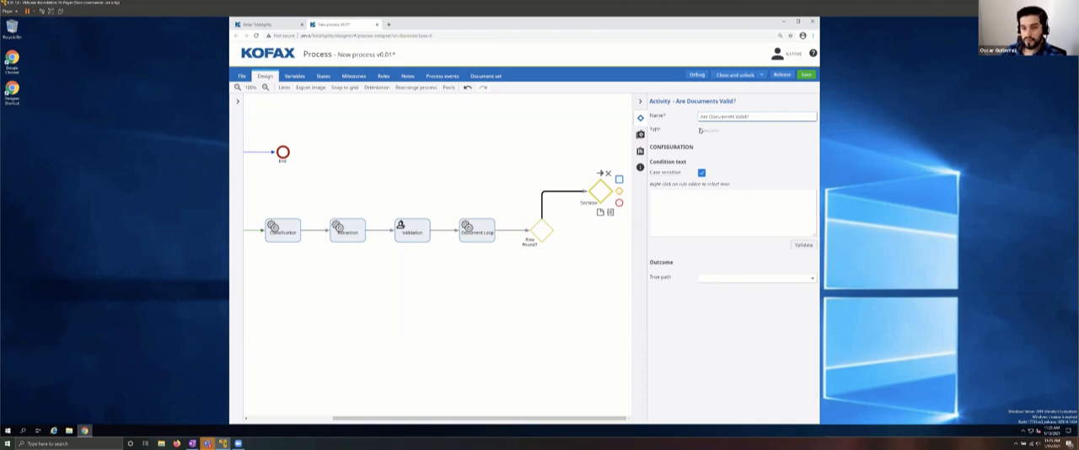
Step: Set the Are Documents Valid? condition to the Document variable's Valid system property = True and validate it
{"action": "right_click", "coordinate": [655, 200]}
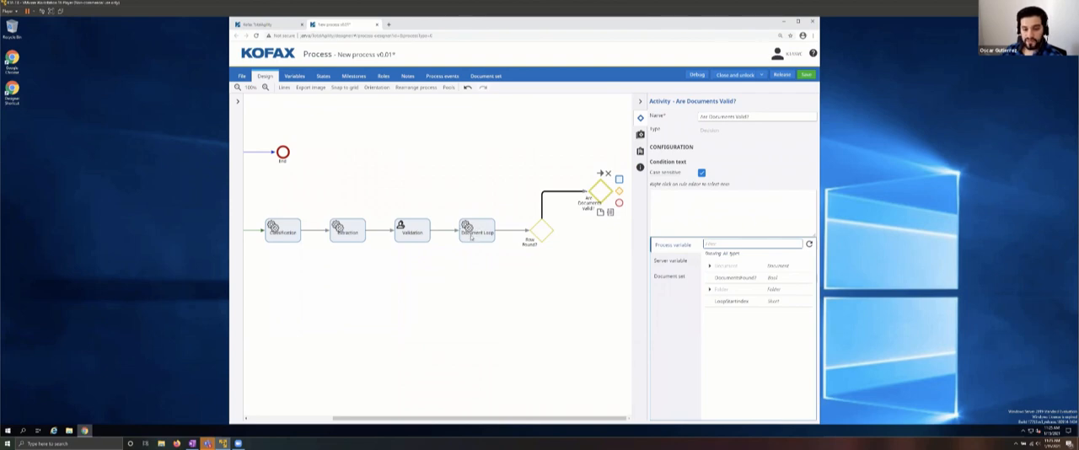
{"action": "left_click", "coordinate": [710, 266]}
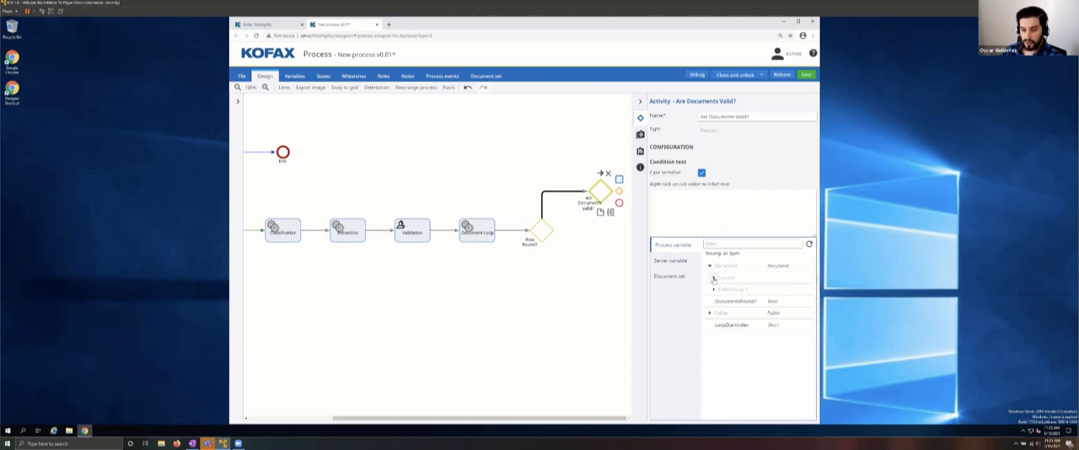
{"action": "left_click", "coordinate": [713, 278]}
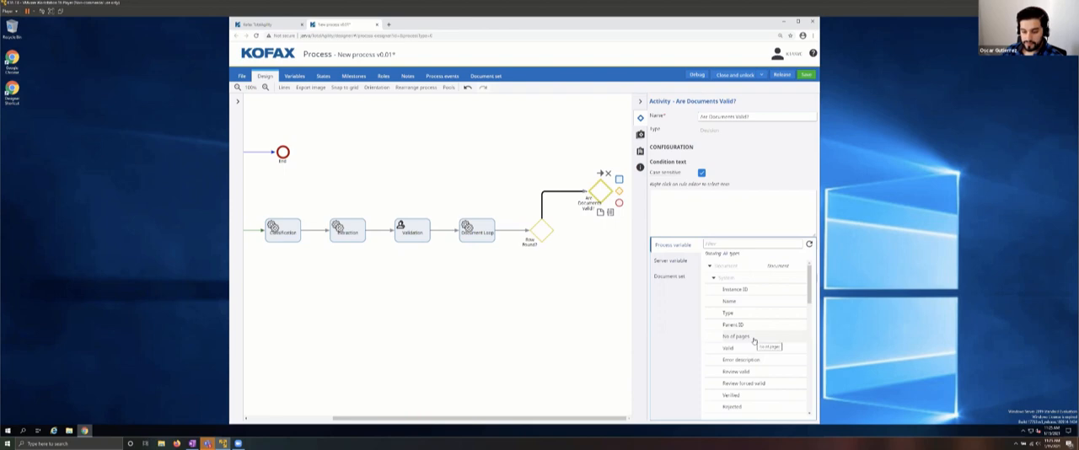
{"action": "scroll", "coordinate": [754, 340], "scroll_direction": "down", "scroll_amount": 1}
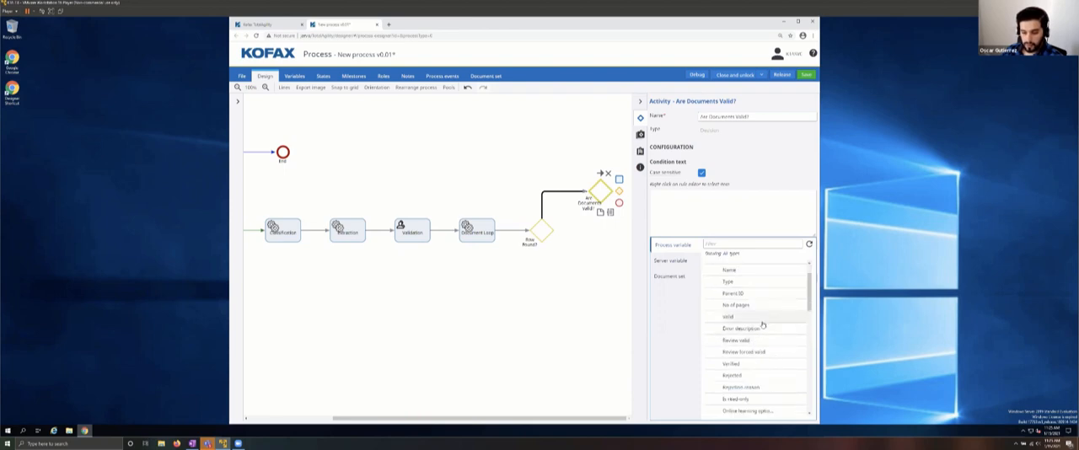
{"action": "scroll", "coordinate": [758, 375], "scroll_direction": "down", "scroll_amount": 1}
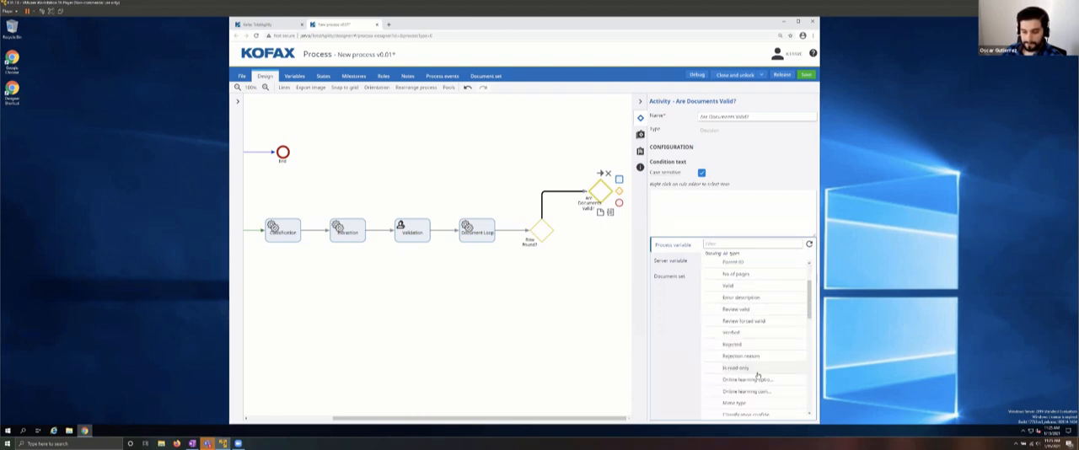
{"action": "left_click", "coordinate": [729, 286]}
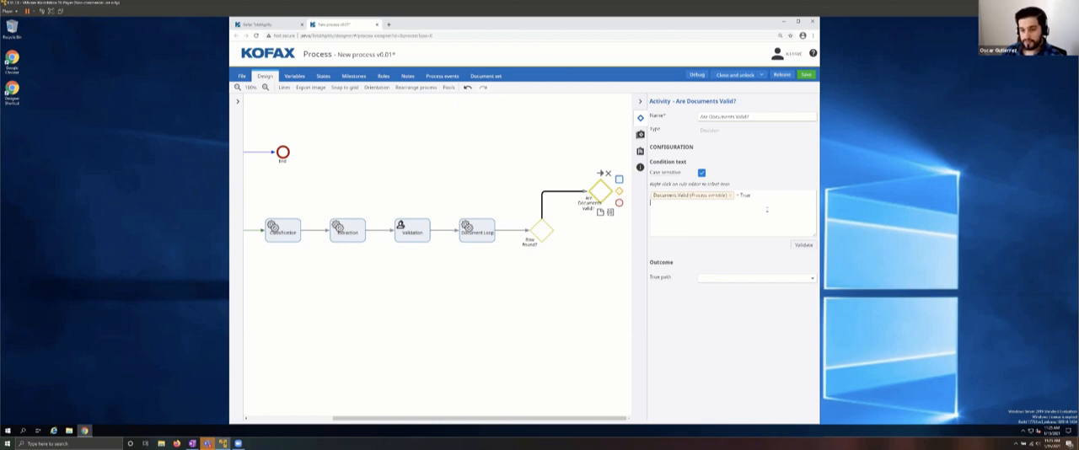
{"action": "left_click", "coordinate": [803, 245]}
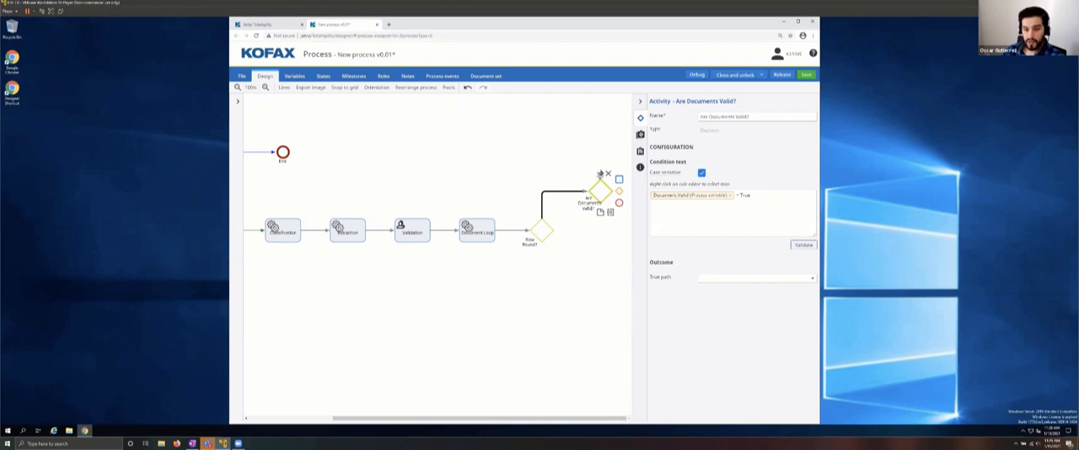
Step: Link Are Documents Valid? back to Document Loop and add another decision leading from it, placed higher in the diagram
{"action": "left_click_drag", "start_coordinate": [600, 173], "coordinate": [477, 221]}
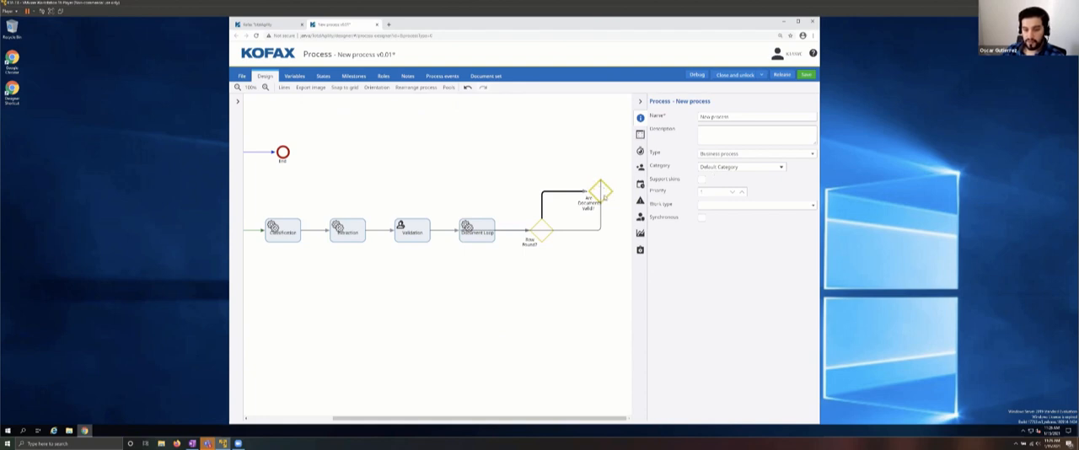
{"action": "left_click", "coordinate": [609, 194]}
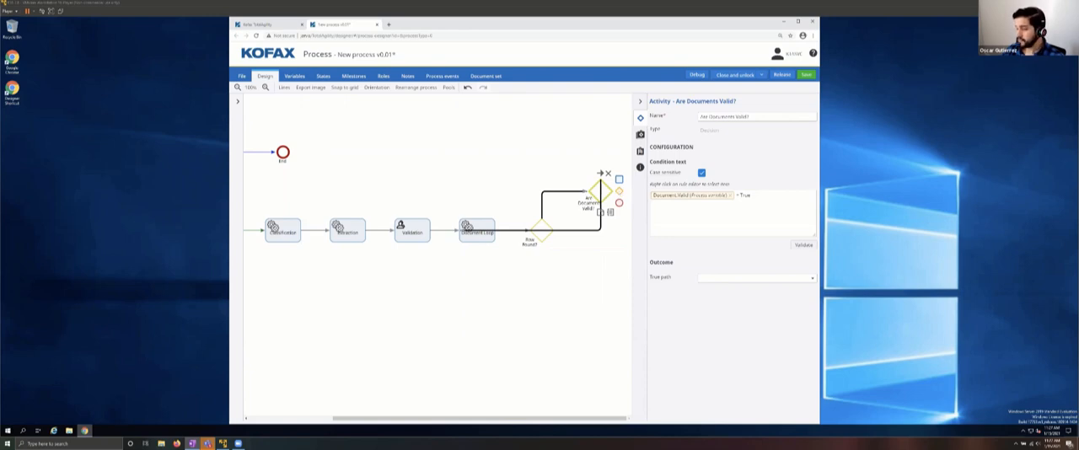
{"action": "left_click", "coordinate": [619, 193]}
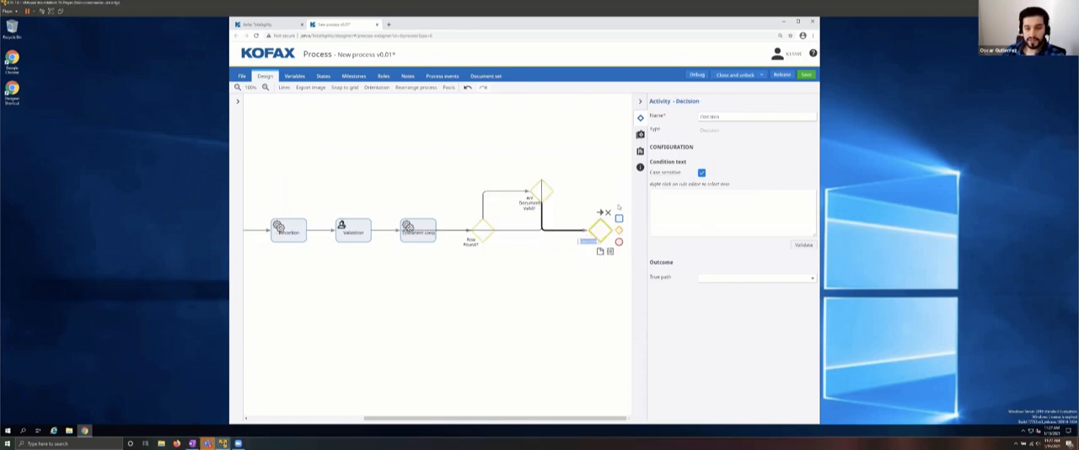
{"action": "left_click_drag", "start_coordinate": [600, 230], "coordinate": [595, 143]}
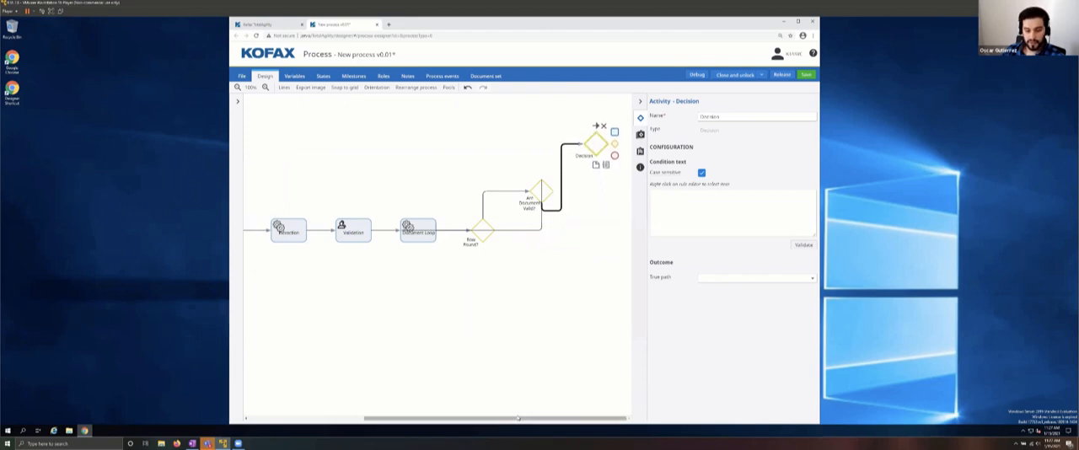
Step: Name the decision following Are Documents Valid? "Hold Folder exists?"
{"action": "double_click", "coordinate": [744, 117]}
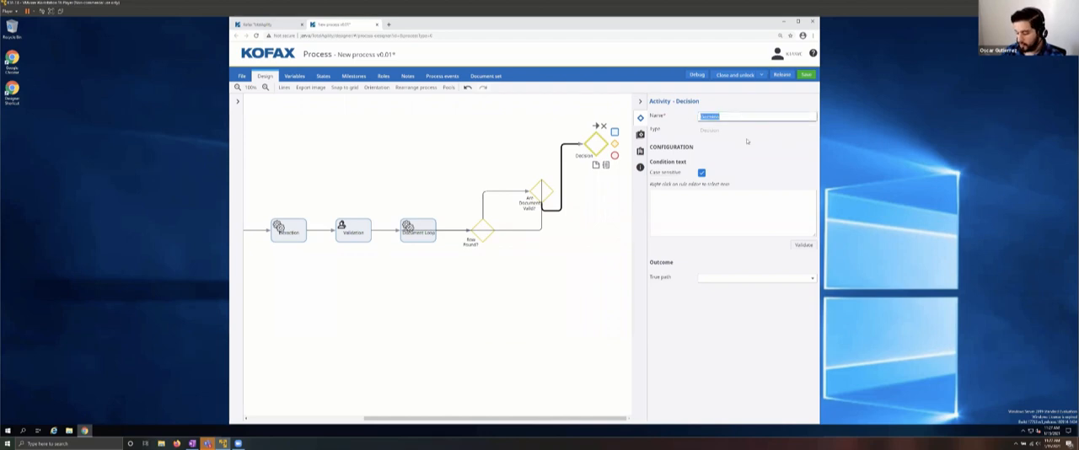
{"action": "type", "text": "Hold"}
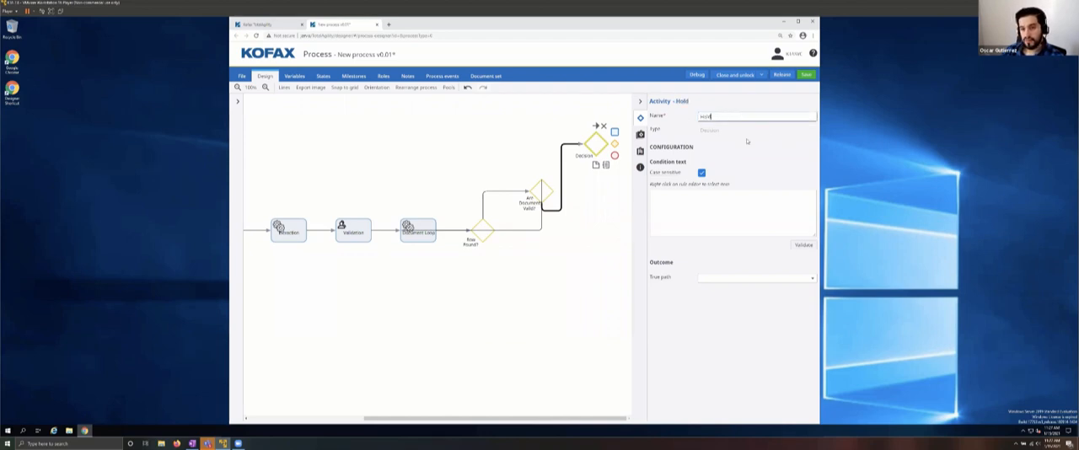
{"action": "type", "text": " Folder exis"}
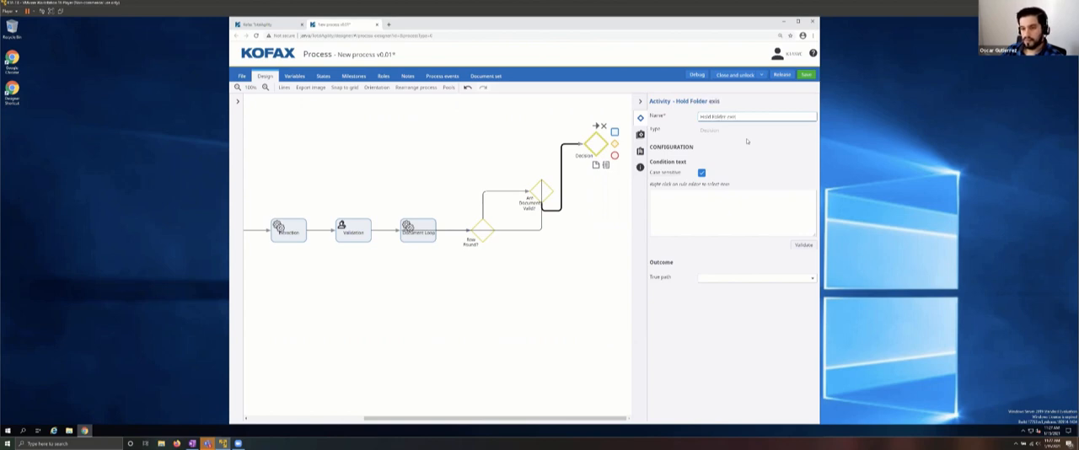
{"action": "type", "text": "ts?"}
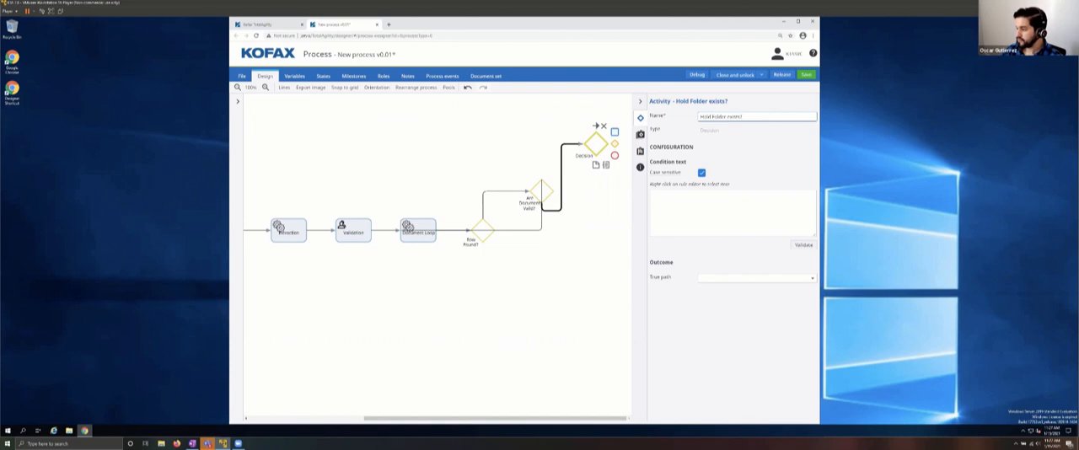
{"action": "key", "text": "alt+Tab"}
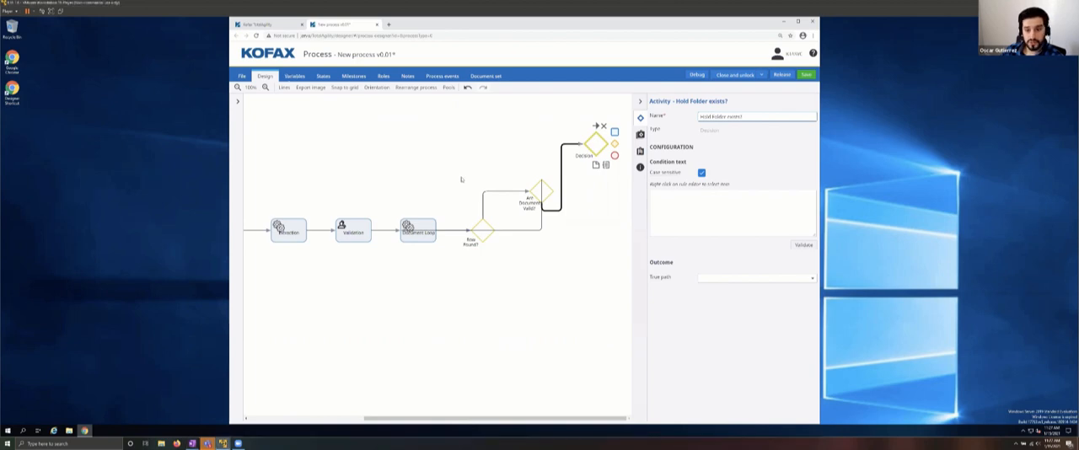
Step: Add a process variable named "Hold Folder Count" of type Short
{"action": "left_click", "coordinate": [296, 77]}
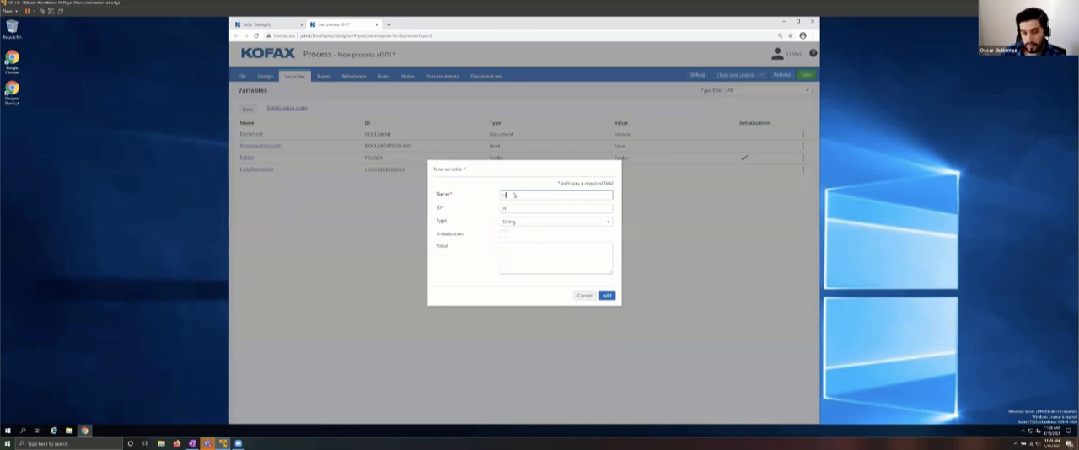
{"action": "type", "text": "older C"}
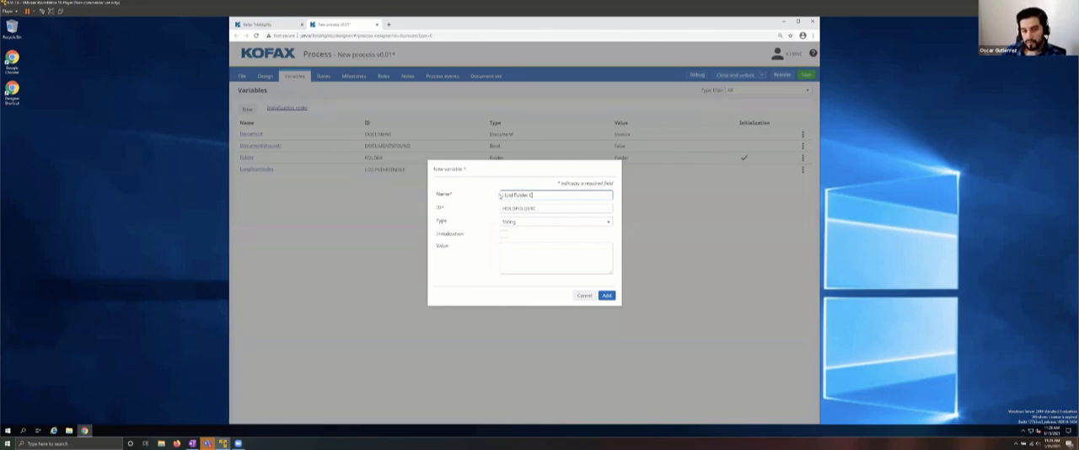
{"action": "type", "text": "ount"}
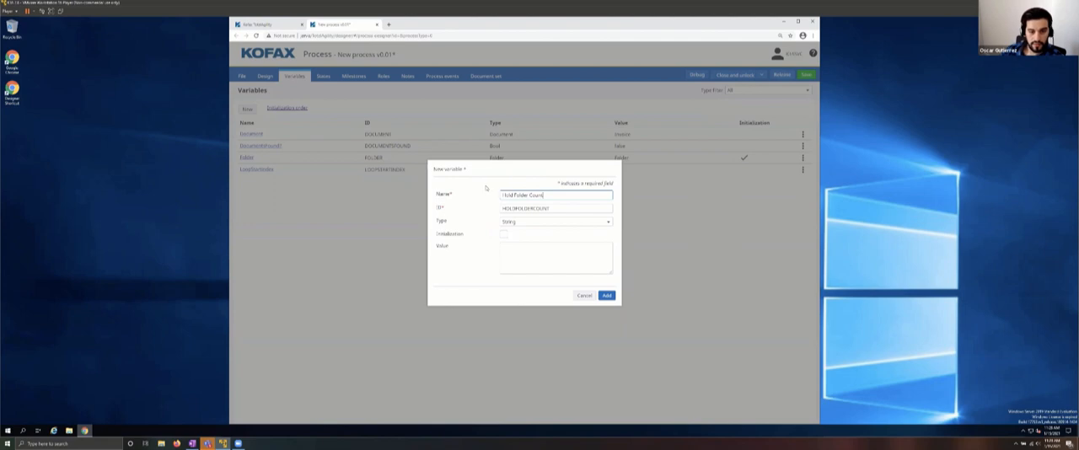
{"action": "left_click", "coordinate": [527, 221]}
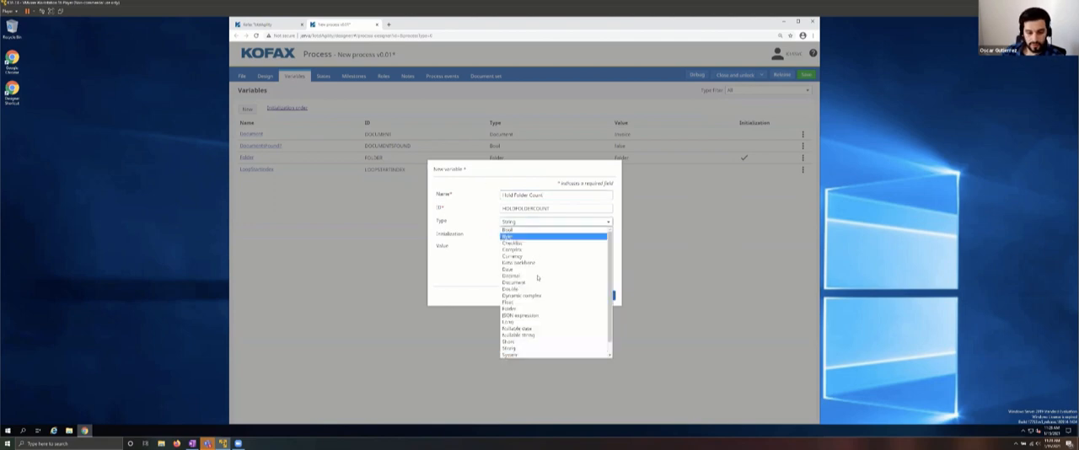
{"action": "left_click", "coordinate": [510, 342]}
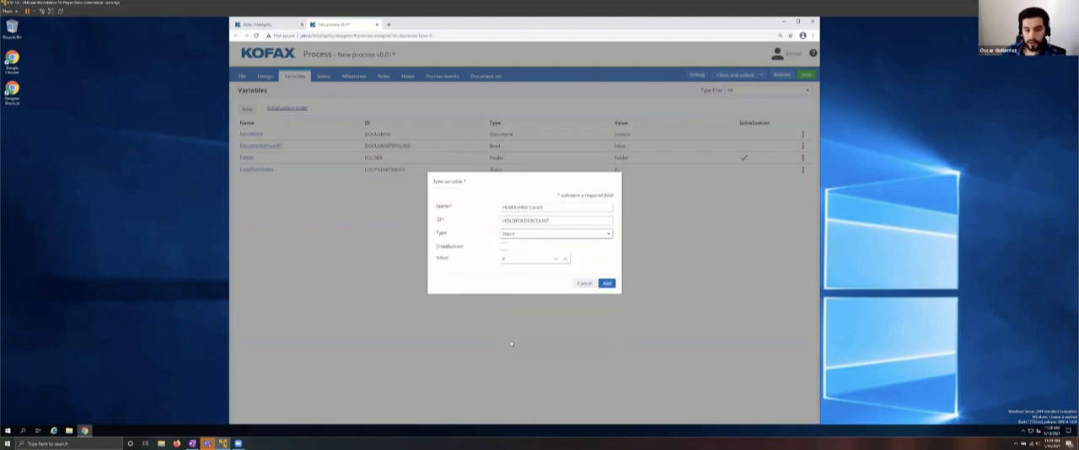
{"action": "left_click", "coordinate": [608, 284]}
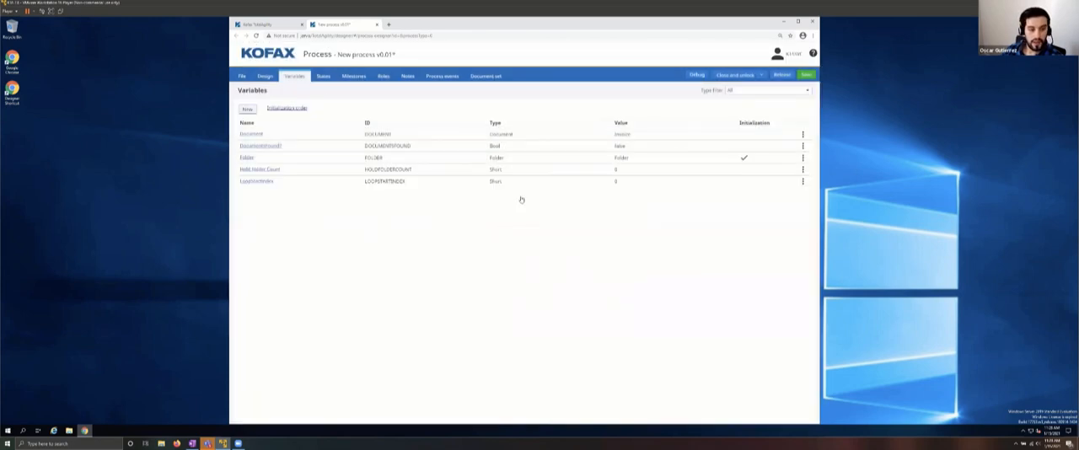
Step: Set the Hold Folder exists? decision's condition to compare the Hold Folder Count process variable with 0
{"action": "left_click", "coordinate": [262, 77]}
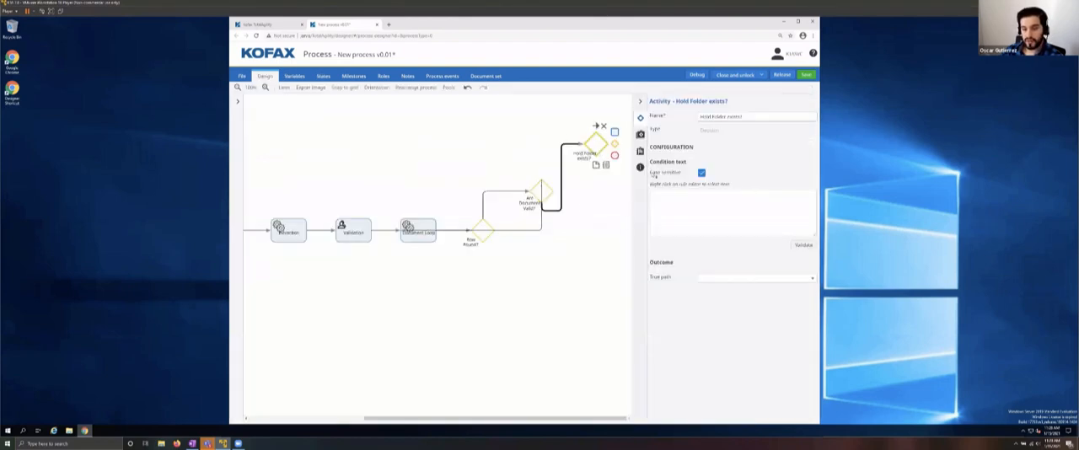
{"action": "left_click", "coordinate": [655, 198]}
{"action": "right_click", "coordinate": [680, 204]}
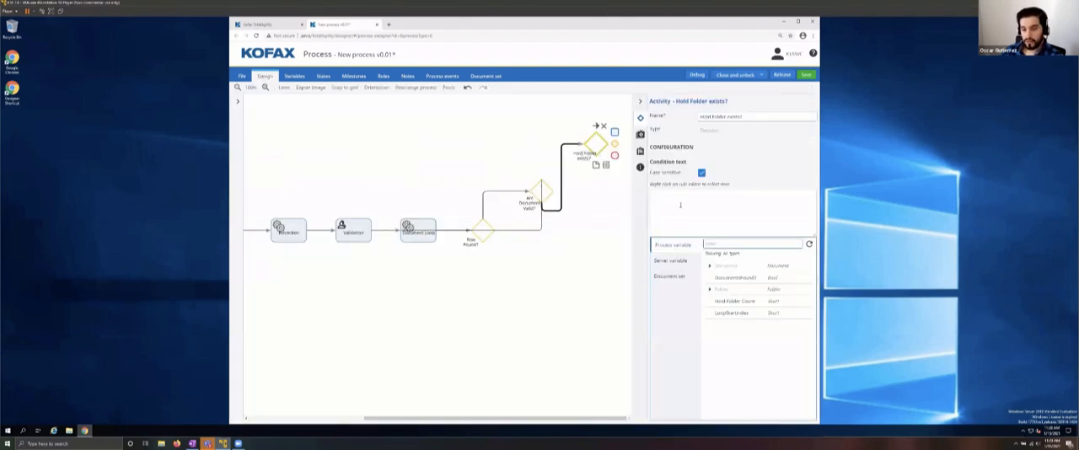
{"action": "left_click", "coordinate": [732, 305]}
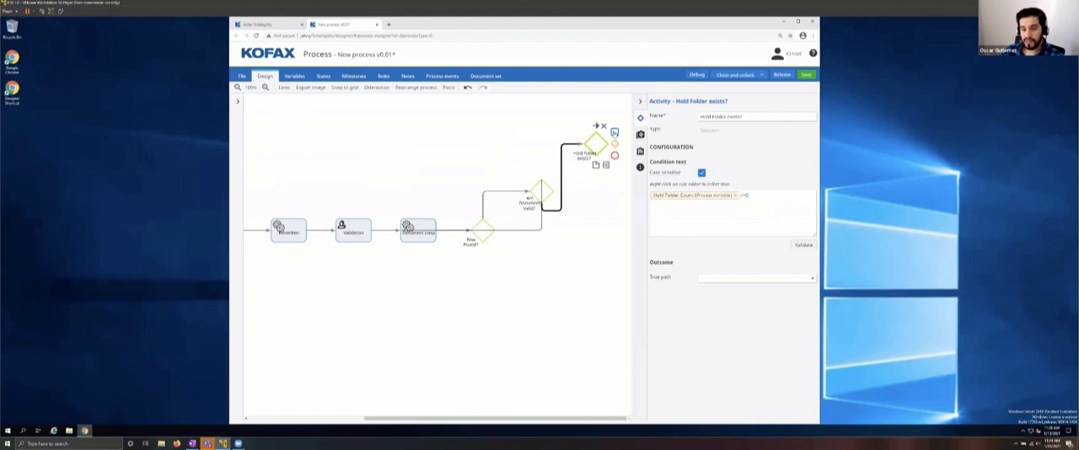
Step: Add an activity after Hold Folder exists?, name it "Create Hold Folder" and make it a .NET activity
{"action": "left_click", "coordinate": [615, 132]}
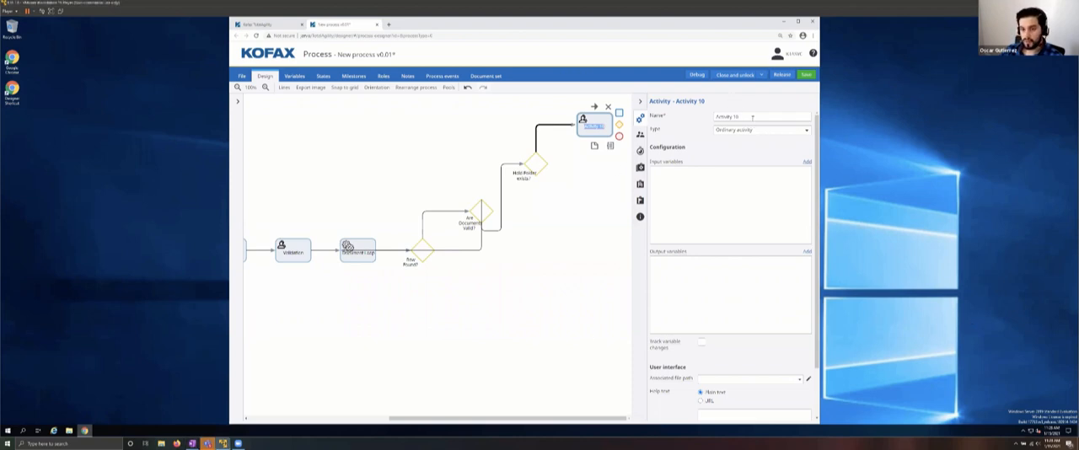
{"action": "left_click_drag", "start_coordinate": [752, 118], "coordinate": [692, 119]}
{"action": "type", "text": "Create Hold"}
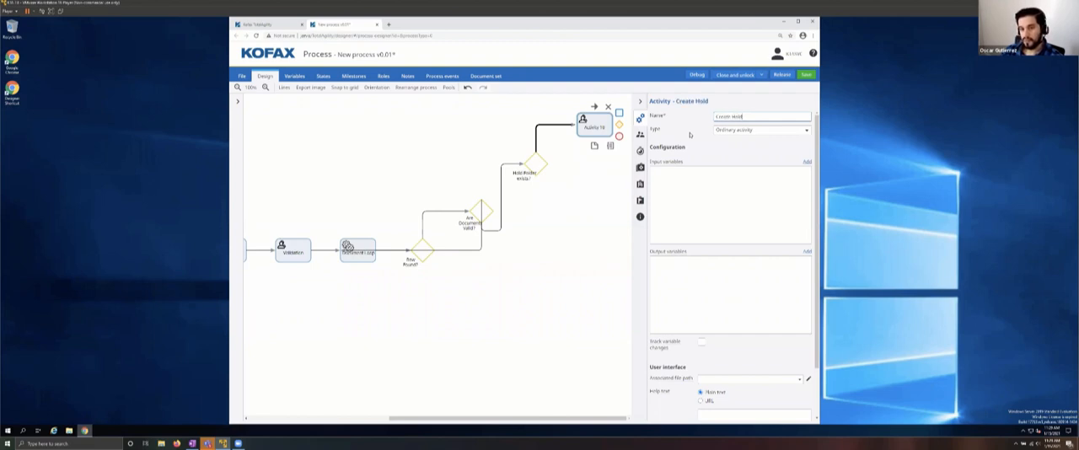
{"action": "type", "text": " Folder"}
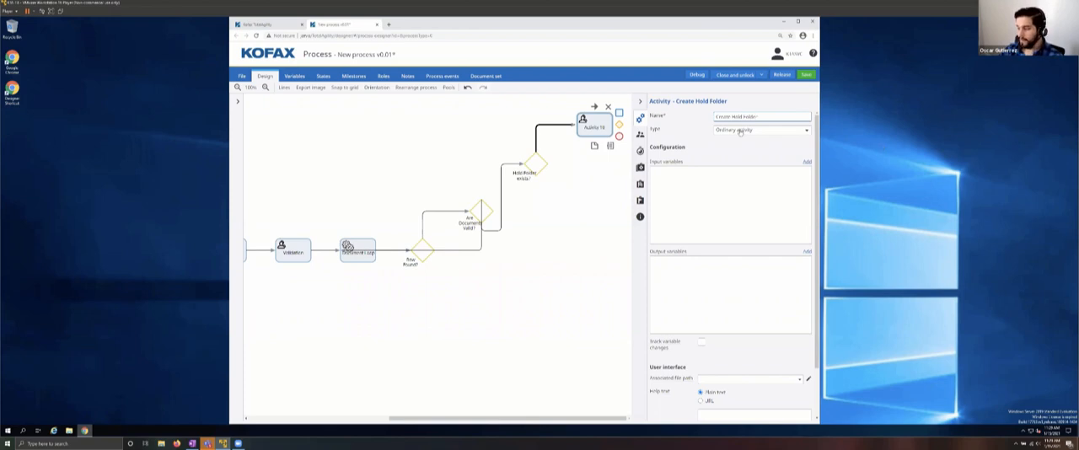
{"action": "left_click", "coordinate": [740, 131]}
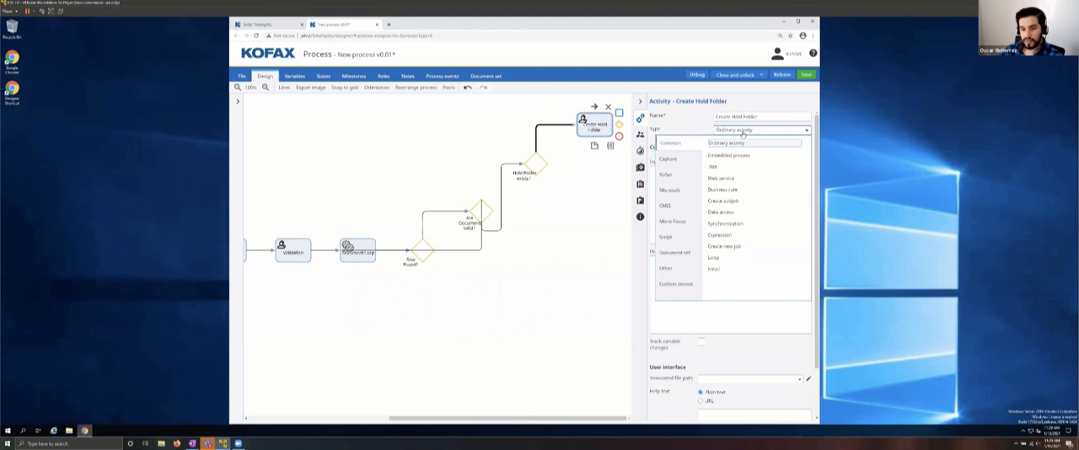
{"action": "left_click", "coordinate": [713, 166]}
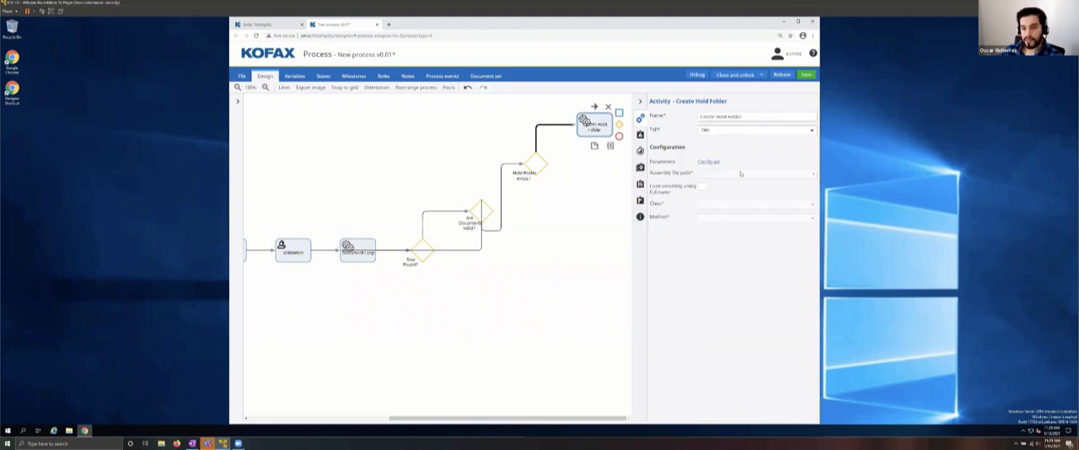
Step: Configure the Create Hold Folder activity to use the TotalAgility.Sdk.dll local assembly, picked from all categories
{"action": "left_click", "coordinate": [709, 165]}
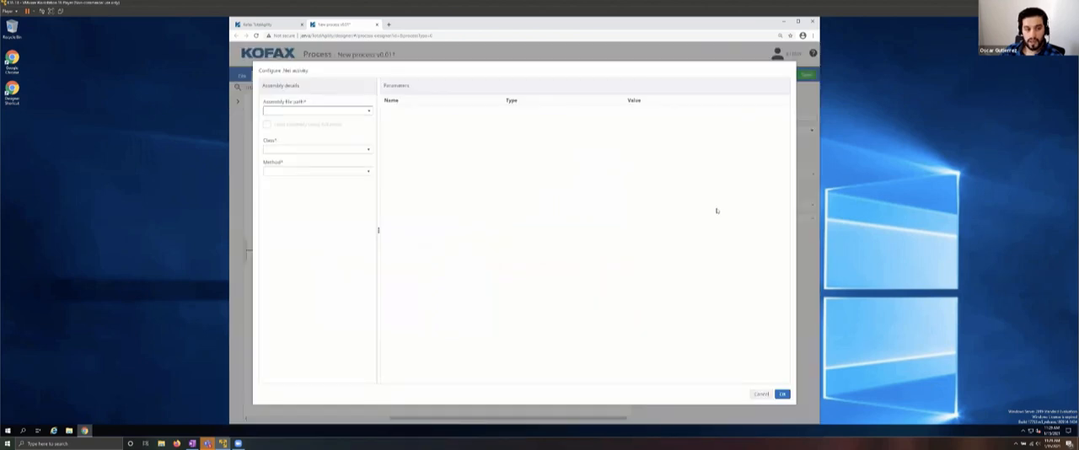
{"action": "left_click", "coordinate": [372, 113]}
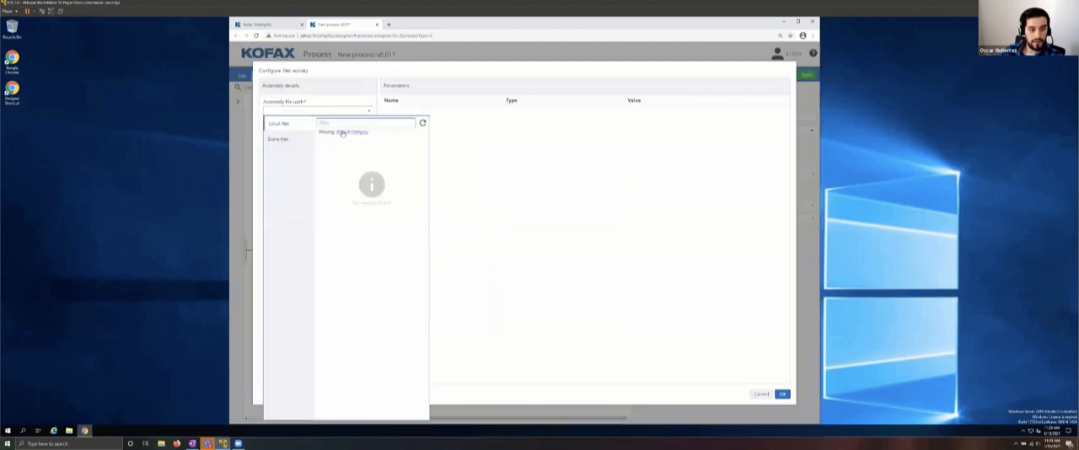
{"action": "left_click", "coordinate": [340, 132]}
{"action": "left_click", "coordinate": [341, 155]}
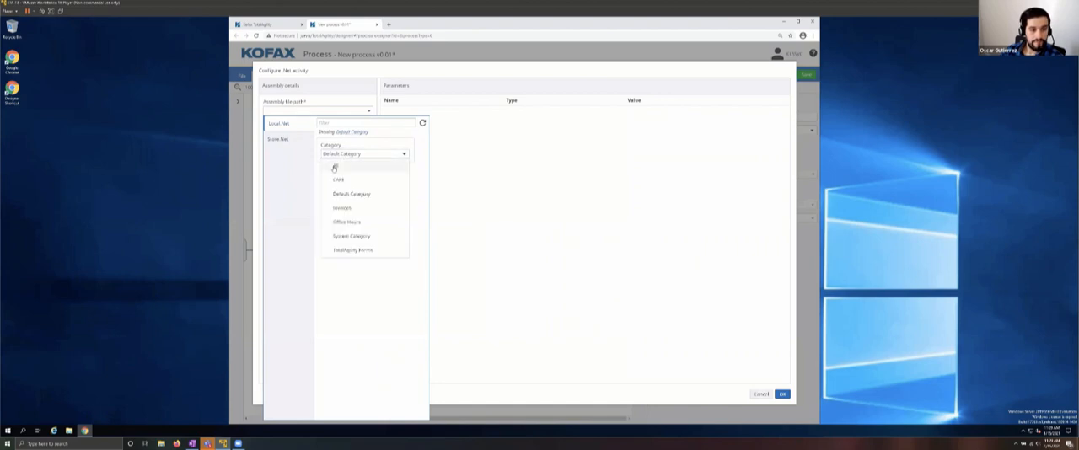
{"action": "left_click", "coordinate": [337, 166]}
{"action": "left_click", "coordinate": [344, 181]}
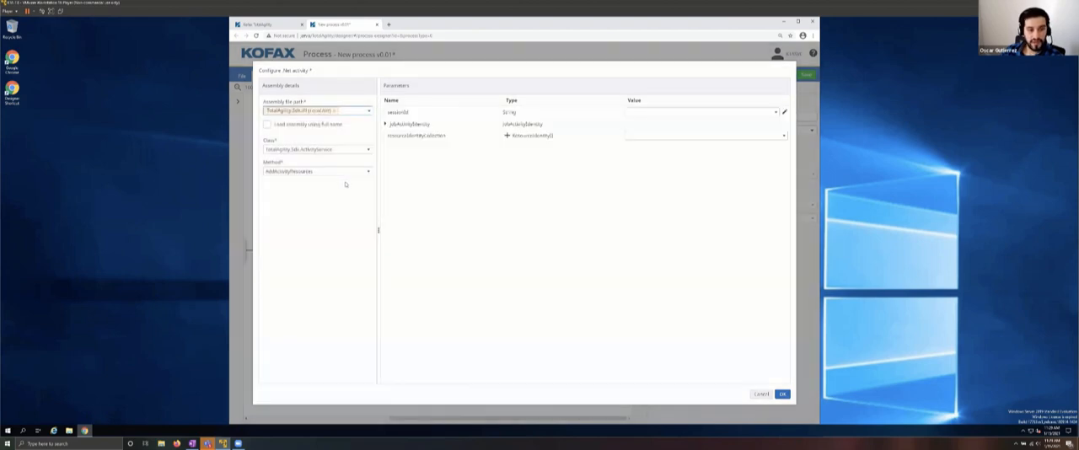
Step: Set the .NET activity's class to TotalAgility.Sdk.CaptureDocumentService and its method to CreateFolder
{"action": "left_click", "coordinate": [302, 151]}
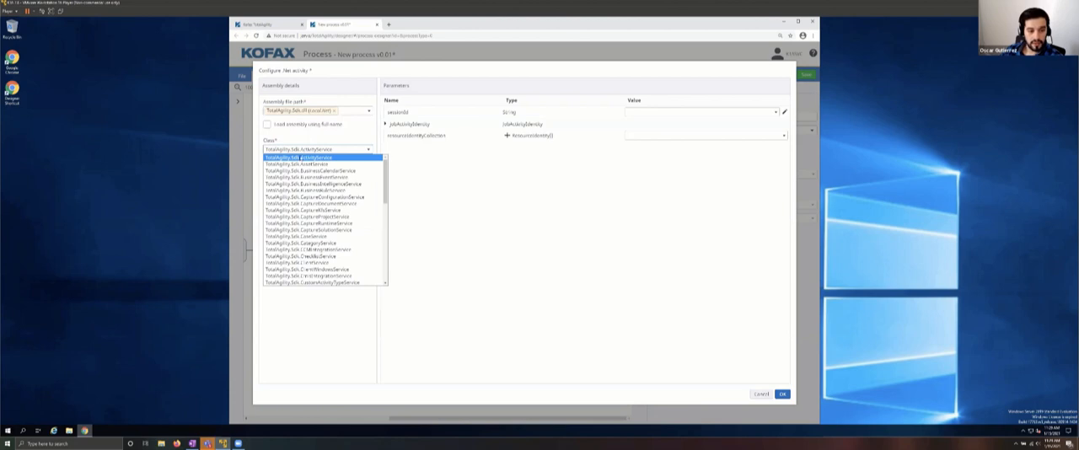
{"action": "left_click", "coordinate": [314, 203]}
{"action": "left_click", "coordinate": [295, 171]}
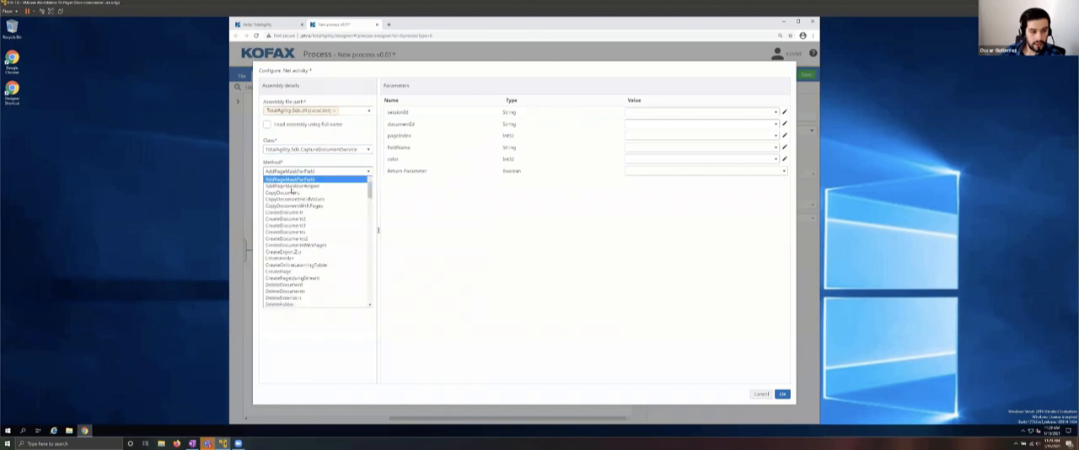
{"action": "left_click", "coordinate": [283, 259]}
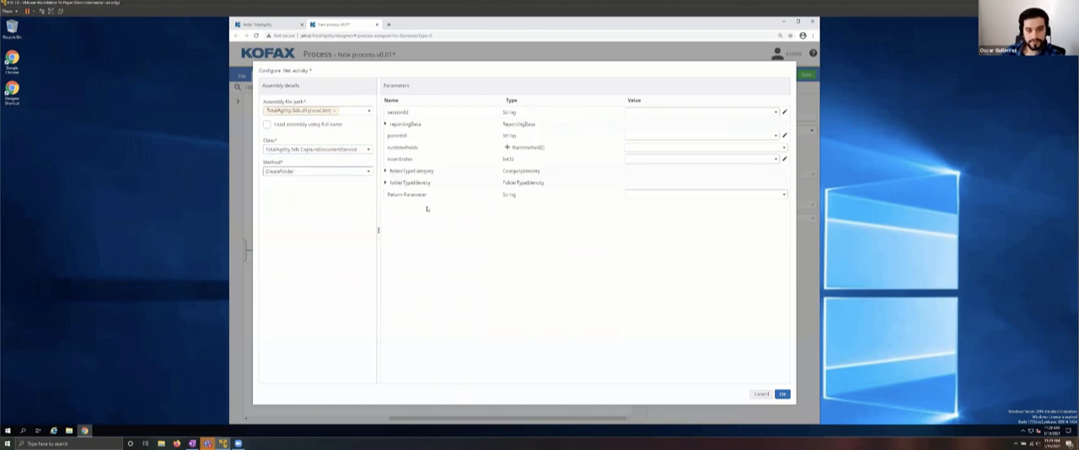
Step: Assign the server variable SPP_SYSTEM_SESSION_ID, found across all categories, to the sessionId parameter
{"action": "left_click", "coordinate": [677, 111]}
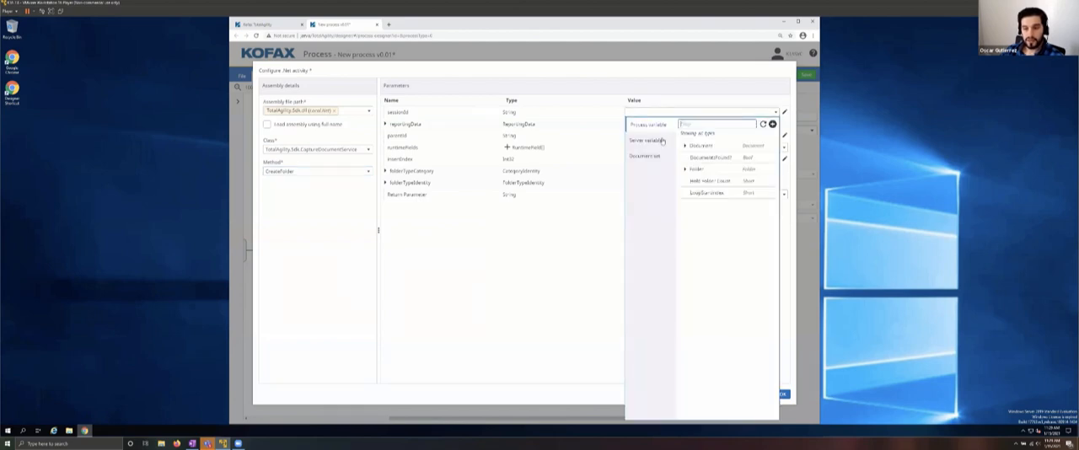
{"action": "left_click", "coordinate": [660, 141]}
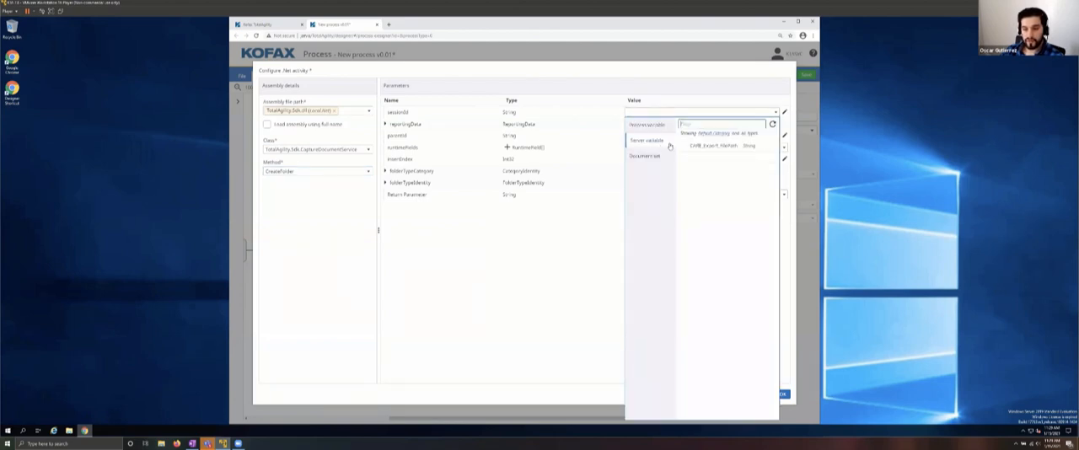
{"action": "left_click", "coordinate": [747, 133]}
{"action": "left_click", "coordinate": [700, 157]}
{"action": "left_click", "coordinate": [713, 178]}
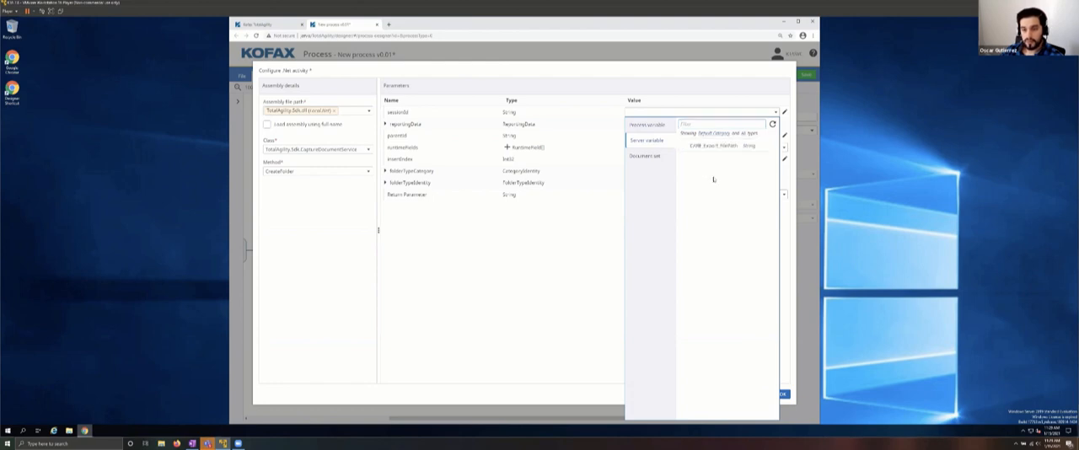
{"action": "left_click", "coordinate": [745, 134]}
{"action": "left_click", "coordinate": [701, 156]}
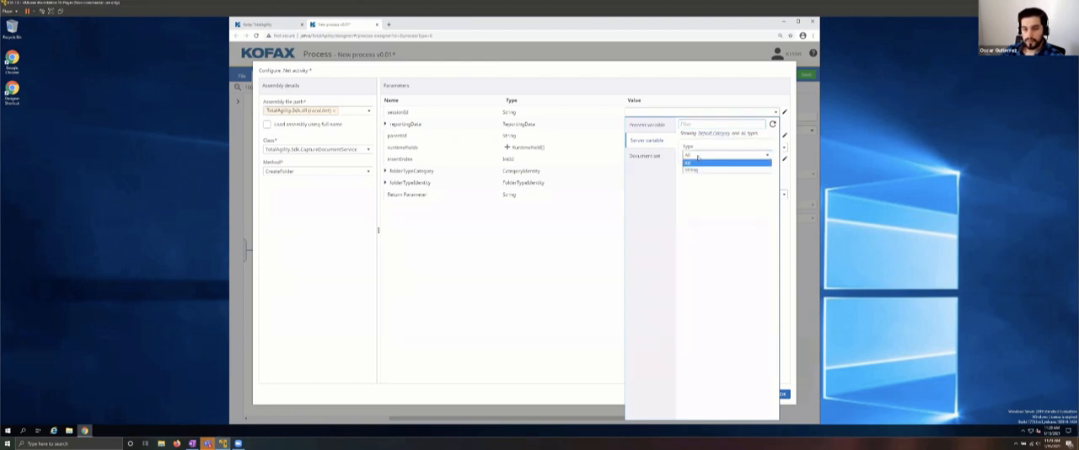
{"action": "left_click", "coordinate": [690, 163]}
{"action": "left_click", "coordinate": [712, 134]}
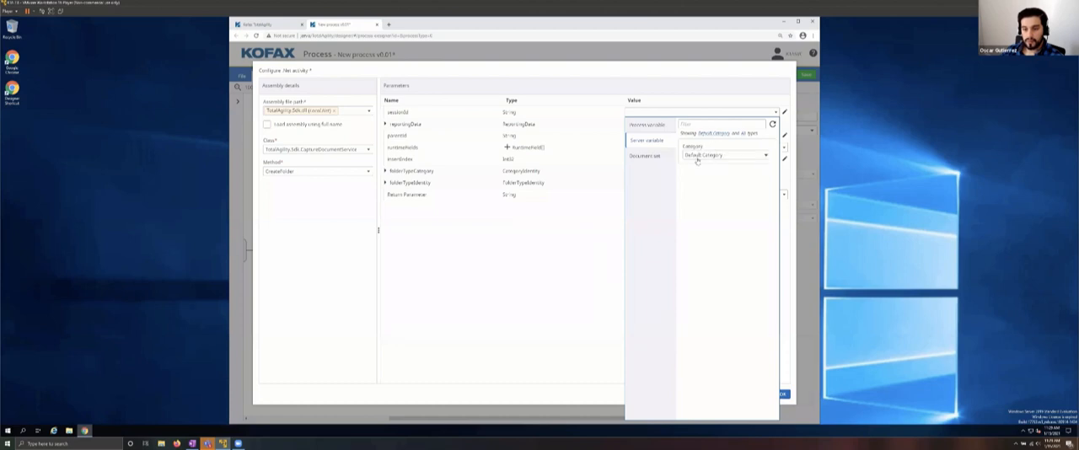
{"action": "left_click", "coordinate": [698, 157]}
{"action": "left_click", "coordinate": [698, 166]}
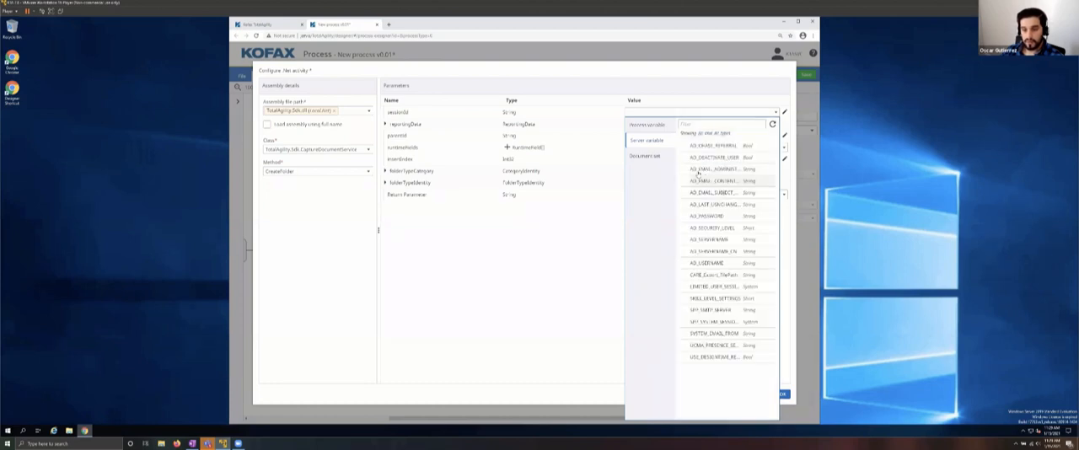
{"action": "left_click", "coordinate": [730, 324]}
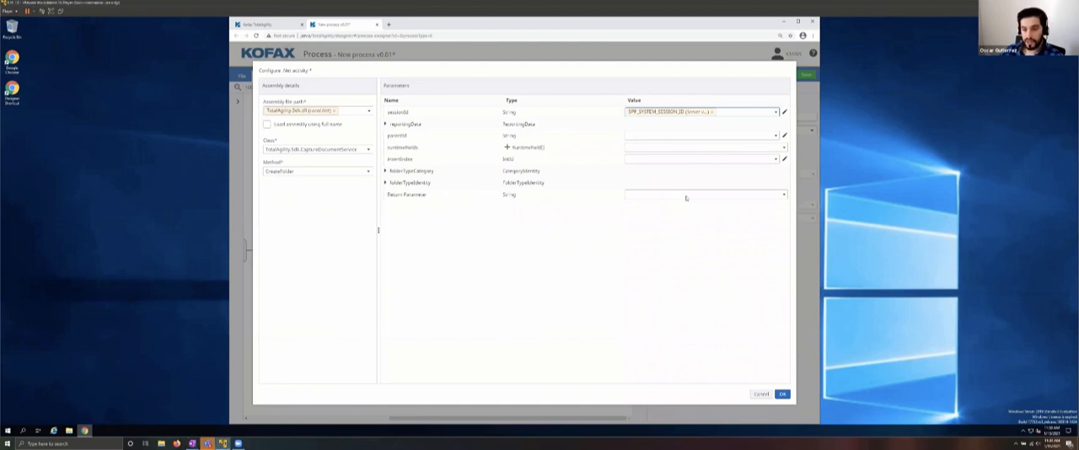
Step: Create a string process variable named "Hold Folder ID" and assign it to the CreateFolder method's return parameter
{"action": "left_click", "coordinate": [784, 197]}
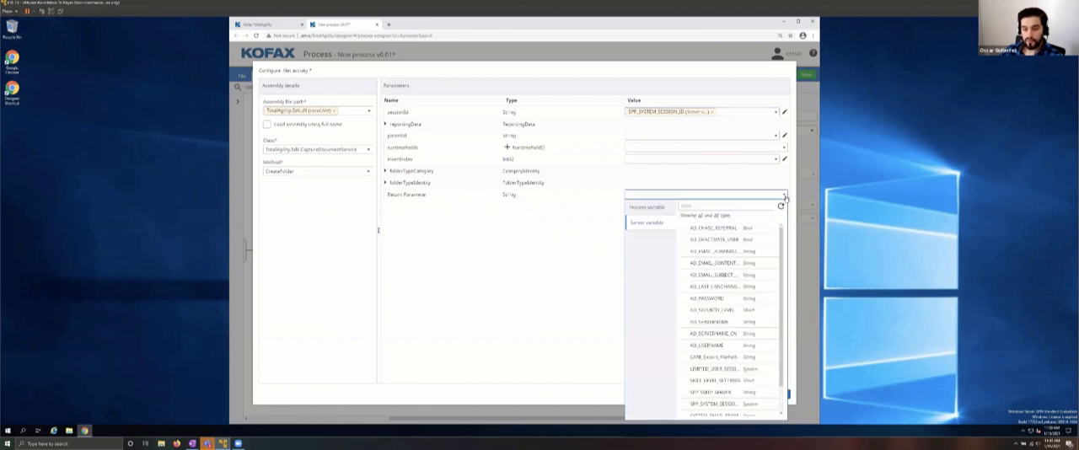
{"action": "left_click", "coordinate": [649, 208]}
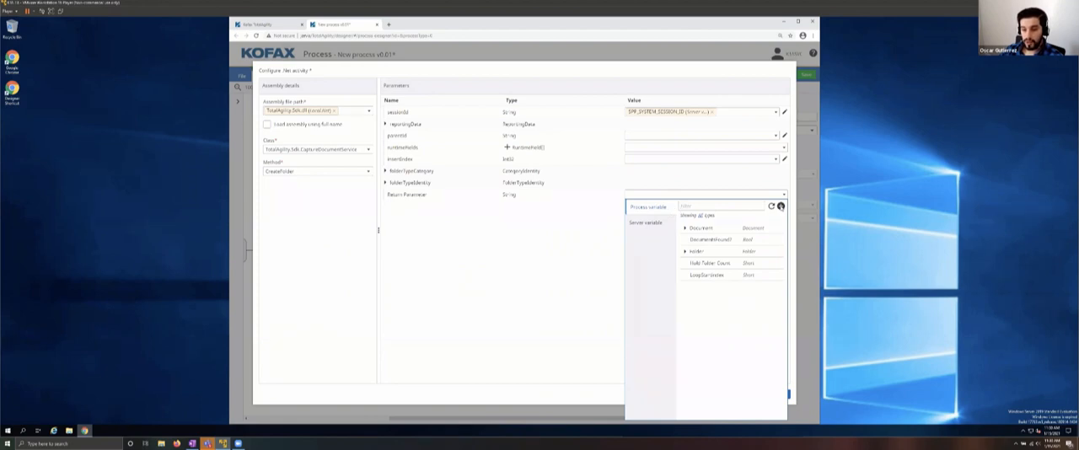
{"action": "left_click", "coordinate": [781, 207]}
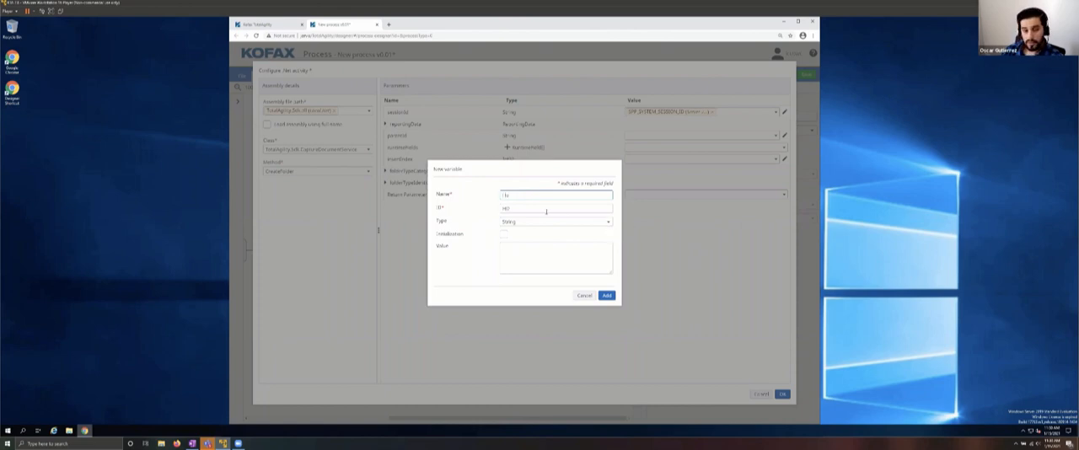
{"action": "type", "text": "Child Folder I"}
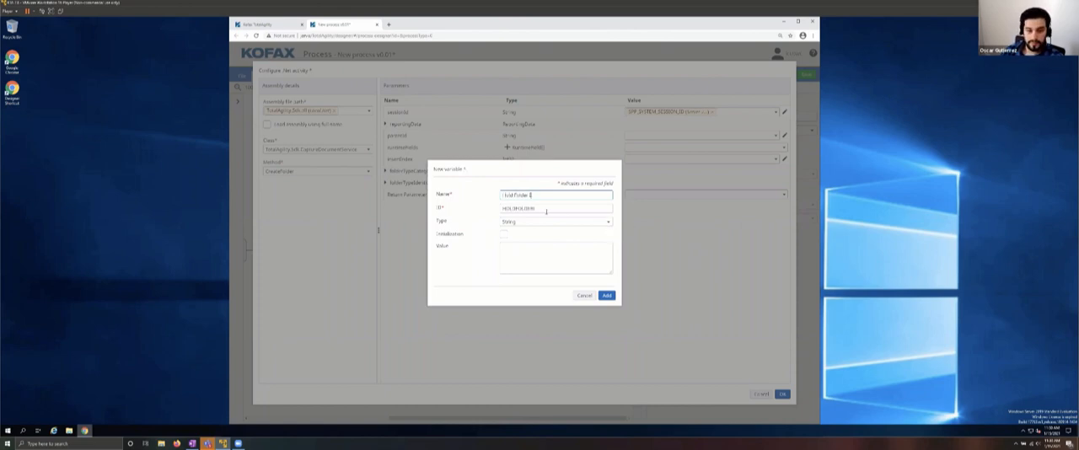
{"action": "type", "text": "D"}
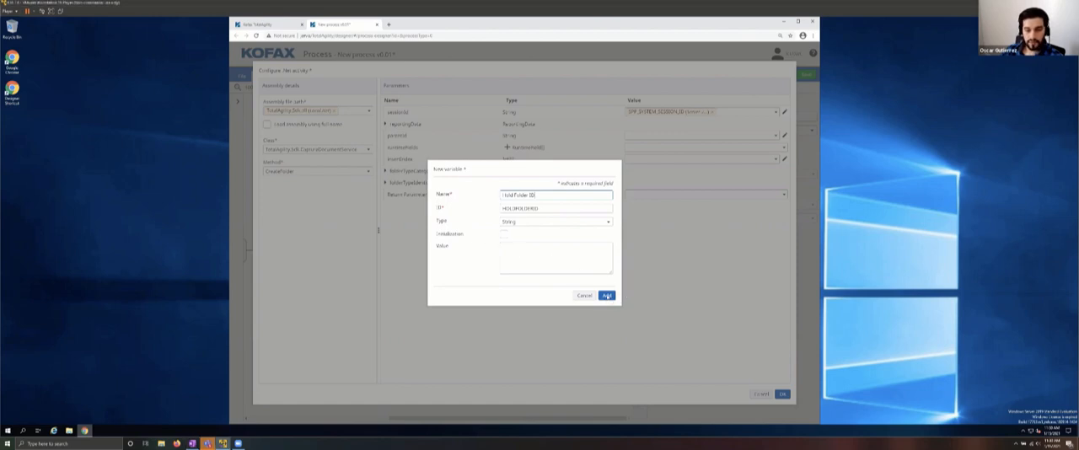
{"action": "left_click", "coordinate": [606, 296]}
{"action": "left_click", "coordinate": [766, 197]}
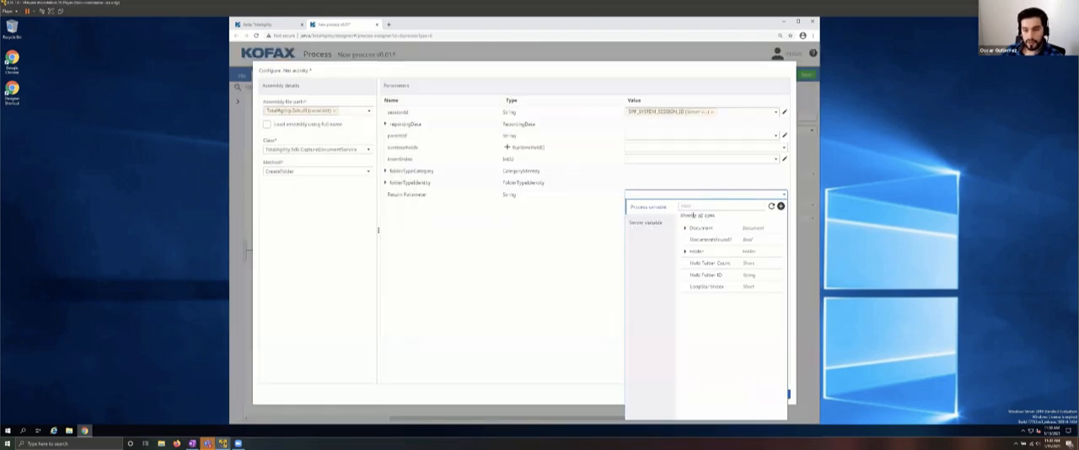
{"action": "left_click", "coordinate": [706, 275]}
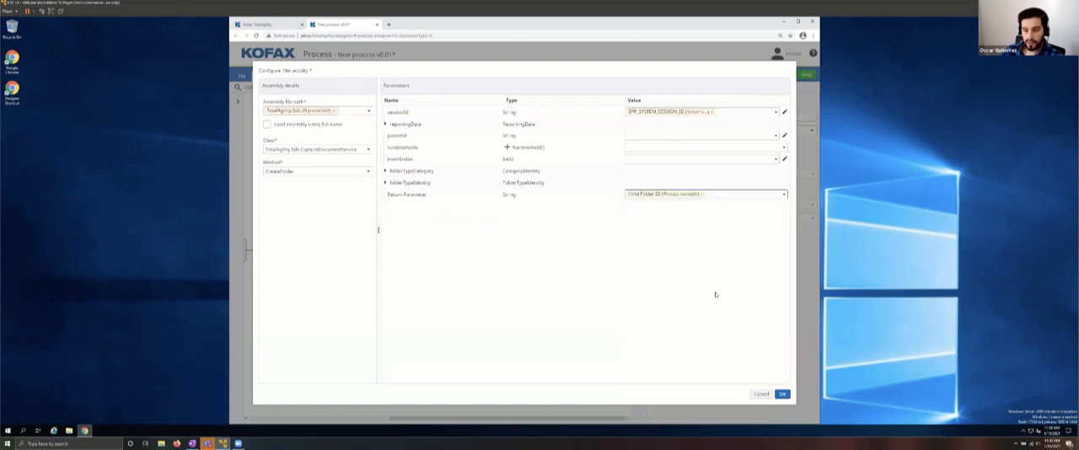
Step: Confirm the .NET configuration and add an Expression activity named "Update Folder" after Create Hold Folder
{"action": "left_click", "coordinate": [782, 395]}
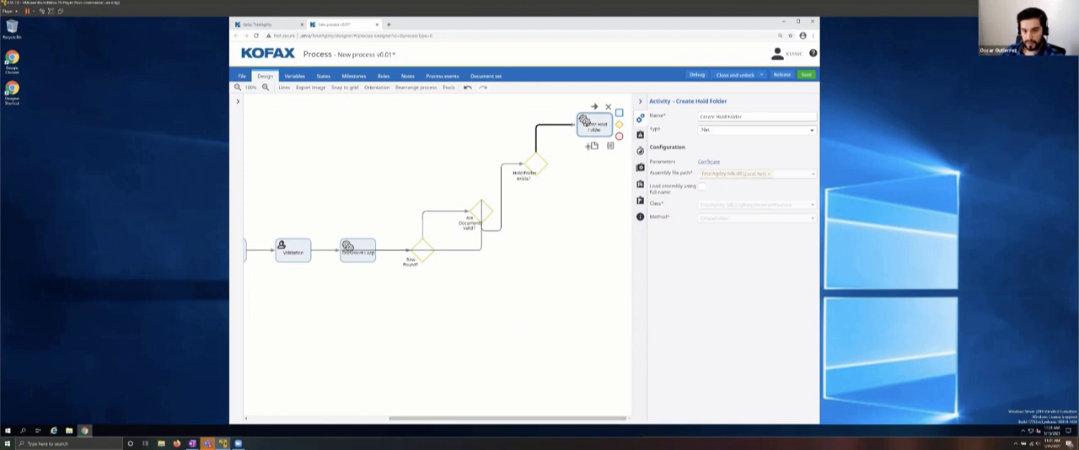
{"action": "left_click", "coordinate": [619, 113]}
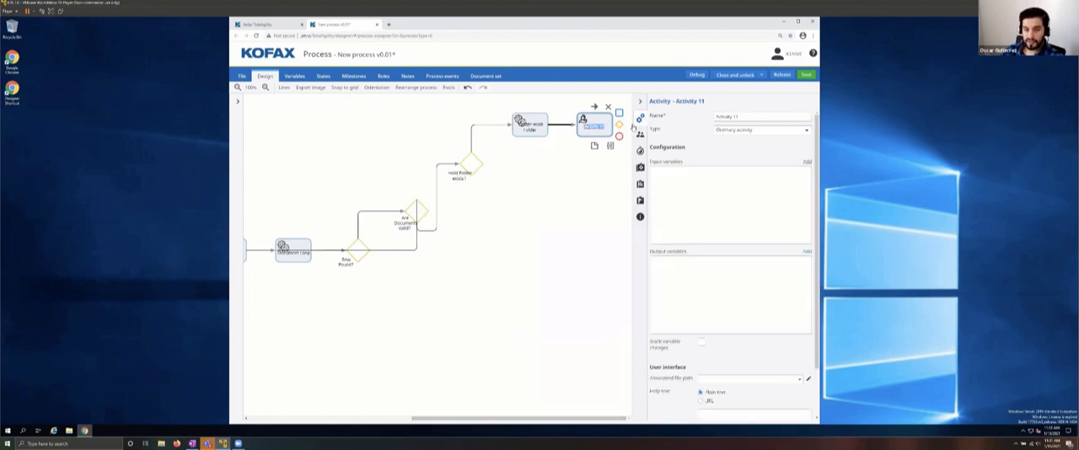
{"action": "left_click_drag", "start_coordinate": [765, 116], "coordinate": [669, 121]}
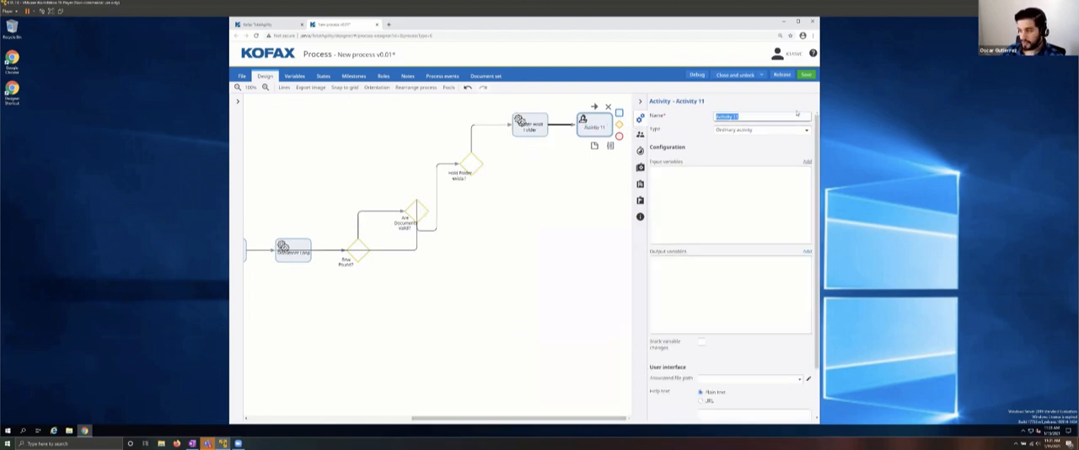
{"action": "type", "text": "Up"}
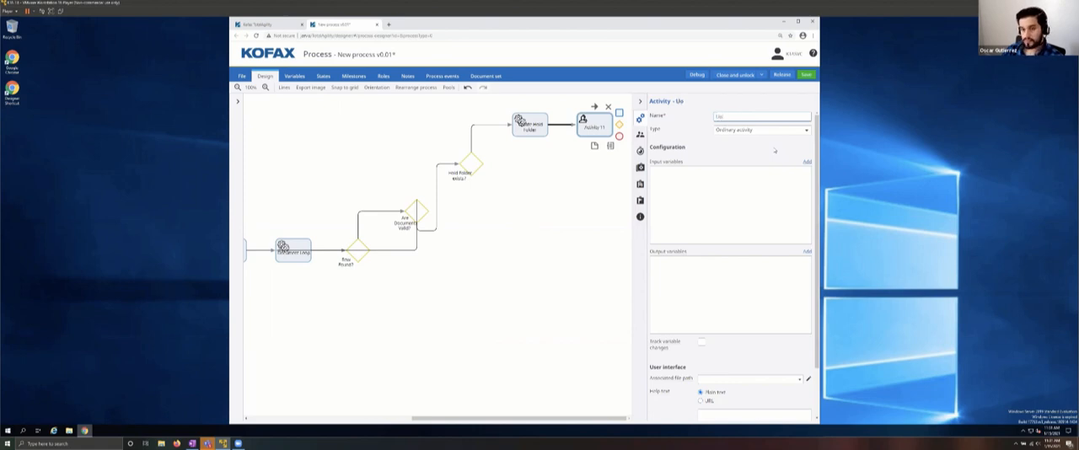
{"action": "type", "text": "Pda"}
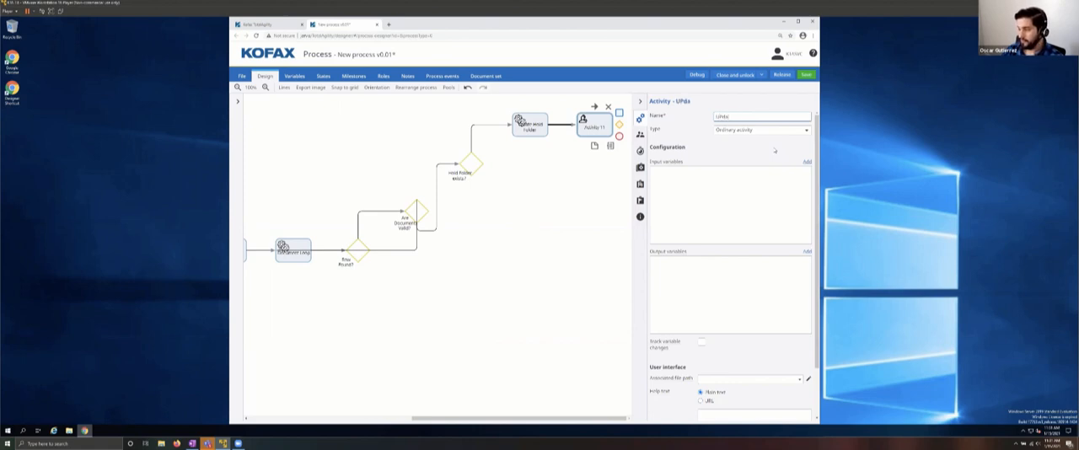
{"action": "type", "text": "te Folder"}
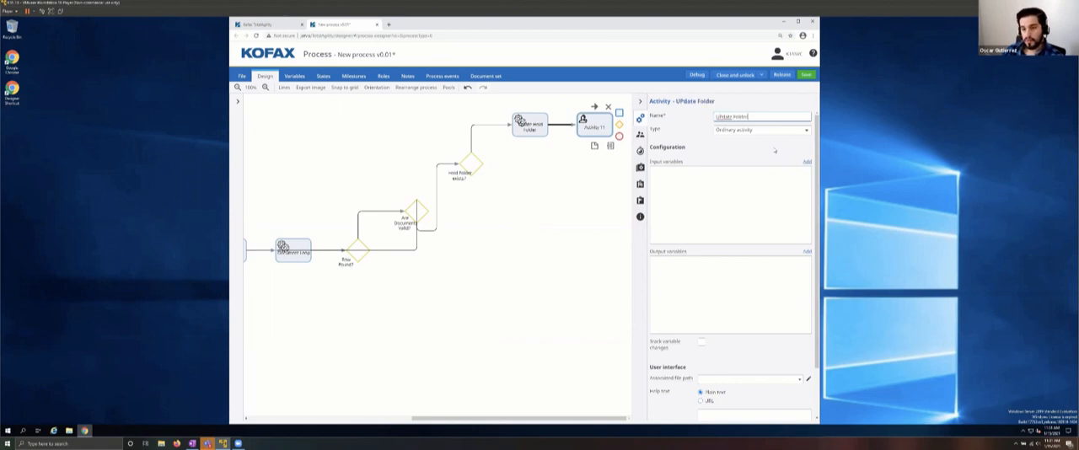
{"action": "key", "text": "BackSpace"}
{"action": "key", "text": "BackSpace"}
{"action": "key", "text": "BackSpace"}
{"action": "key", "text": "BackSpace"}
{"action": "key", "text": "BackSpace"}
{"action": "key", "text": "BackSpace"}
{"action": "key", "text": "BackSpace"}
{"action": "key", "text": "BackSpace"}
{"action": "key", "text": "BackSpace"}
{"action": "key", "text": "BackSpace"}
{"action": "key", "text": "BackSpace"}
{"action": "type", "text": "U"}
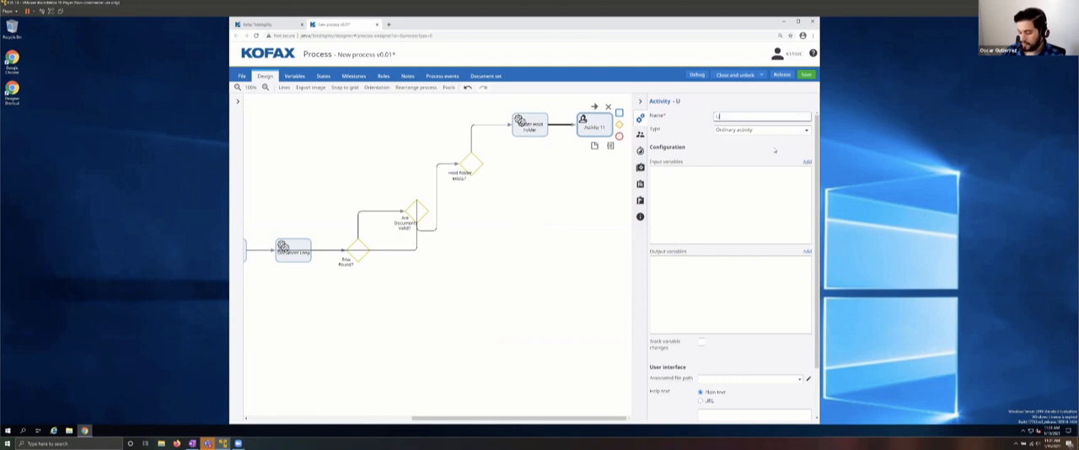
{"action": "type", "text": "pdate Folder"}
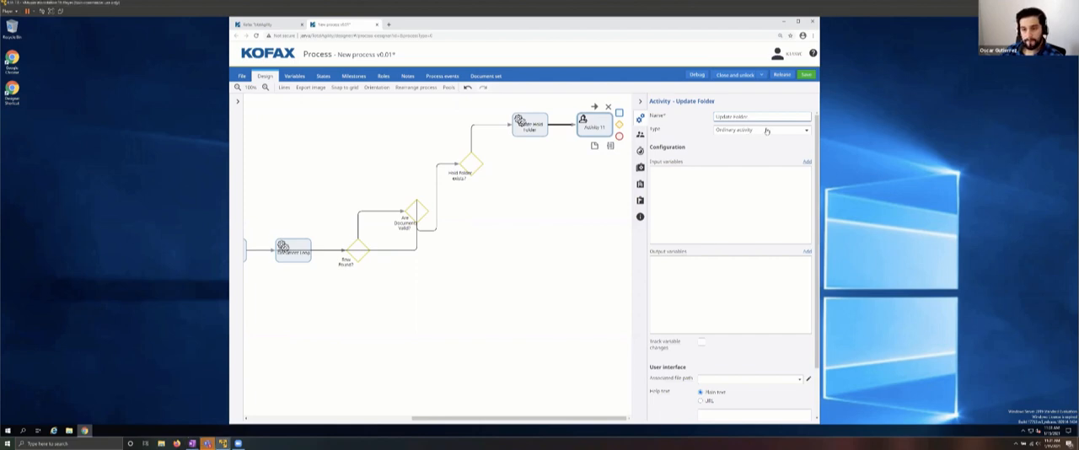
{"action": "left_click", "coordinate": [806, 130]}
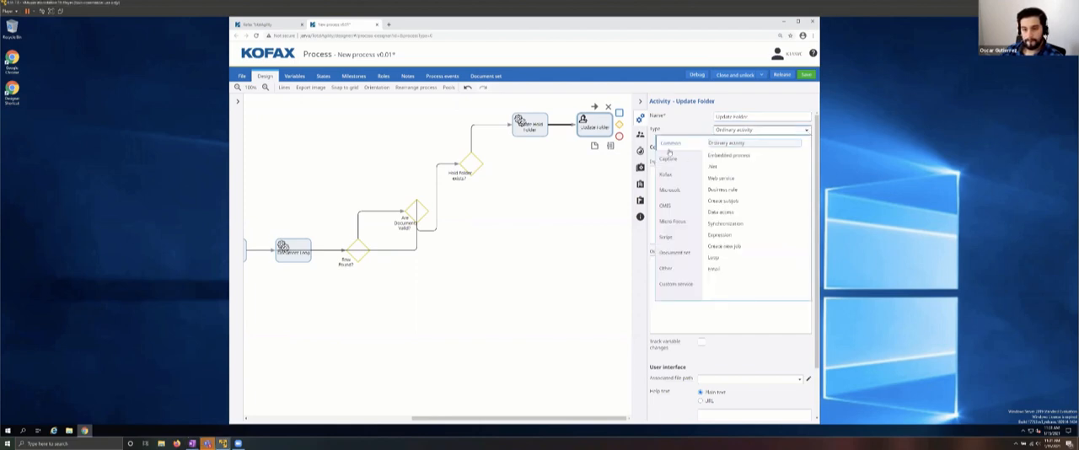
{"action": "left_click", "coordinate": [719, 235]}
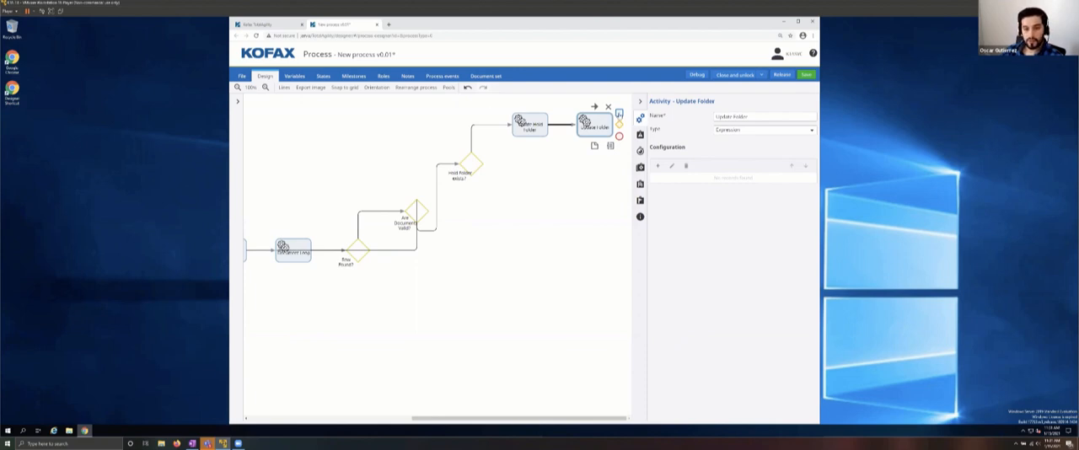
Step: Add an activity after Update Folder, place it below the Hold Folder exists? decision, and link that decision to it
{"action": "left_click", "coordinate": [619, 113]}
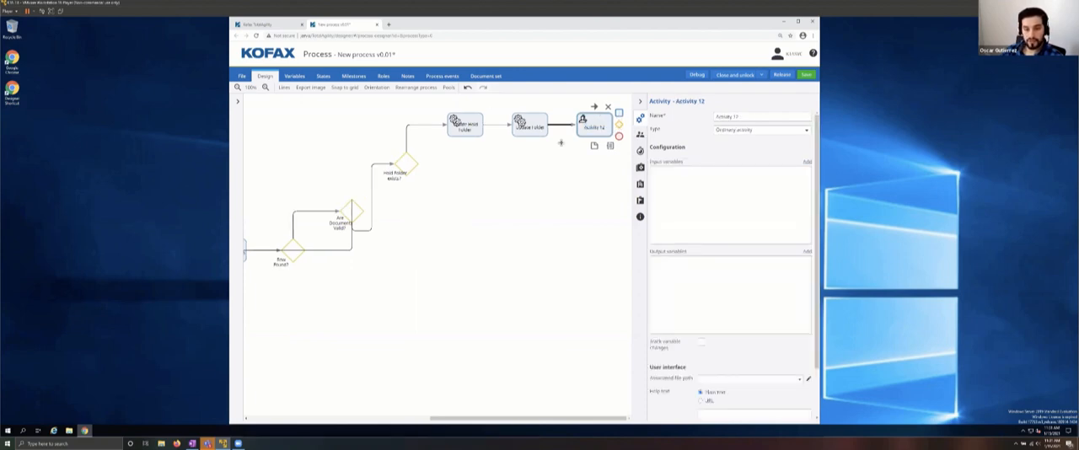
{"action": "left_click_drag", "start_coordinate": [595, 125], "coordinate": [461, 219]}
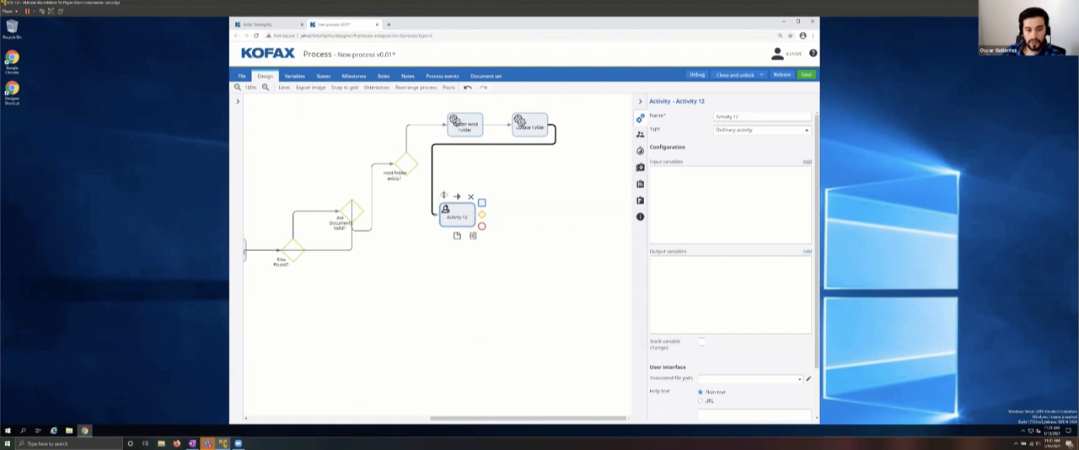
{"action": "left_click", "coordinate": [408, 163]}
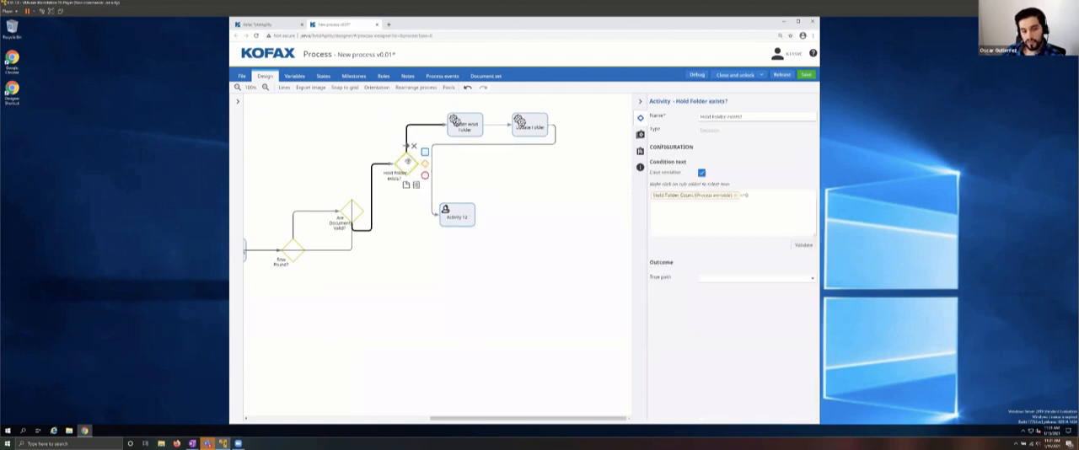
{"action": "left_click_drag", "start_coordinate": [412, 148], "coordinate": [445, 224]}
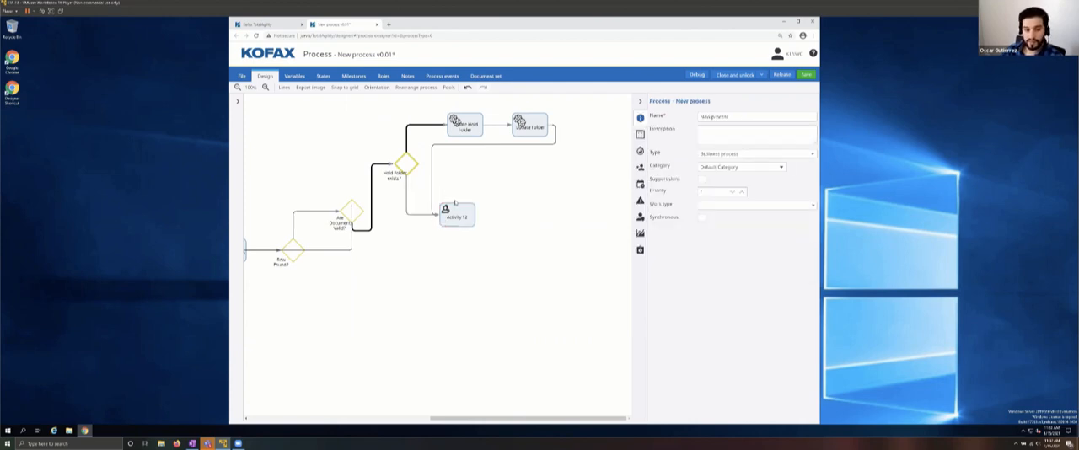
Step: Rename the new activity below the decision to "Move to Hold Folder" and set its type to .NET
{"action": "left_click", "coordinate": [458, 216]}
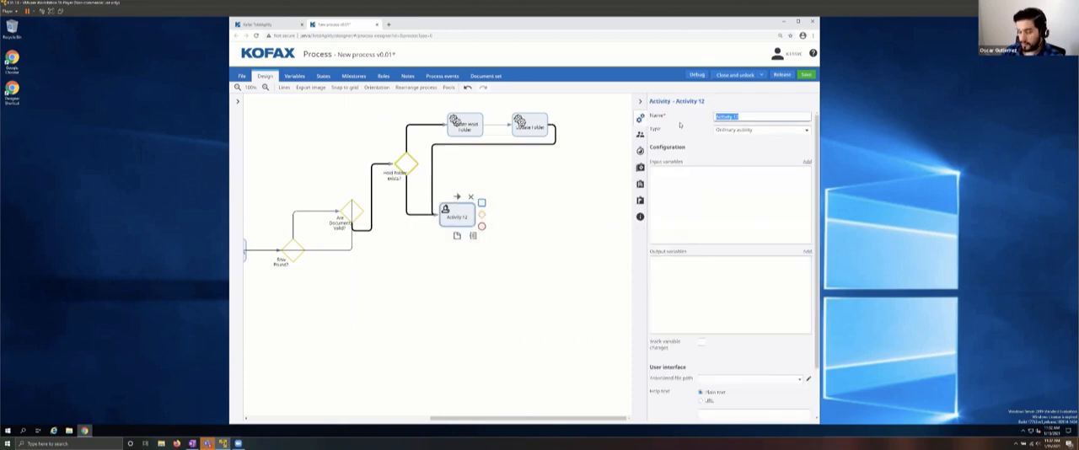
{"action": "type", "text": "Mope to"}
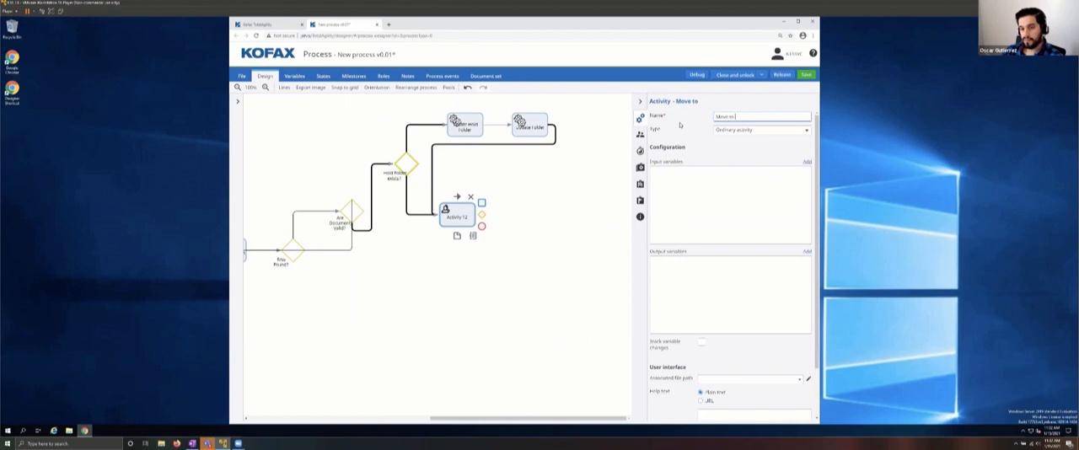
{"action": "type", "text": " Hold F"}
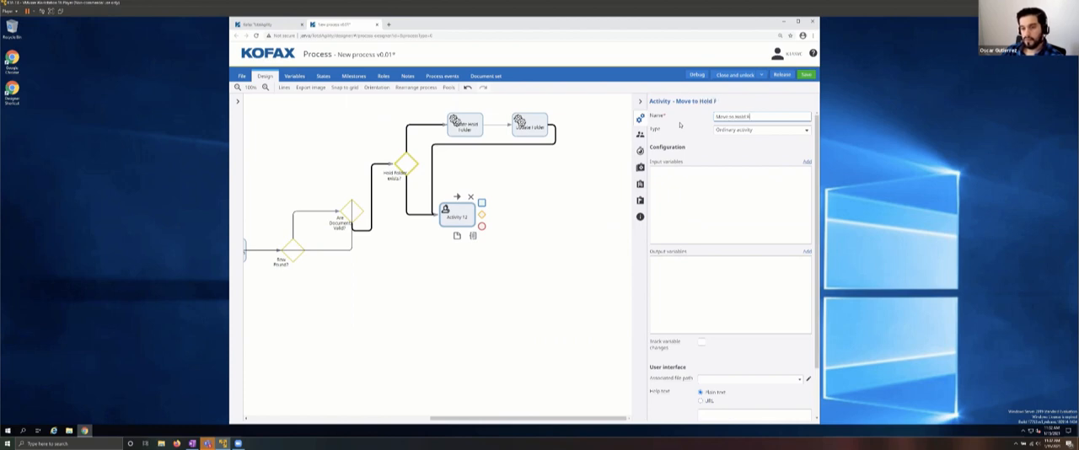
{"action": "type", "text": "older"}
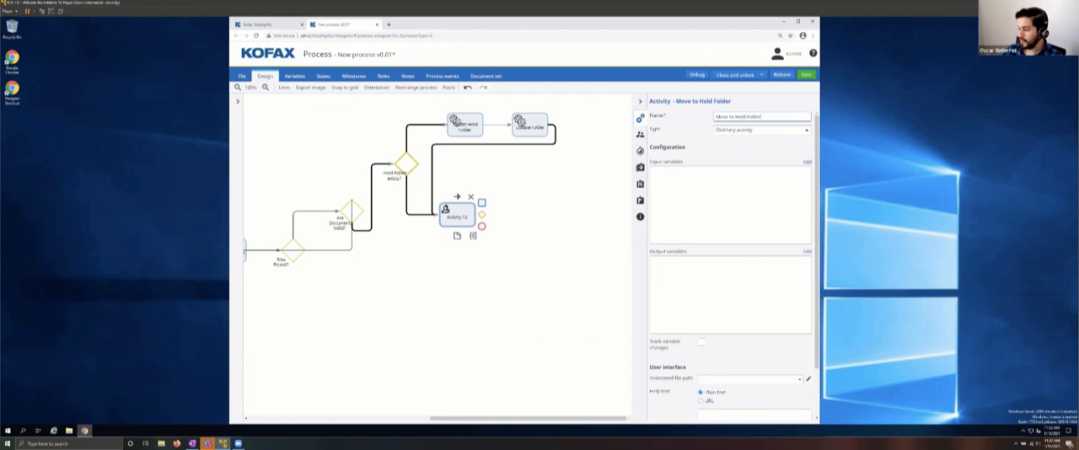
{"action": "left_click", "coordinate": [746, 132]}
{"action": "left_click", "coordinate": [714, 167]}
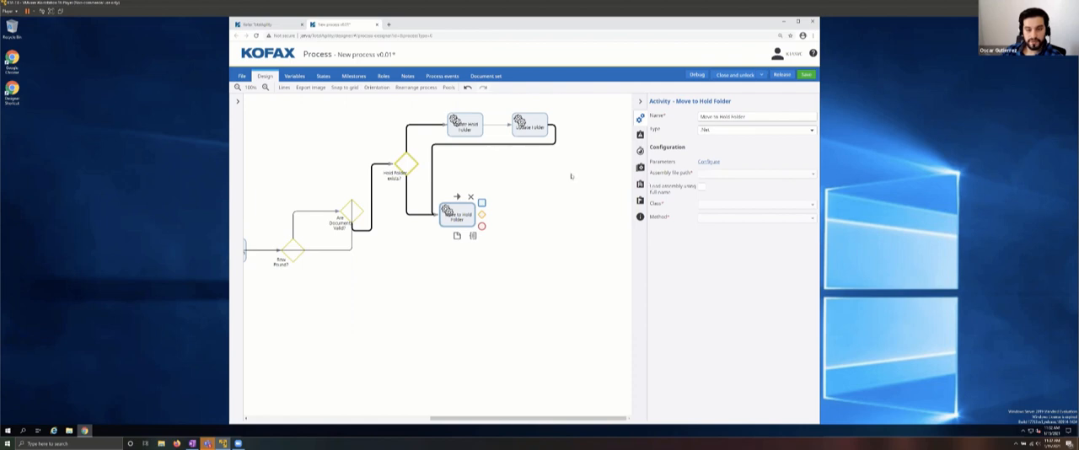
Step: Add an activity named "Update Counts" after Move to Hold Folder and set its type to Expression
{"action": "left_click", "coordinate": [481, 203]}
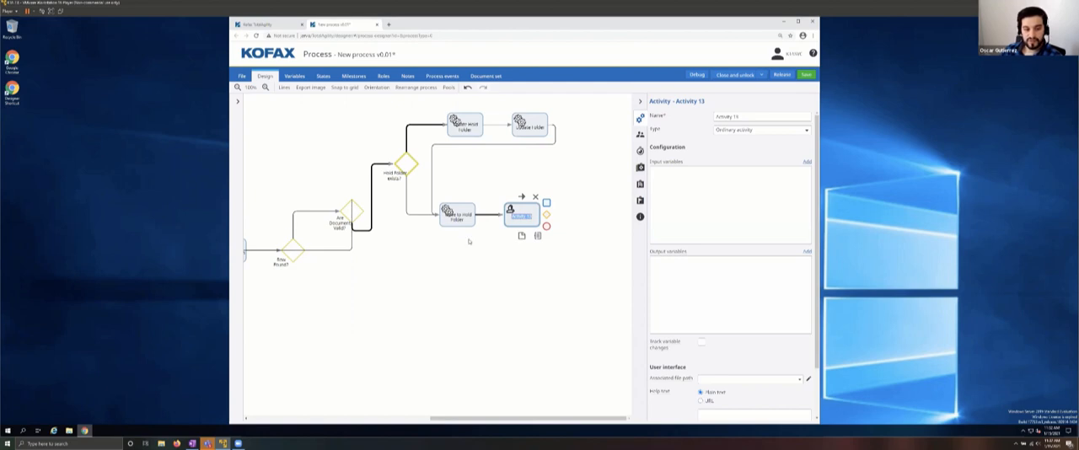
{"action": "left_click_drag", "start_coordinate": [747, 116], "coordinate": [714, 119]}
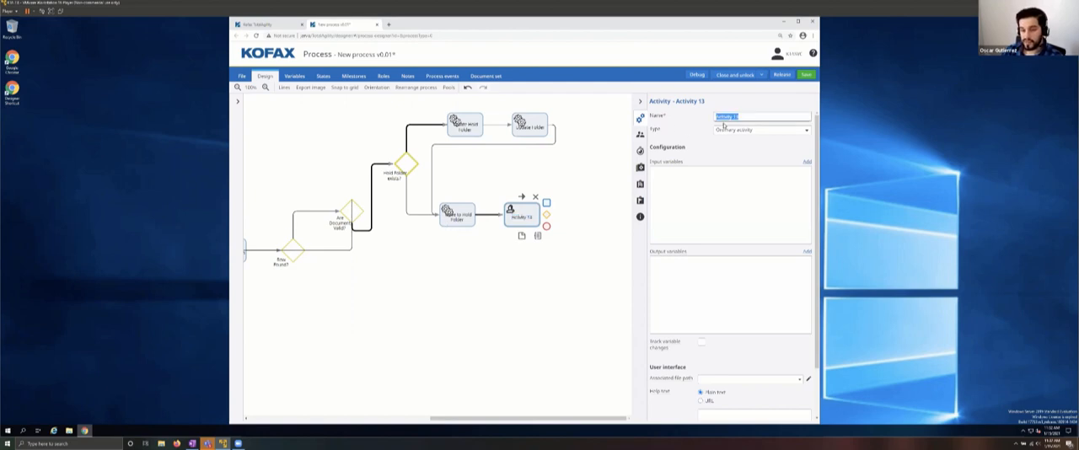
{"action": "type", "text": "Updat"}
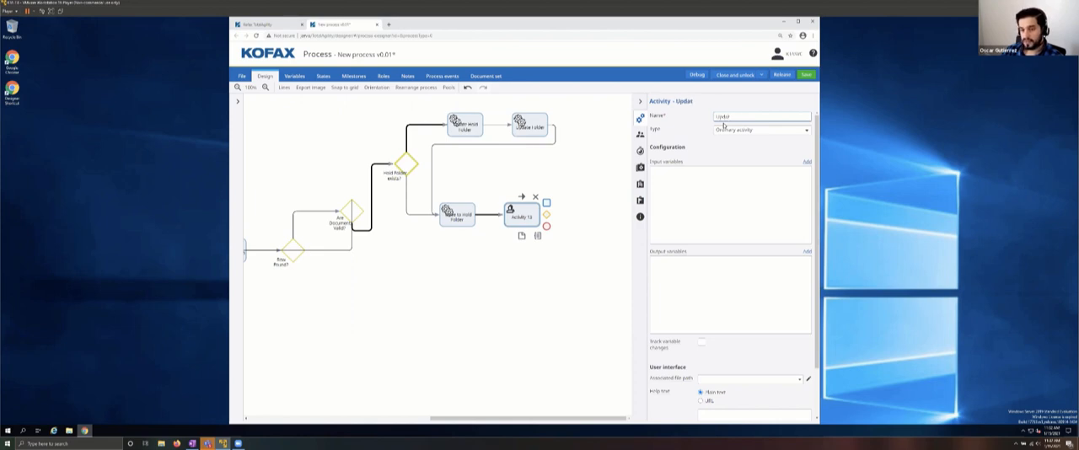
{"action": "type", "text": "e Counts"}
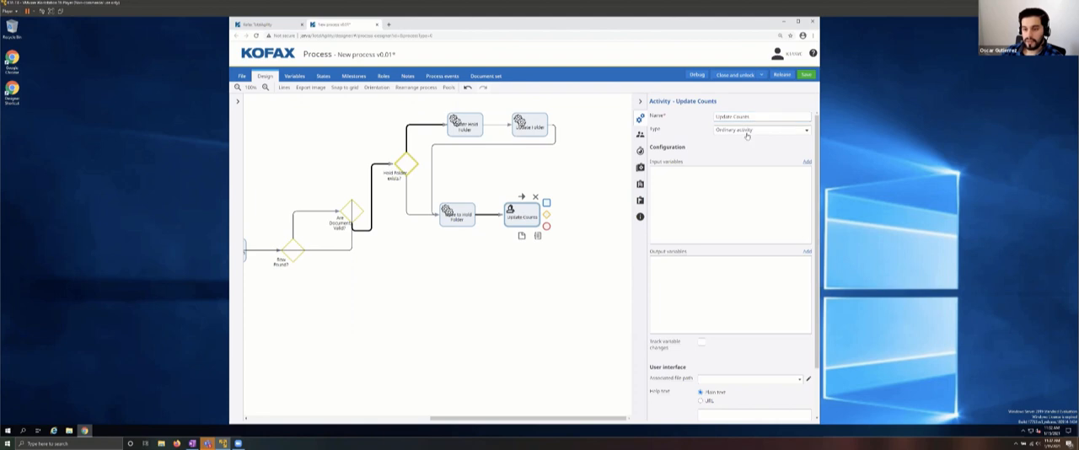
{"action": "left_click", "coordinate": [747, 133]}
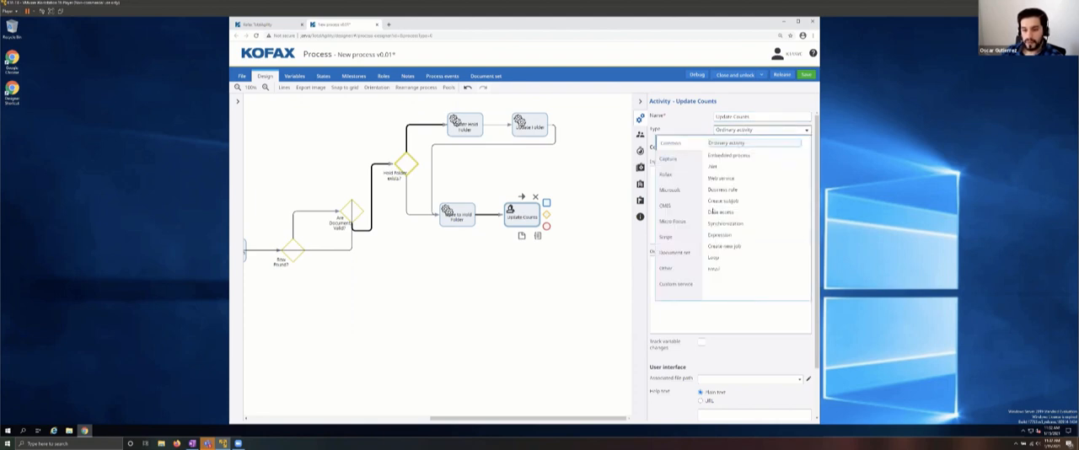
{"action": "left_click", "coordinate": [719, 236]}
Step: Connect the Update Counts activity back to the Document Loop activity
{"action": "scroll", "coordinate": [564, 177], "scroll_direction": "down", "scroll_amount": 1}
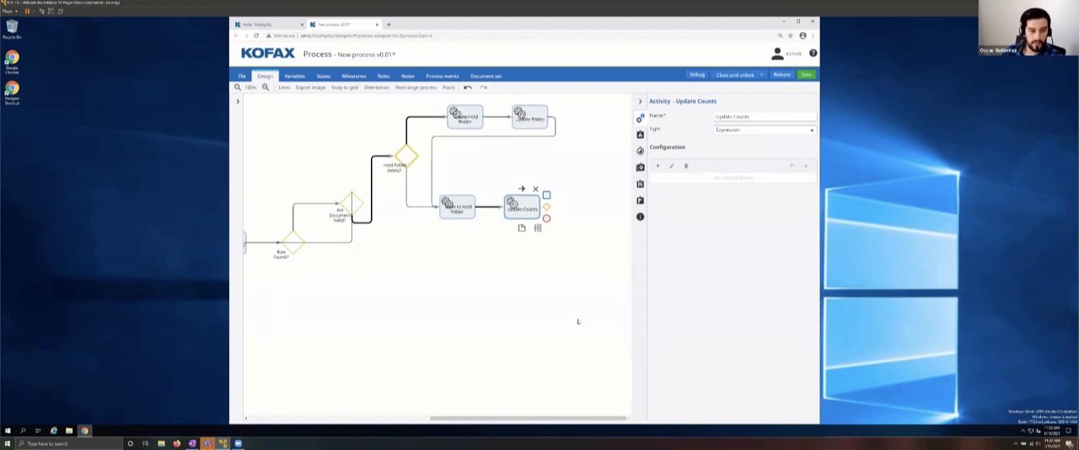
{"action": "left_click", "coordinate": [521, 385]}
{"action": "left_click_drag", "start_coordinate": [484, 418], "coordinate": [499, 360]}
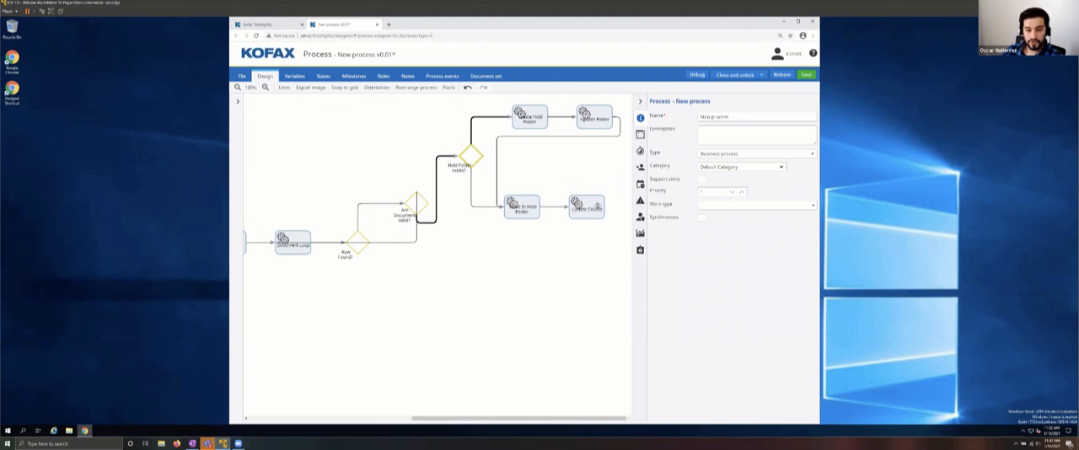
{"action": "left_click", "coordinate": [597, 206]}
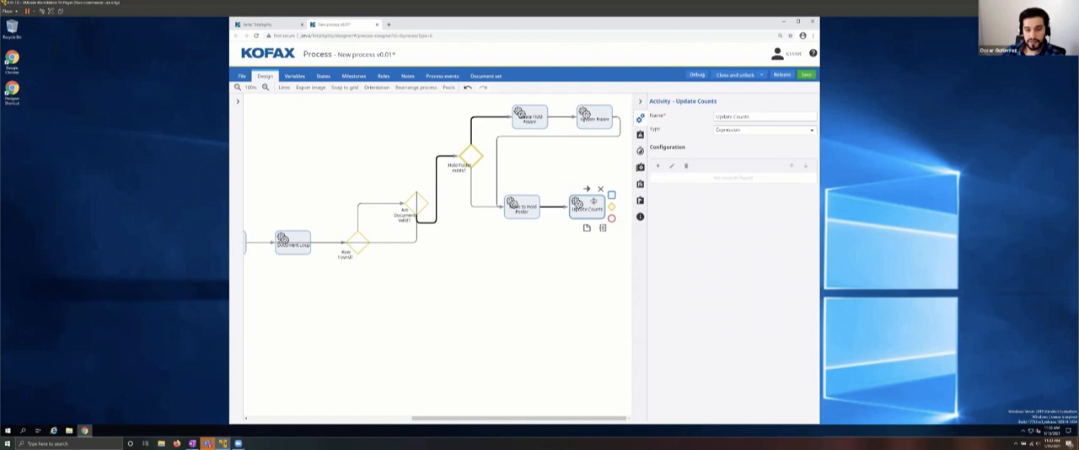
{"action": "mouse_move", "coordinate": [587, 190]}
{"action": "left_mouse_down"}
{"action": "mouse_move", "coordinate": [614, 240]}
{"action": "mouse_move", "coordinate": [514, 340]}
{"action": "mouse_move", "coordinate": [294, 354]}
{"action": "mouse_move", "coordinate": [287, 224]}
{"action": "mouse_move", "coordinate": [286, 240]}
{"action": "left_mouse_up"}
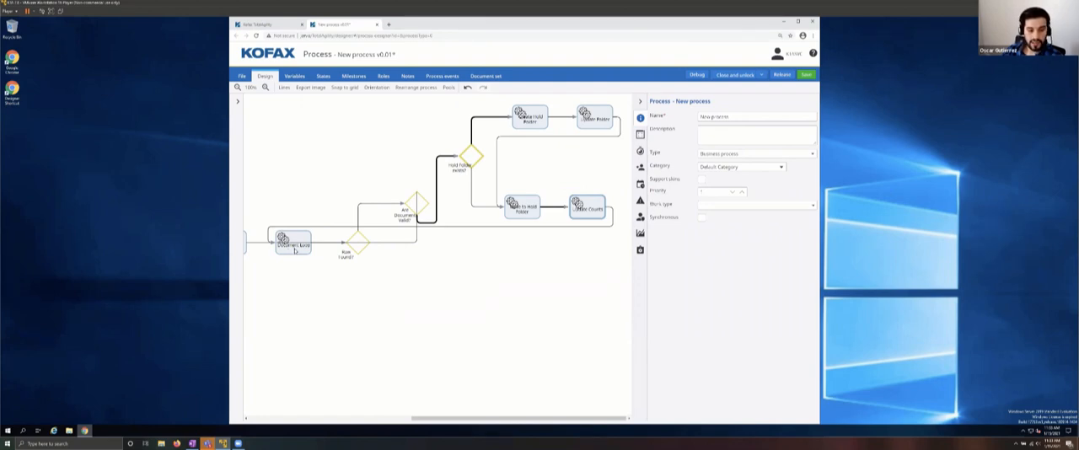
Step: Review the condition settings of the Row Found? and Are Documents Valid? decisions
{"action": "left_click", "coordinate": [356, 245]}
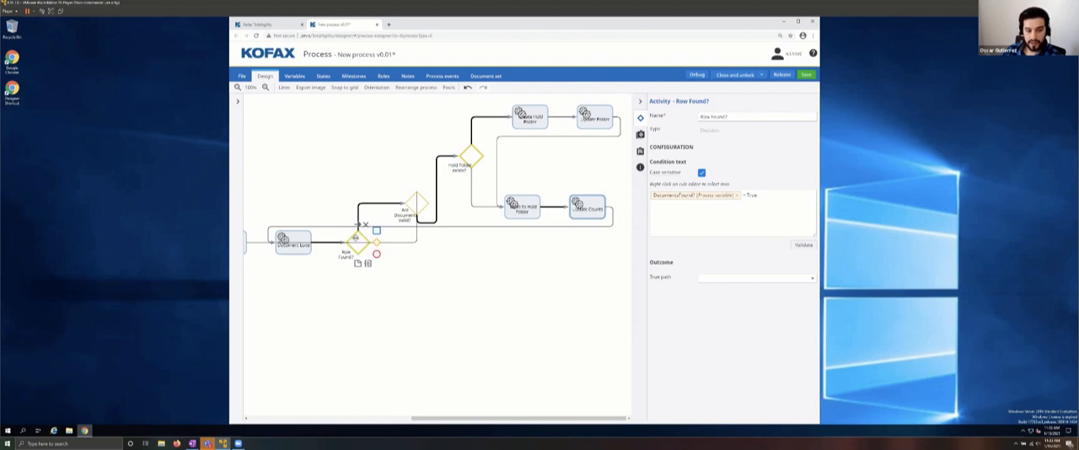
{"action": "left_click", "coordinate": [421, 203]}
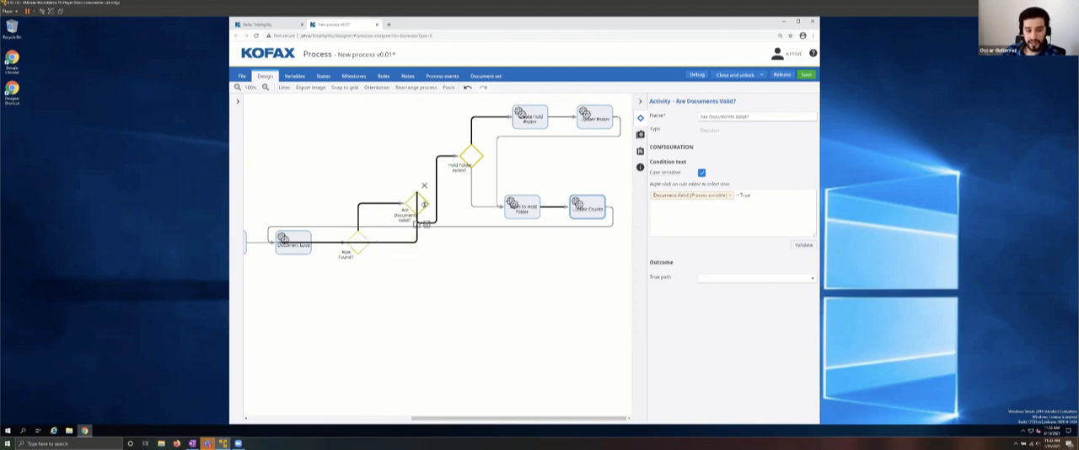
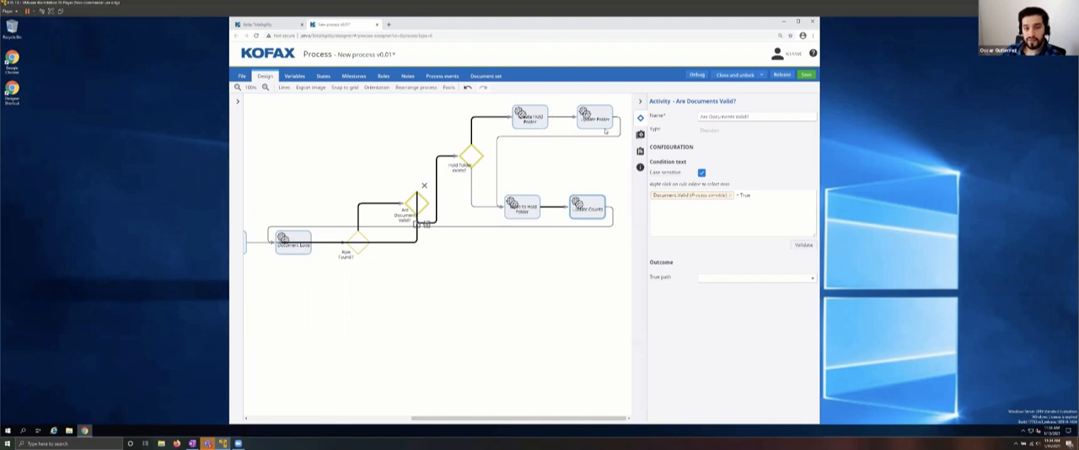
Step: Set the true path of the Row Found? decision to Are Documents Valid?
{"action": "left_click_drag", "start_coordinate": [510, 97], "coordinate": [617, 141]}
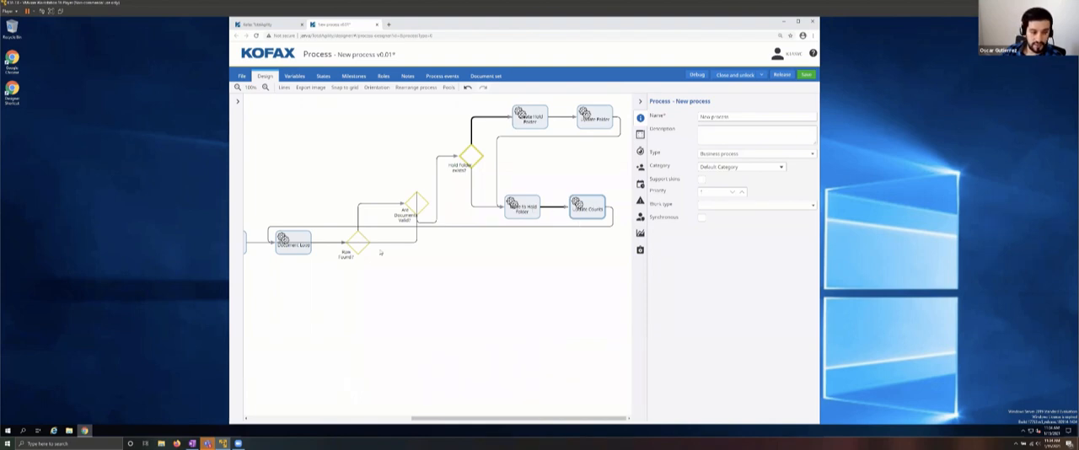
{"action": "left_click", "coordinate": [356, 241]}
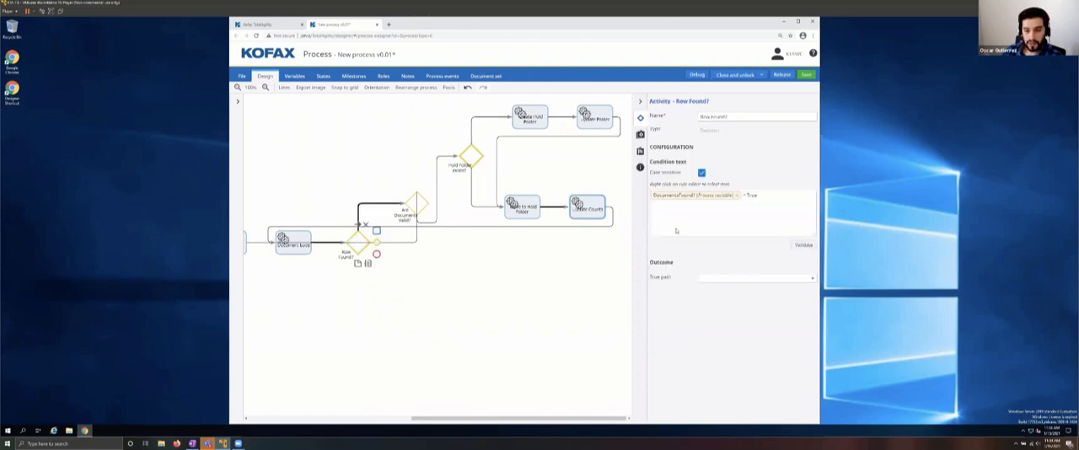
{"action": "left_click", "coordinate": [714, 278]}
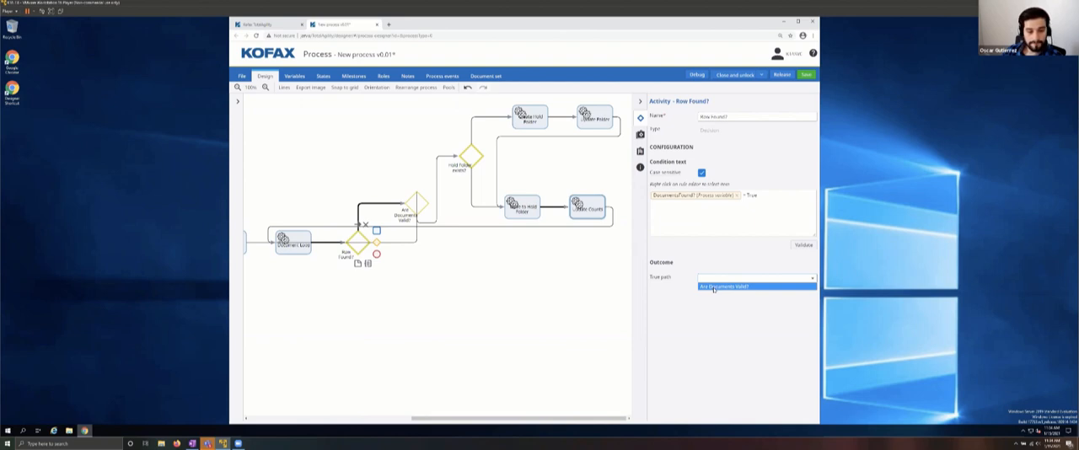
{"action": "left_click", "coordinate": [714, 286]}
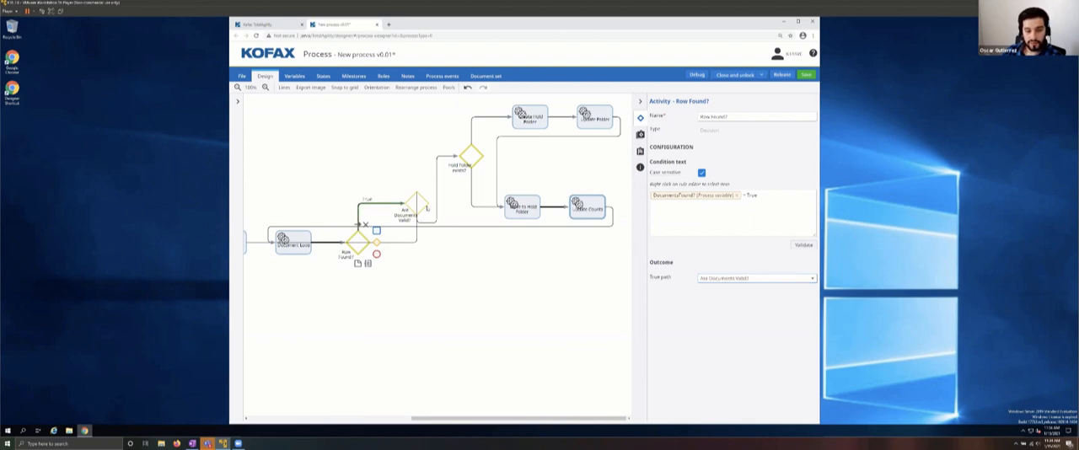
Step: Set the true path of the Are Documents Valid? decision to Document Loop
{"action": "left_click", "coordinate": [422, 209]}
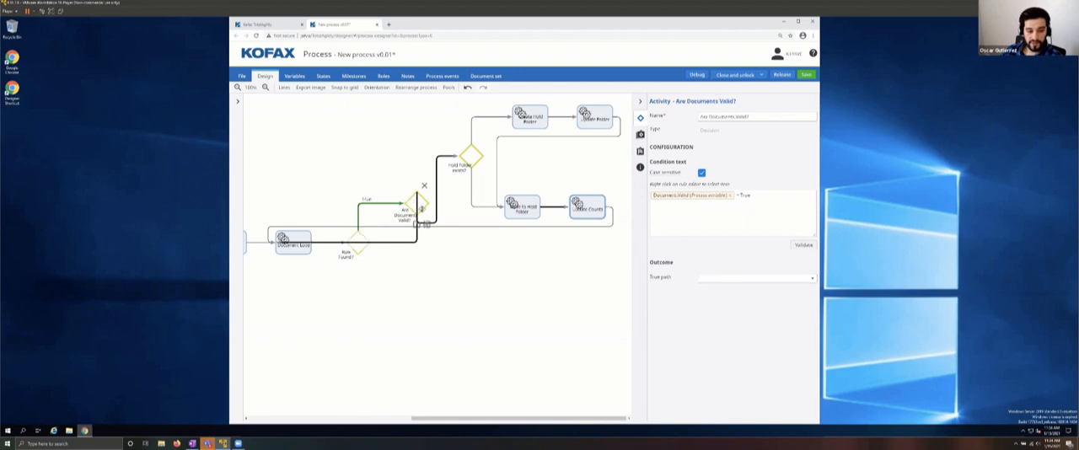
{"action": "left_click", "coordinate": [726, 278]}
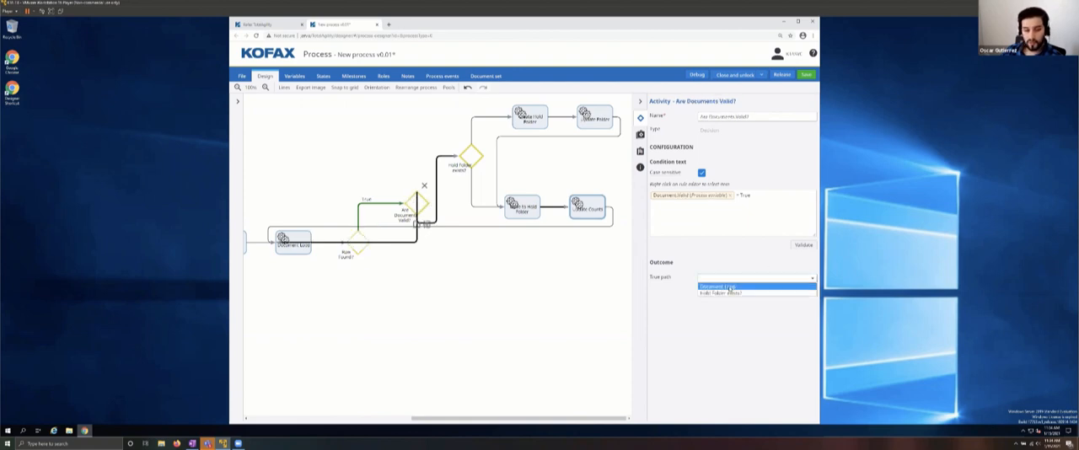
{"action": "left_click", "coordinate": [730, 288]}
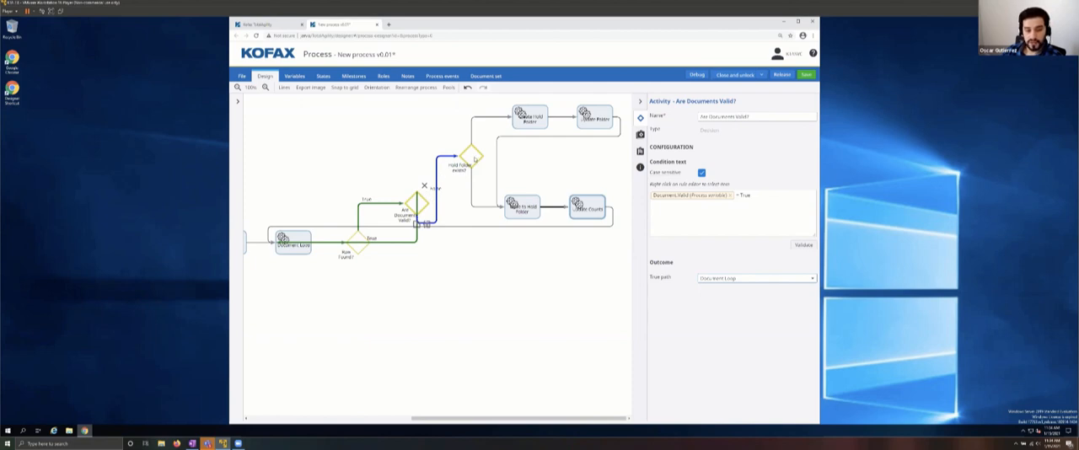
Step: Check the Hold Folder exists? decision's condition and set its true path to Create Hold Folder
{"action": "left_click", "coordinate": [475, 160]}
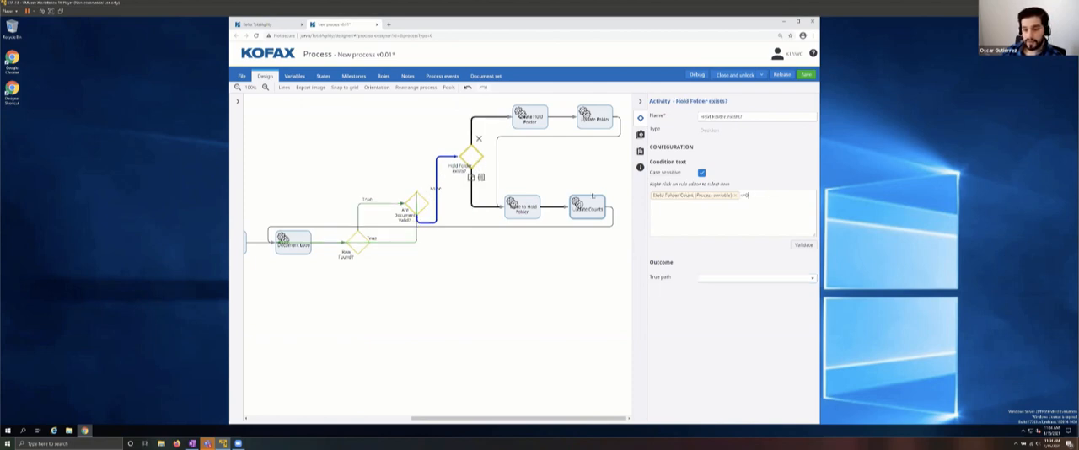
{"action": "left_click_drag", "start_coordinate": [750, 195], "coordinate": [592, 195]}
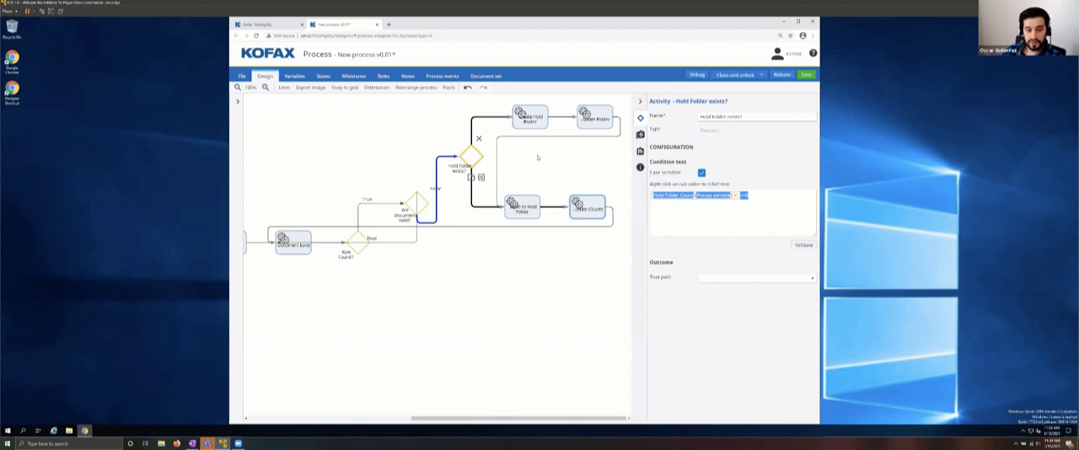
{"action": "left_click", "coordinate": [735, 205]}
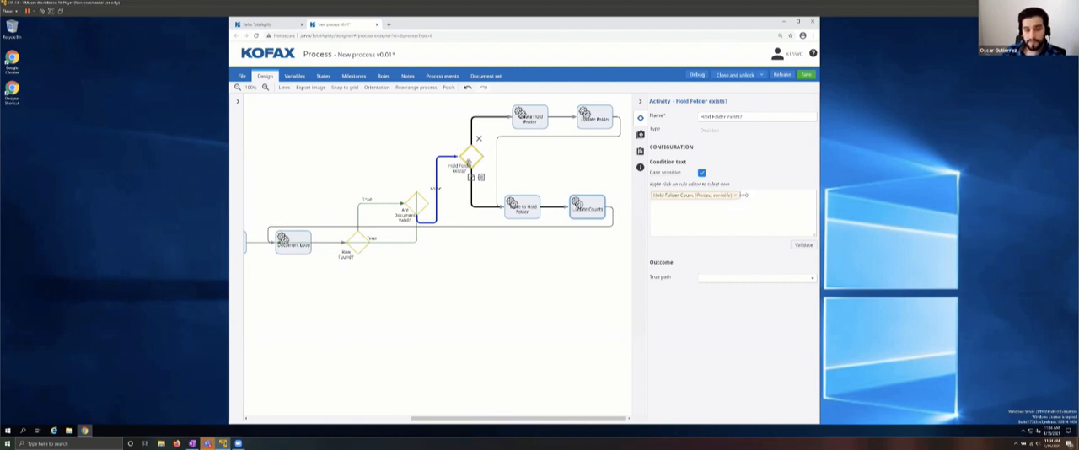
{"action": "left_click", "coordinate": [739, 278]}
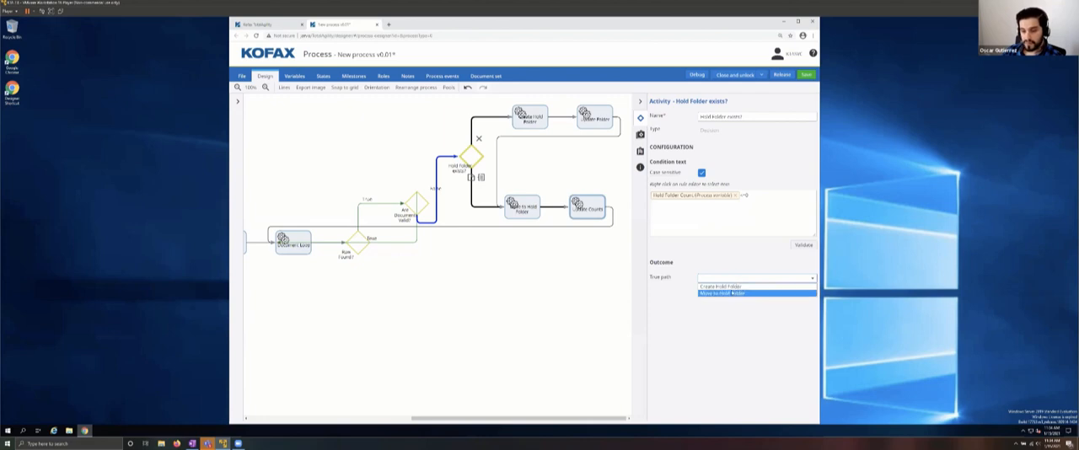
{"action": "left_click", "coordinate": [658, 203]}
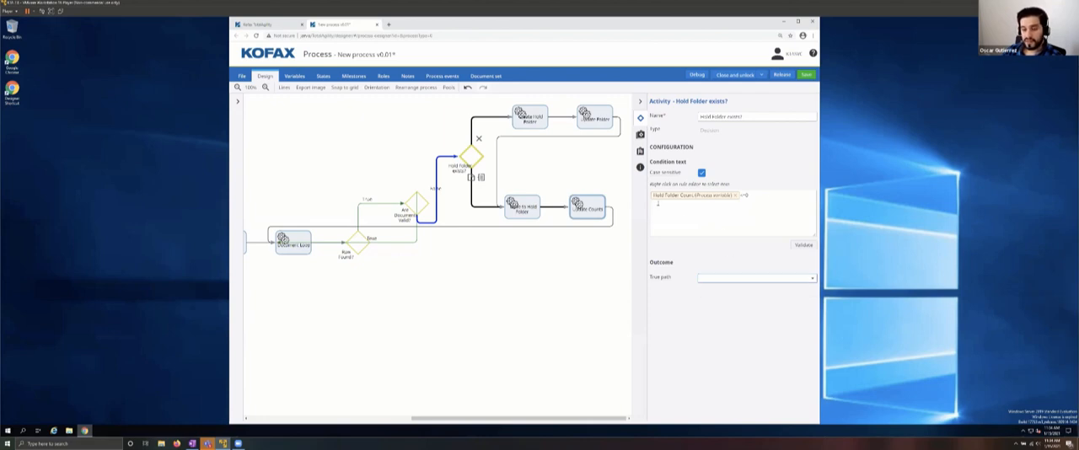
{"action": "left_click_drag", "start_coordinate": [657, 203], "coordinate": [784, 200]}
{"action": "left_click", "coordinate": [779, 202]}
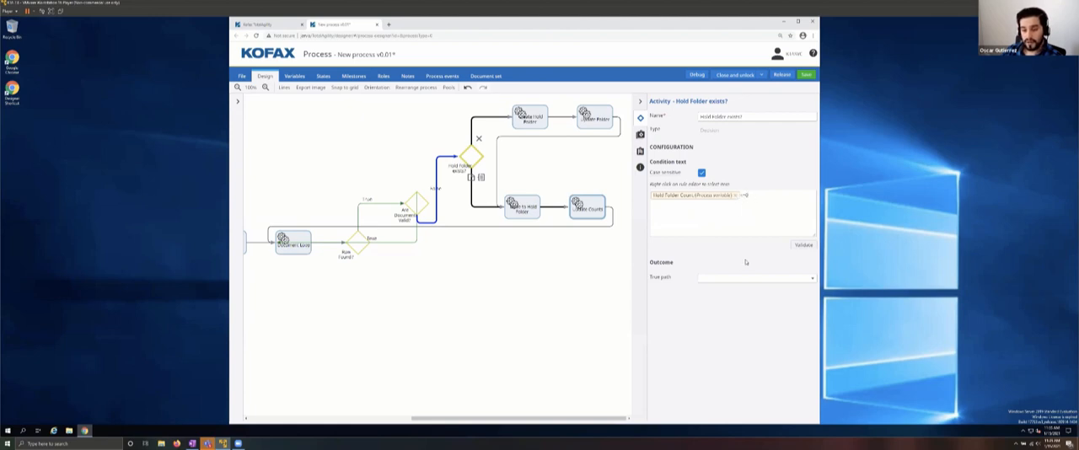
{"action": "left_click", "coordinate": [799, 280]}
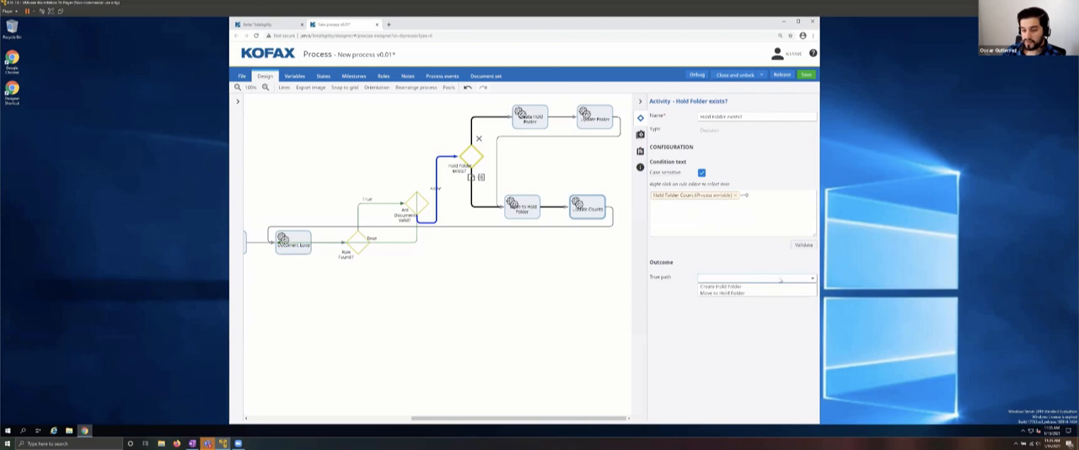
{"action": "left_click", "coordinate": [724, 287]}
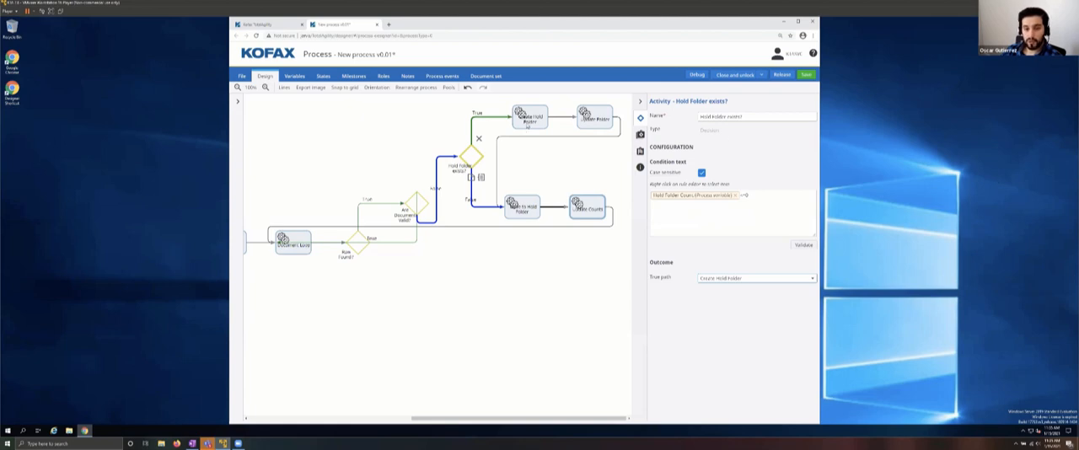
Step: Add a process variable named "Hold Folder" of type Folder, keeping the default folder as its value
{"action": "left_click", "coordinate": [529, 121]}
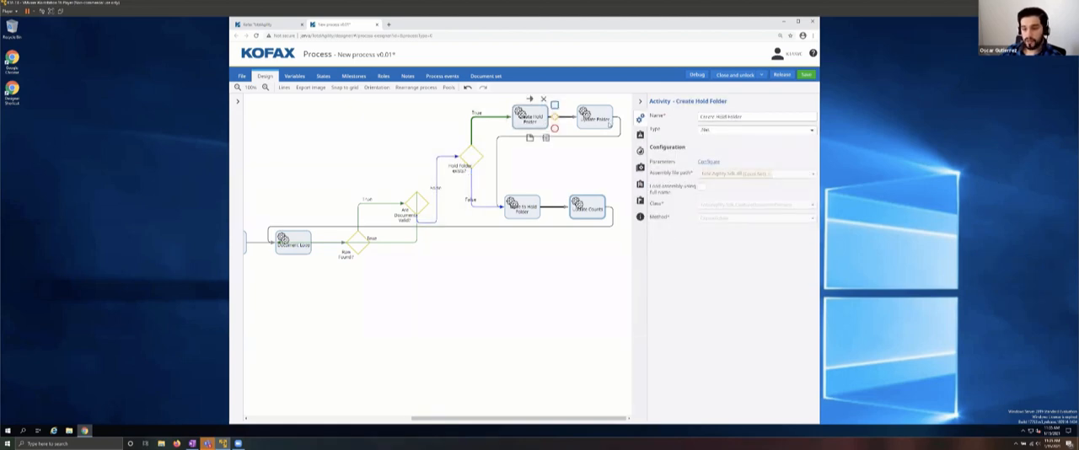
{"action": "left_click", "coordinate": [609, 124]}
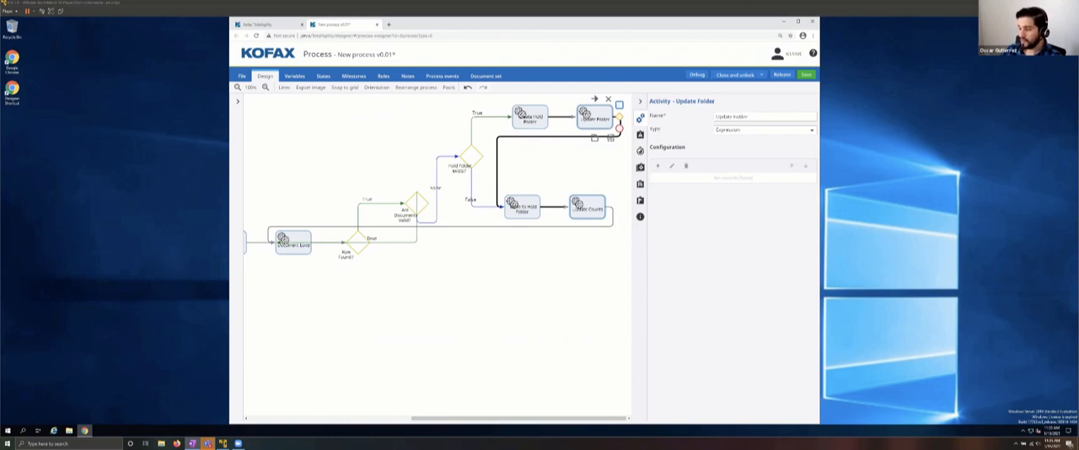
{"action": "left_click", "coordinate": [290, 77]}
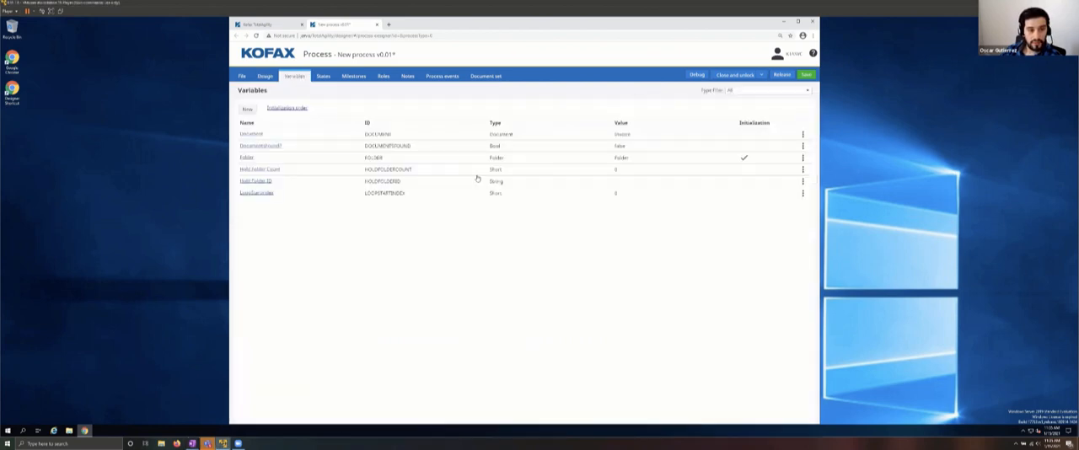
{"action": "left_click", "coordinate": [248, 109]}
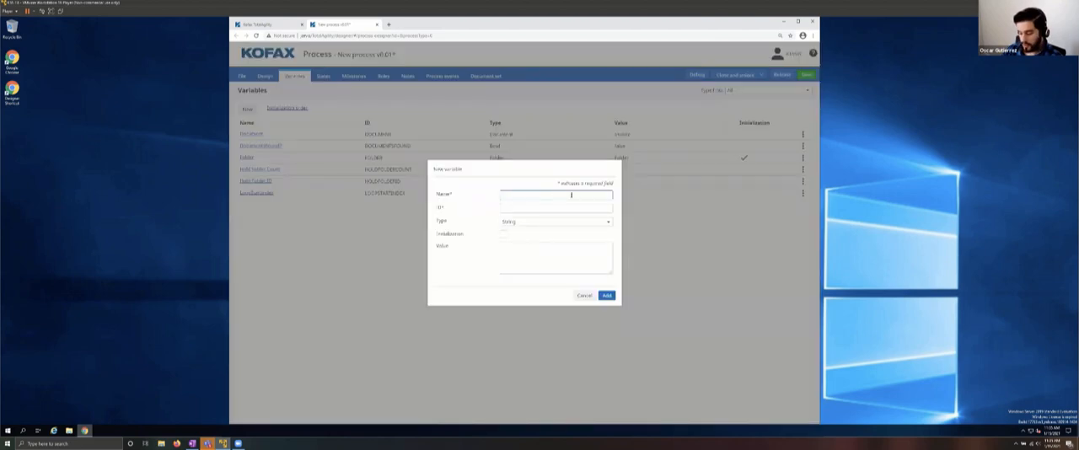
{"action": "type", "text": "Hold Folder"}
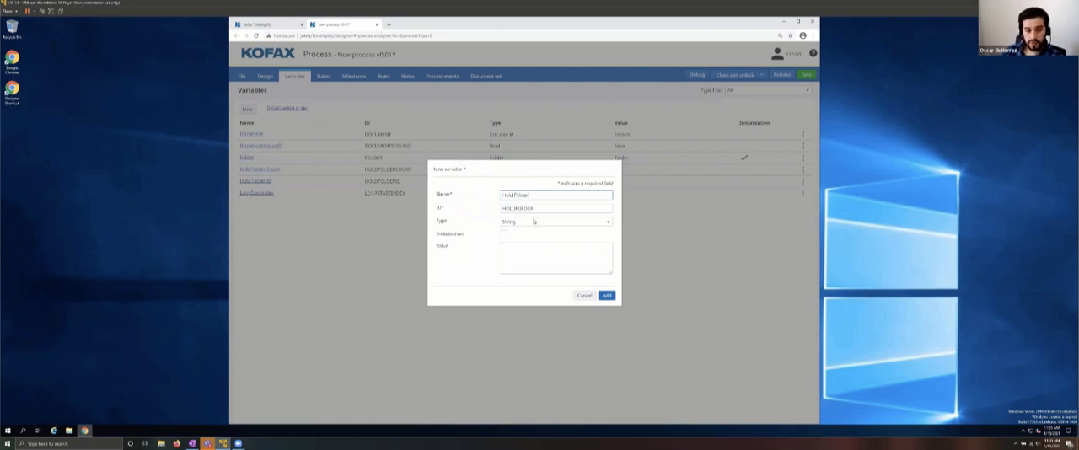
{"action": "left_click", "coordinate": [534, 221]}
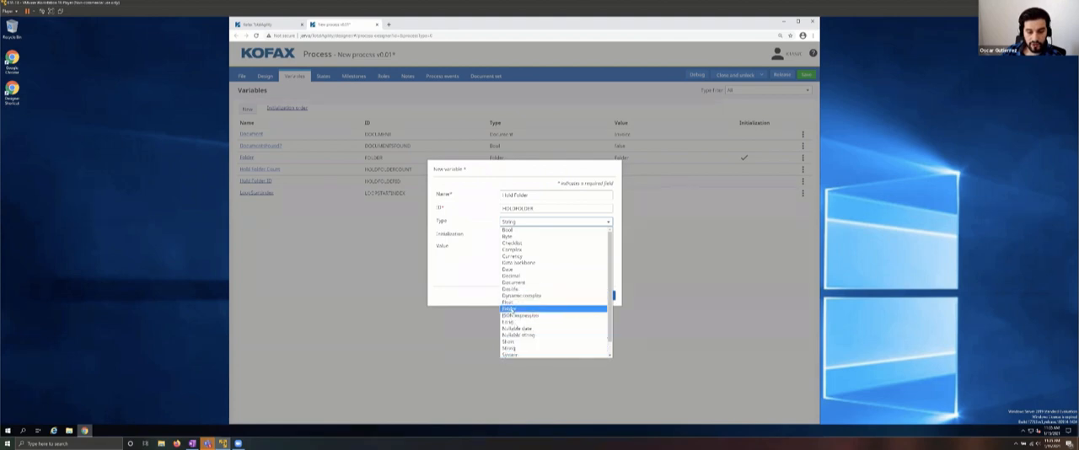
{"action": "left_click", "coordinate": [512, 308]}
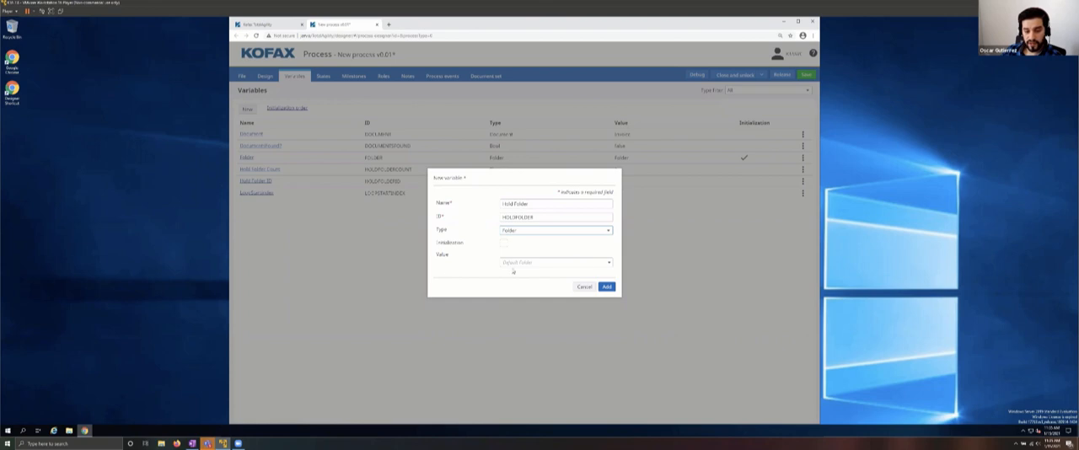
{"action": "left_click", "coordinate": [606, 286]}
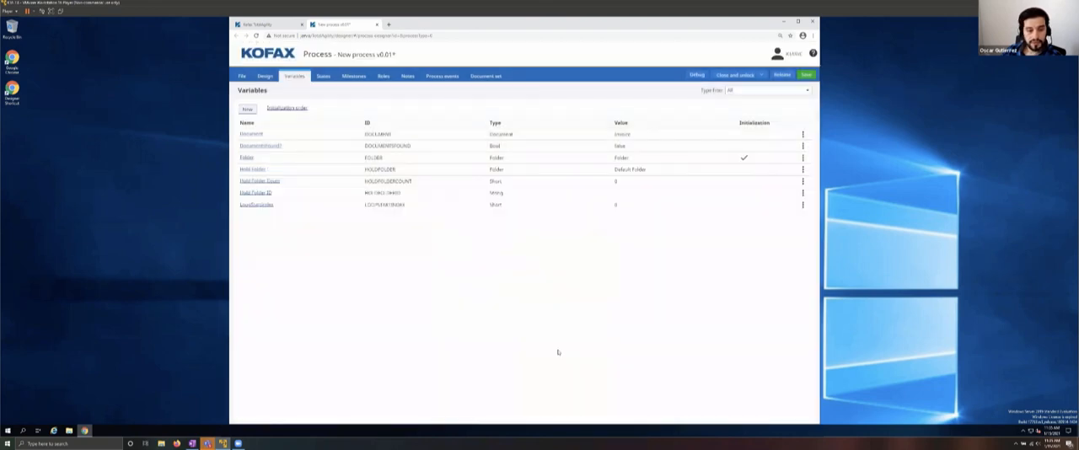
Step: Add an expression to the Update Folder activity that assigns Hold Folder ID to the Hold Folder variable, testing it before adding
{"action": "left_click", "coordinate": [265, 75]}
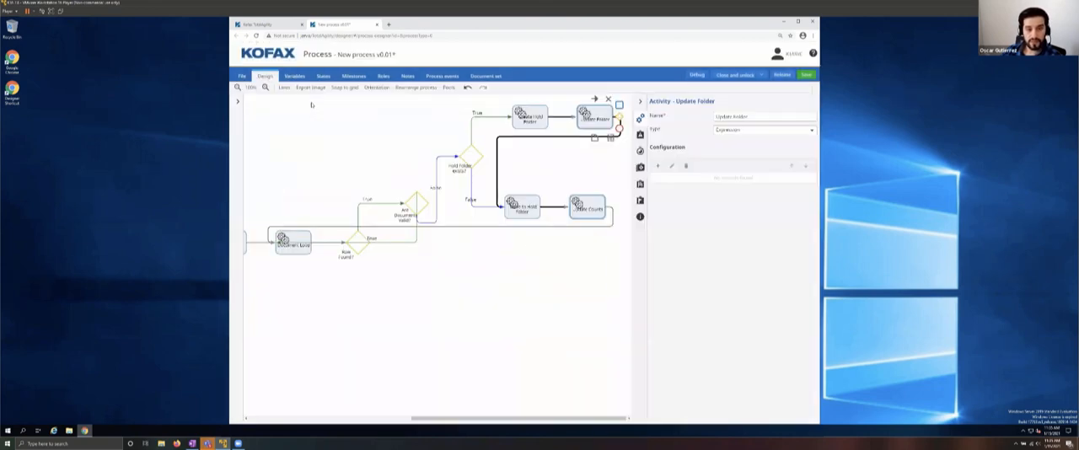
{"action": "left_click", "coordinate": [658, 164]}
{"action": "left_click", "coordinate": [506, 146]}
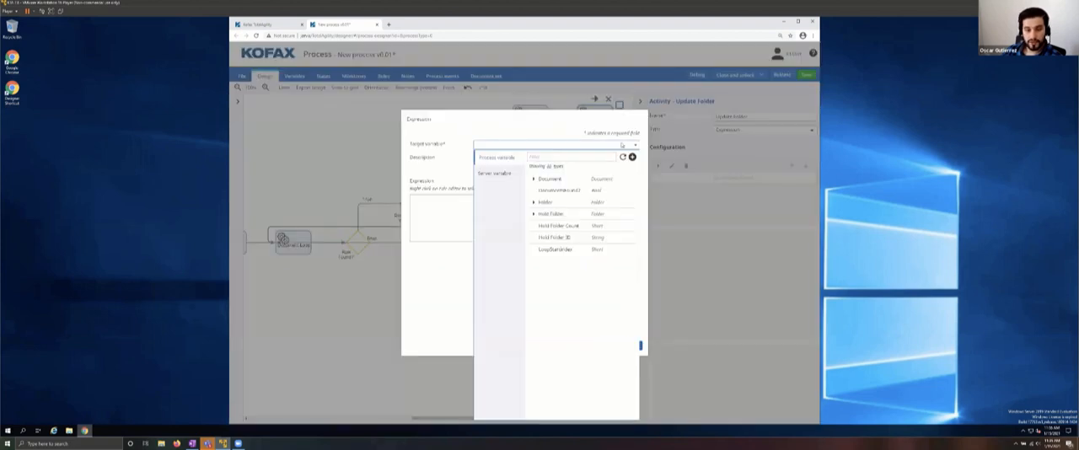
{"action": "left_click", "coordinate": [551, 215]}
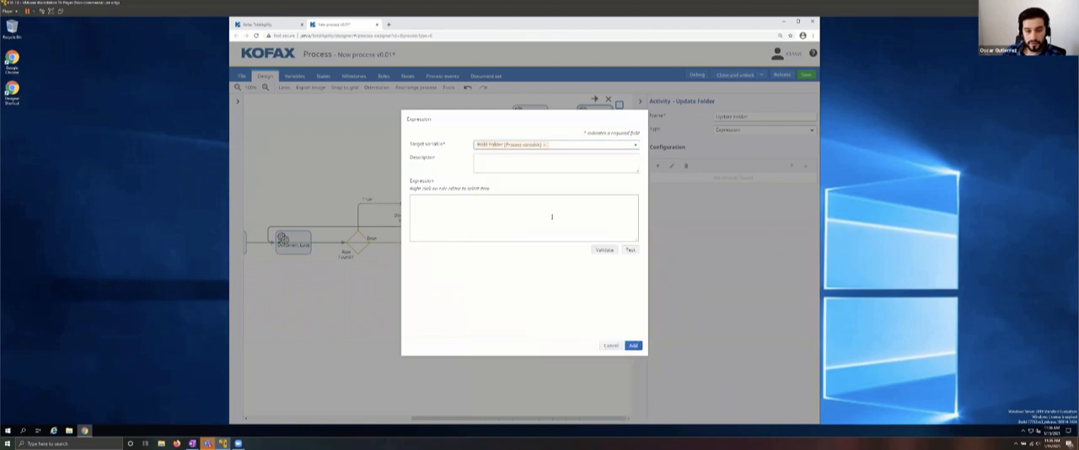
{"action": "right_click", "coordinate": [501, 220]}
{"action": "left_click", "coordinate": [493, 329]}
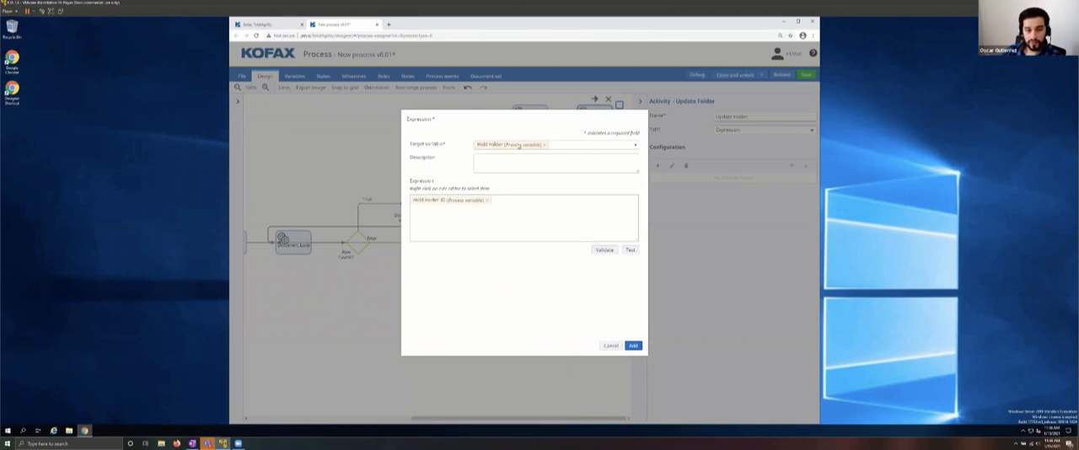
{"action": "left_click", "coordinate": [631, 251]}
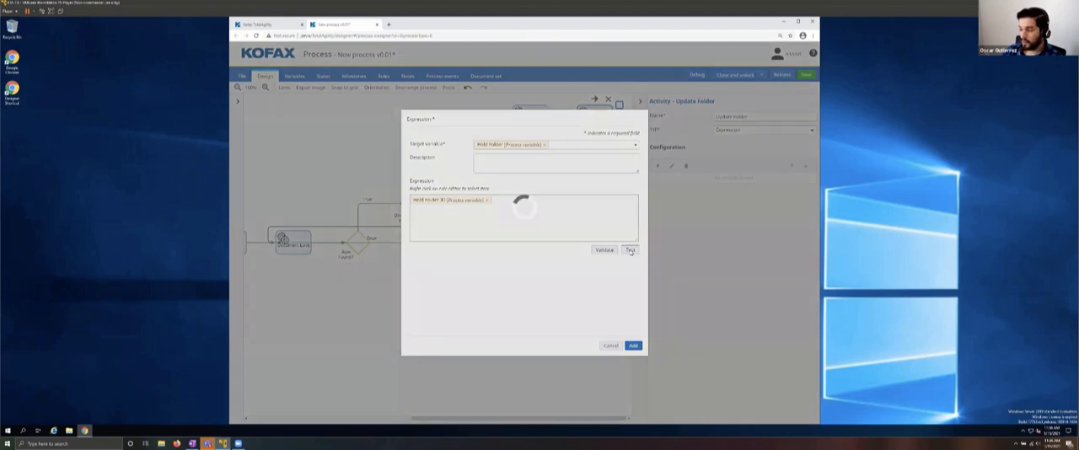
{"action": "left_click", "coordinate": [633, 346]}
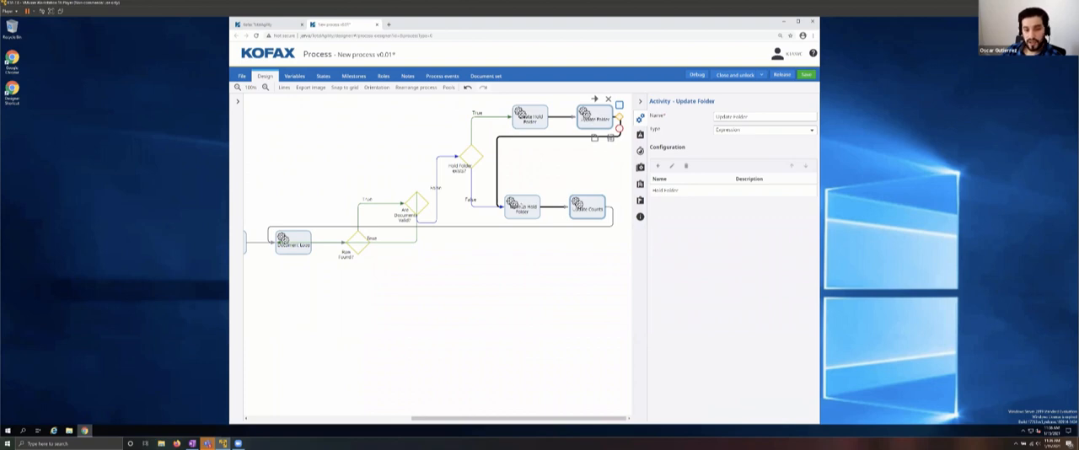
Step: Open the Move to Hold Folder activity's .Net configuration and choose the local TotalAgility.Sdk.dll assembly from all categories
{"action": "left_click", "coordinate": [516, 206]}
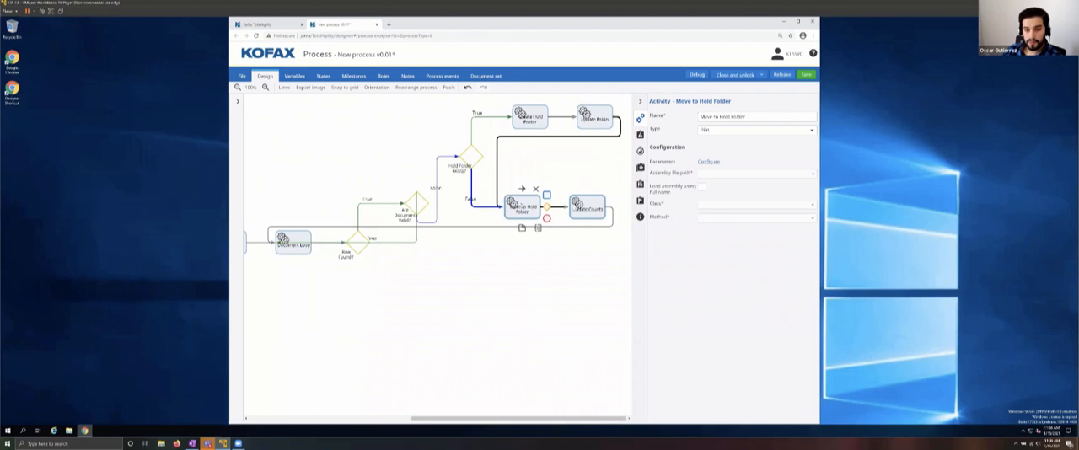
{"action": "left_click", "coordinate": [711, 163]}
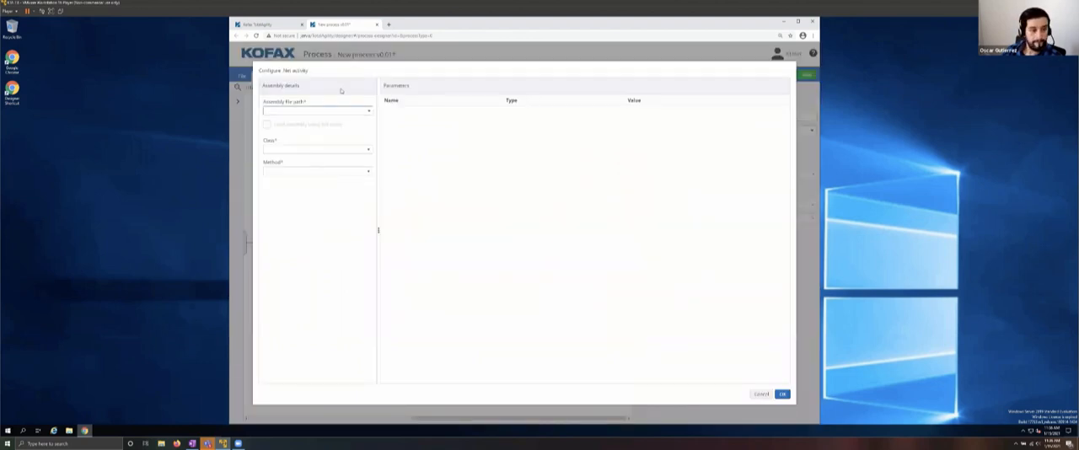
{"action": "left_click", "coordinate": [368, 110]}
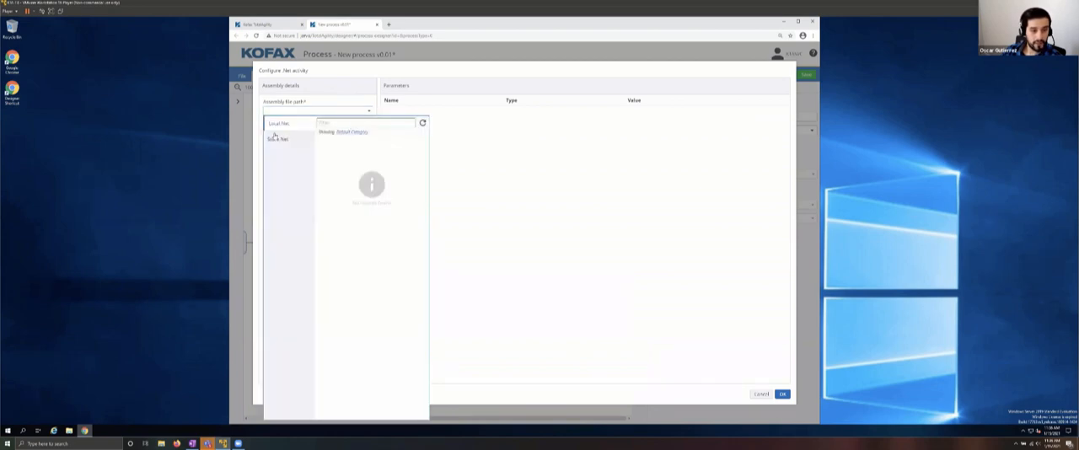
{"action": "left_click", "coordinate": [354, 154]}
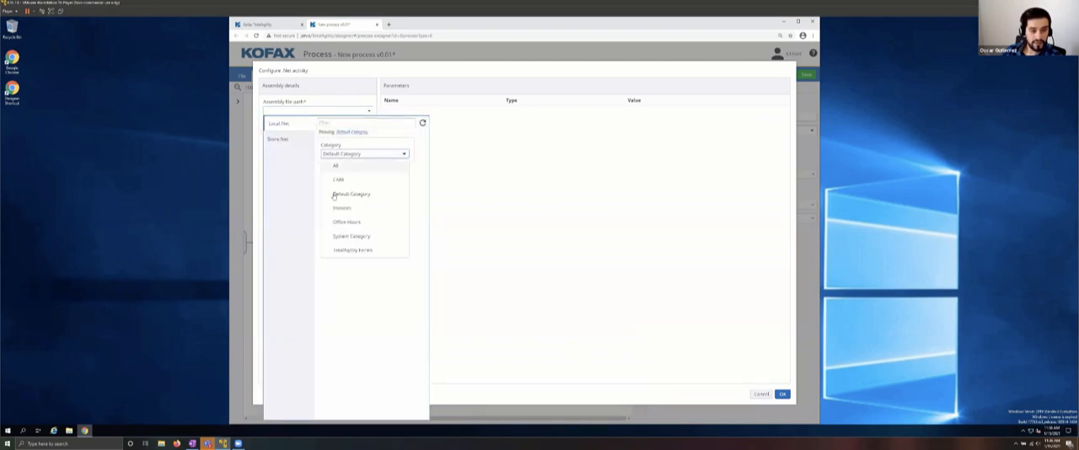
{"action": "left_click", "coordinate": [337, 166]}
{"action": "left_click", "coordinate": [342, 179]}
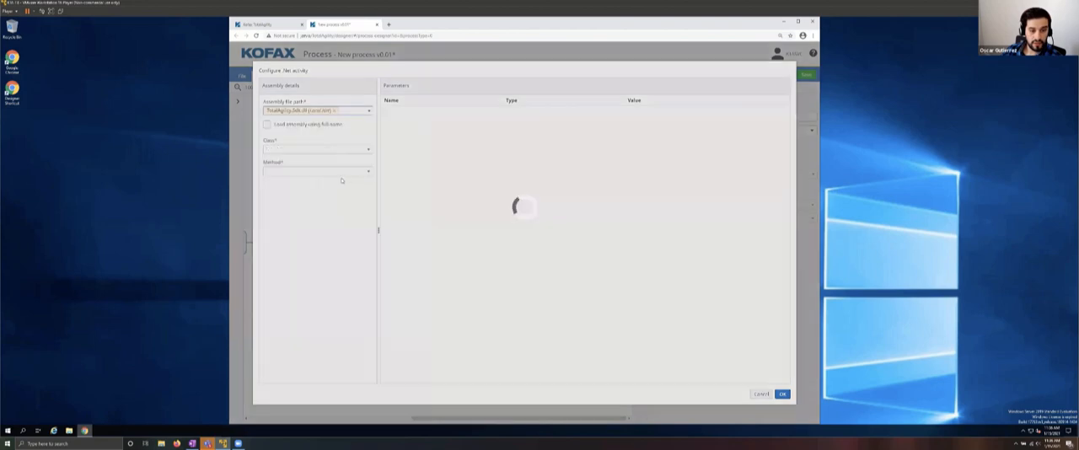
Step: Set the .Net activity's class to TotalAgility.Sdk.CaptureDocumentService and its method to MoveDocument
{"action": "left_click", "coordinate": [333, 152]}
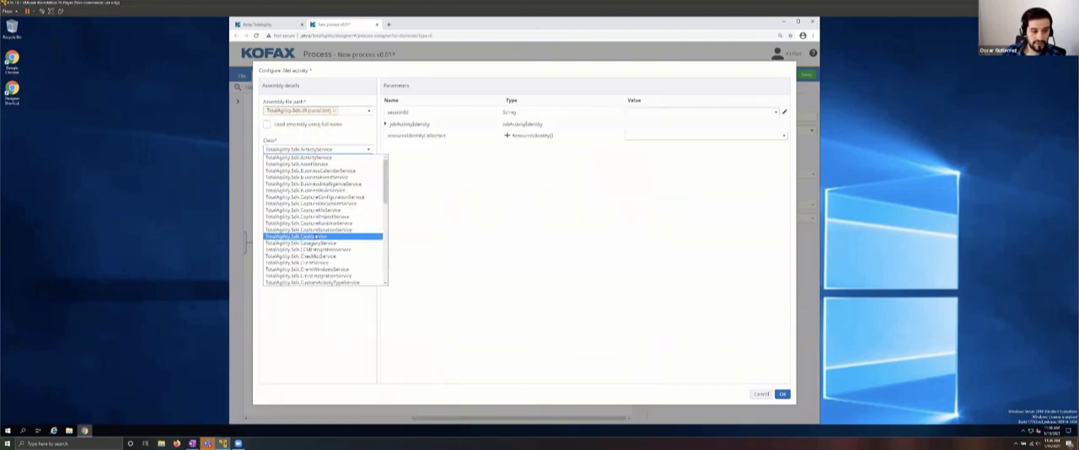
{"action": "left_click", "coordinate": [317, 205]}
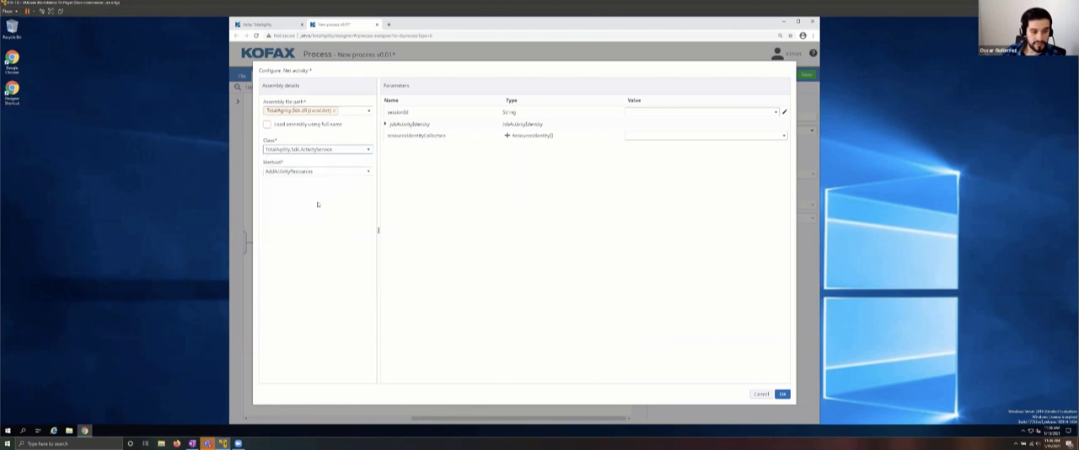
{"action": "left_click", "coordinate": [305, 172]}
{"action": "scroll", "coordinate": [301, 211], "scroll_direction": "down", "scroll_amount": 5}
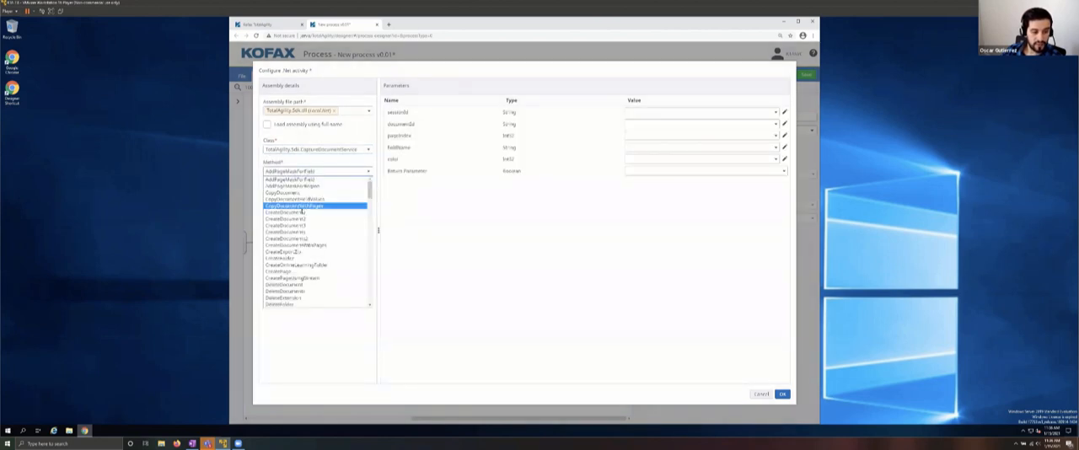
{"action": "scroll", "coordinate": [301, 217], "scroll_direction": "down", "scroll_amount": 5}
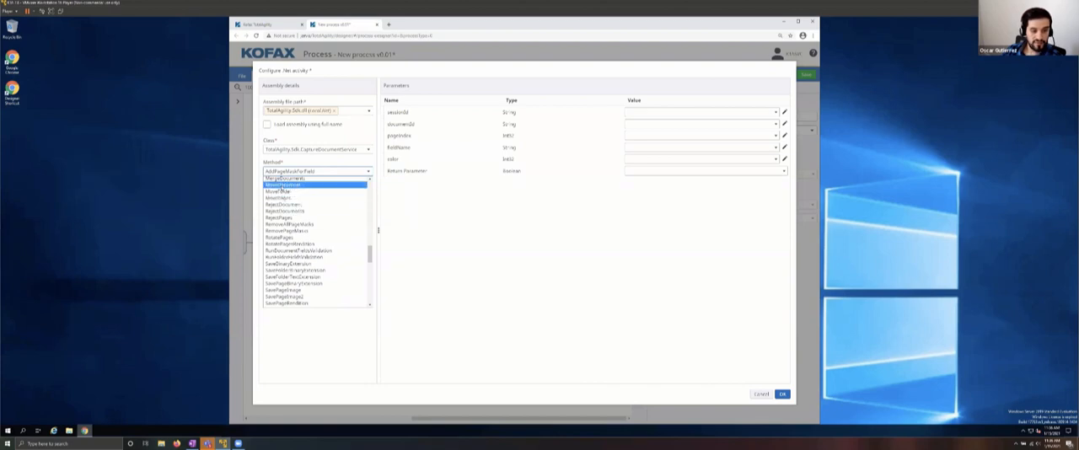
{"action": "left_click", "coordinate": [278, 185]}
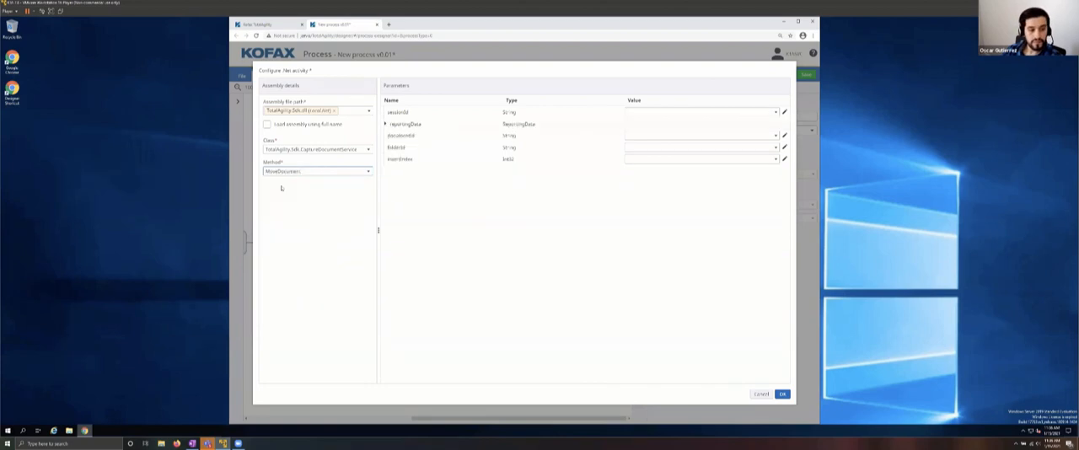
Step: Assign the SPP_SYSTEM_SESSION_ID server variable to the sessionId parameter, listing server variables from all categories
{"action": "left_click", "coordinate": [784, 113]}
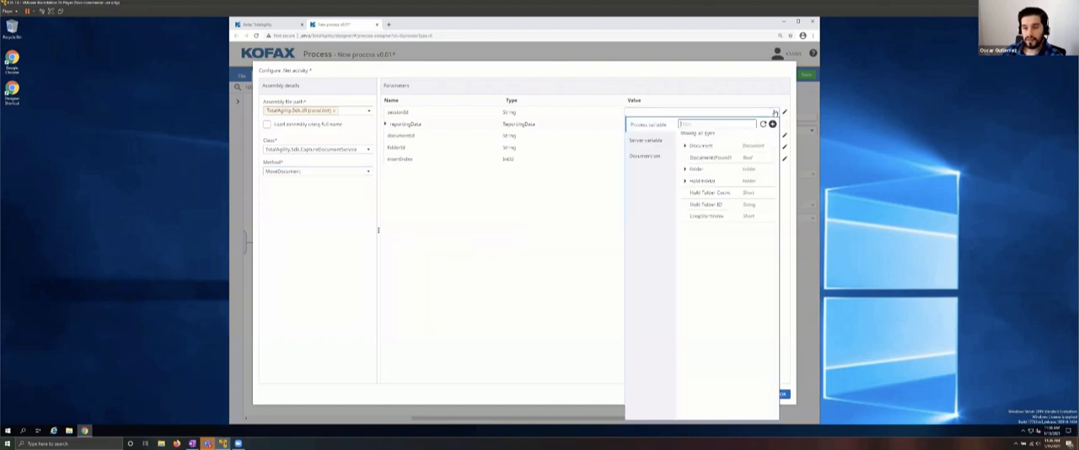
{"action": "left_click", "coordinate": [653, 141]}
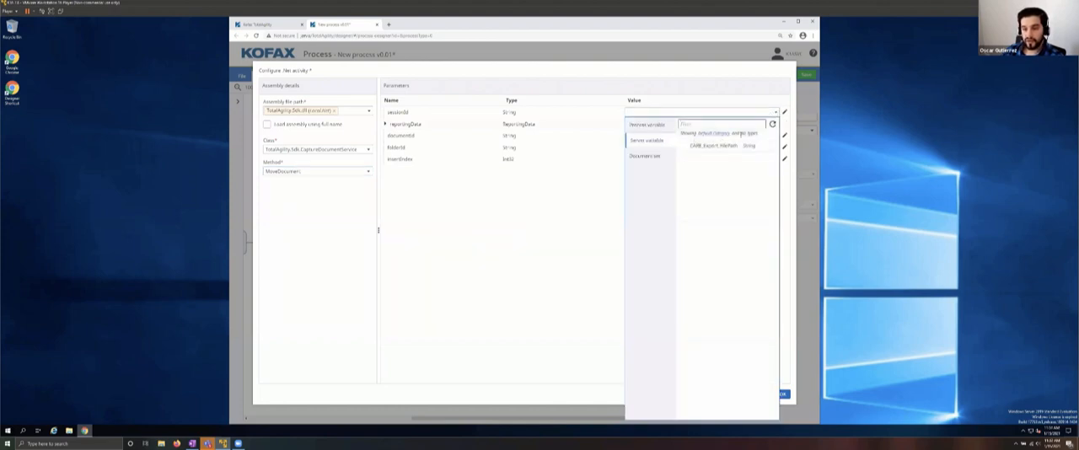
{"action": "left_click", "coordinate": [713, 133]}
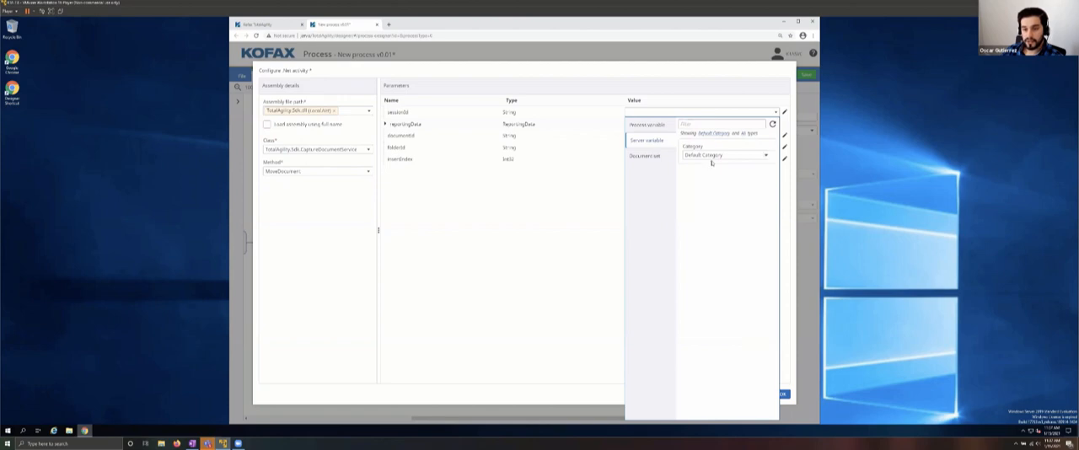
{"action": "left_click", "coordinate": [764, 155]}
{"action": "left_click", "coordinate": [708, 186]}
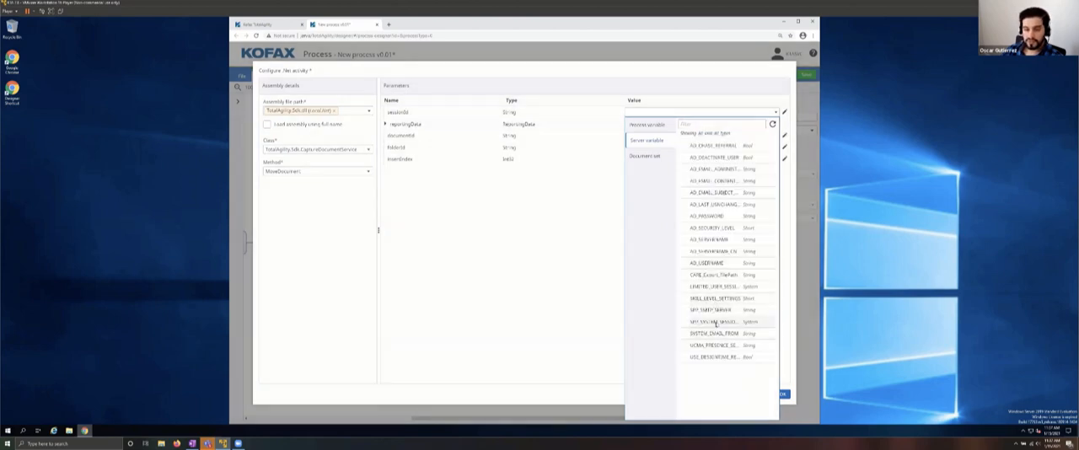
{"action": "left_click", "coordinate": [715, 325]}
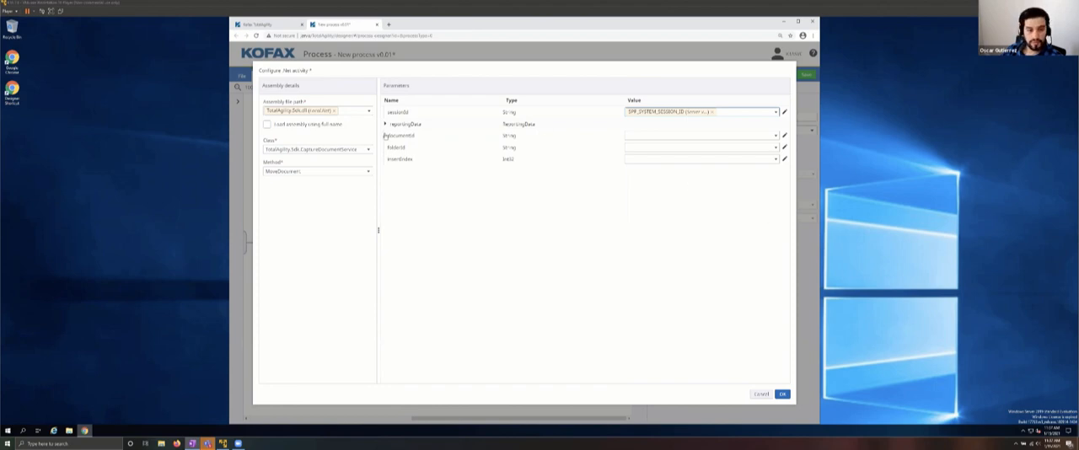
Step: Assign the process variables Document to the documentId parameter and Hold Folder ID to the folderId parameter
{"action": "left_click", "coordinate": [776, 136]}
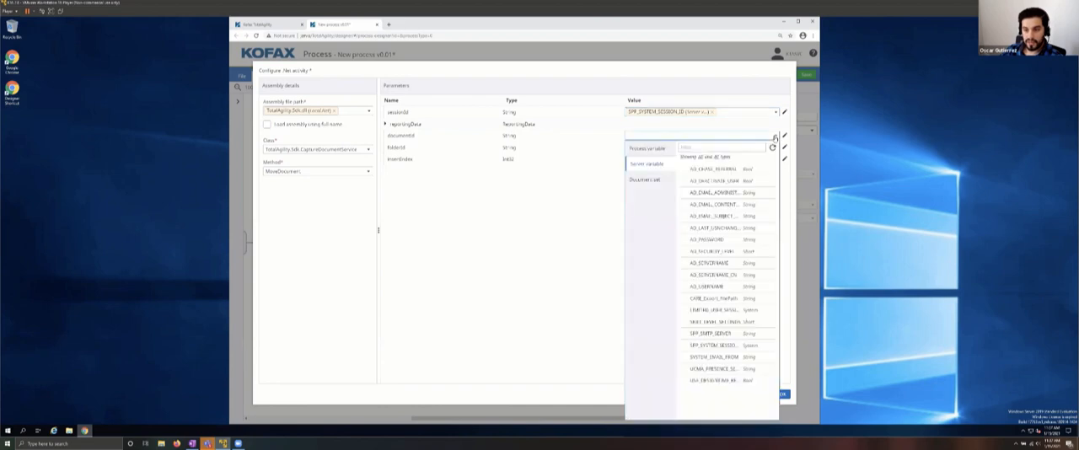
{"action": "left_click", "coordinate": [645, 149]}
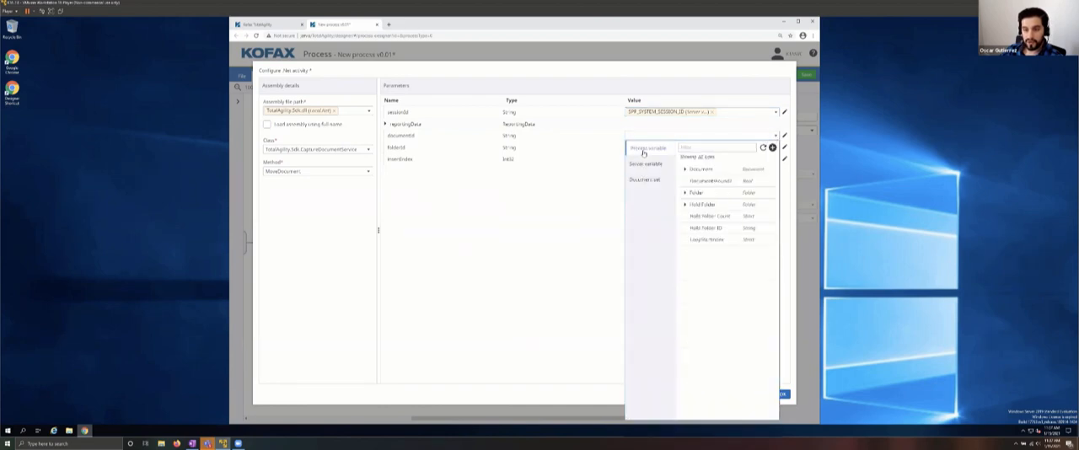
{"action": "left_click", "coordinate": [702, 169]}
{"action": "left_click", "coordinate": [643, 146]}
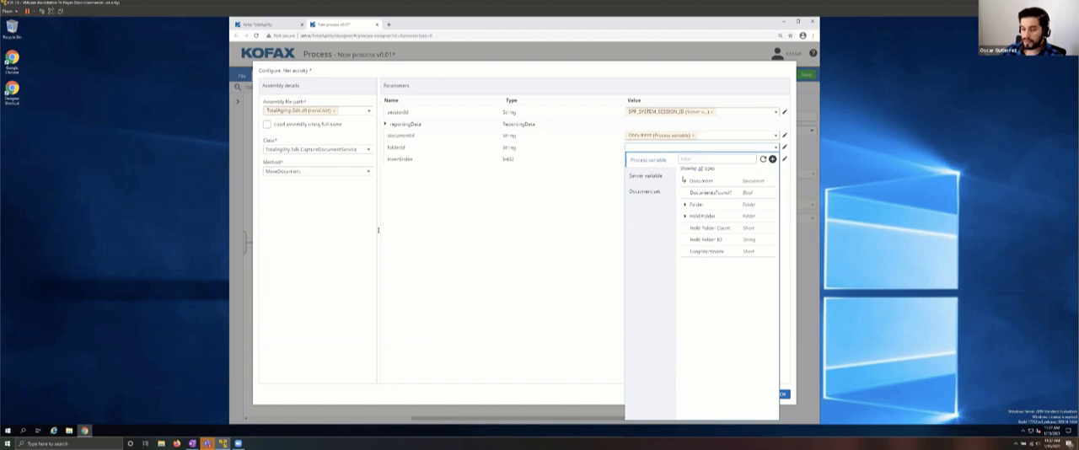
{"action": "left_click", "coordinate": [708, 243]}
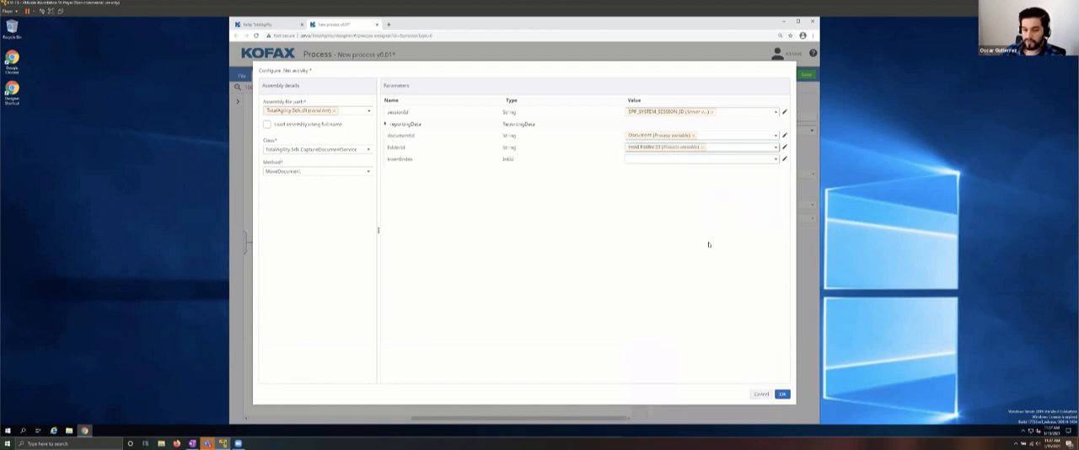
Step: Assign the Hold Folder Count process variable to the insertIndex parameter and accept the .Net configuration
{"action": "left_click", "coordinate": [694, 161]}
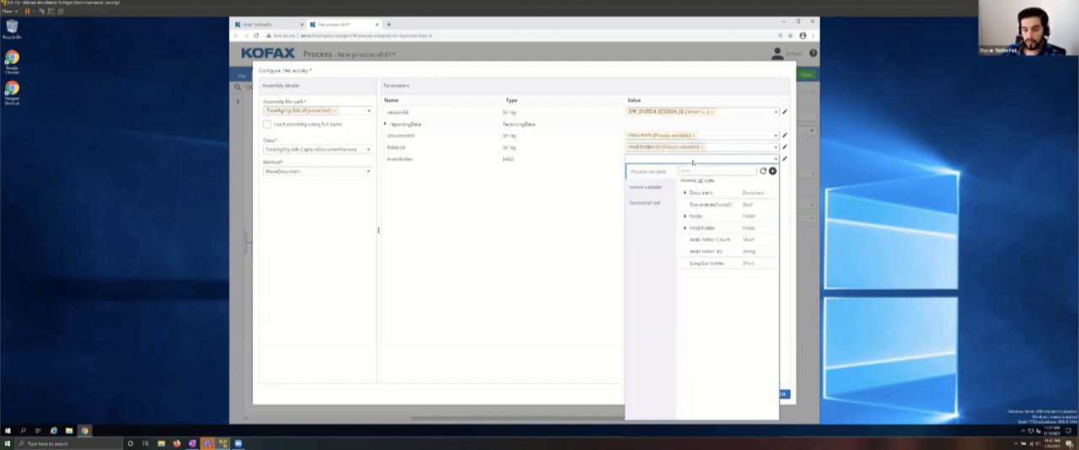
{"action": "left_click", "coordinate": [708, 242]}
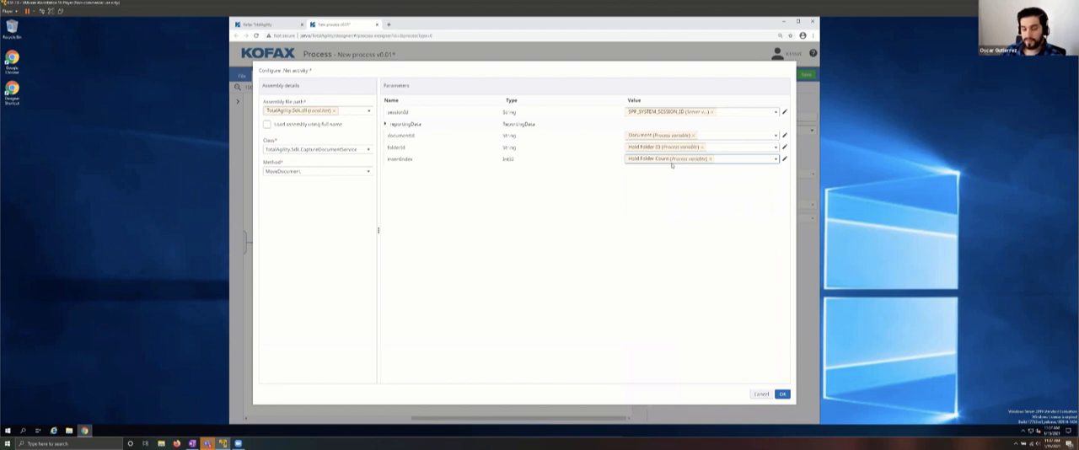
{"action": "left_click", "coordinate": [783, 394]}
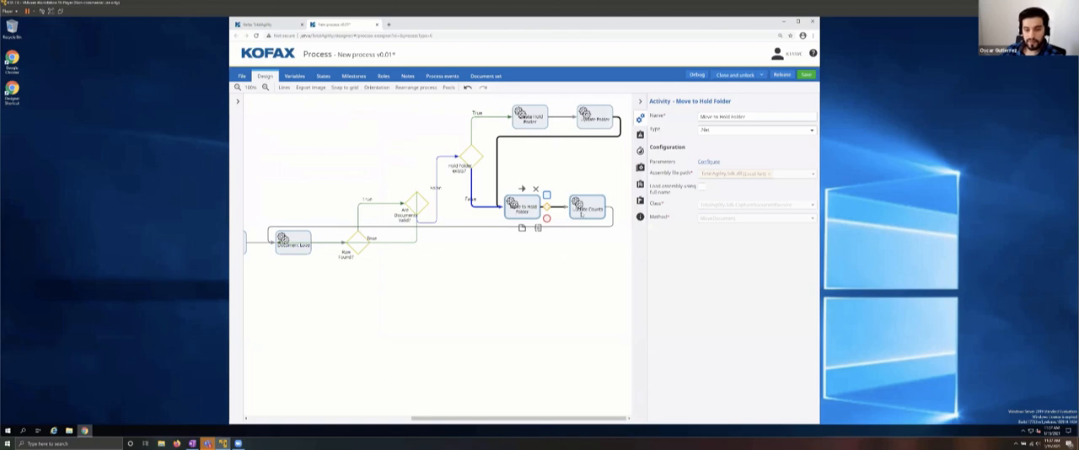
Step: Create an expression in the Update Counts activity with Hold Folder Count as target variable and Hold Folder Count +1 as expression
{"action": "left_click", "coordinate": [581, 213]}
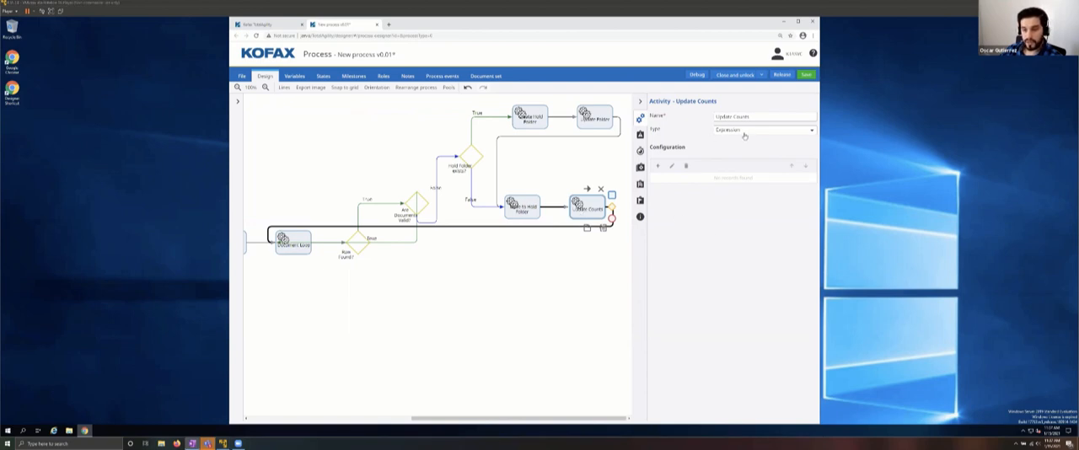
{"action": "left_click", "coordinate": [658, 166]}
{"action": "left_click", "coordinate": [590, 145]}
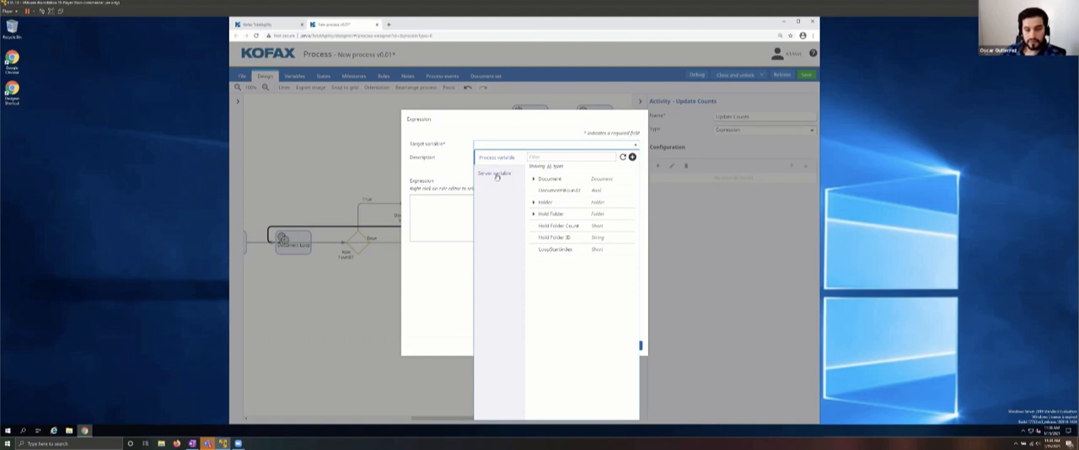
{"action": "left_click", "coordinate": [556, 226]}
{"action": "right_click", "coordinate": [517, 213]}
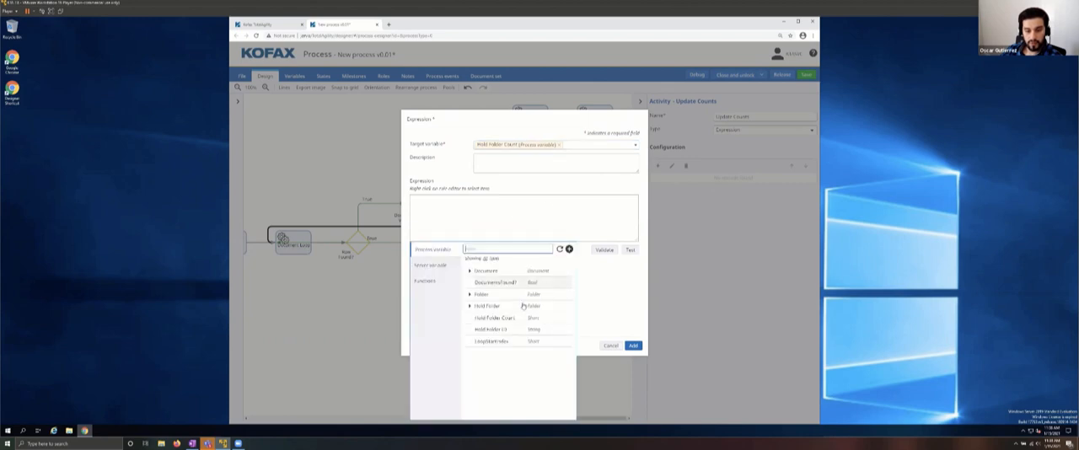
{"action": "left_click", "coordinate": [494, 317]}
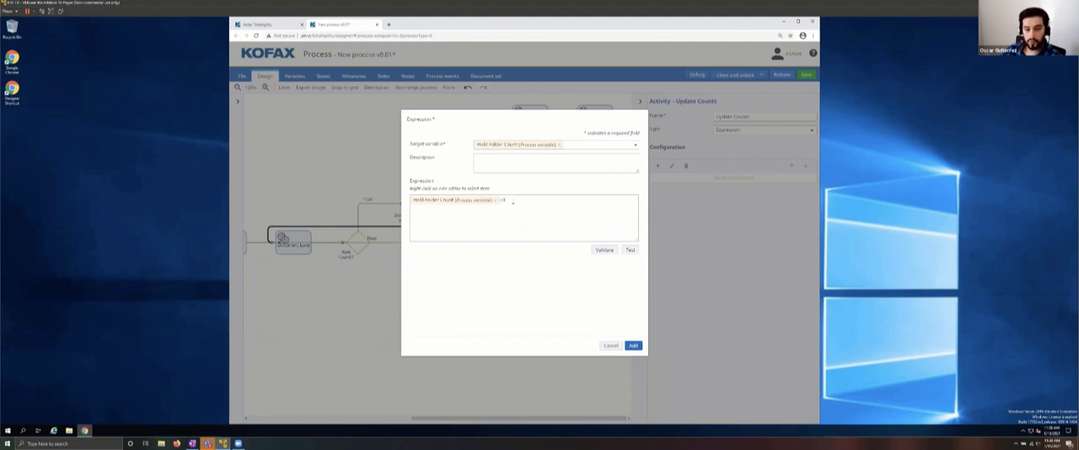
Step: Test and validate the Hold Folder Count expression and add it to the Update Counts activity
{"action": "left_click", "coordinate": [630, 250]}
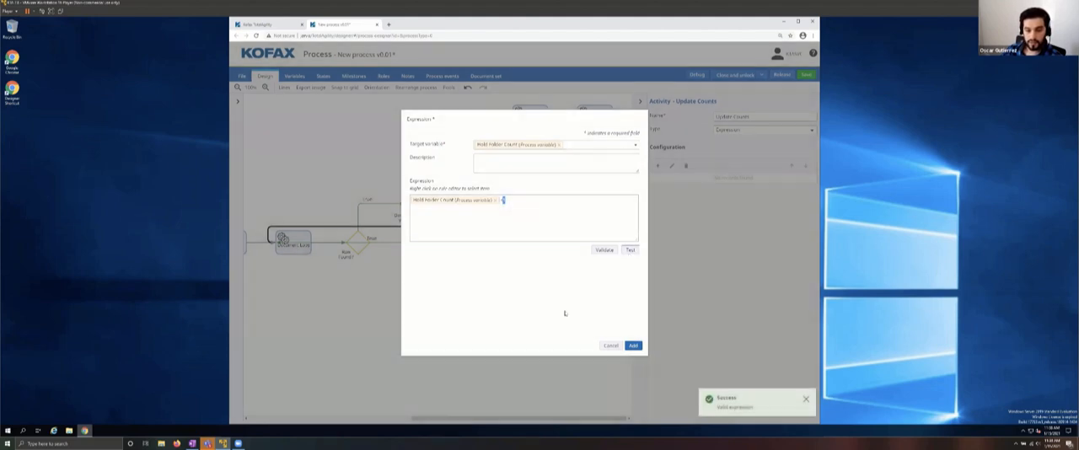
{"action": "left_click", "coordinate": [600, 251]}
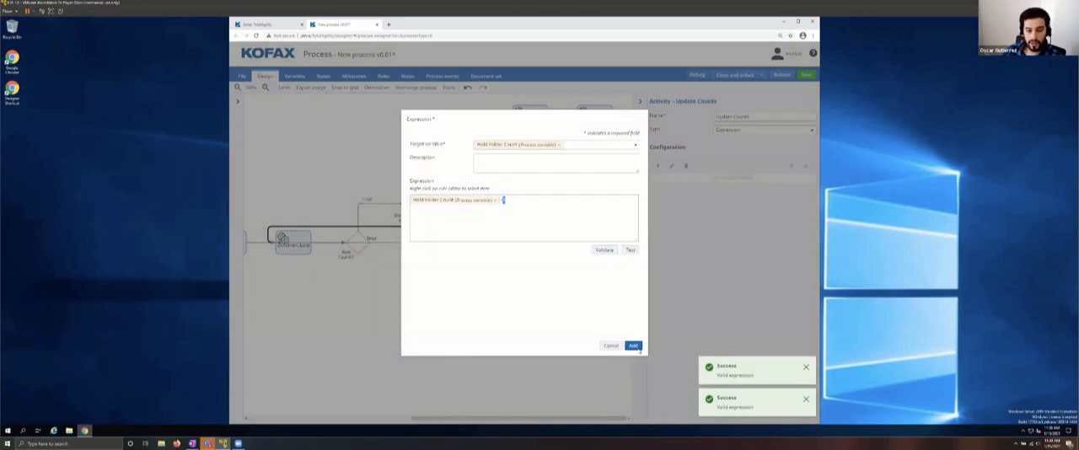
{"action": "left_click", "coordinate": [637, 347]}
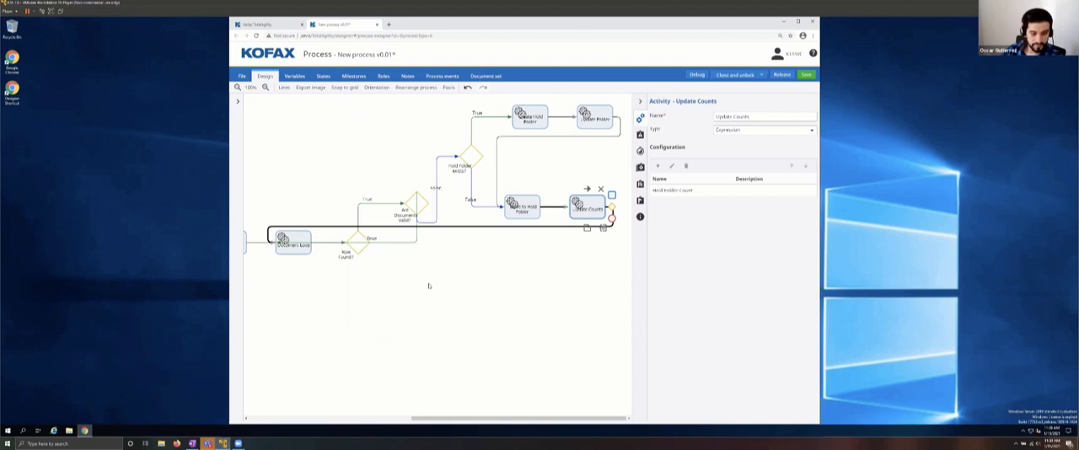
Step: Add a decision on the false path of the Row Found? decision and name it Hold Folder Empty
{"action": "left_click_drag", "start_coordinate": [433, 420], "coordinate": [419, 420]}
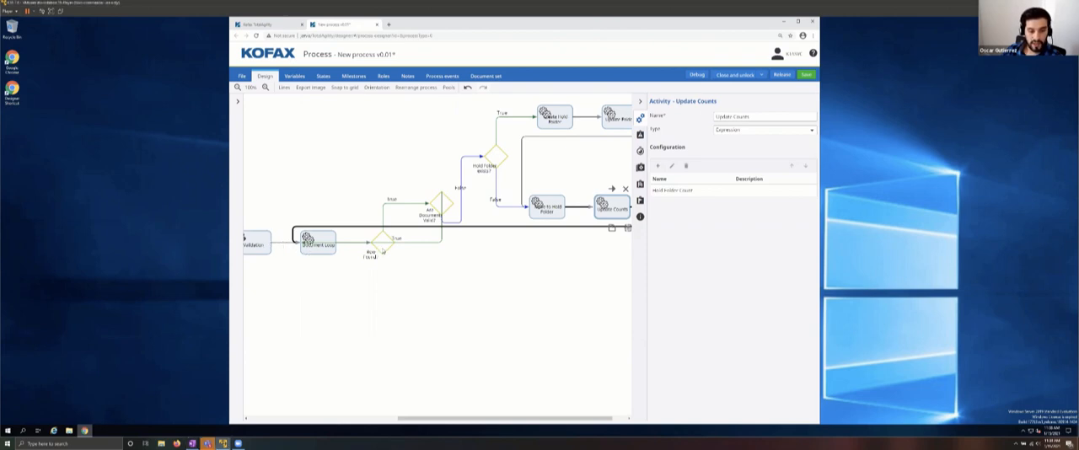
{"action": "left_click_drag", "start_coordinate": [459, 421], "coordinate": [369, 429]}
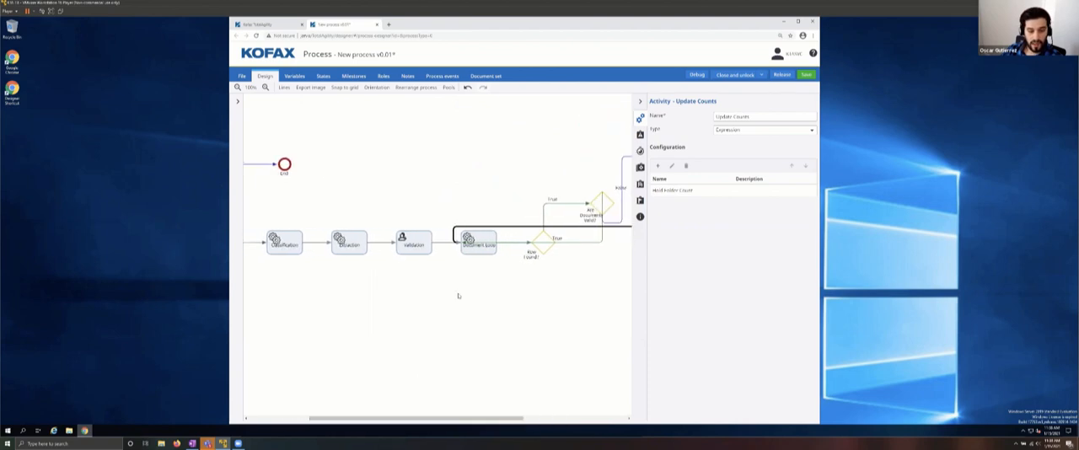
{"action": "left_click", "coordinate": [546, 252]}
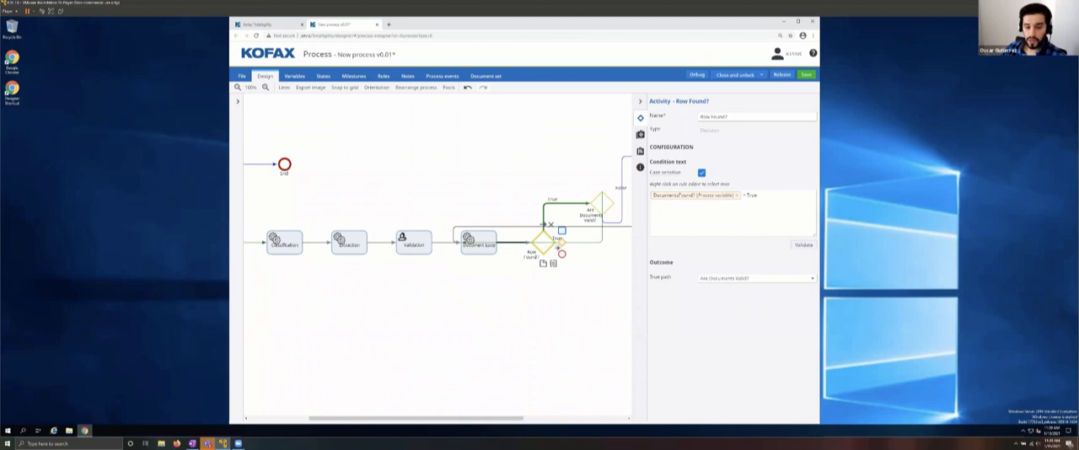
{"action": "left_click_drag", "start_coordinate": [460, 419], "coordinate": [558, 419]}
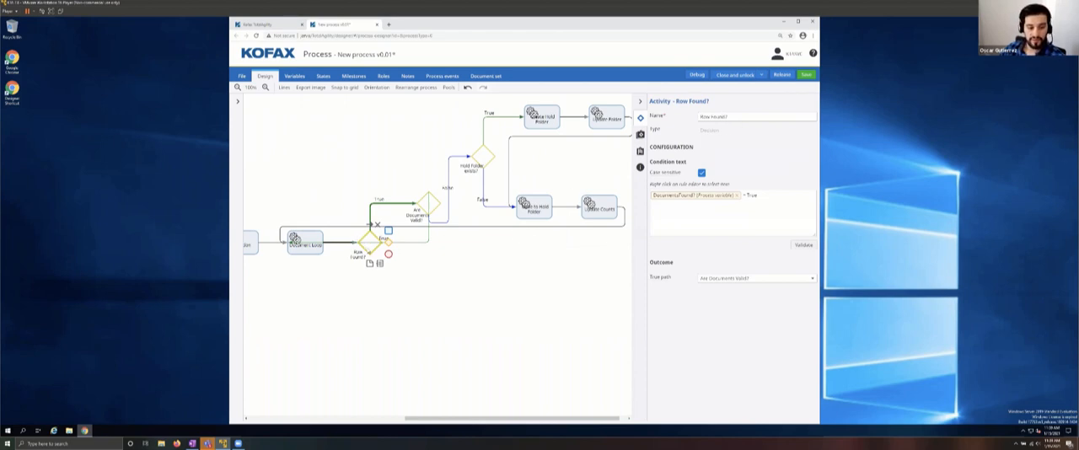
{"action": "left_click", "coordinate": [389, 242]}
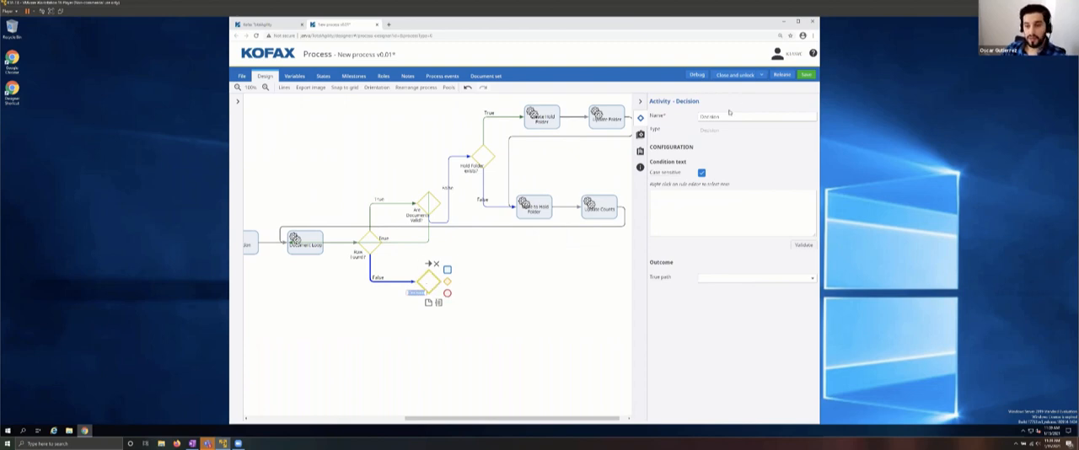
{"action": "left_click_drag", "start_coordinate": [729, 116], "coordinate": [663, 129]}
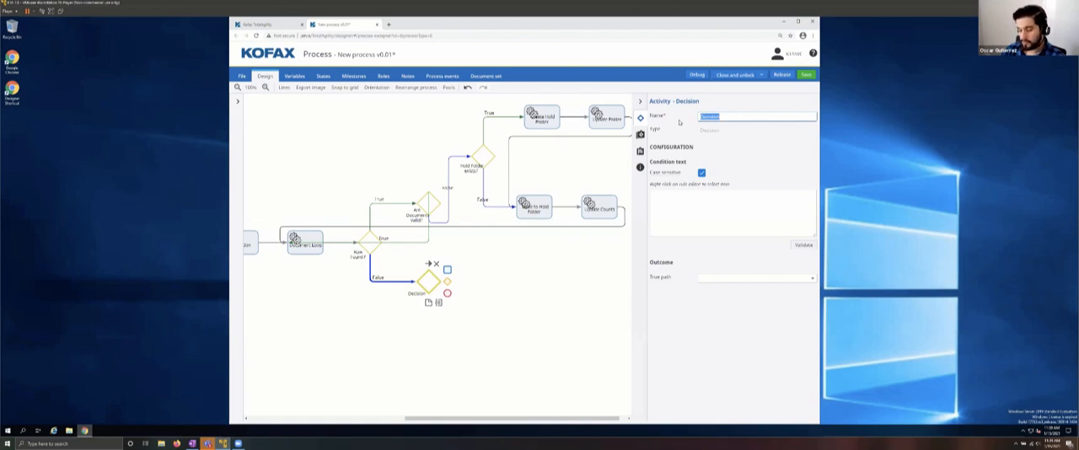
{"action": "type", "text": "Hold"}
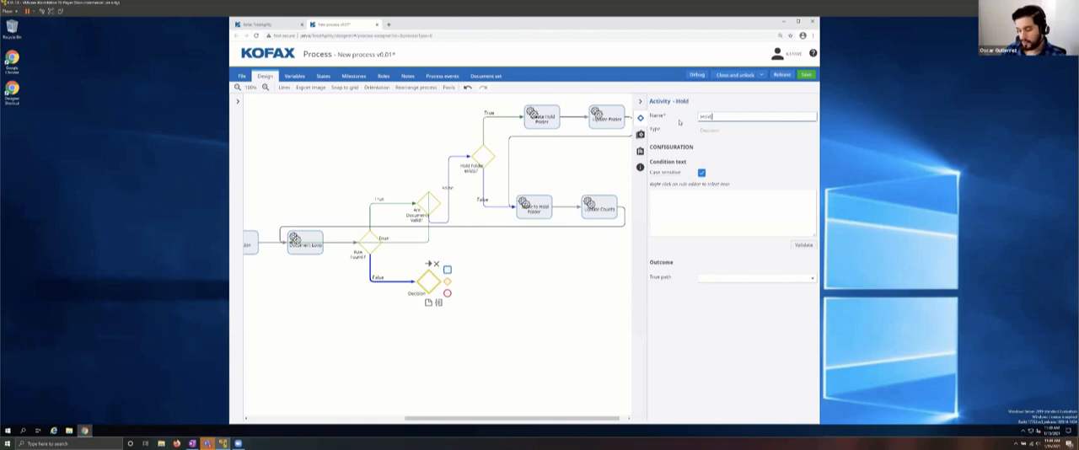
{"action": "type", "text": " Folder Empty"}
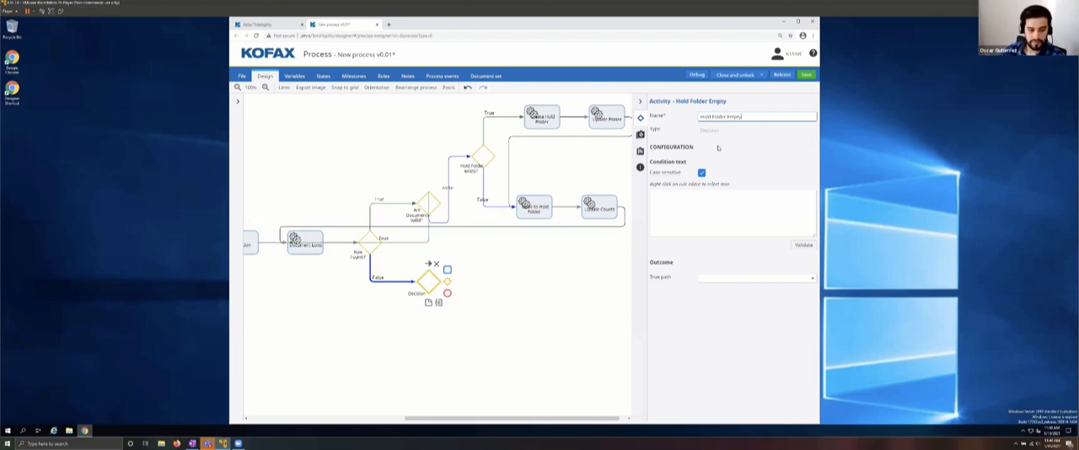
Step: Set the Hold Folder Empty condition to the process variable Hold Folder Count =0 and validate it
{"action": "left_click", "coordinate": [735, 218]}
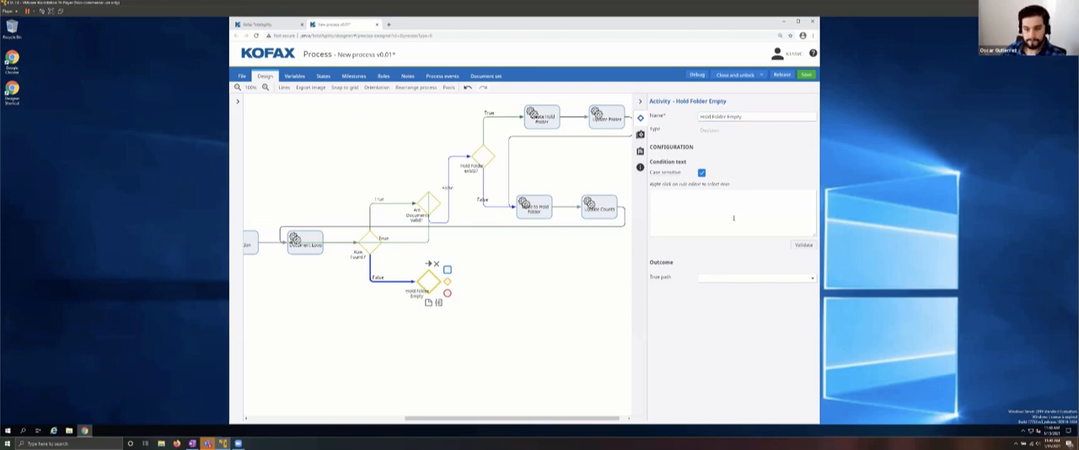
{"action": "right_click", "coordinate": [671, 203]}
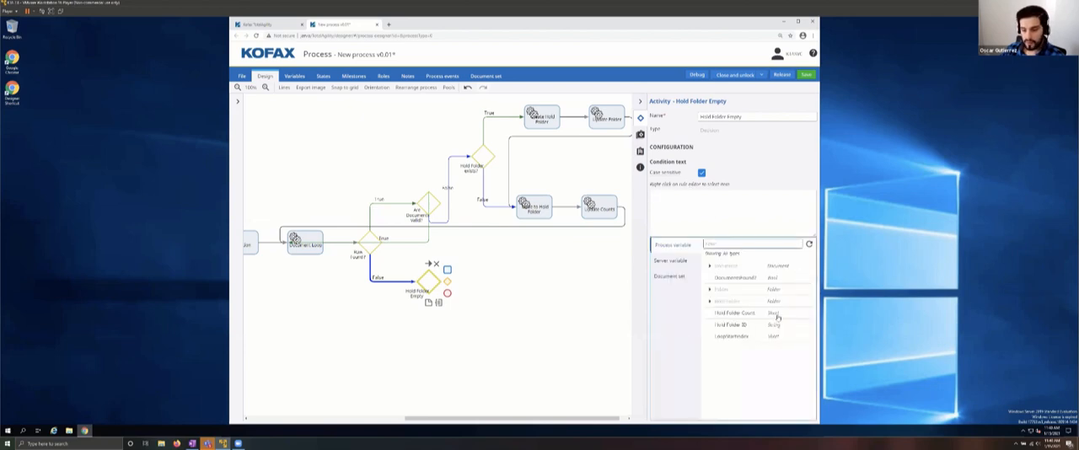
{"action": "double_click", "coordinate": [738, 313]}
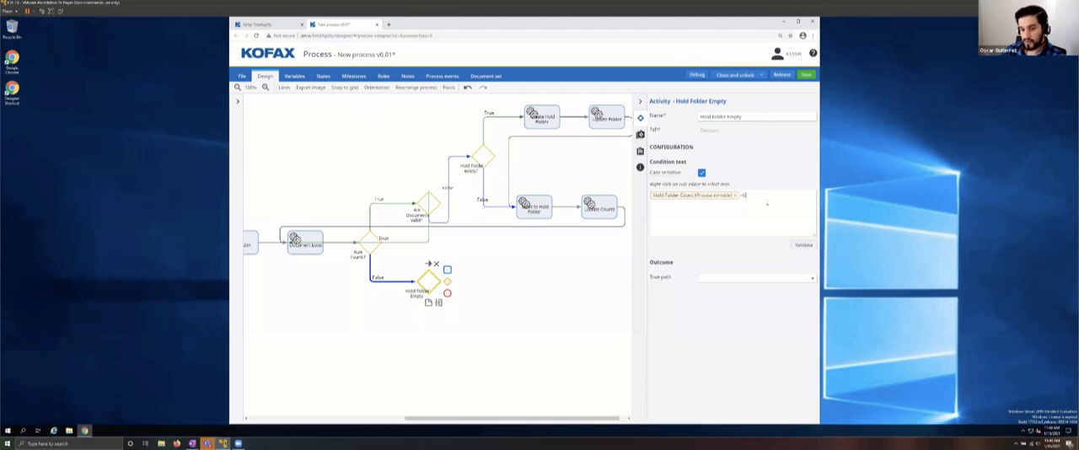
{"action": "left_click", "coordinate": [803, 245]}
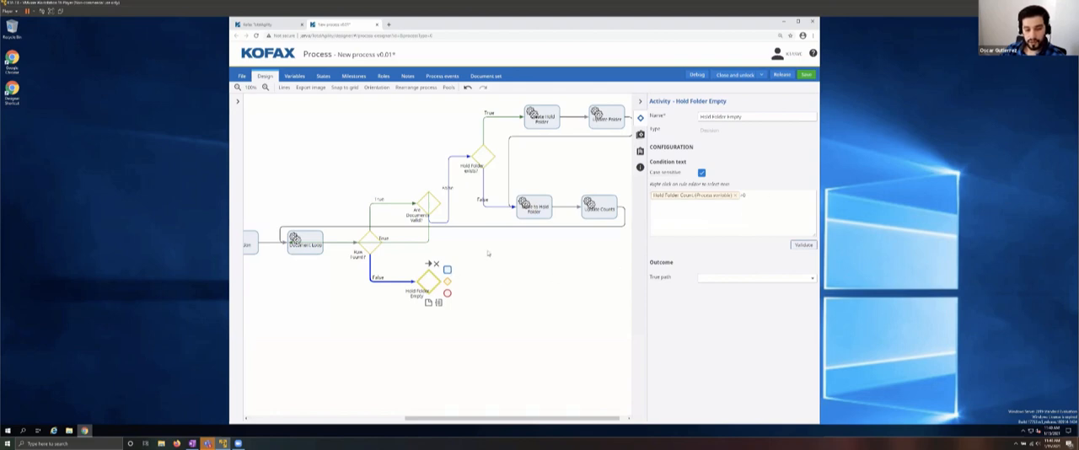
Step: Add an activity after the Hold Folder Empty decision and name it Create Rejection Process
{"action": "left_click", "coordinate": [487, 253]}
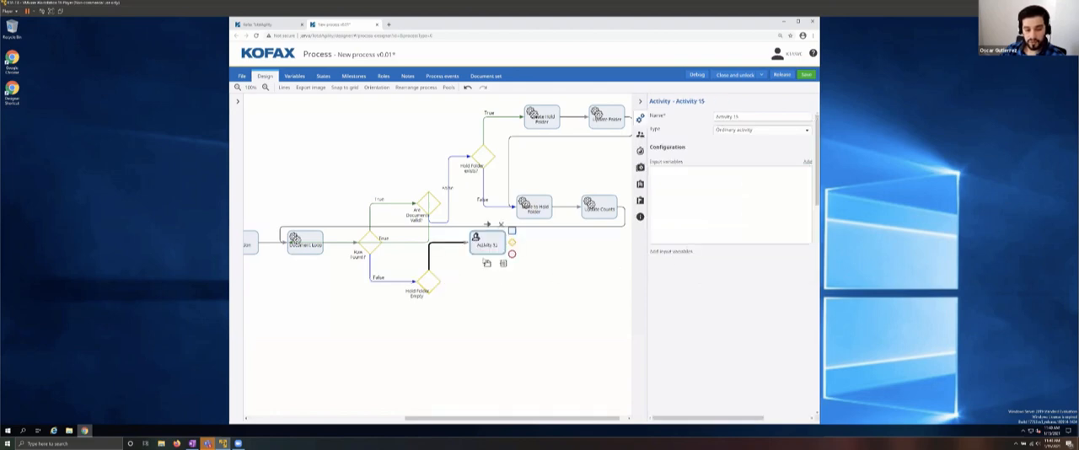
{"action": "triple_click", "coordinate": [749, 118]}
{"action": "type", "text": "Creat"}
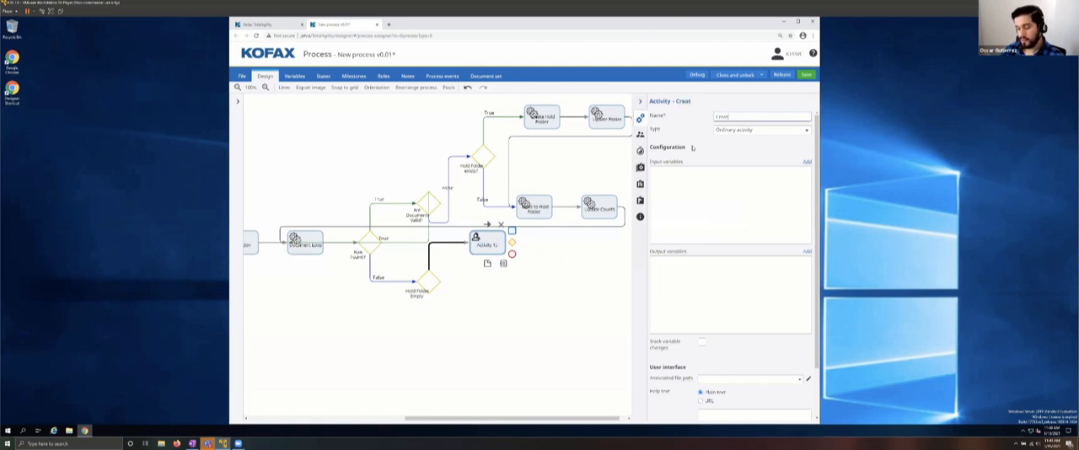
{"action": "type", "text": "e Re"}
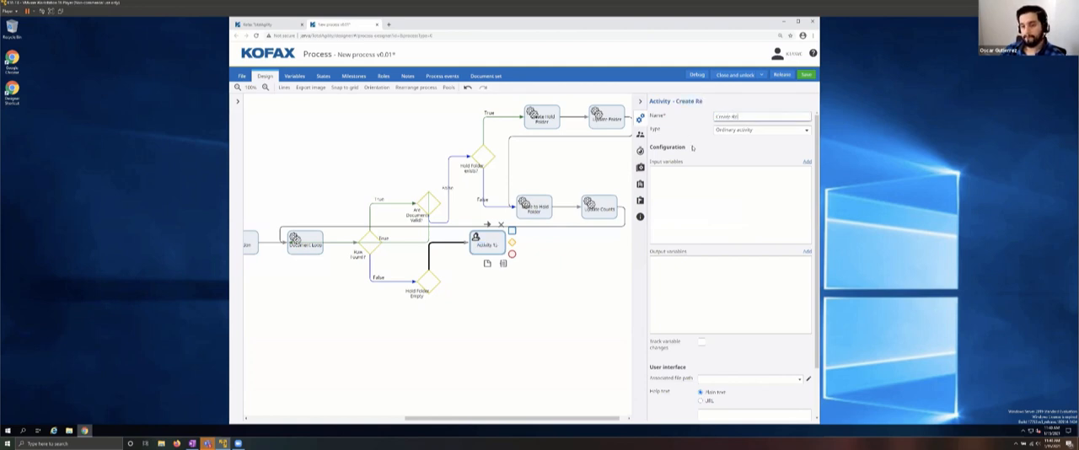
{"action": "type", "text": "jection Process"}
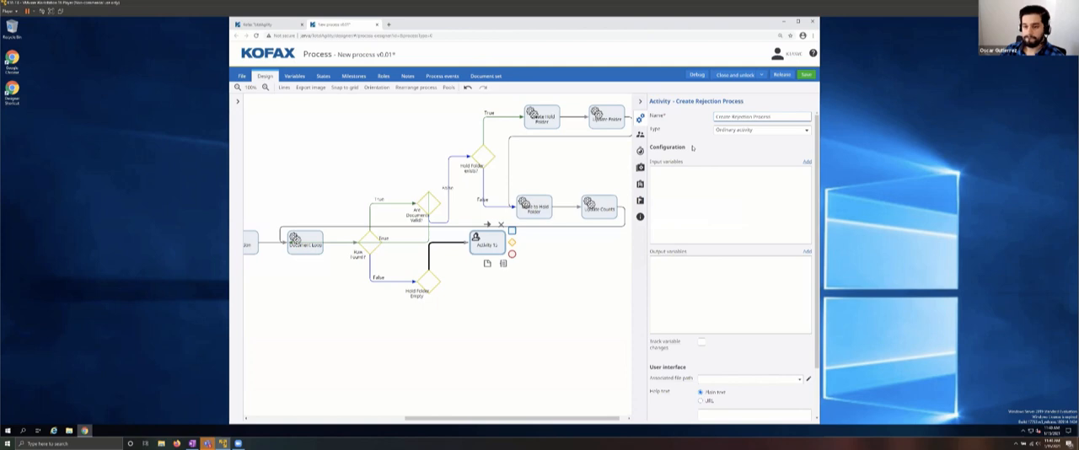
{"action": "left_click", "coordinate": [760, 130]}
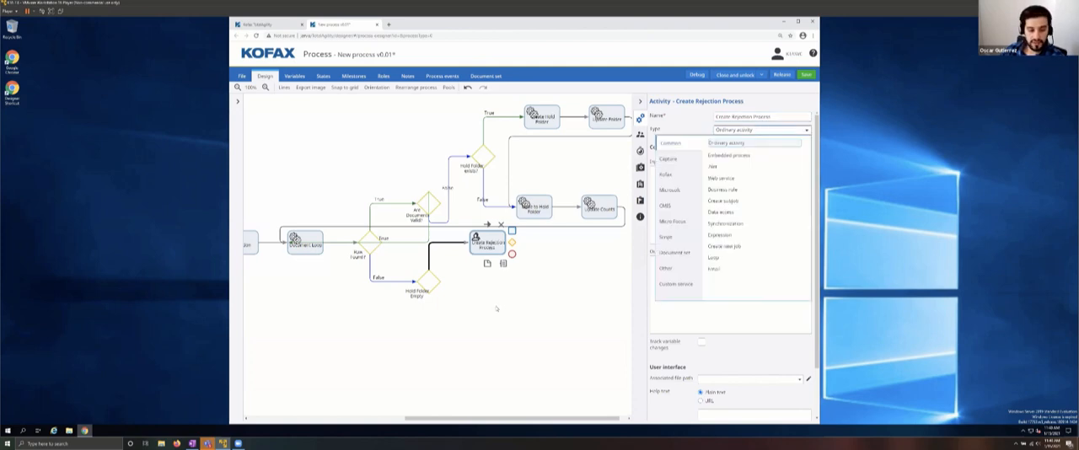
Step: Add a second activity branching from the Hold Folder Empty decision and name it Export
{"action": "left_click", "coordinate": [429, 284]}
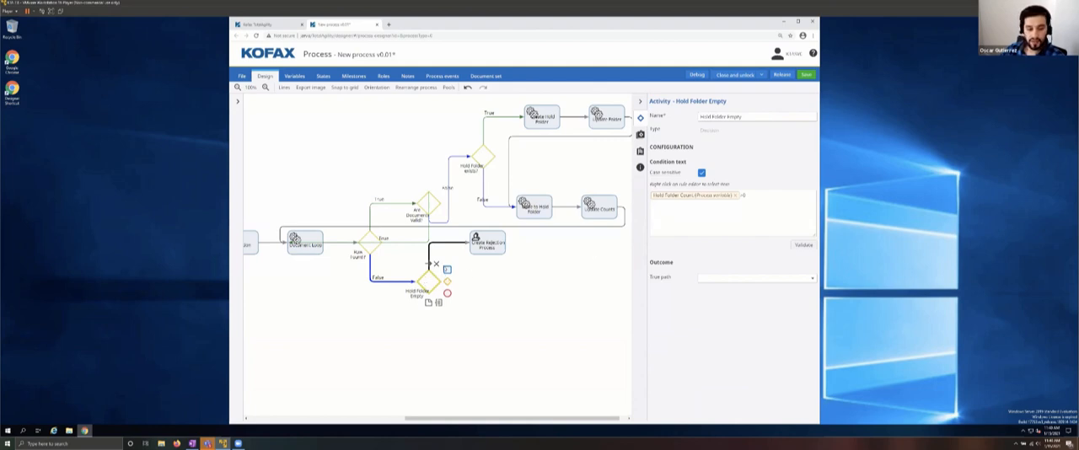
{"action": "left_click", "coordinate": [447, 269]}
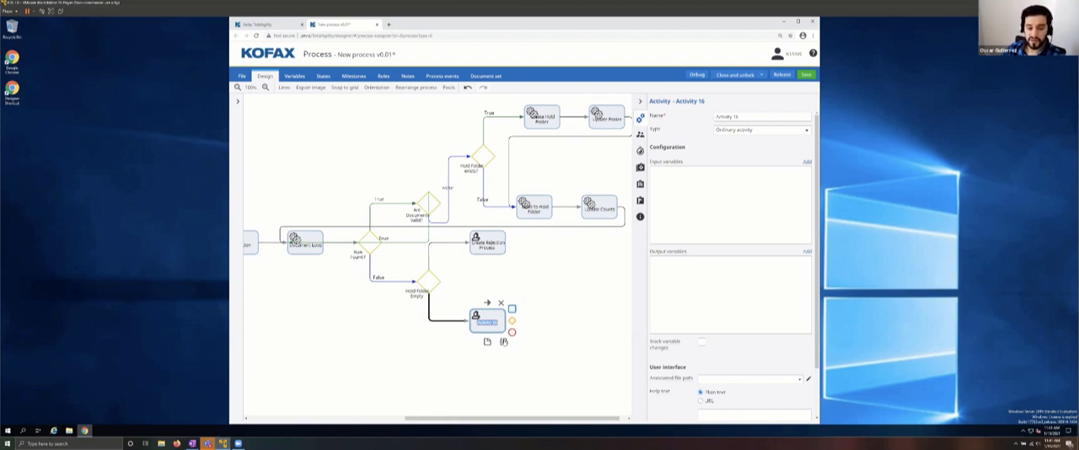
{"action": "left_click_drag", "start_coordinate": [751, 118], "coordinate": [698, 125]}
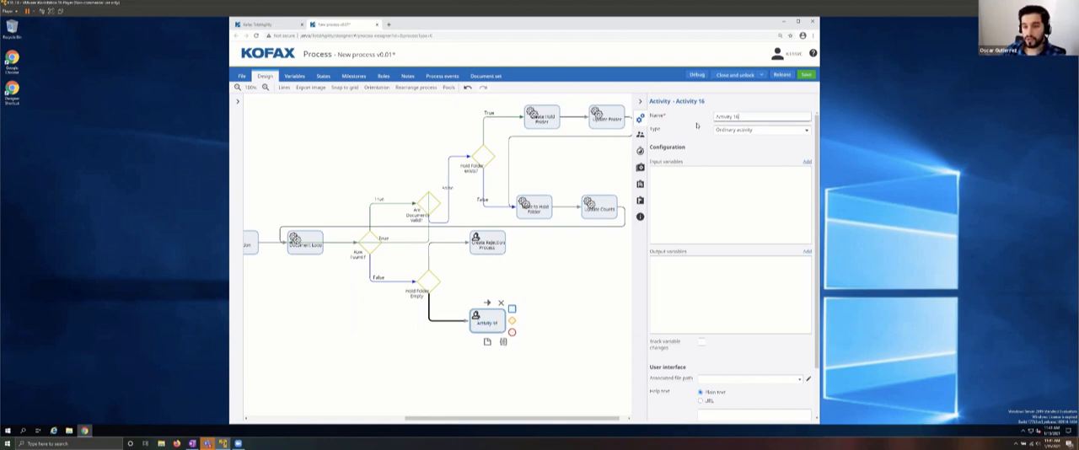
{"action": "type", "text": "Export"}
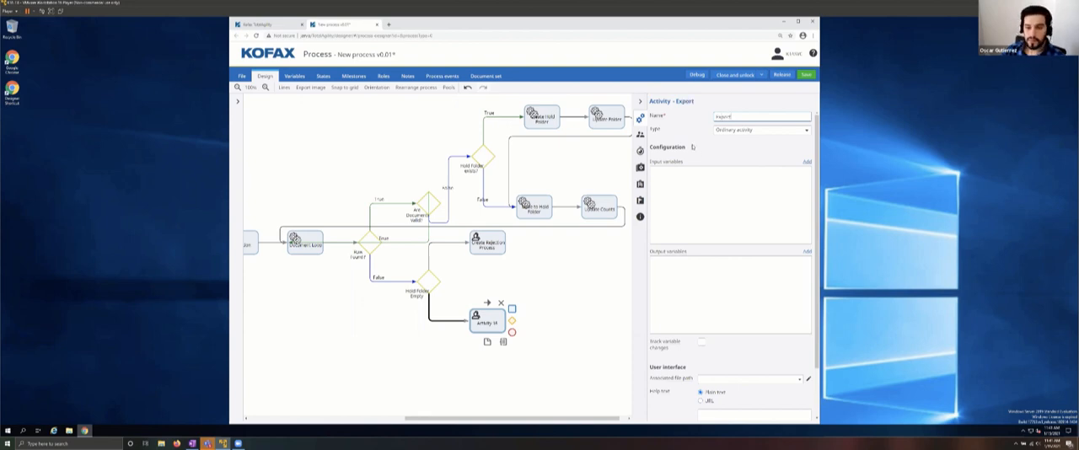
Step: Set the Export activity's type to the Capture activity Export
{"action": "left_click", "coordinate": [731, 130]}
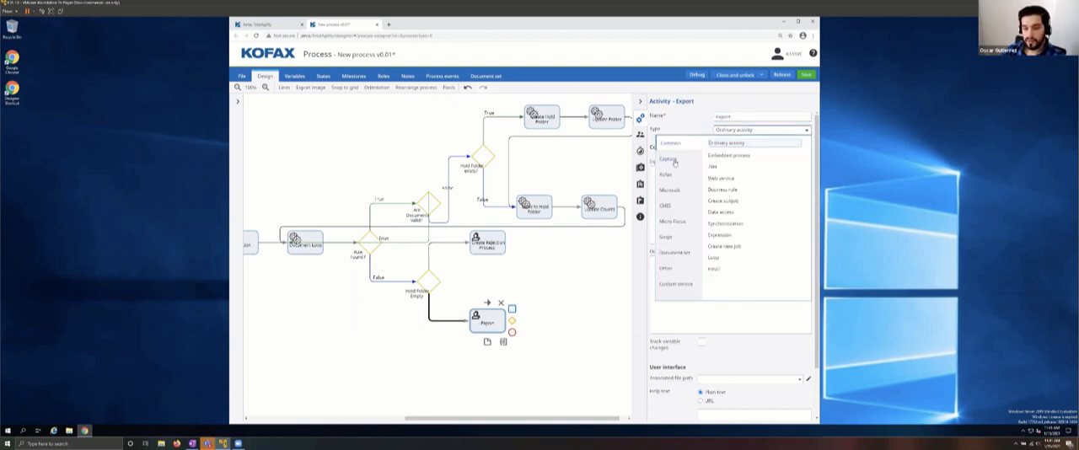
{"action": "left_click", "coordinate": [675, 163]}
{"action": "scroll", "coordinate": [748, 266], "scroll_direction": "down", "scroll_amount": 1}
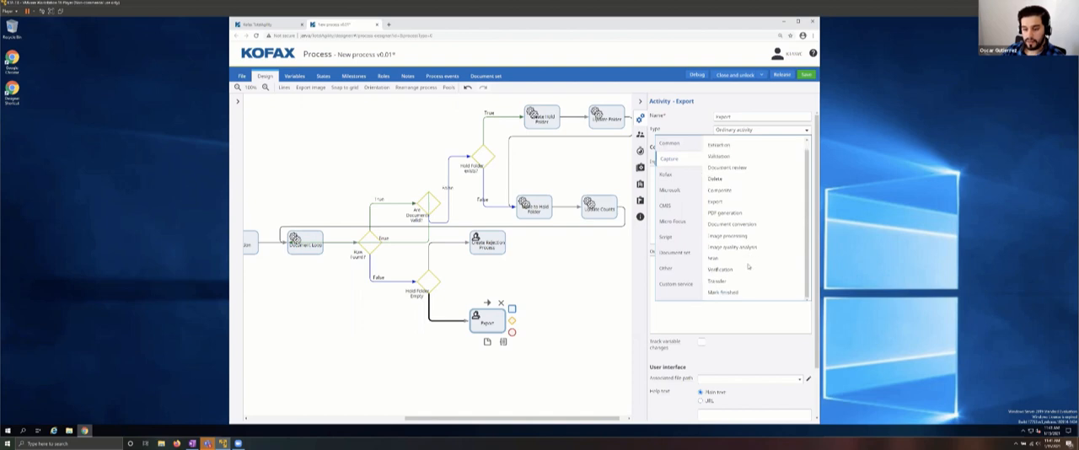
{"action": "left_click", "coordinate": [714, 203]}
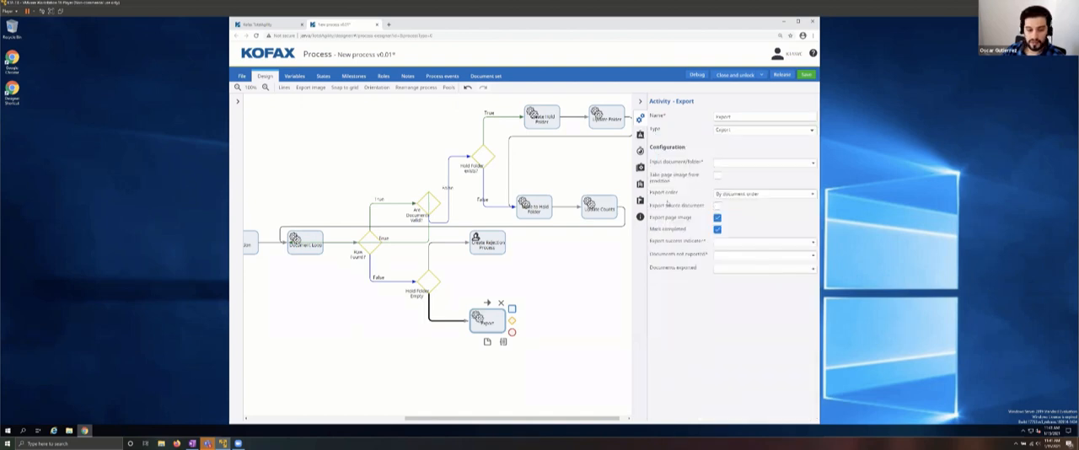
{"action": "left_click", "coordinate": [575, 315]}
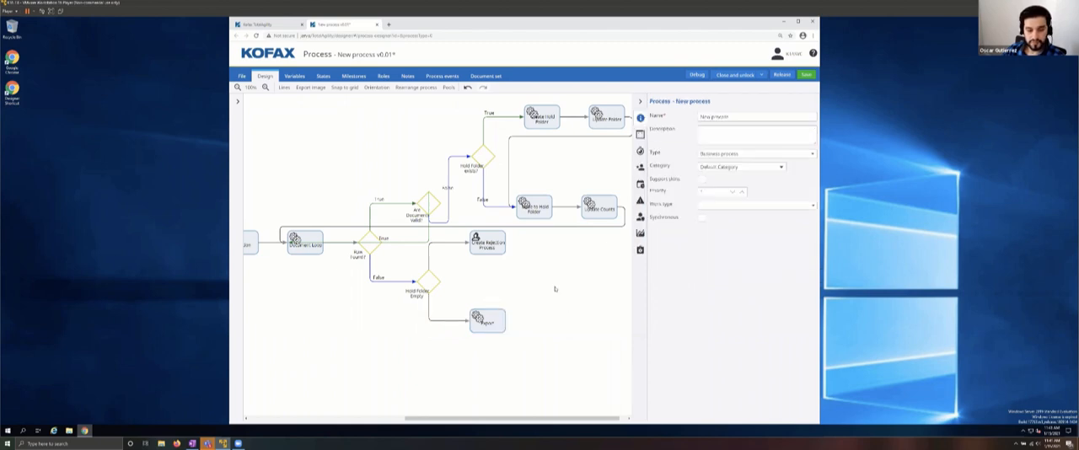
Step: Set the Create Rejection Process activity's type and its job type to Create new job
{"action": "left_click", "coordinate": [496, 246]}
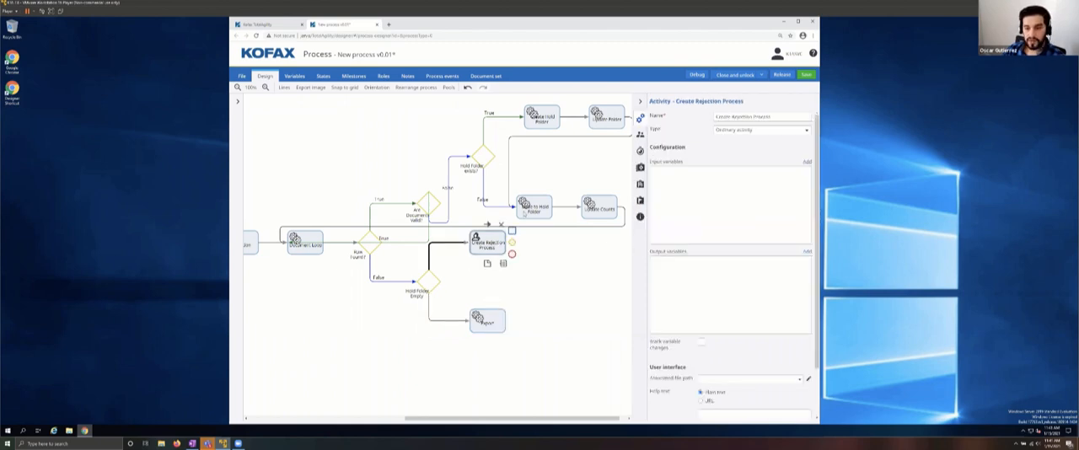
{"action": "left_click", "coordinate": [737, 133]}
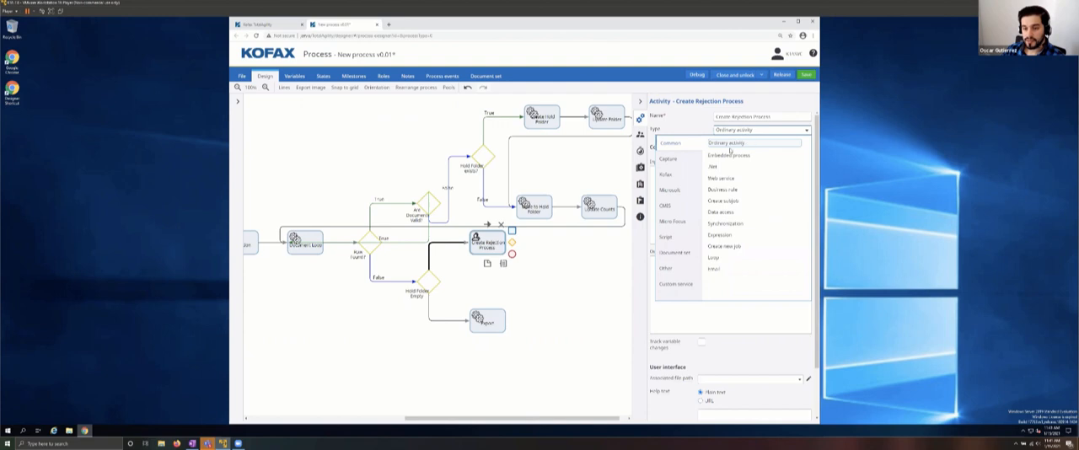
{"action": "left_click", "coordinate": [725, 246]}
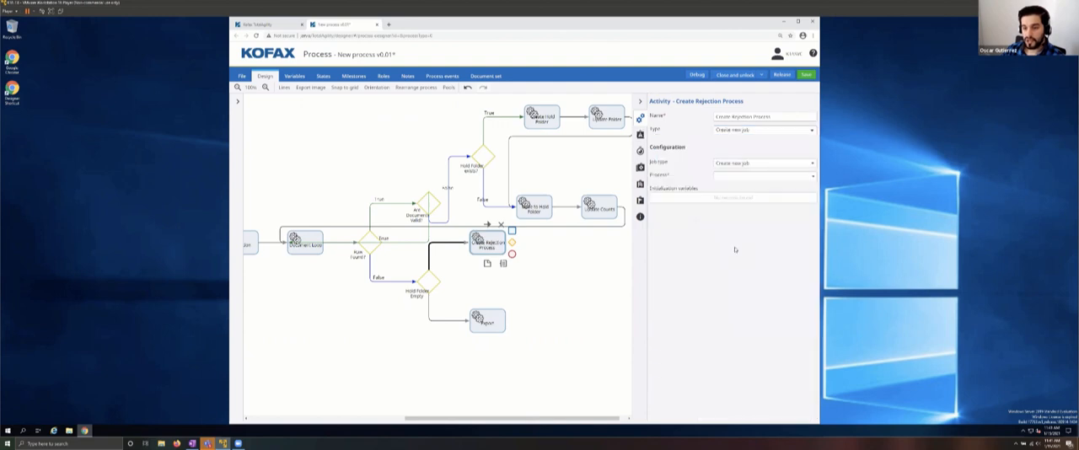
{"action": "left_click", "coordinate": [747, 163]}
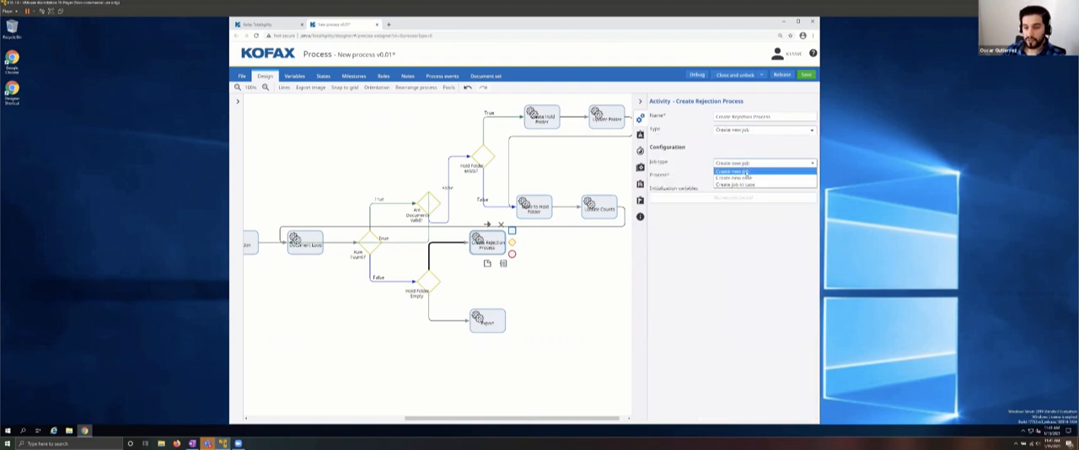
{"action": "left_click", "coordinate": [745, 171]}
Step: Choose Invoice Rejection from the invoice category as the job's process and assign Hold Folder to its Folder initialization variable
{"action": "left_click", "coordinate": [762, 176]}
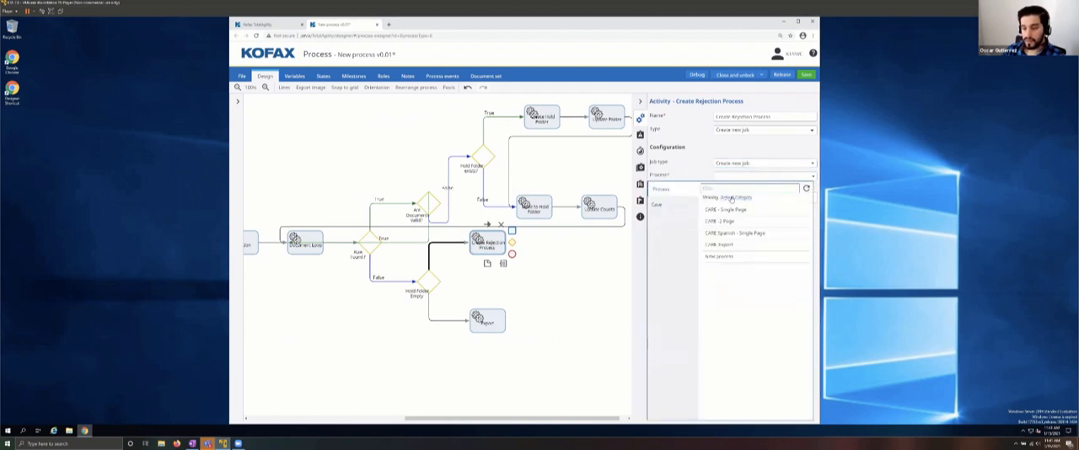
{"action": "left_click", "coordinate": [732, 197]}
{"action": "left_click", "coordinate": [747, 219]}
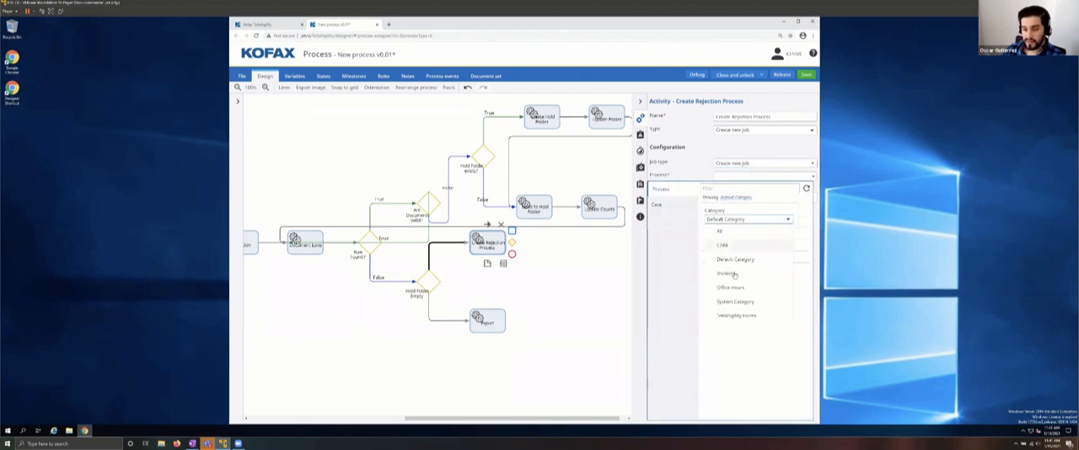
{"action": "left_click", "coordinate": [733, 274]}
{"action": "left_click", "coordinate": [725, 244]}
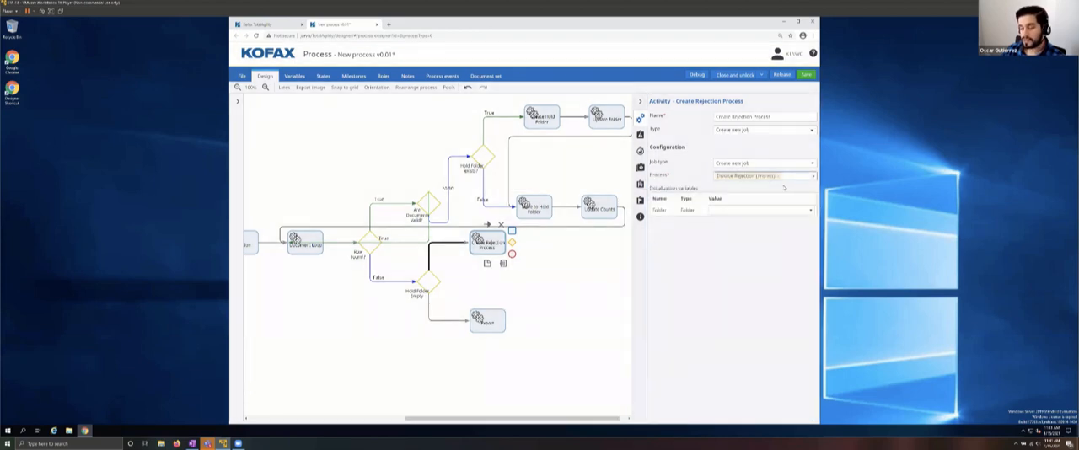
{"action": "left_click", "coordinate": [742, 210]}
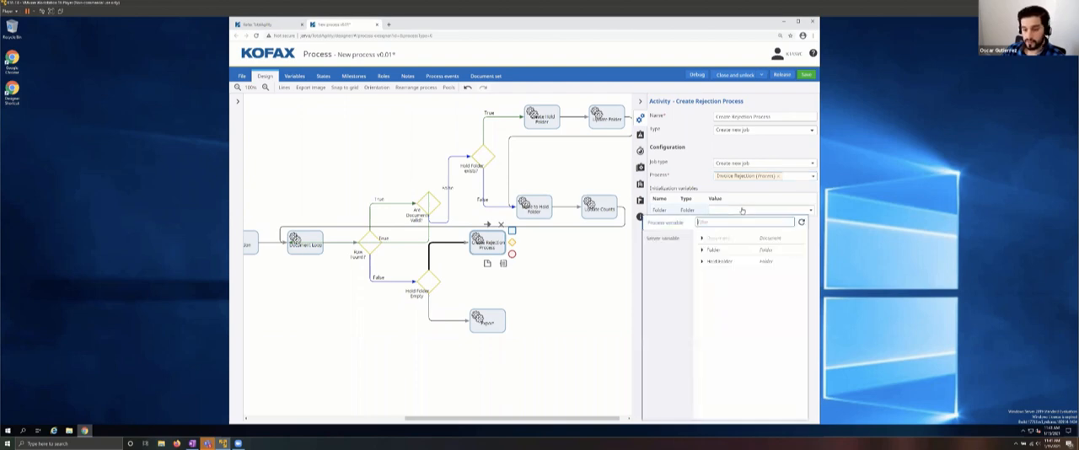
{"action": "left_click", "coordinate": [718, 263]}
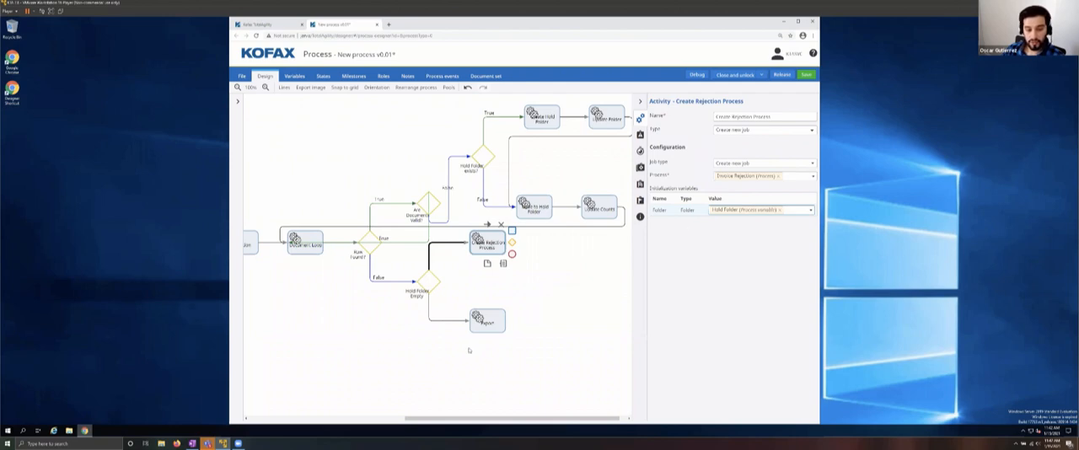
Step: Set the Export activity's input document/folder to the Folder process variable
{"action": "left_click", "coordinate": [488, 323]}
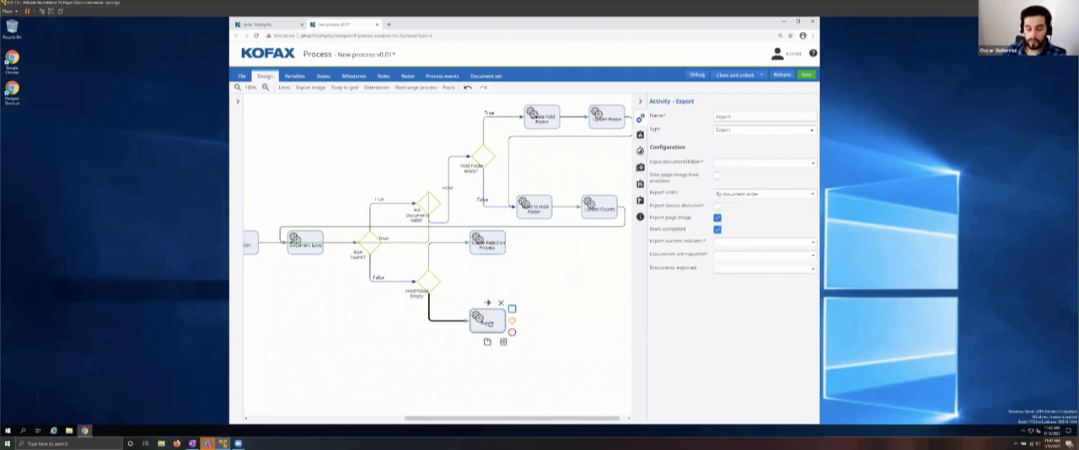
{"action": "left_click", "coordinate": [759, 162]}
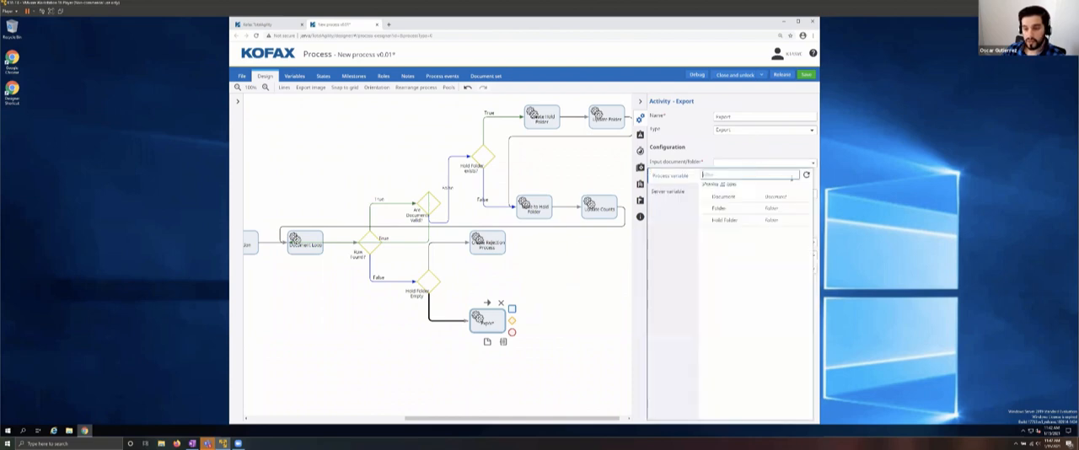
{"action": "left_click", "coordinate": [721, 221]}
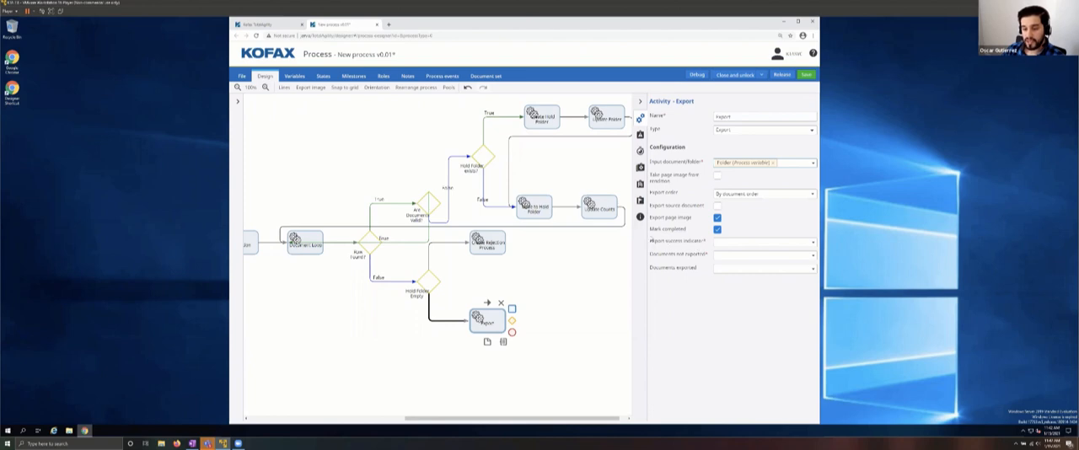
{"action": "left_click_drag", "start_coordinate": [652, 243], "coordinate": [695, 266]}
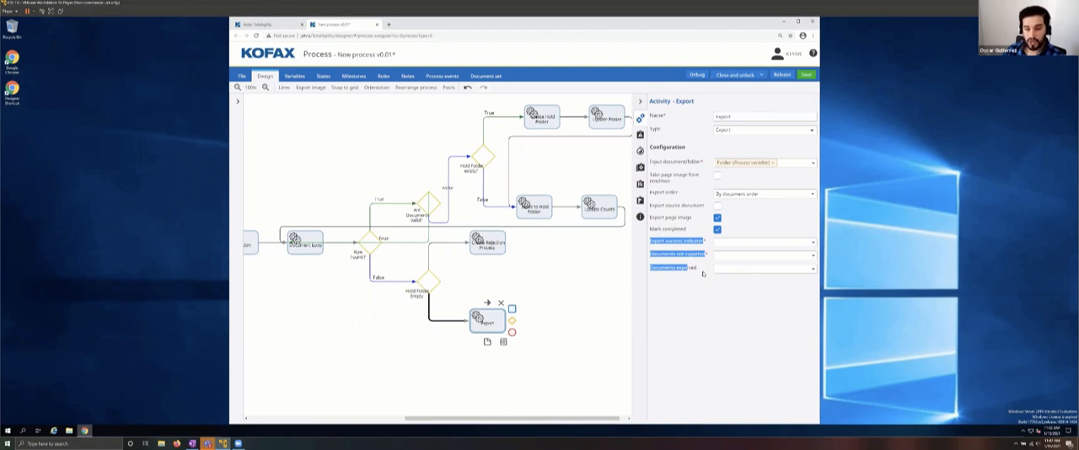
{"action": "left_click", "coordinate": [767, 241]}
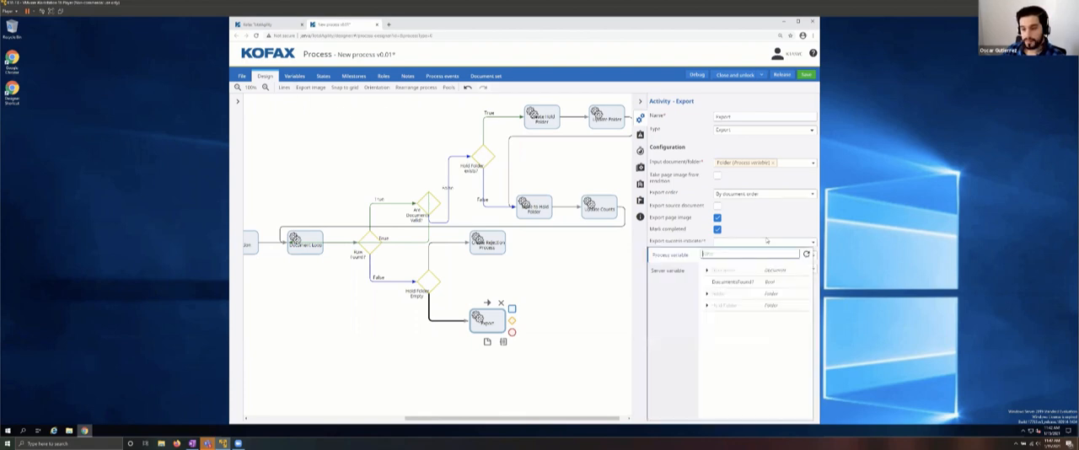
Step: Add a process variable named Document Exported? with the type Bool
{"action": "left_click", "coordinate": [294, 78]}
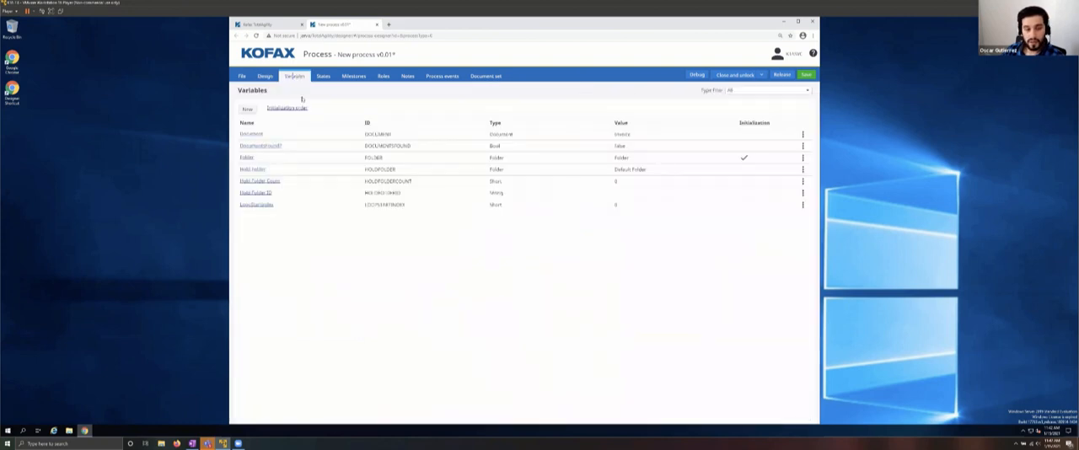
{"action": "left_click", "coordinate": [248, 109]}
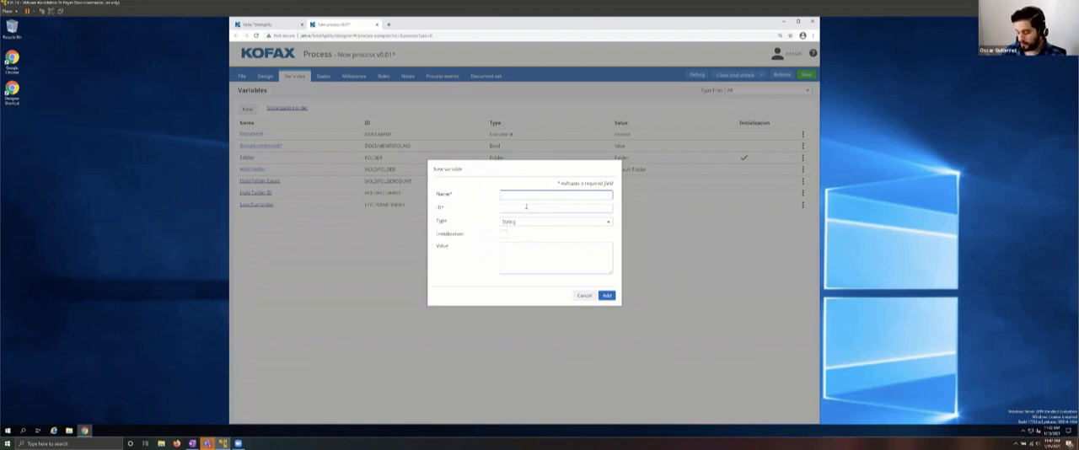
{"action": "type", "text": "cument"}
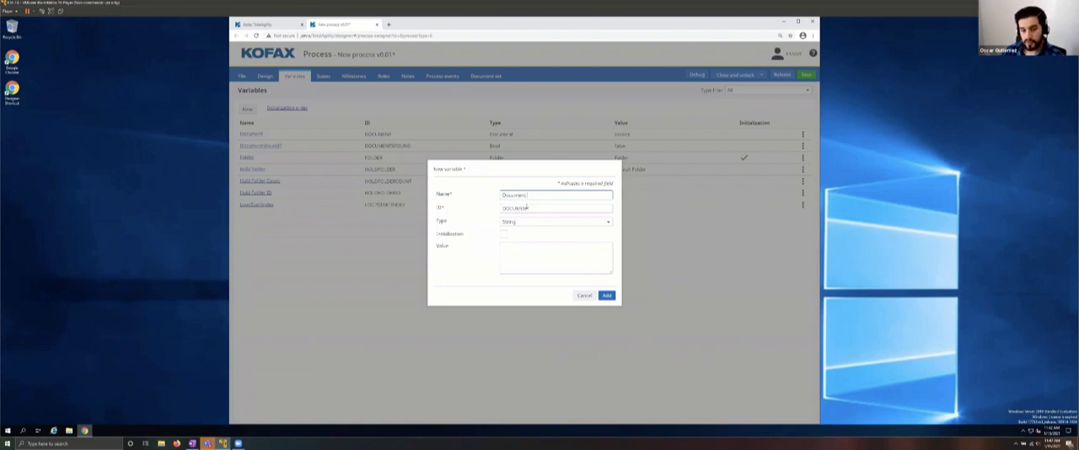
{"action": "type", "text": "s Exported"}
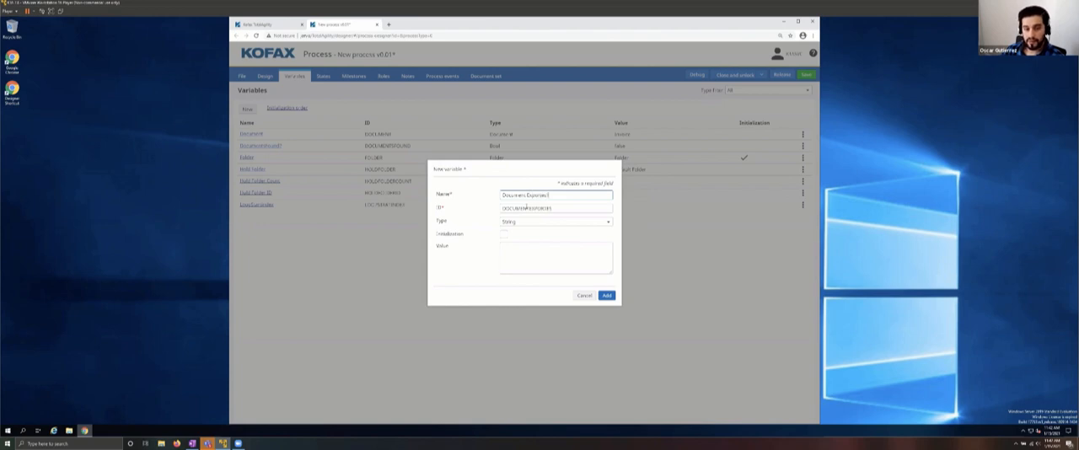
{"action": "left_click", "coordinate": [518, 221]}
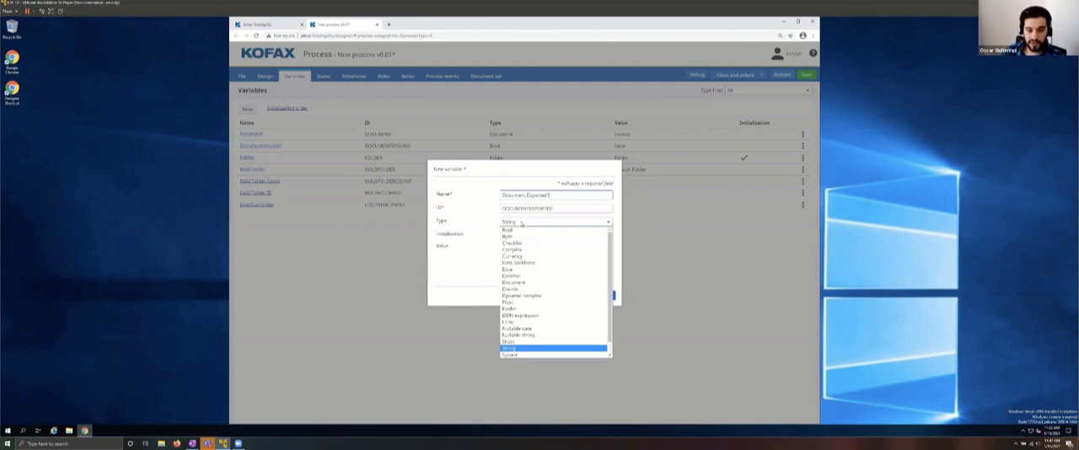
{"action": "left_click", "coordinate": [509, 230]}
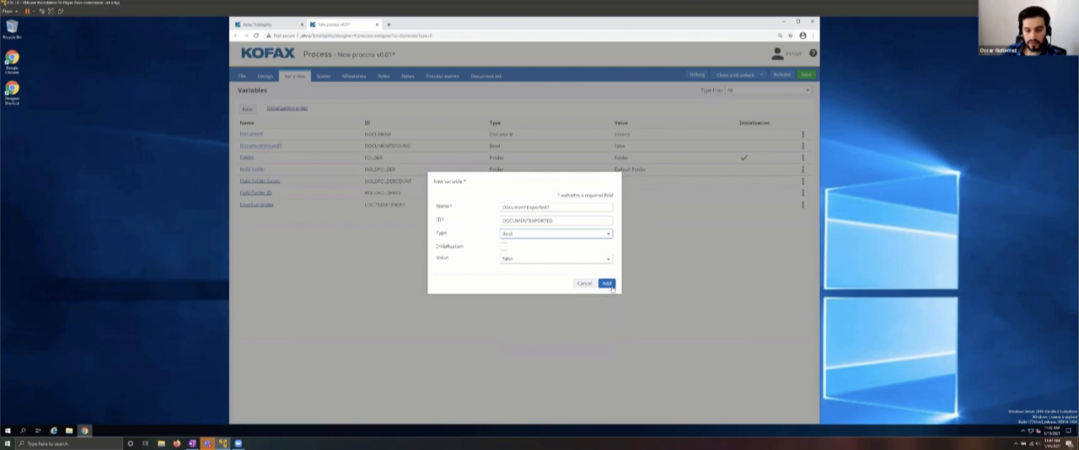
{"action": "left_click", "coordinate": [607, 283]}
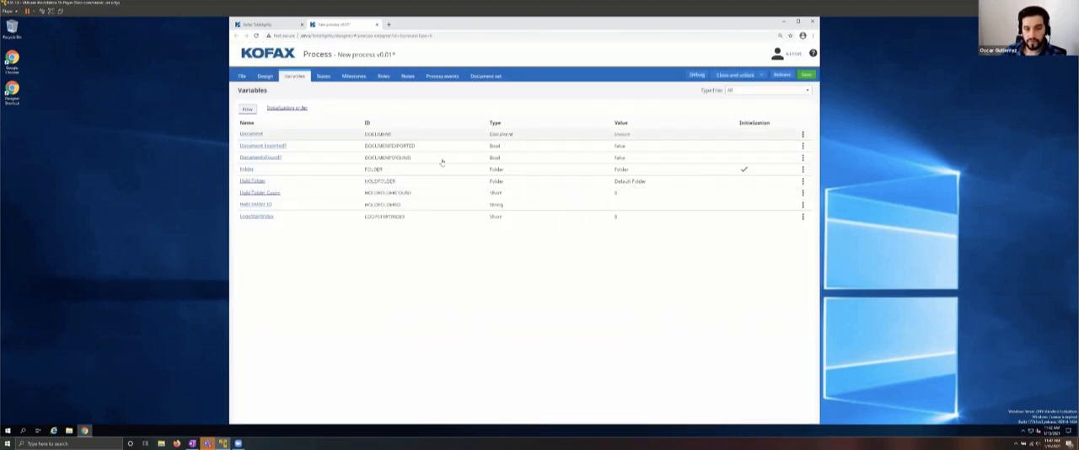
Step: Add a process variable named DocumentsExported with the type Complex
{"action": "left_click", "coordinate": [252, 109]}
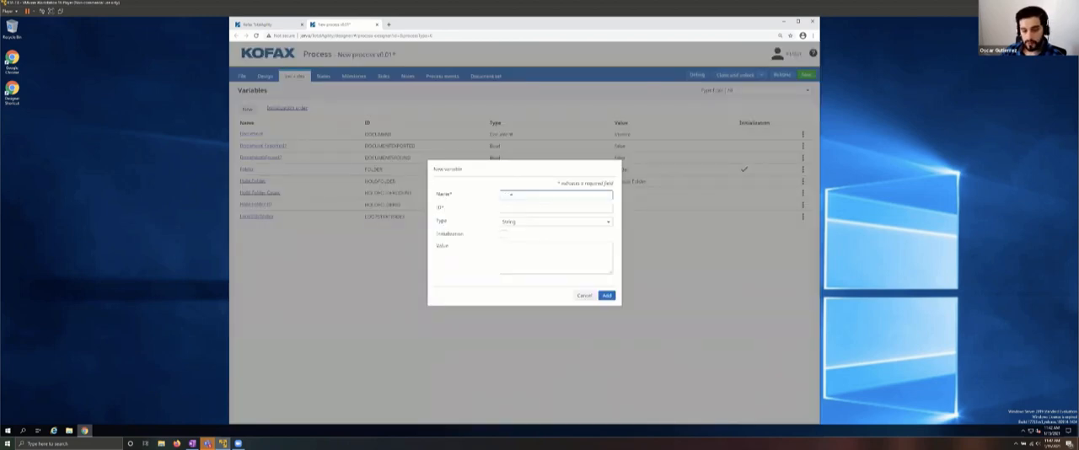
{"action": "type", "text": "Documents"}
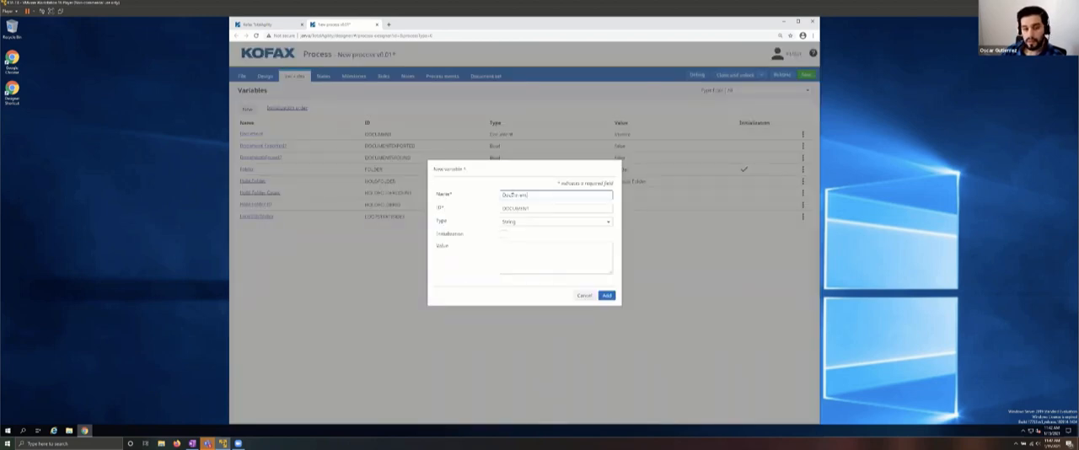
{"action": "type", "text": "nt"}
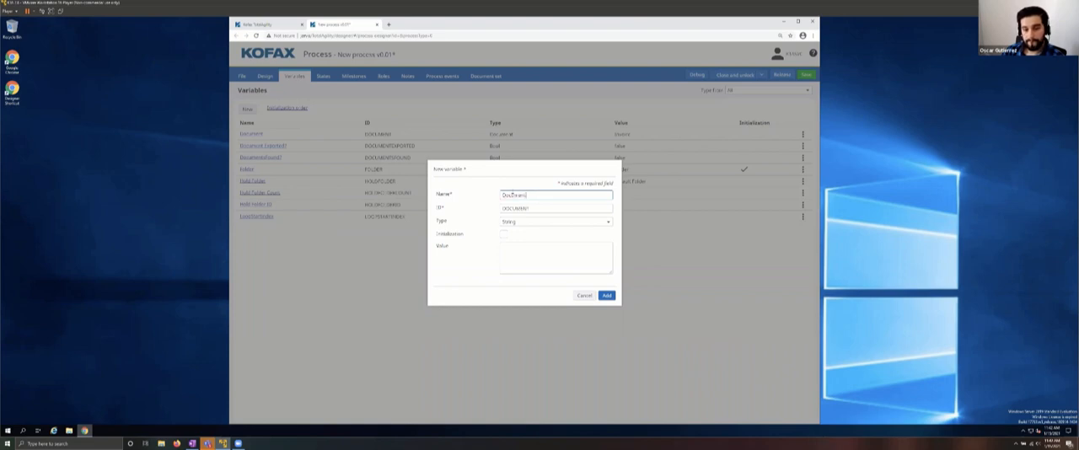
{"action": "type", "text": "s"}
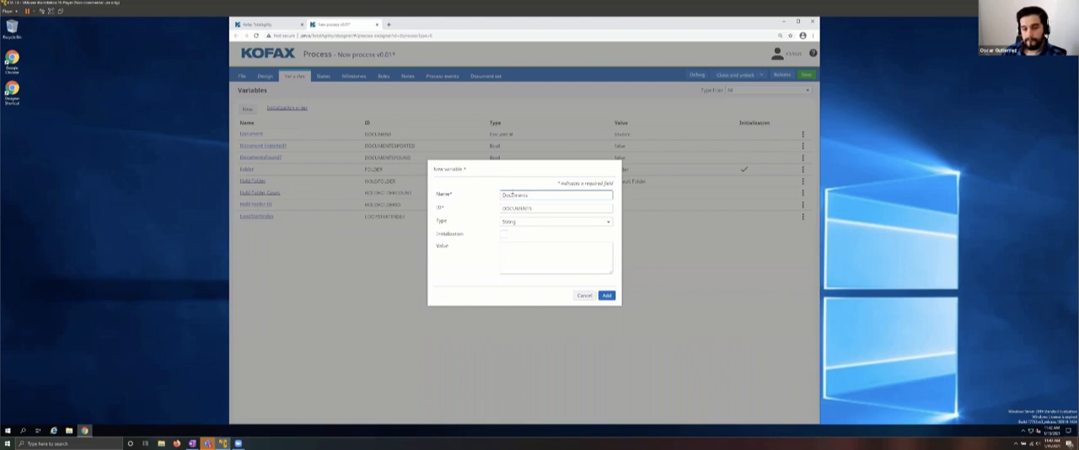
{"action": "type", "text": "Exported"}
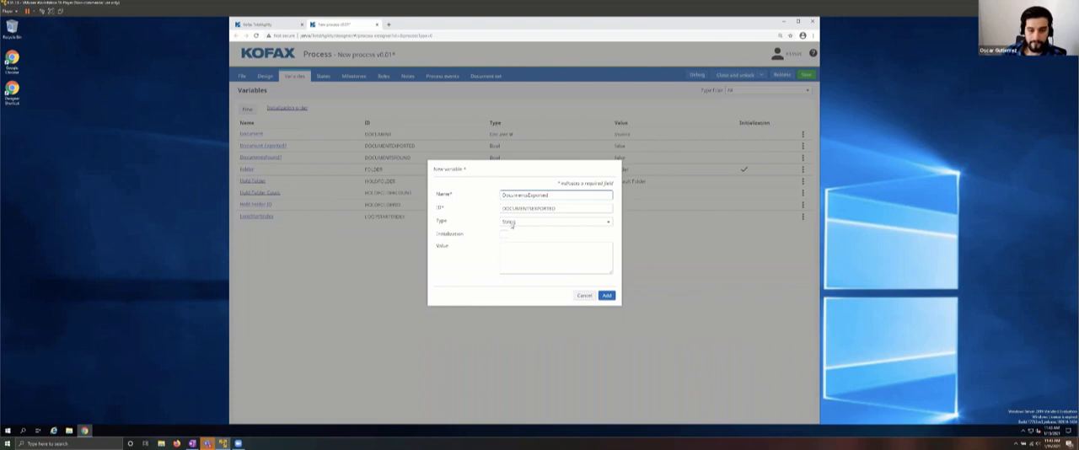
{"action": "left_click", "coordinate": [510, 222]}
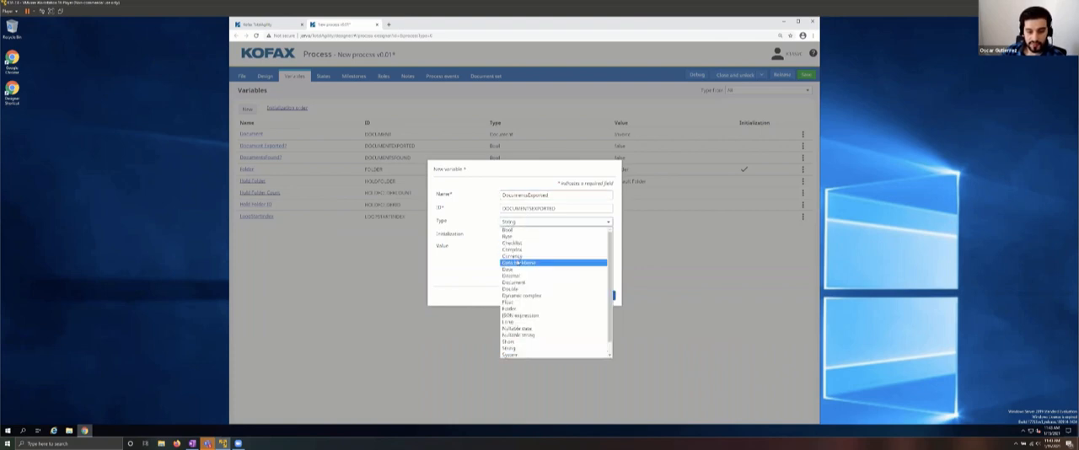
{"action": "left_click", "coordinate": [513, 250]}
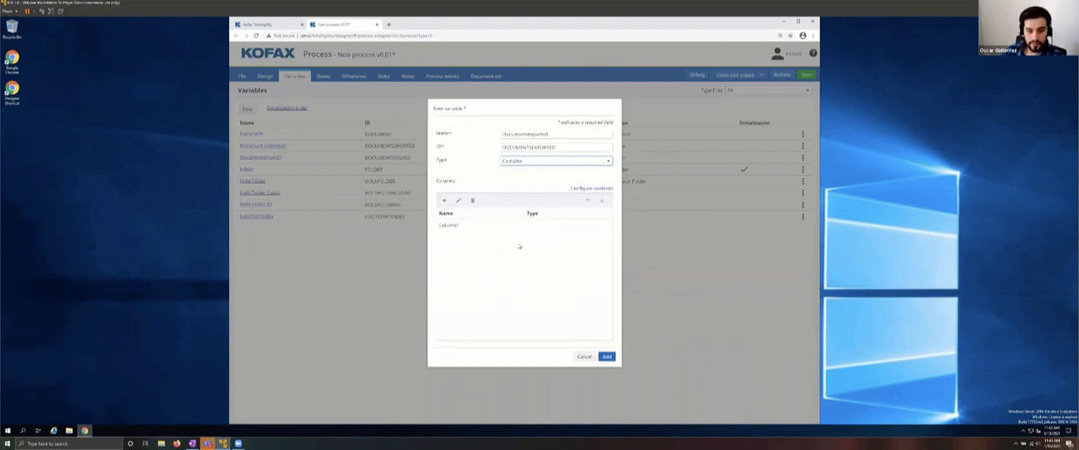
{"action": "left_click", "coordinate": [607, 357]}
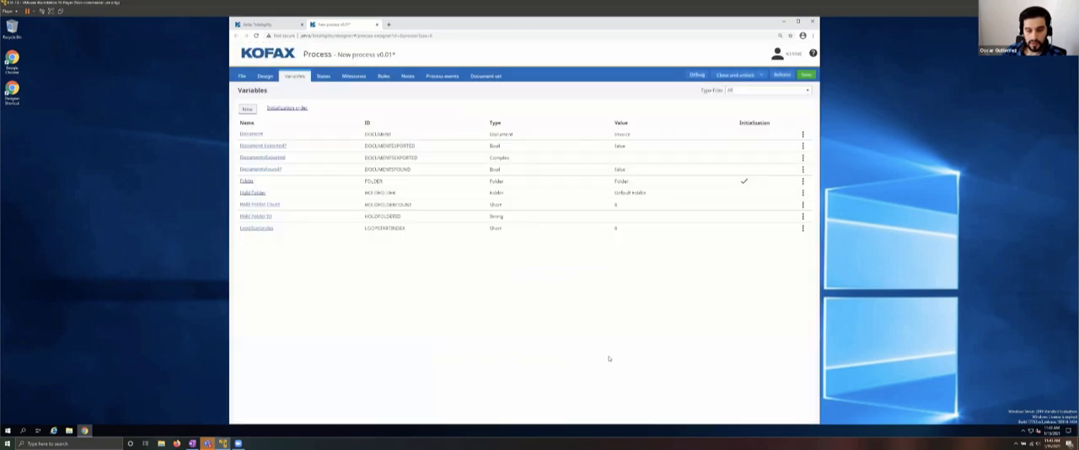
Step: Add a process variable named DocumentnotExported with the type Complex
{"action": "left_click", "coordinate": [248, 108]}
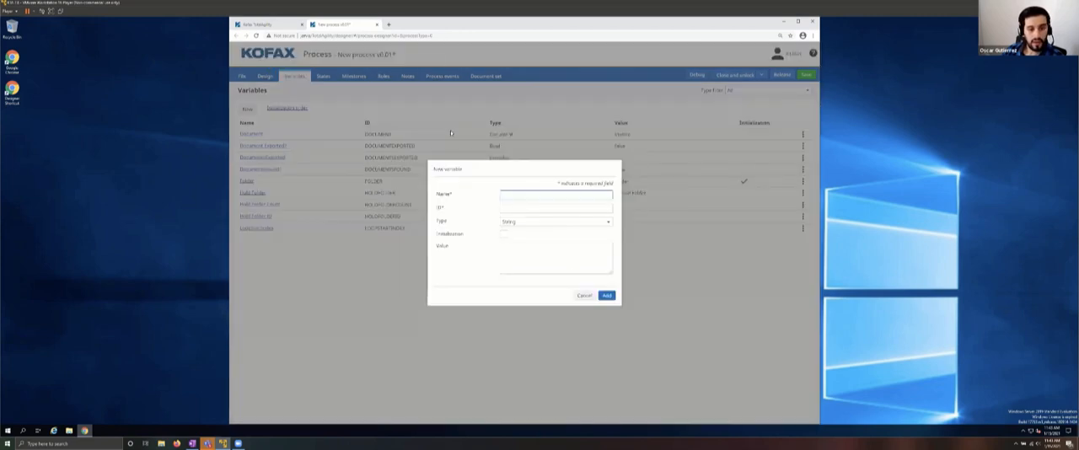
{"action": "type", "text": "Docu"}
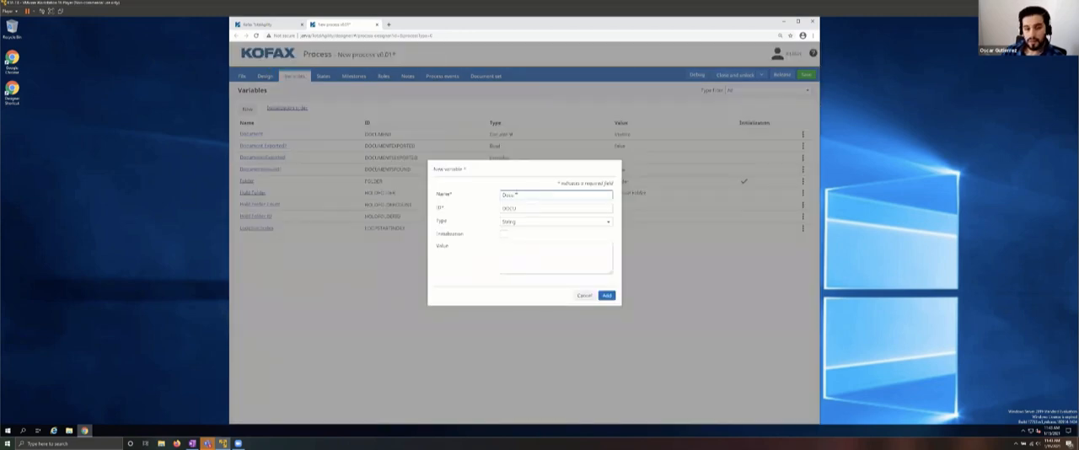
{"action": "type", "text": "mentNot"}
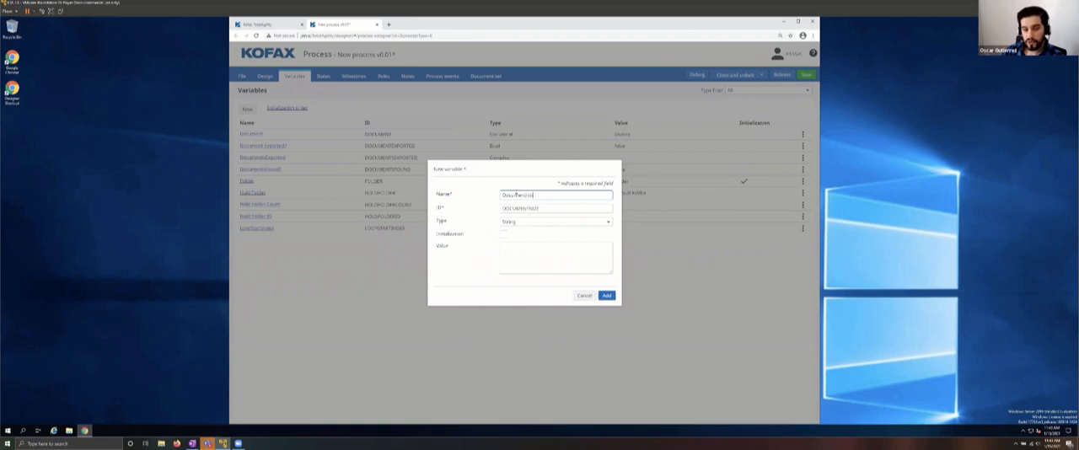
{"action": "type", "text": "Exported"}
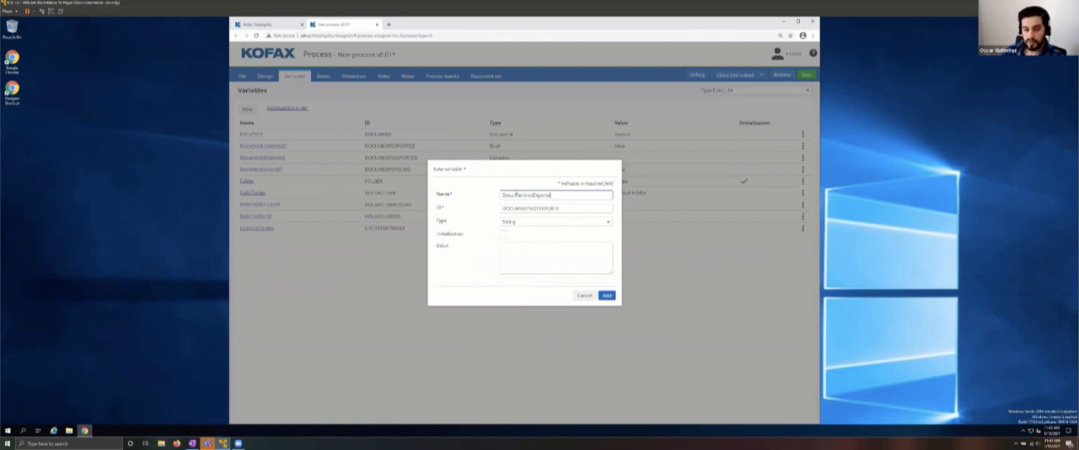
{"action": "left_click", "coordinate": [523, 222]}
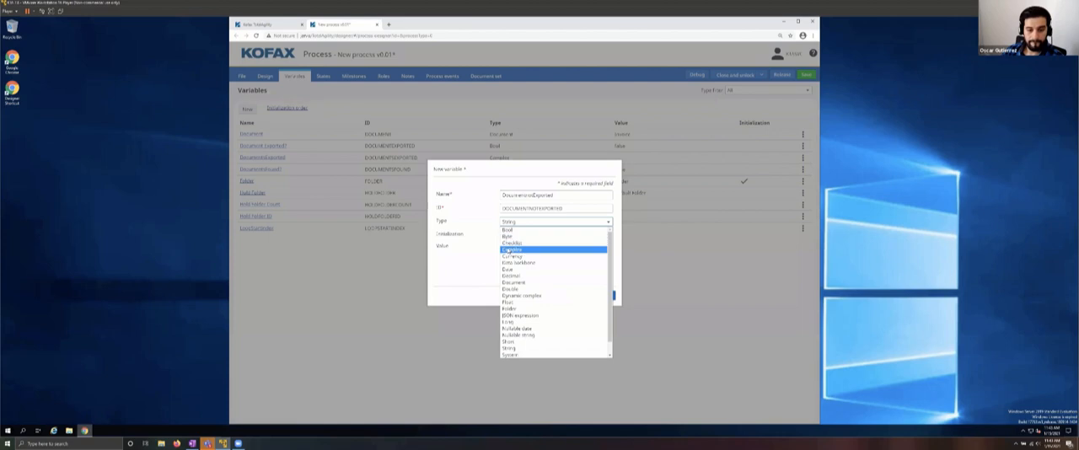
{"action": "left_click", "coordinate": [523, 251]}
{"action": "left_click", "coordinate": [606, 356]}
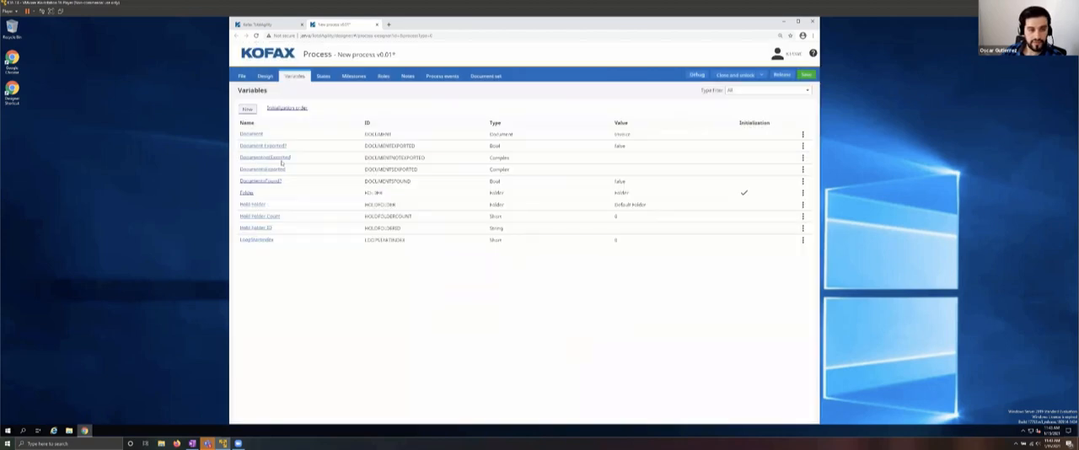
Step: In the Export activity, assign Document Exported? as the success indicator, DocumentnotExported to documents not exported and DocumentsExported to documents exported
{"action": "left_click", "coordinate": [267, 76]}
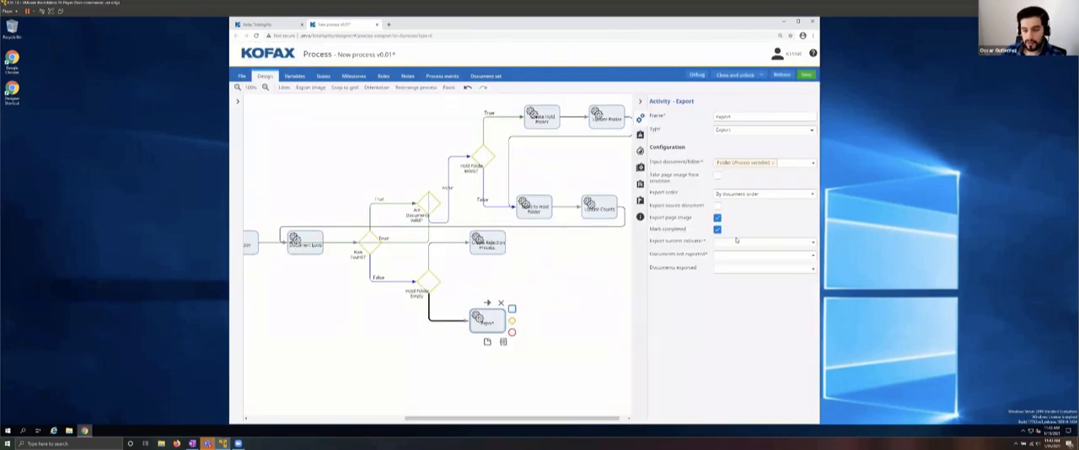
{"action": "left_click", "coordinate": [736, 241]}
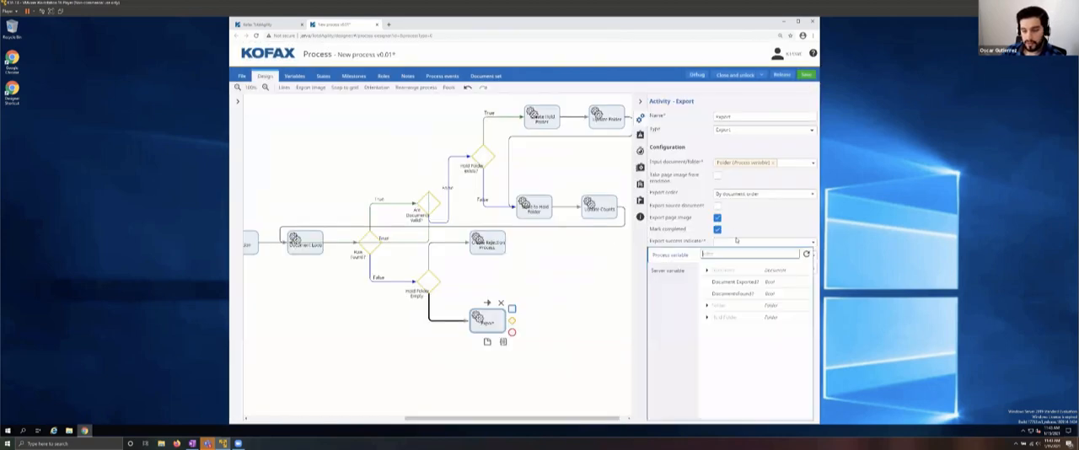
{"action": "left_click", "coordinate": [747, 283]}
{"action": "left_click", "coordinate": [730, 255]}
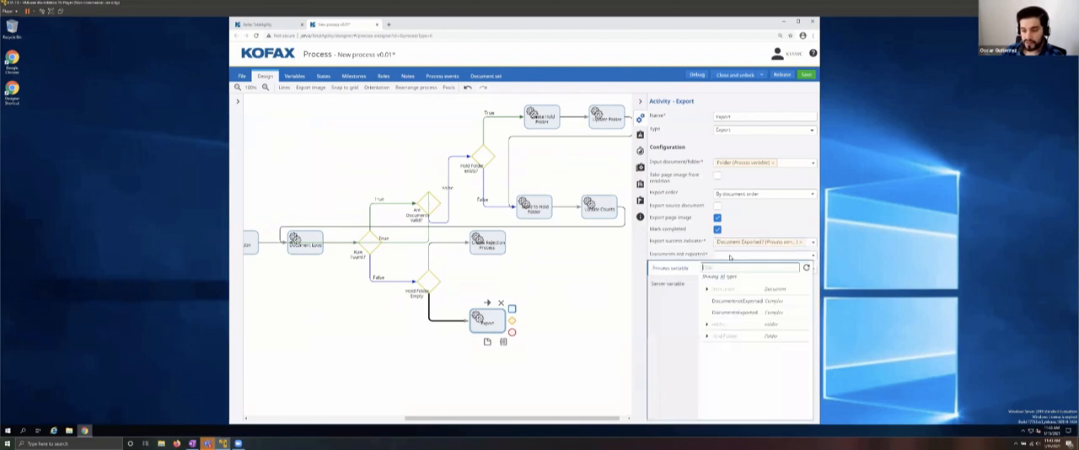
{"action": "left_click", "coordinate": [740, 311]}
{"action": "left_click", "coordinate": [726, 271]}
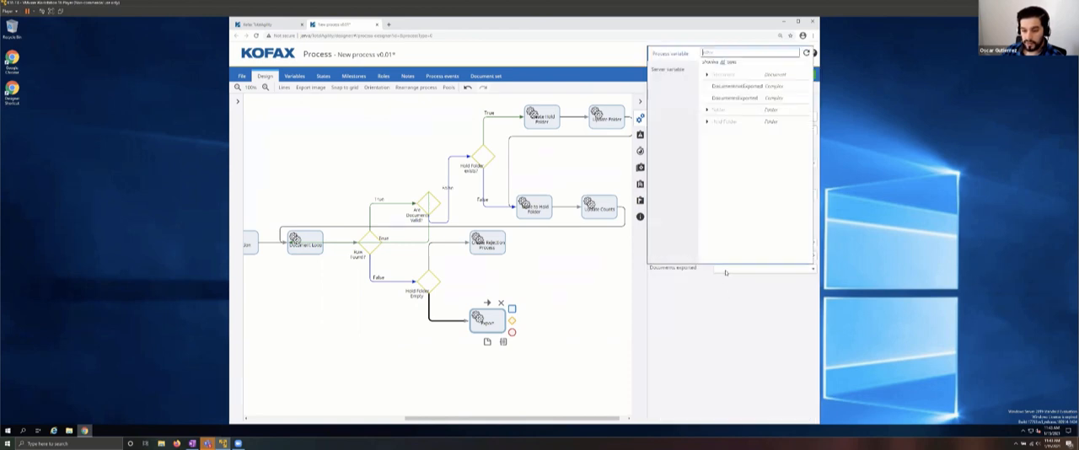
{"action": "left_click", "coordinate": [732, 98]}
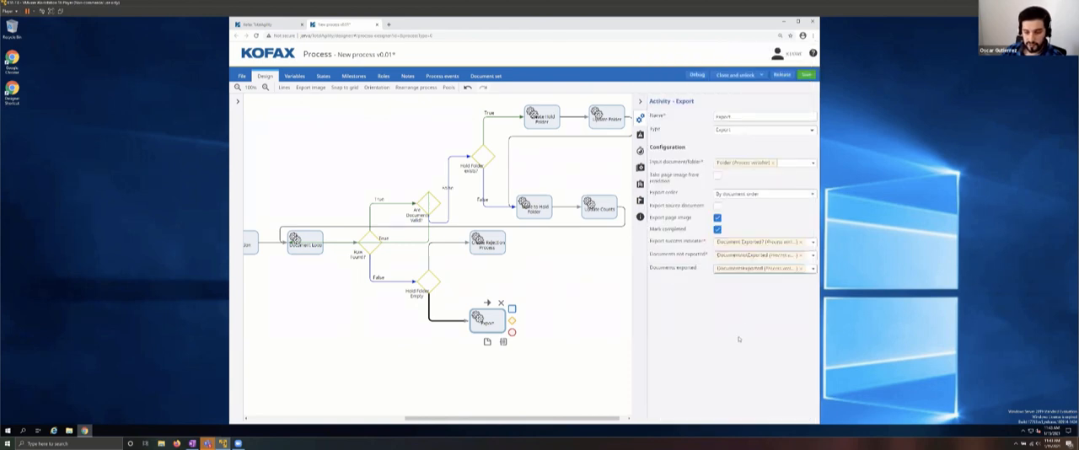
{"action": "left_click", "coordinate": [475, 297]}
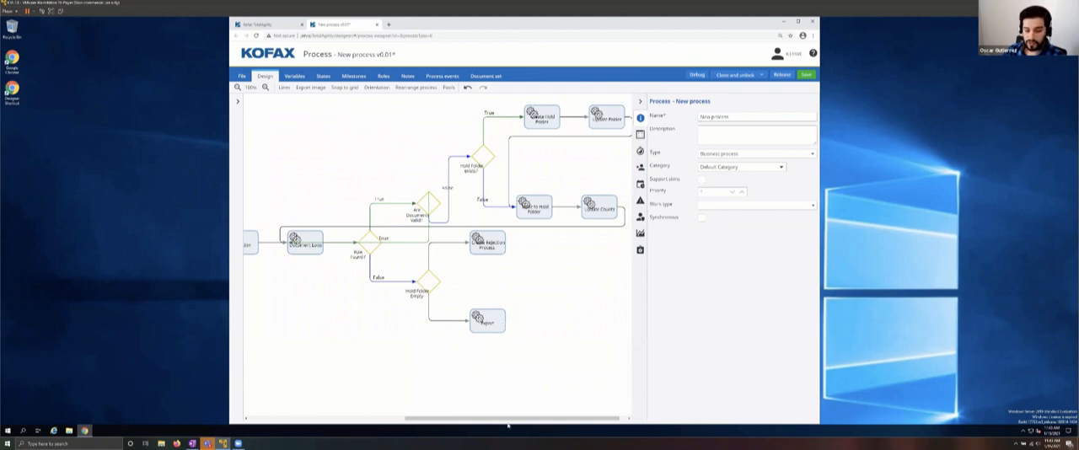
{"action": "left_click_drag", "start_coordinate": [503, 419], "coordinate": [459, 435]}
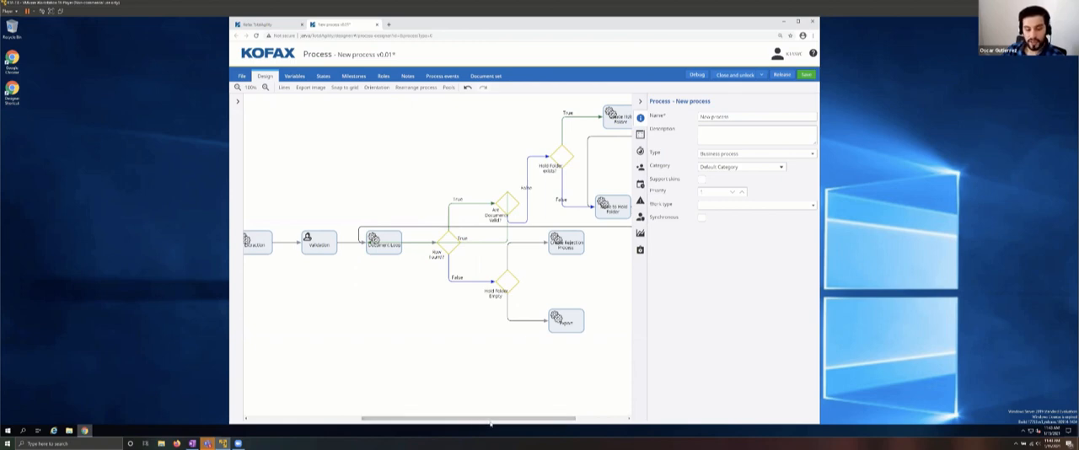
{"action": "left_click_drag", "start_coordinate": [492, 422], "coordinate": [519, 420]}
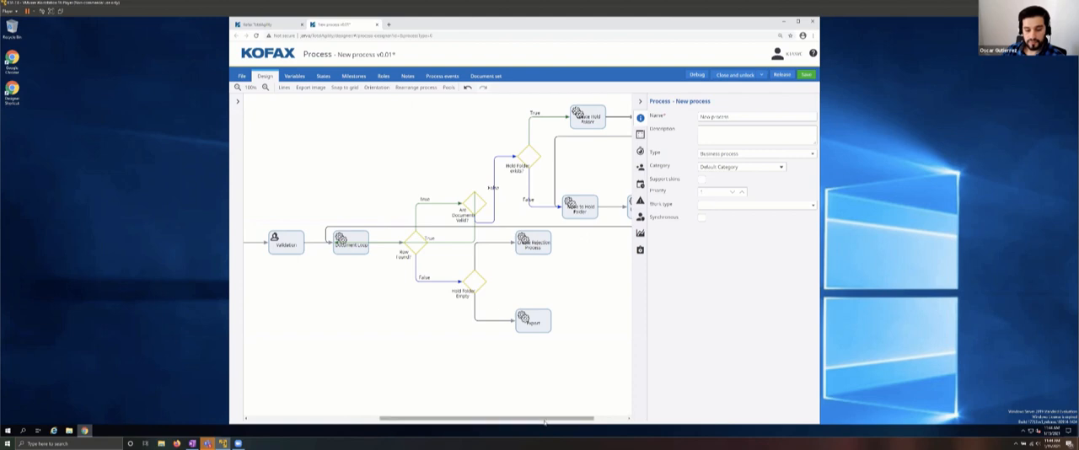
{"action": "left_click_drag", "start_coordinate": [573, 420], "coordinate": [602, 420]}
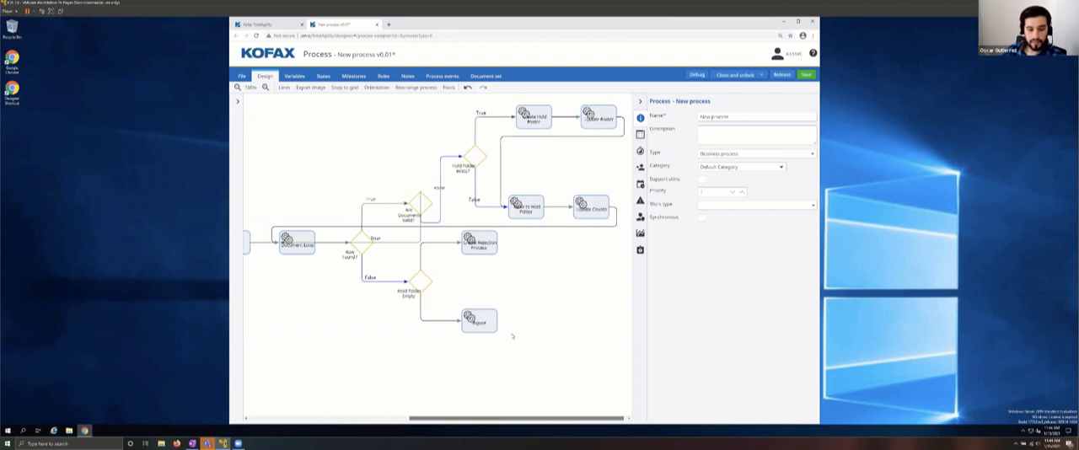
Step: Add an End node after the Create Rejection Process activity and link the Export activity to that End node
{"action": "left_click", "coordinate": [503, 255]}
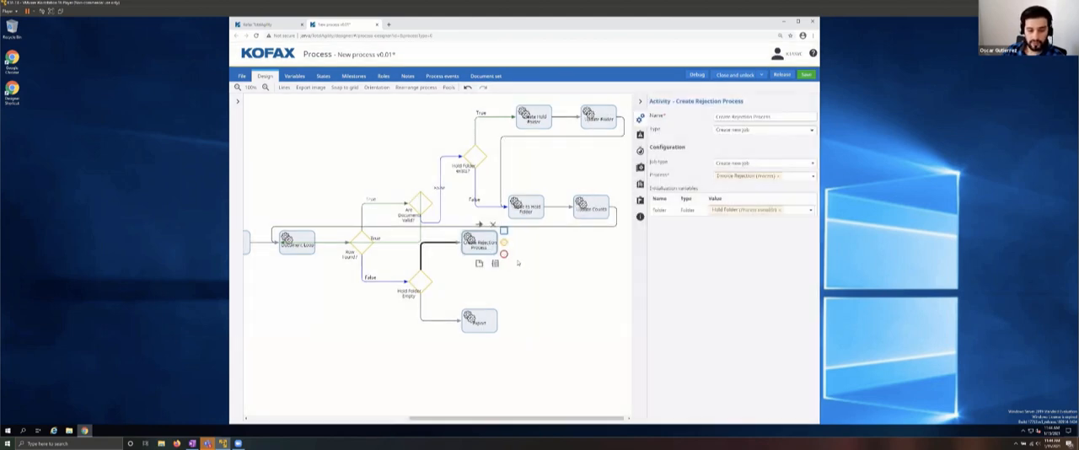
{"action": "left_click", "coordinate": [503, 253]}
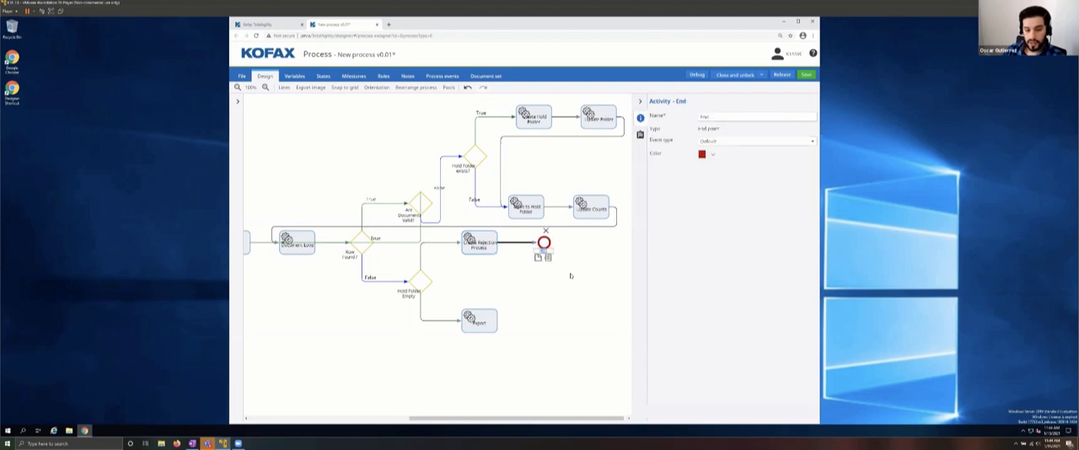
{"action": "left_click", "coordinate": [544, 307]}
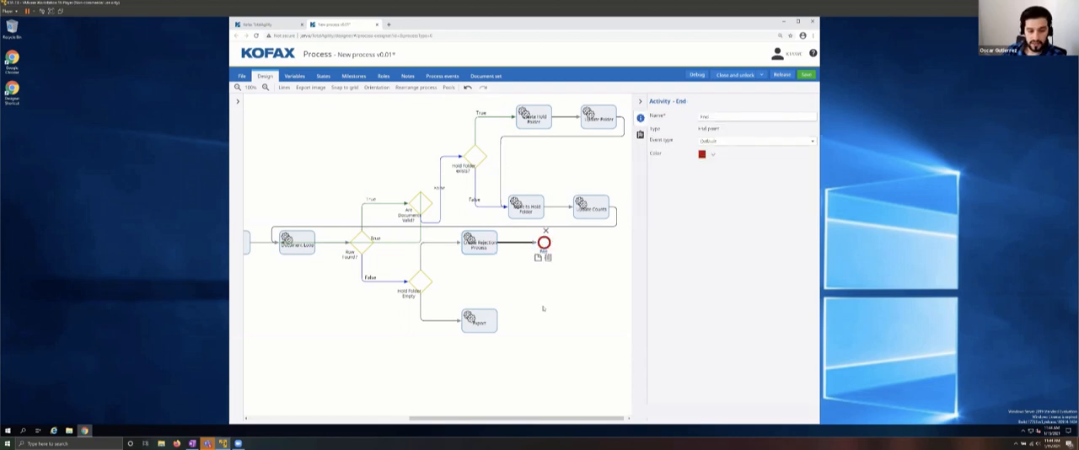
{"action": "left_click", "coordinate": [478, 318]}
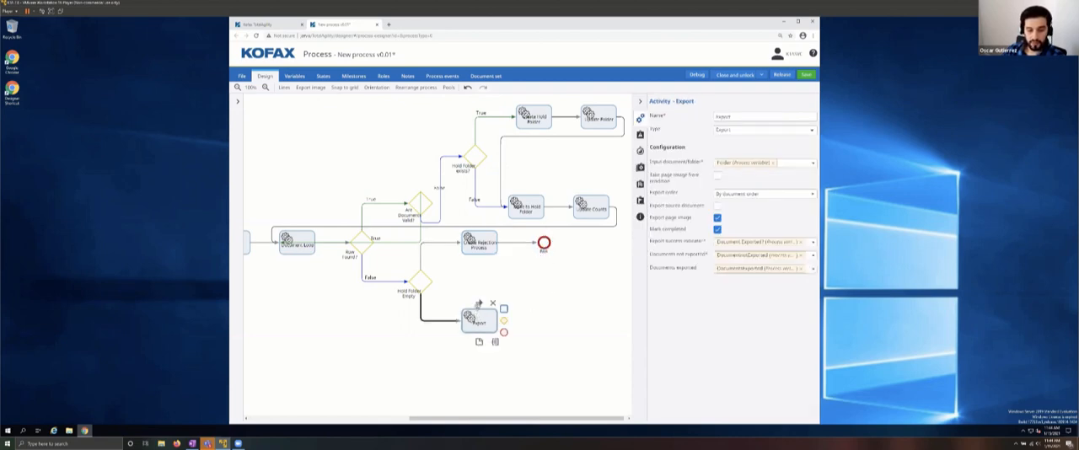
{"action": "left_click_drag", "start_coordinate": [479, 303], "coordinate": [544, 245]}
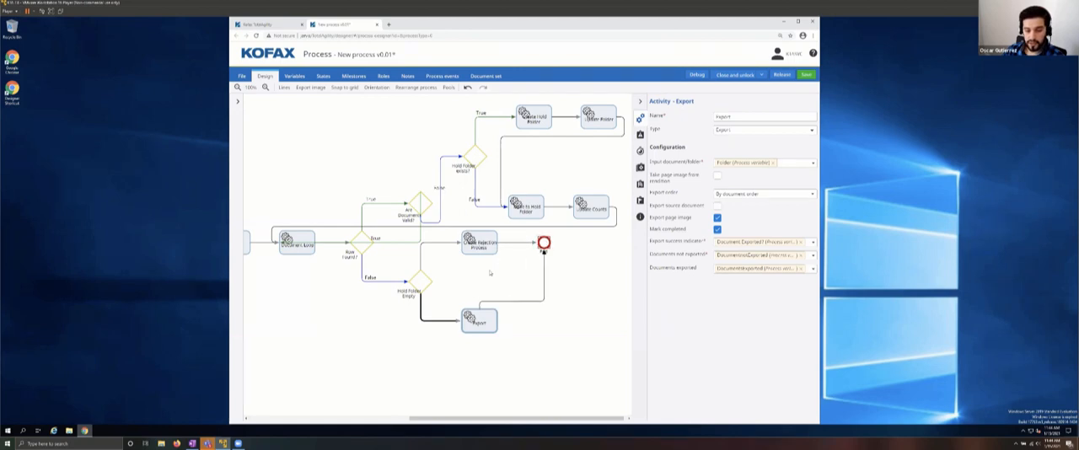
{"action": "left_click", "coordinate": [474, 296]}
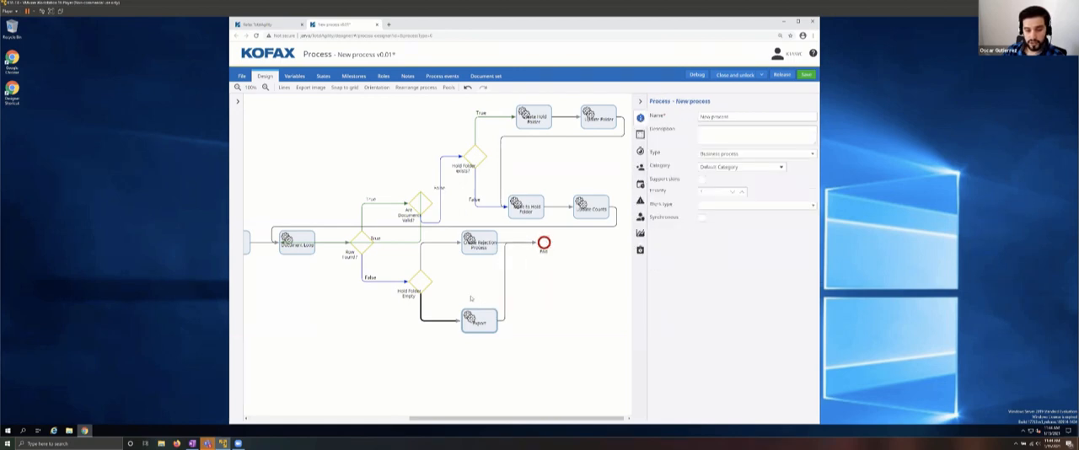
Step: Set the true path of the Hold Folder Empty decision to Create Rejection Process
{"action": "left_click", "coordinate": [429, 280]}
{"action": "left_click", "coordinate": [713, 279]}
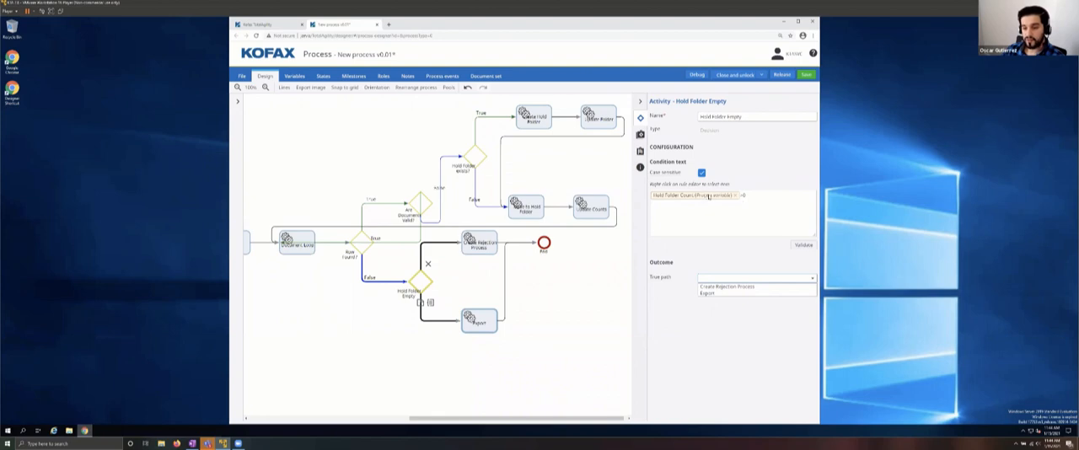
{"action": "left_click", "coordinate": [716, 287]}
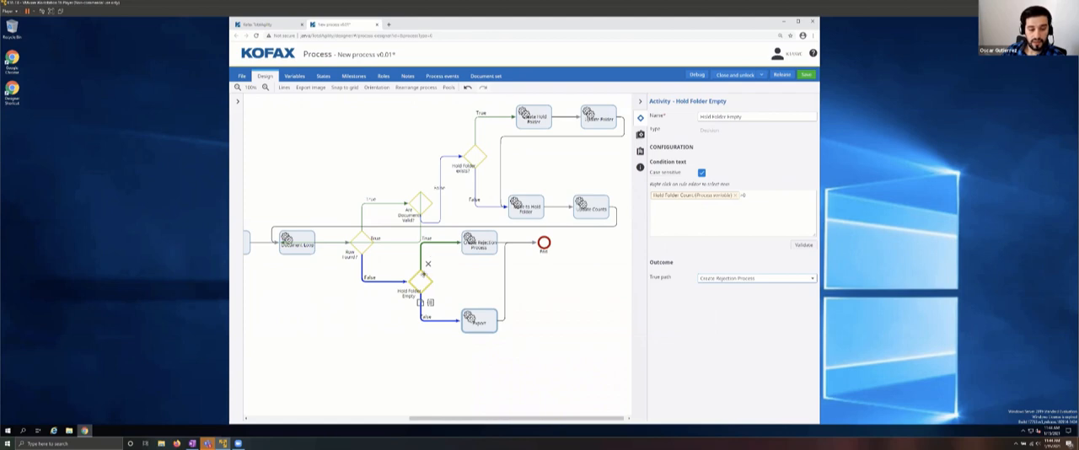
Step: Reroute Create Rejection Process to the Export activity instead of End, and reposition Export and End further along the flow
{"action": "left_click", "coordinate": [497, 246]}
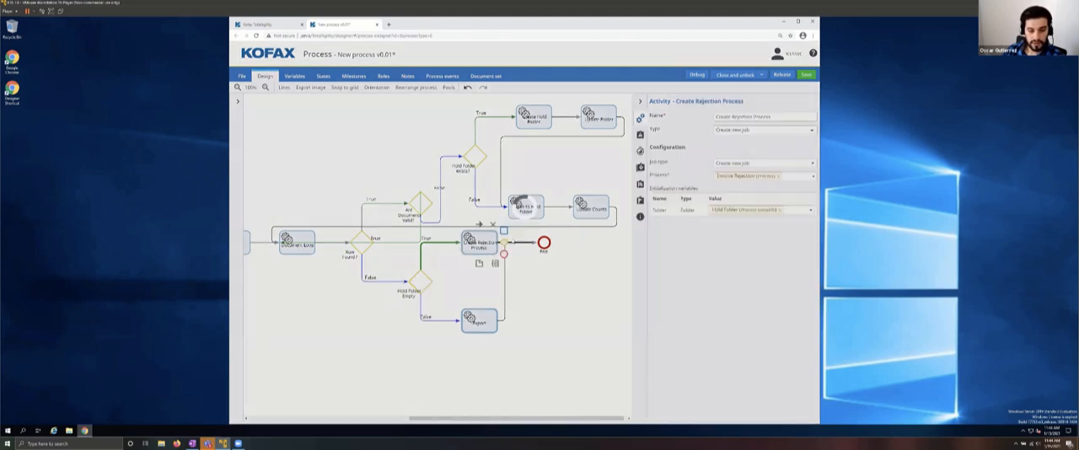
{"action": "left_click", "coordinate": [523, 244]}
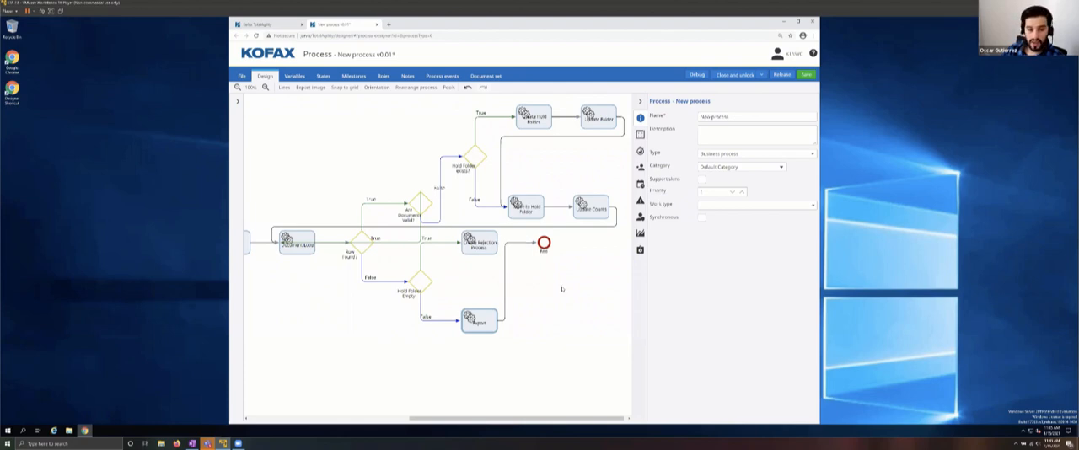
{"action": "left_click", "coordinate": [488, 240]}
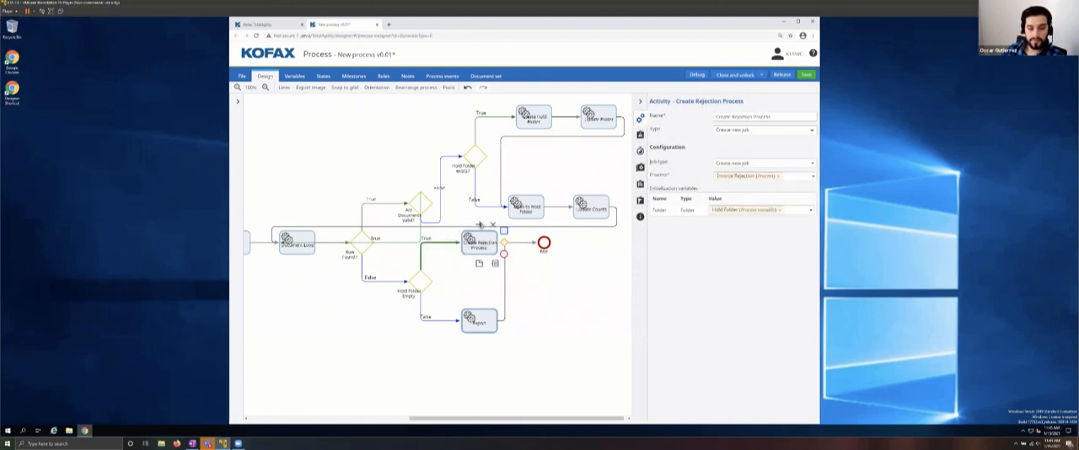
{"action": "left_click_drag", "start_coordinate": [479, 273], "coordinate": [477, 319]}
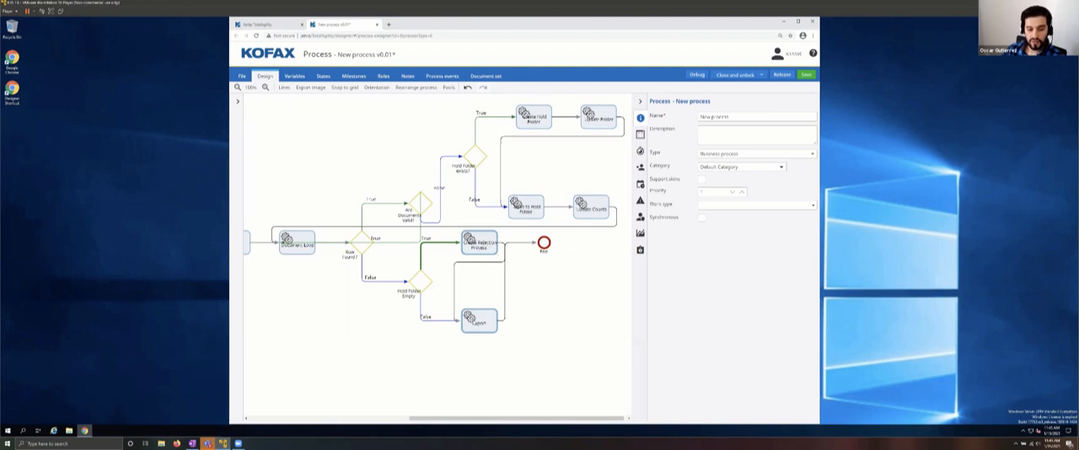
{"action": "left_click_drag", "start_coordinate": [543, 243], "coordinate": [591, 285]}
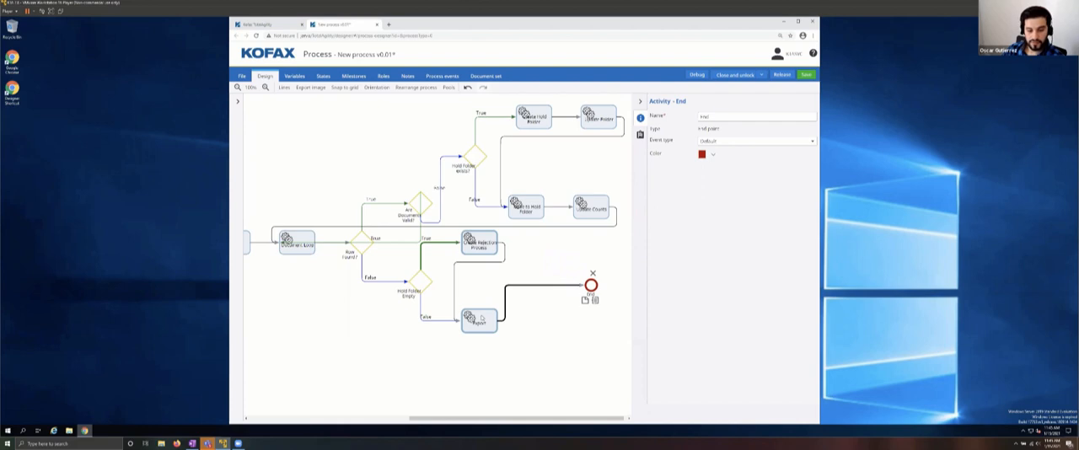
{"action": "left_click_drag", "start_coordinate": [480, 318], "coordinate": [534, 295]}
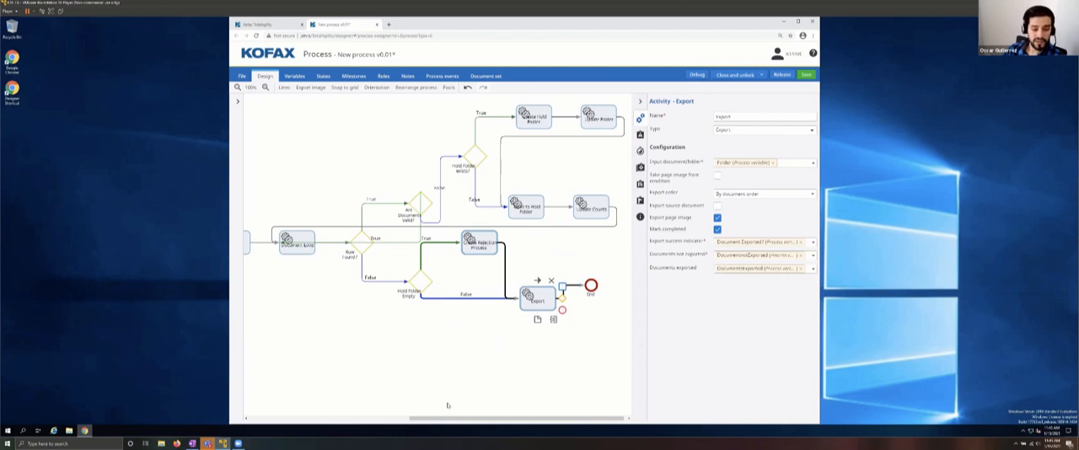
{"action": "left_click_drag", "start_coordinate": [436, 419], "coordinate": [360, 439]}
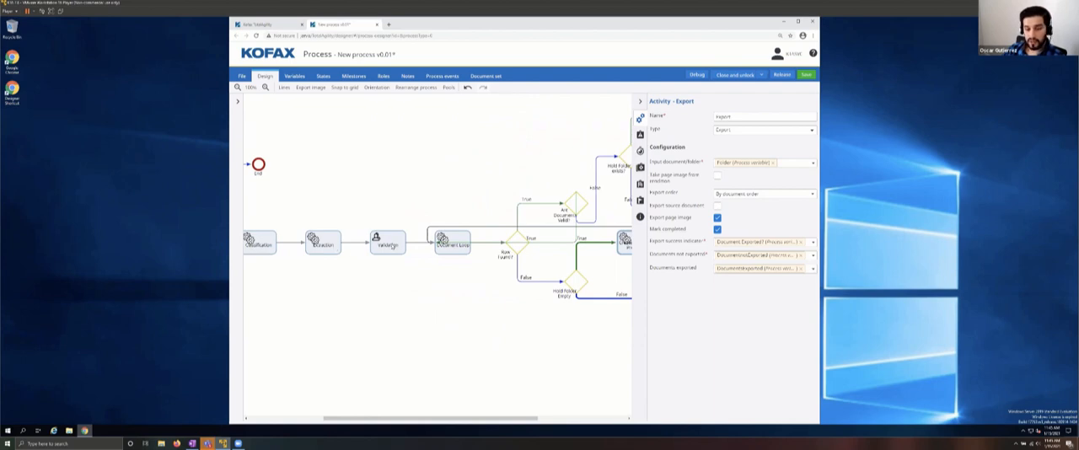
{"action": "left_click_drag", "start_coordinate": [419, 421], "coordinate": [505, 431]}
{"action": "left_click_drag", "start_coordinate": [306, 95], "coordinate": [612, 230]}
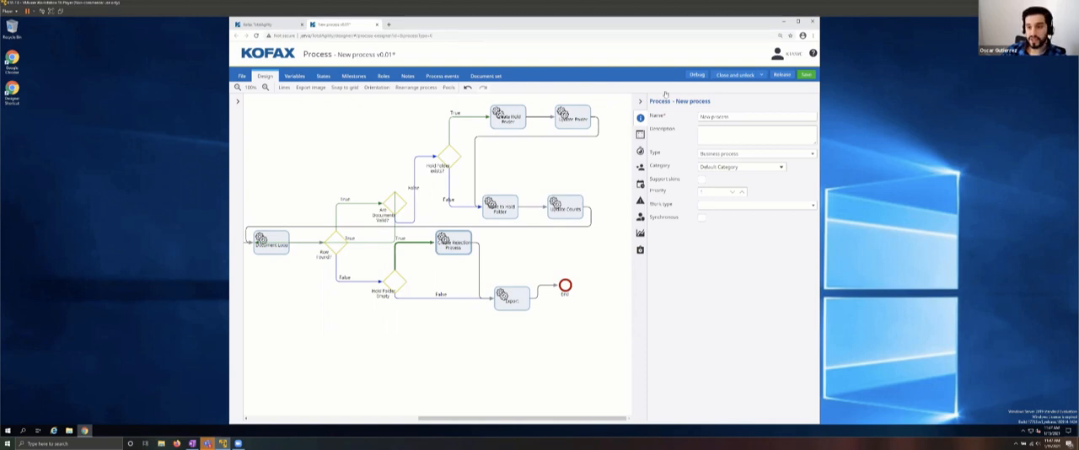
Step: Try to save the process under its existing name, New process, accepting the confirmations
{"action": "left_click", "coordinate": [808, 75]}
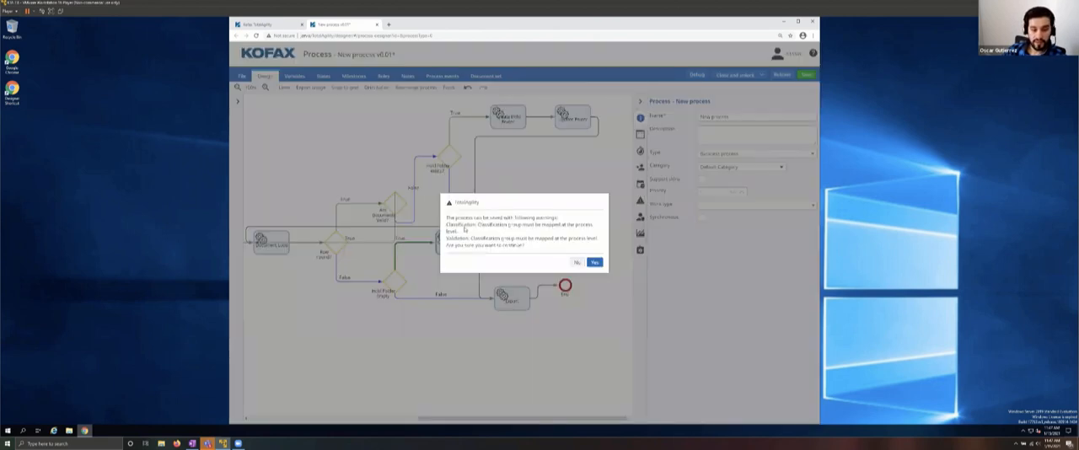
{"action": "left_click_drag", "start_coordinate": [464, 229], "coordinate": [613, 234]}
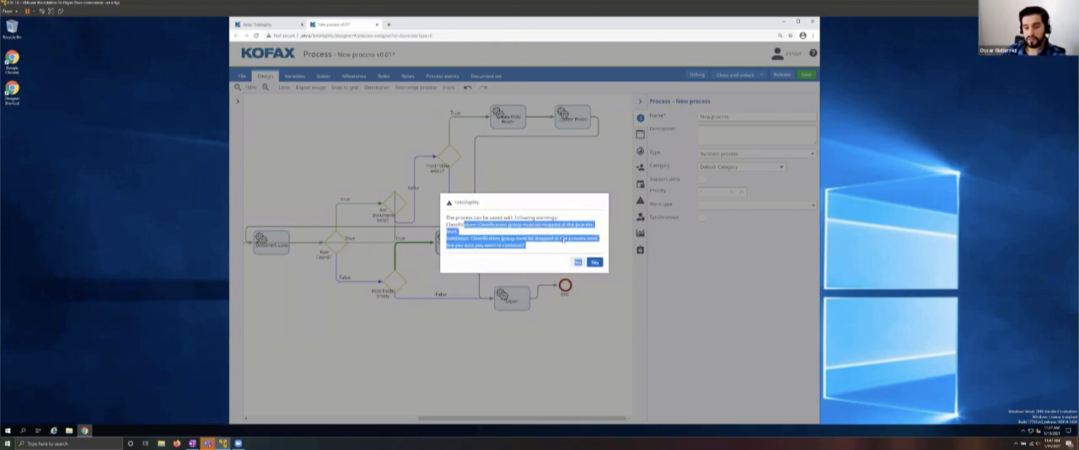
{"action": "left_click", "coordinate": [594, 262]}
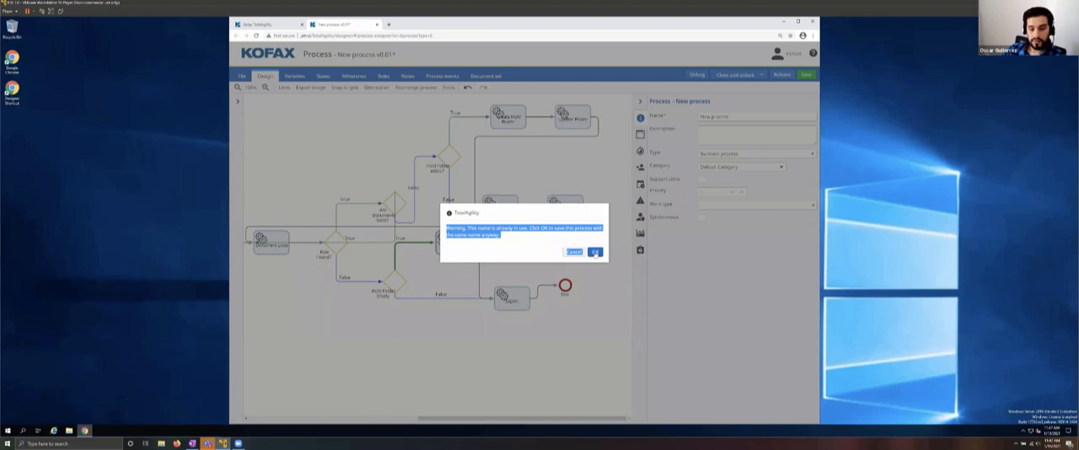
{"action": "left_click", "coordinate": [595, 252]}
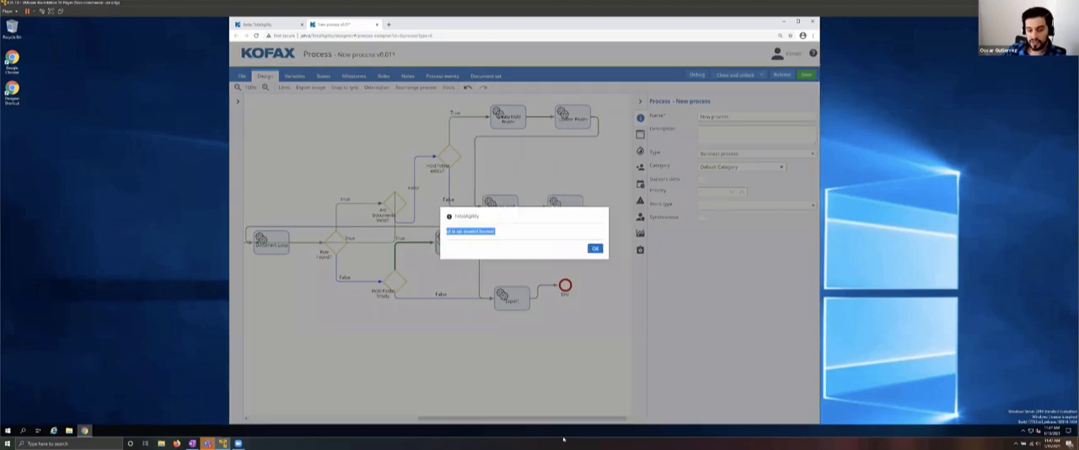
{"action": "left_click", "coordinate": [595, 249]}
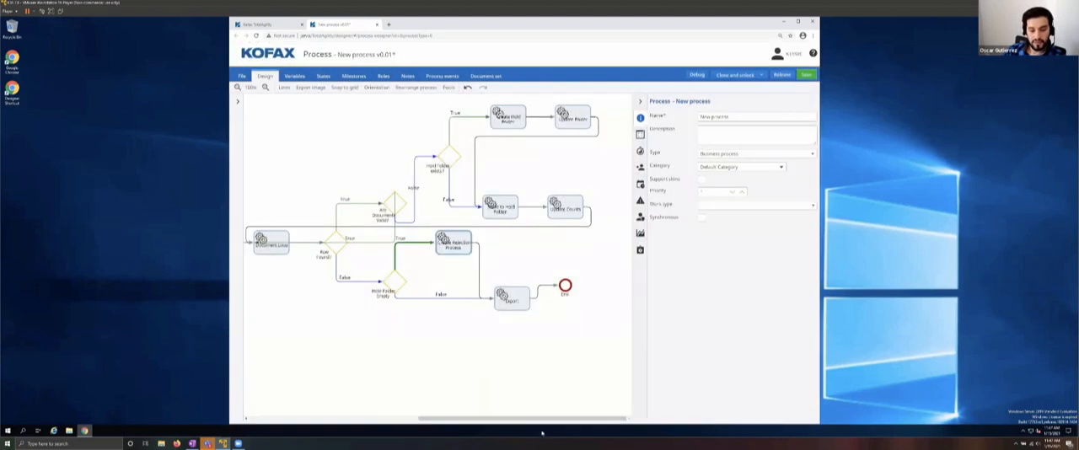
Step: Rename the process as Office Hours Invoice Processing
{"action": "left_click_drag", "start_coordinate": [533, 419], "coordinate": [362, 419]}
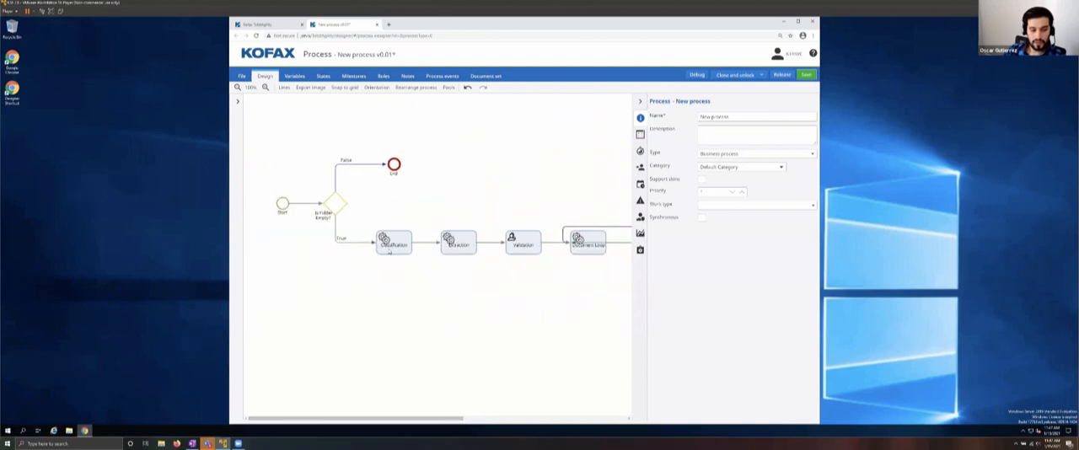
{"action": "left_click", "coordinate": [388, 246]}
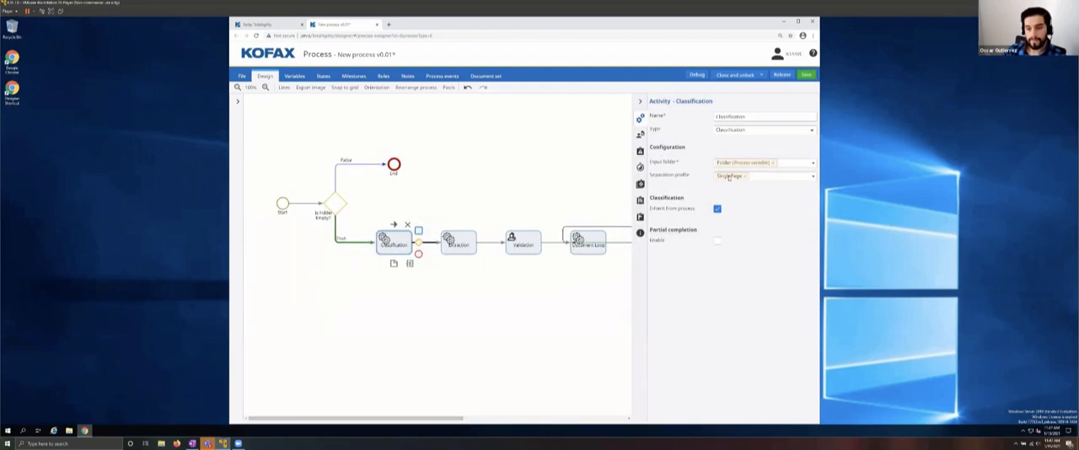
{"action": "left_click", "coordinate": [393, 119]}
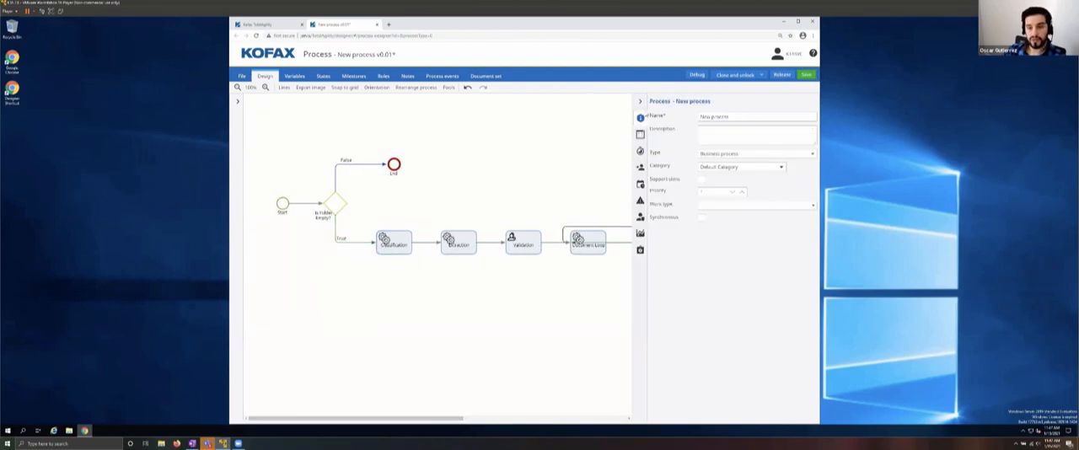
{"action": "left_click_drag", "start_coordinate": [736, 117], "coordinate": [676, 122]}
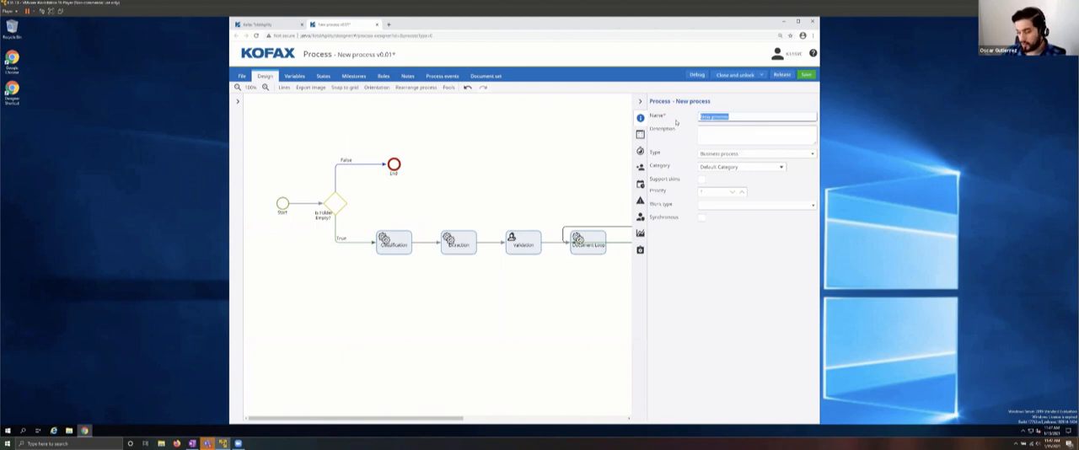
{"action": "type", "text": "Invoice"}
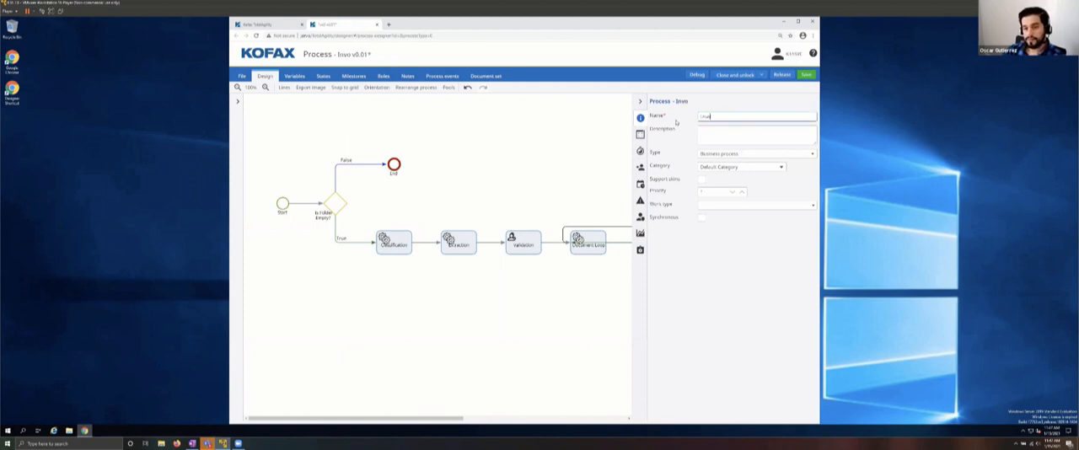
{"action": "key", "text": "BackSpace"}
{"action": "key", "text": "BackSpace"}
{"action": "key", "text": "BackSpace"}
{"action": "key", "text": "BackSpace"}
{"action": "key", "text": "BackSpace"}
{"action": "key", "text": "BackSpace"}
{"action": "key", "text": "BackSpace"}
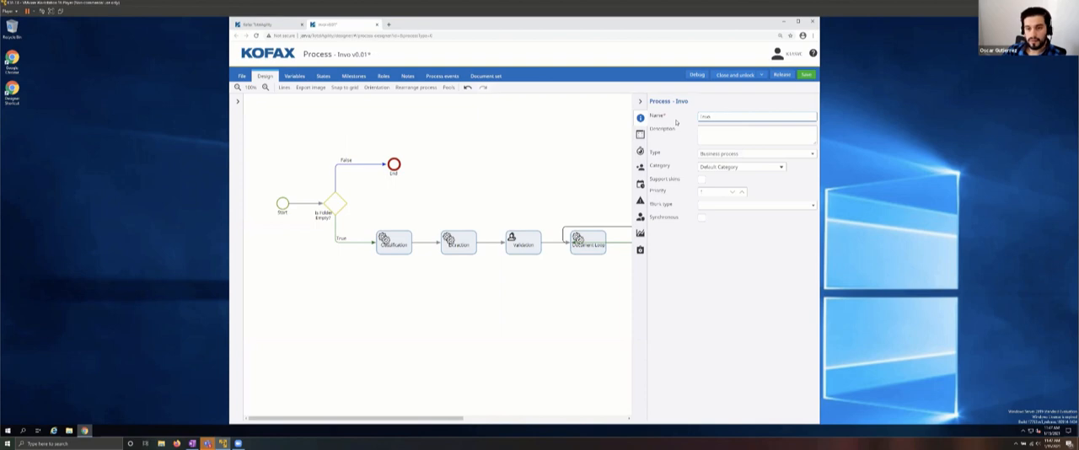
{"action": "type", "text": "Office"}
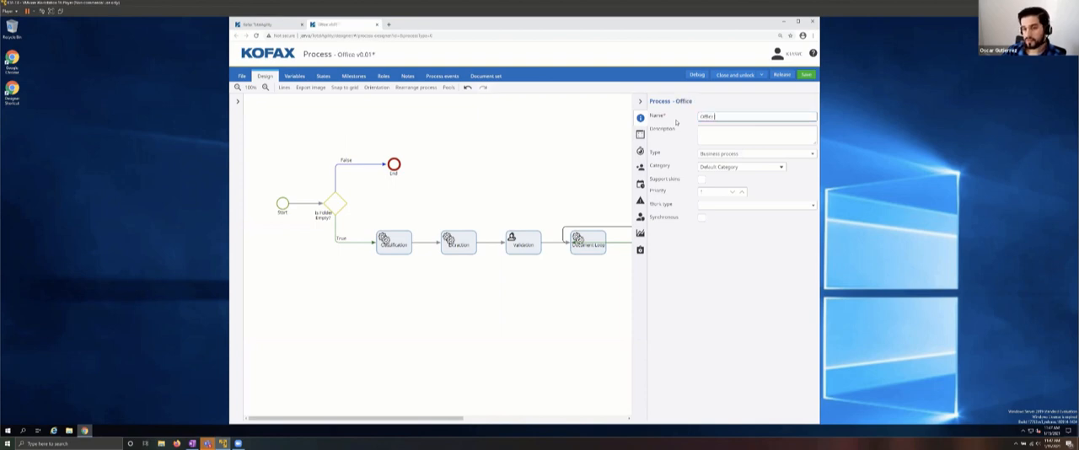
{"action": "type", "text": " Iour"}
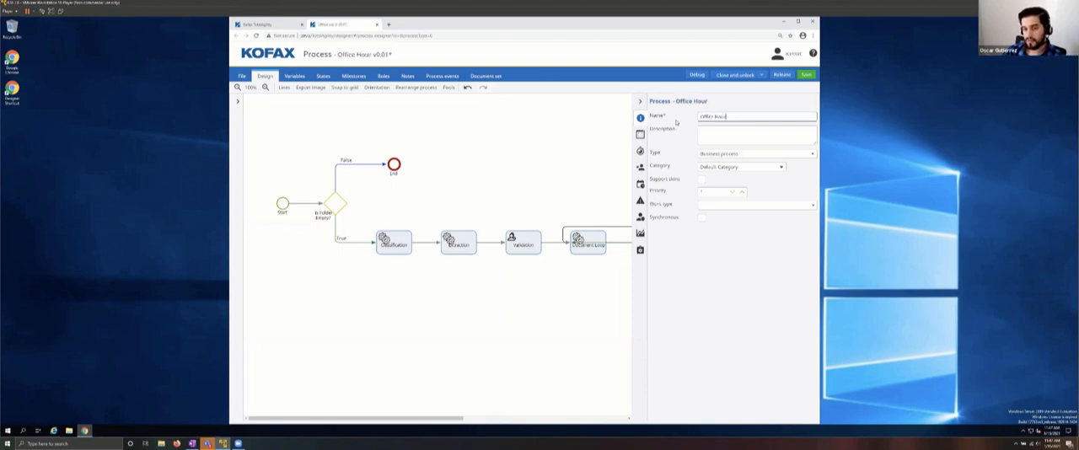
{"action": "type", "text": "s Invoice"}
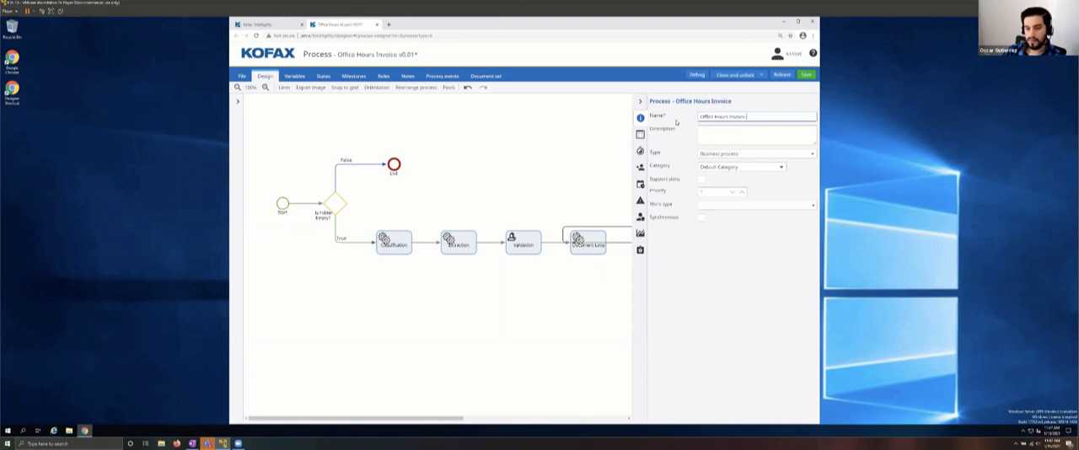
{"action": "type", "text": " Processi"}
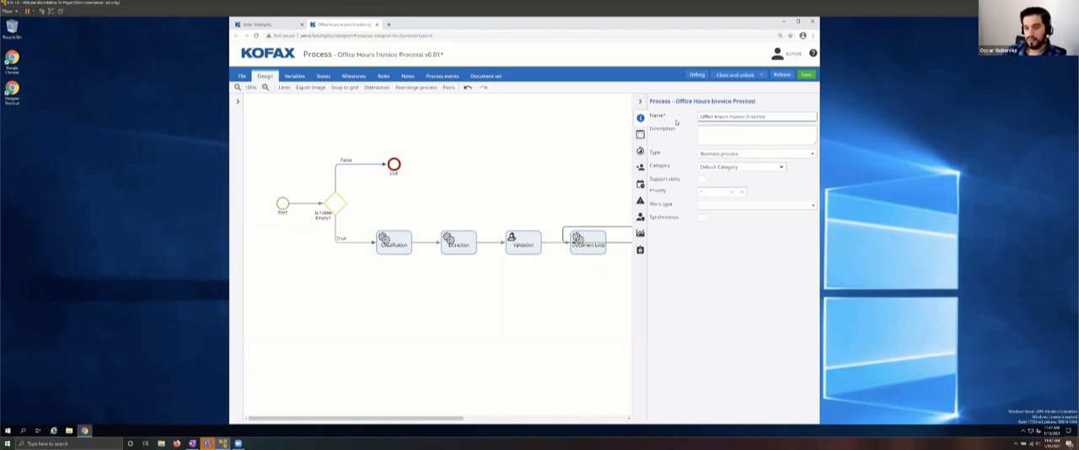
{"action": "type", "text": "ng"}
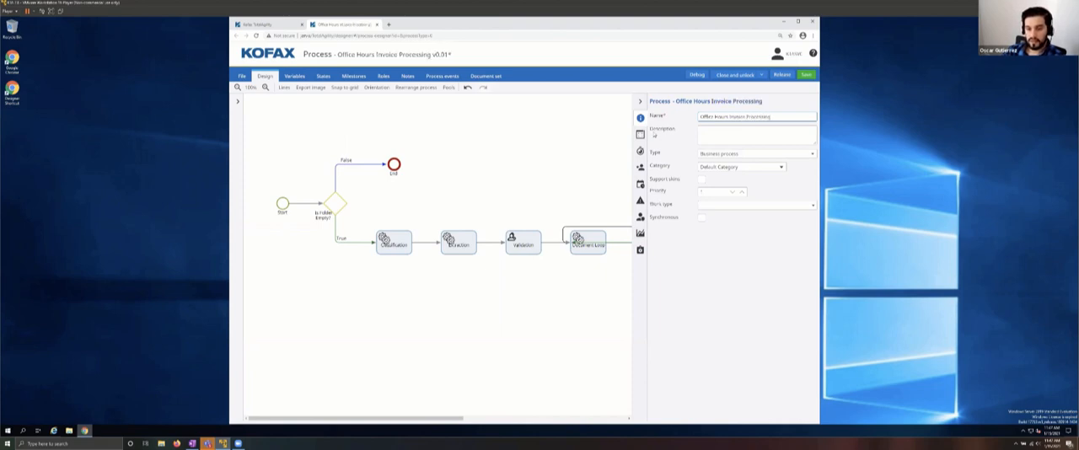
Step: Assign the process to the Office Hours category and set its classification group to the invoices group from the Office Hours category
{"action": "left_click", "coordinate": [745, 171]}
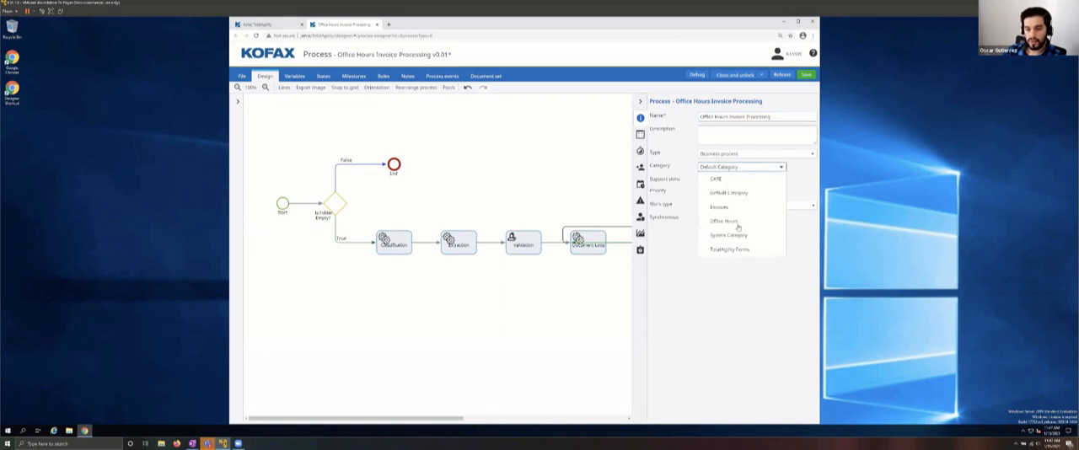
{"action": "left_click", "coordinate": [723, 221]}
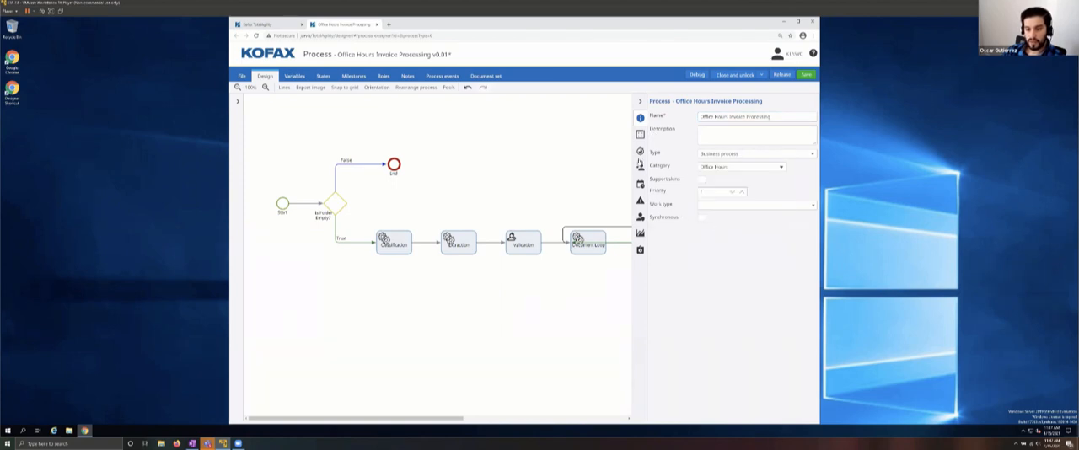
{"action": "left_click", "coordinate": [640, 136]}
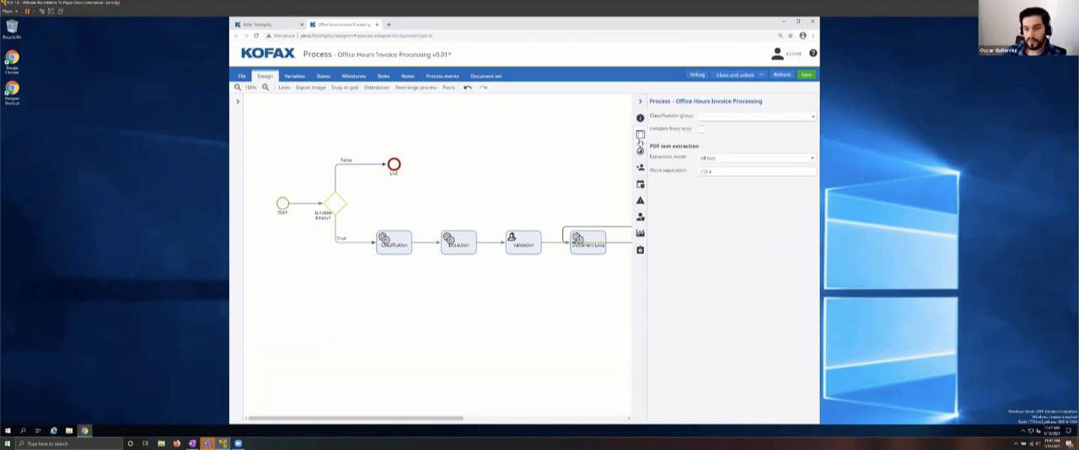
{"action": "left_click", "coordinate": [743, 115]}
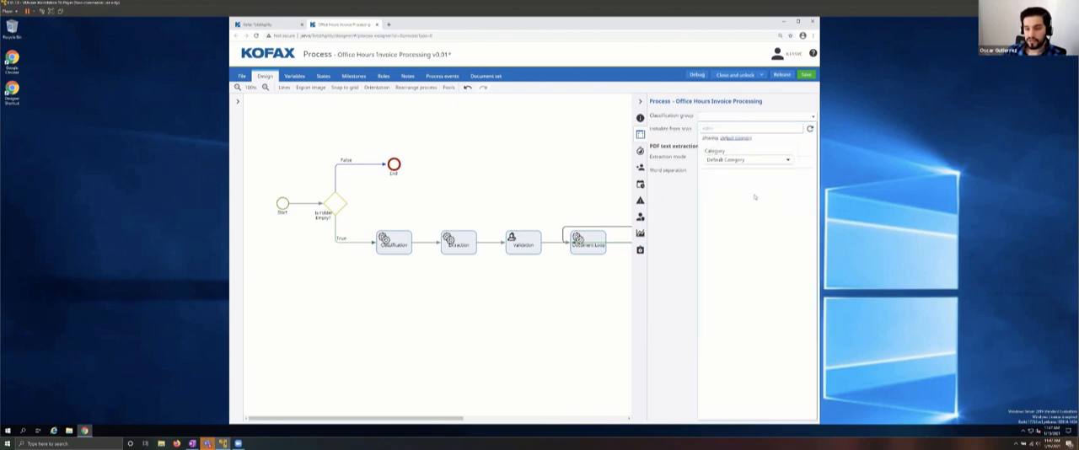
{"action": "left_click", "coordinate": [730, 160]}
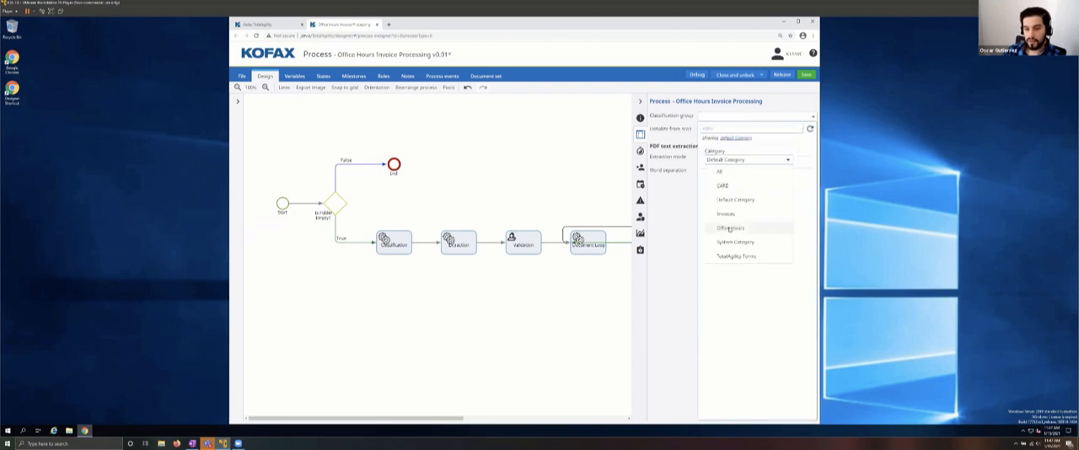
{"action": "left_click", "coordinate": [730, 230]}
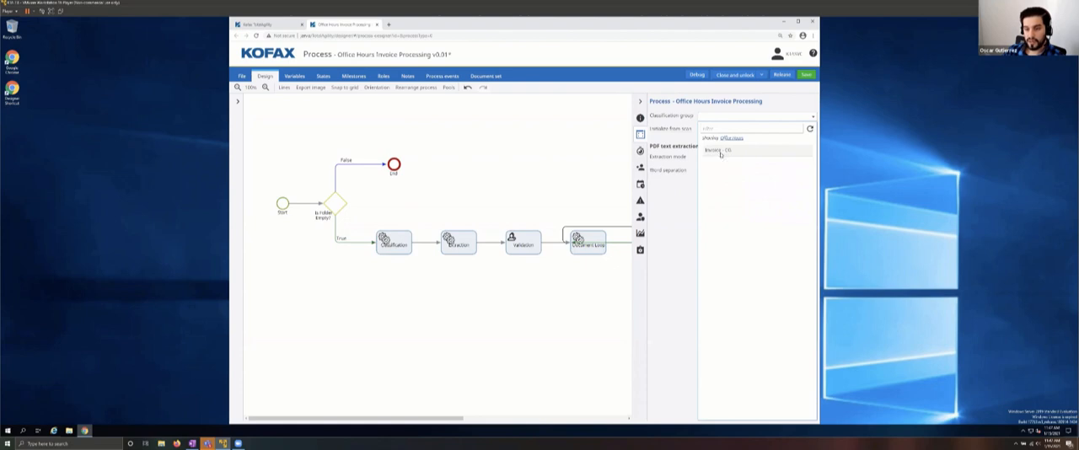
{"action": "left_click", "coordinate": [722, 152]}
Step: Save the Office Hours Invoice Processing process and release it
{"action": "left_click", "coordinate": [640, 150]}
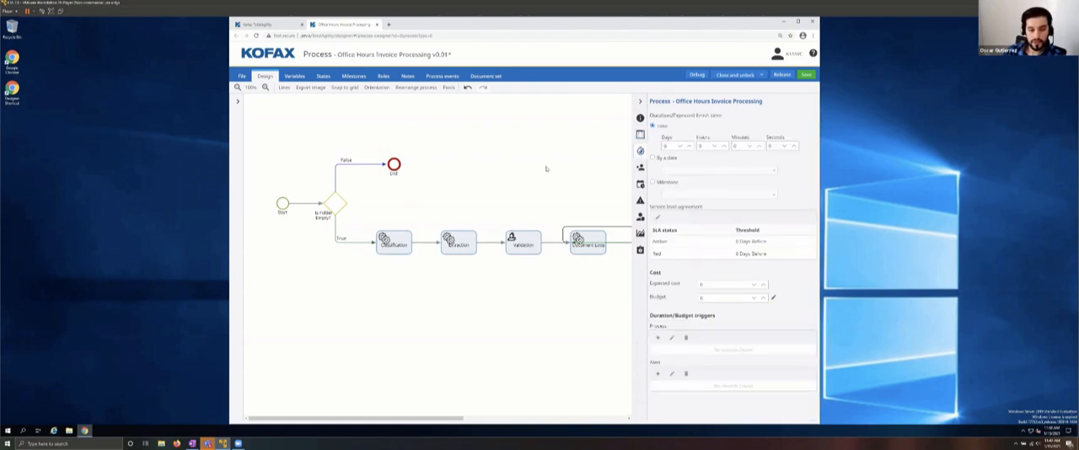
{"action": "left_click", "coordinate": [805, 75]}
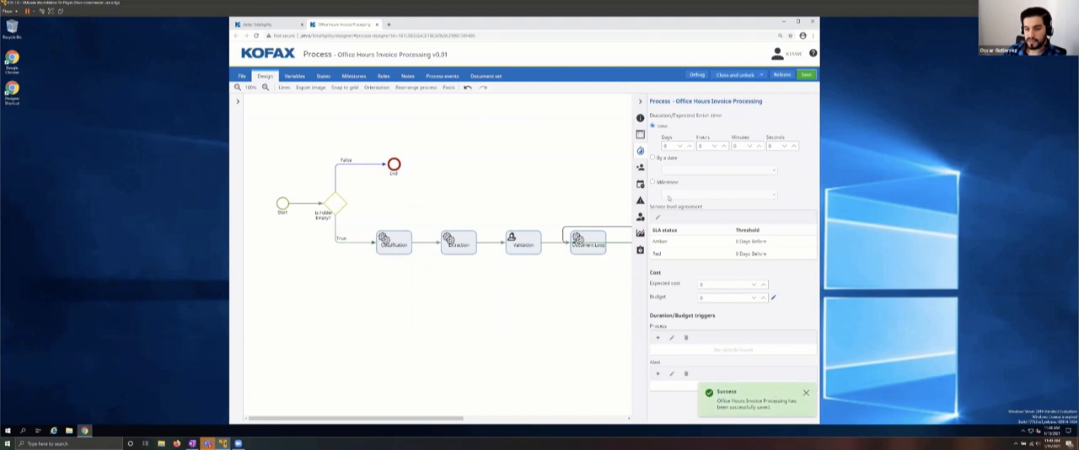
{"action": "left_click", "coordinate": [780, 75]}
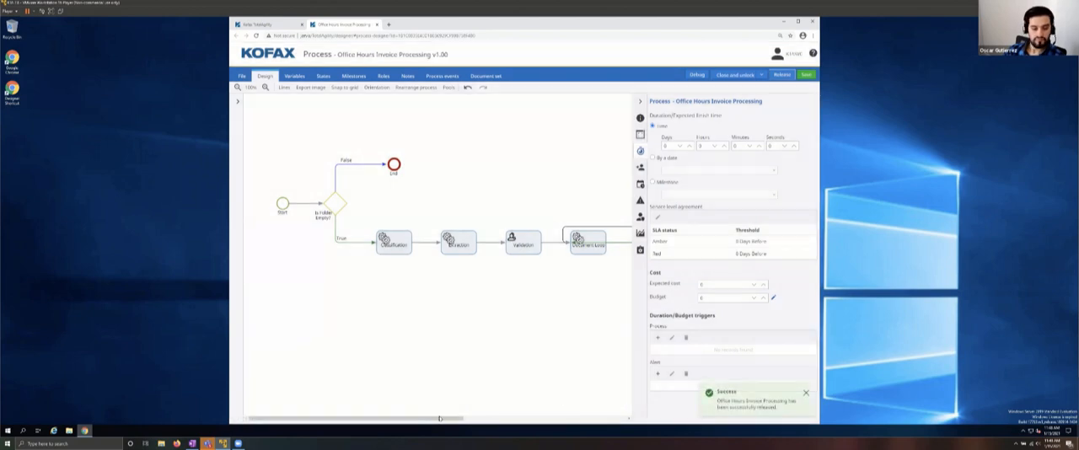
{"action": "left_click_drag", "start_coordinate": [438, 420], "coordinate": [471, 420]}
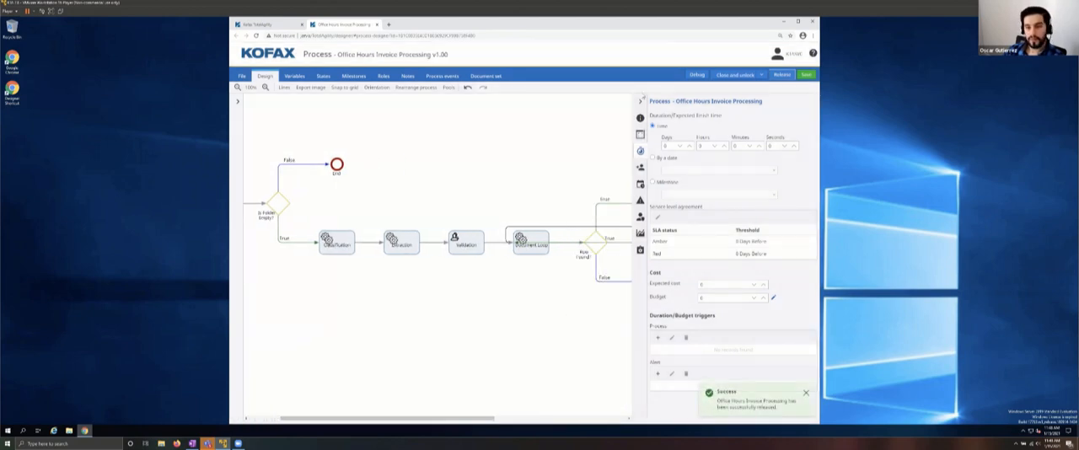